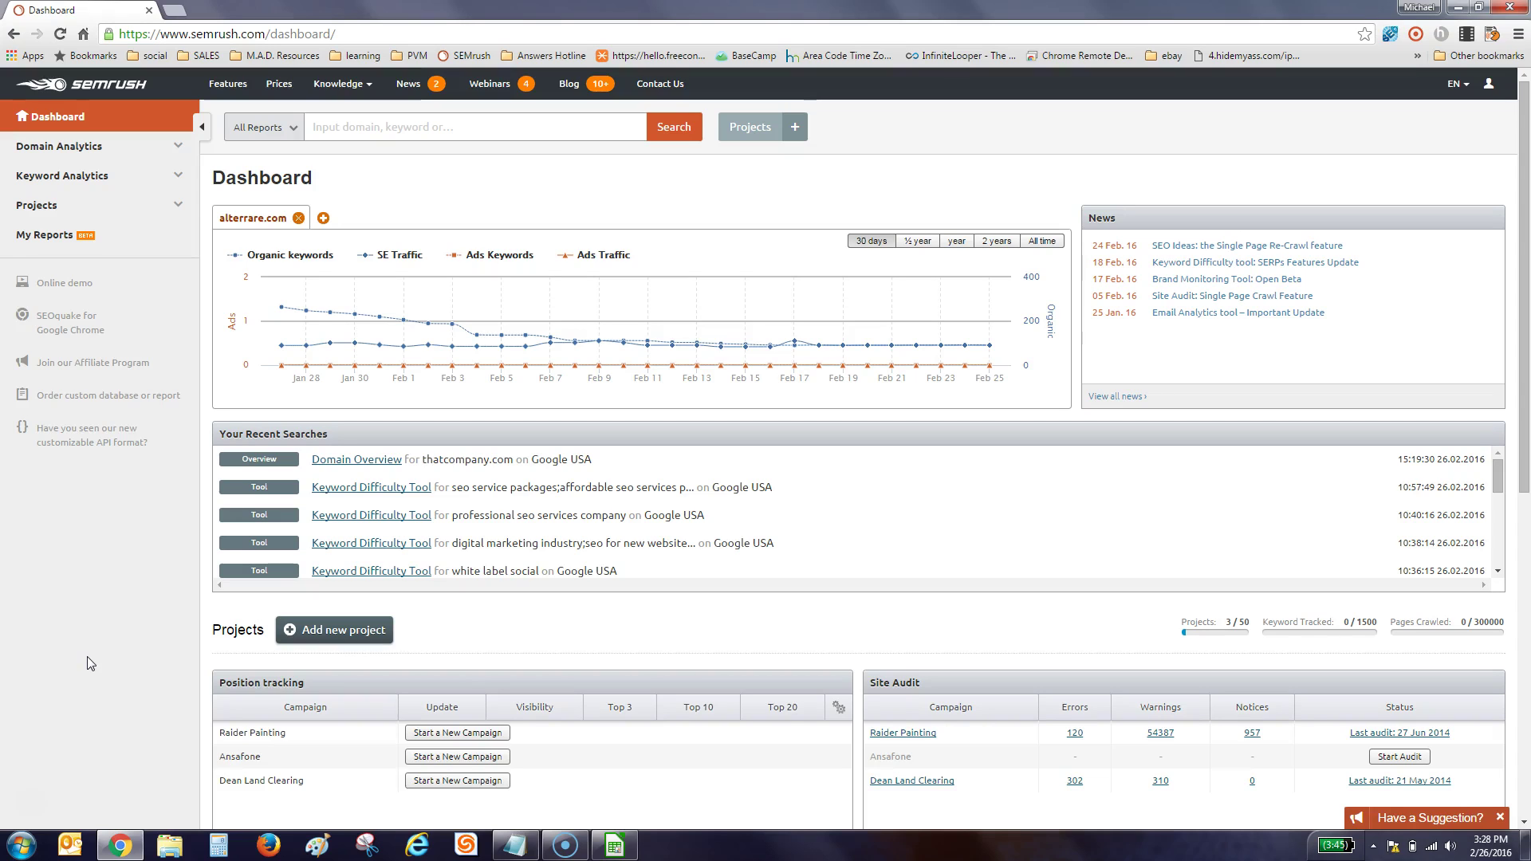
- Copy mercurymarine.com from the Notepad list and run a SEMrush domain search for it
click(516, 846)
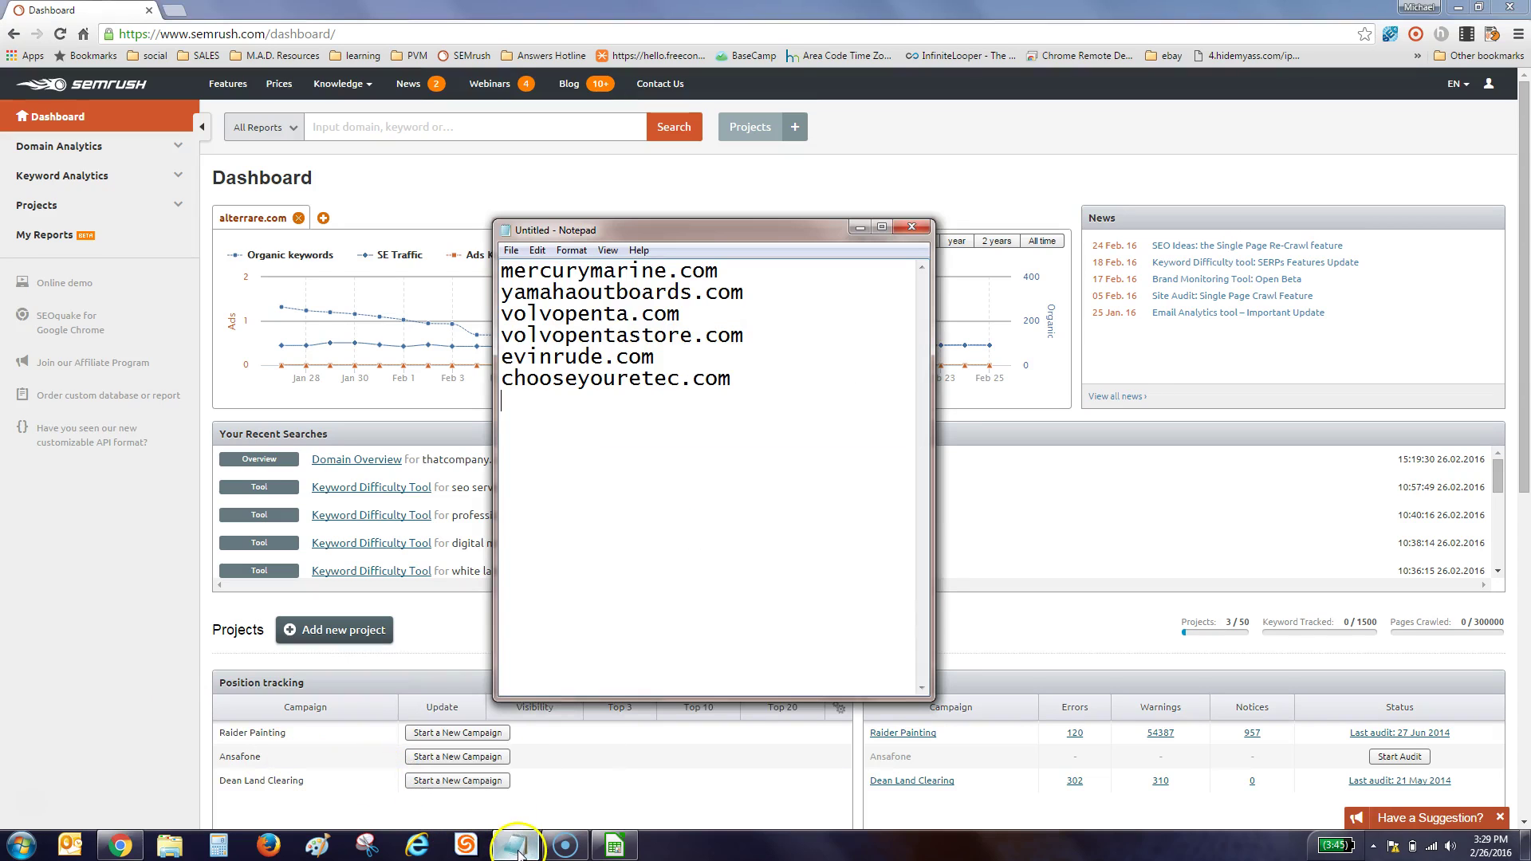
double_click(640, 277)
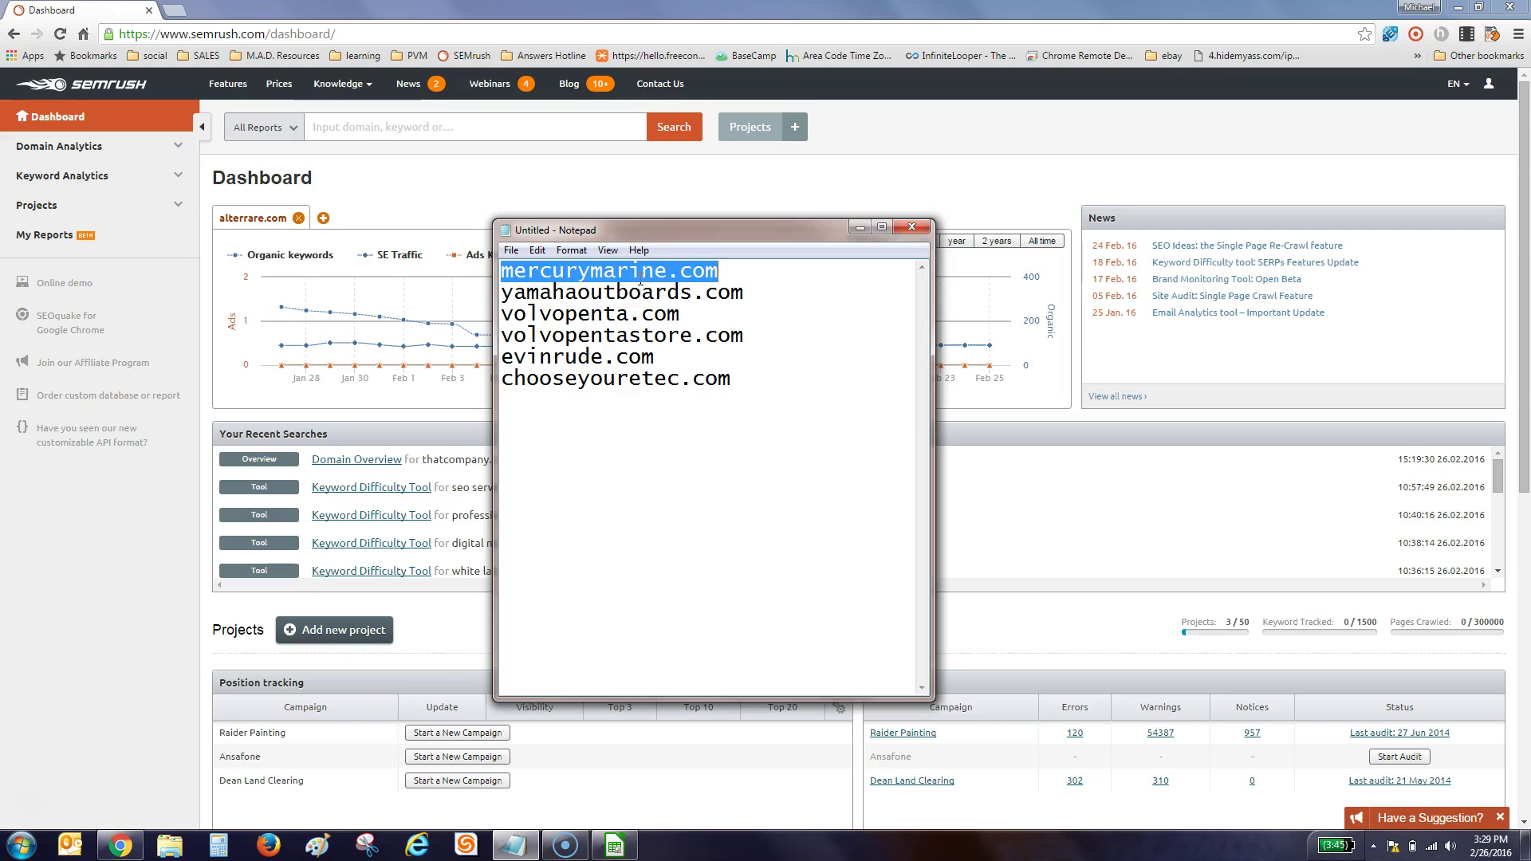
key(ctrl+c)
click(534, 129)
key(ctrl+v)
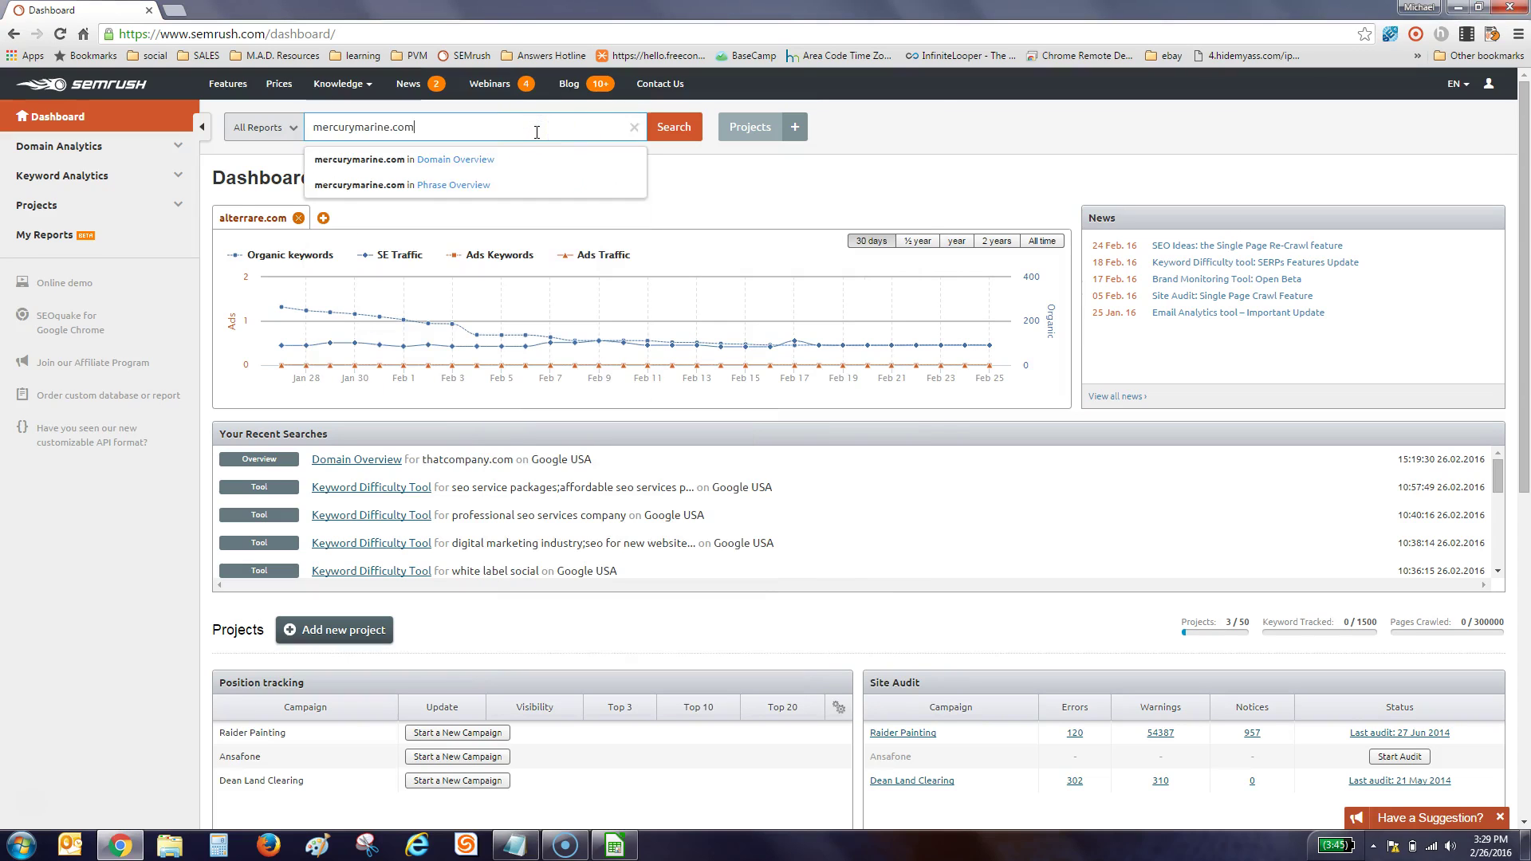
key(Return)
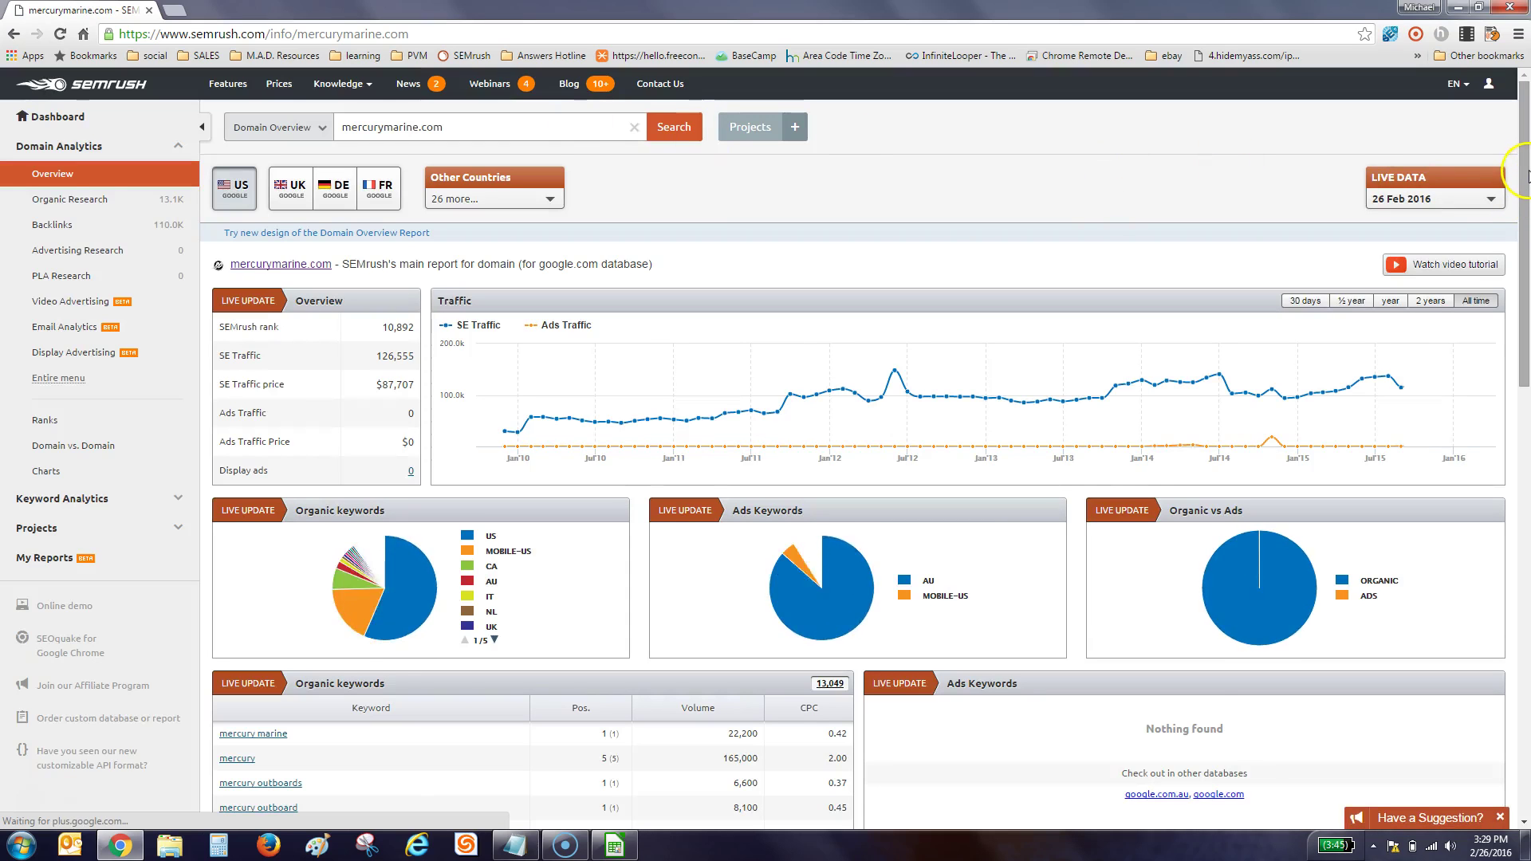
scroll(1523, 171, down, 1)
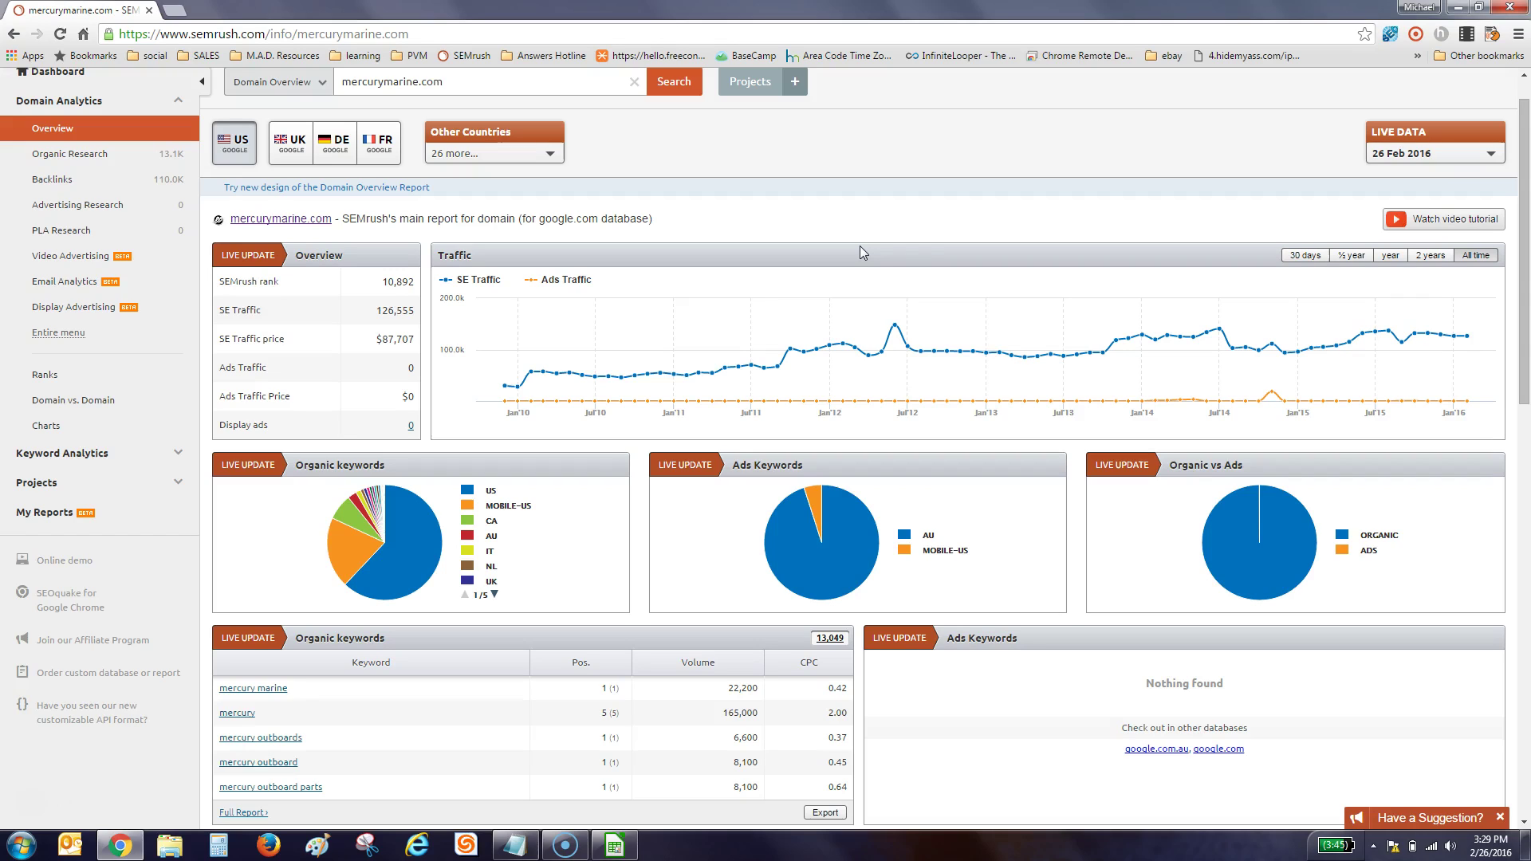
mouse_move(1481, 342)
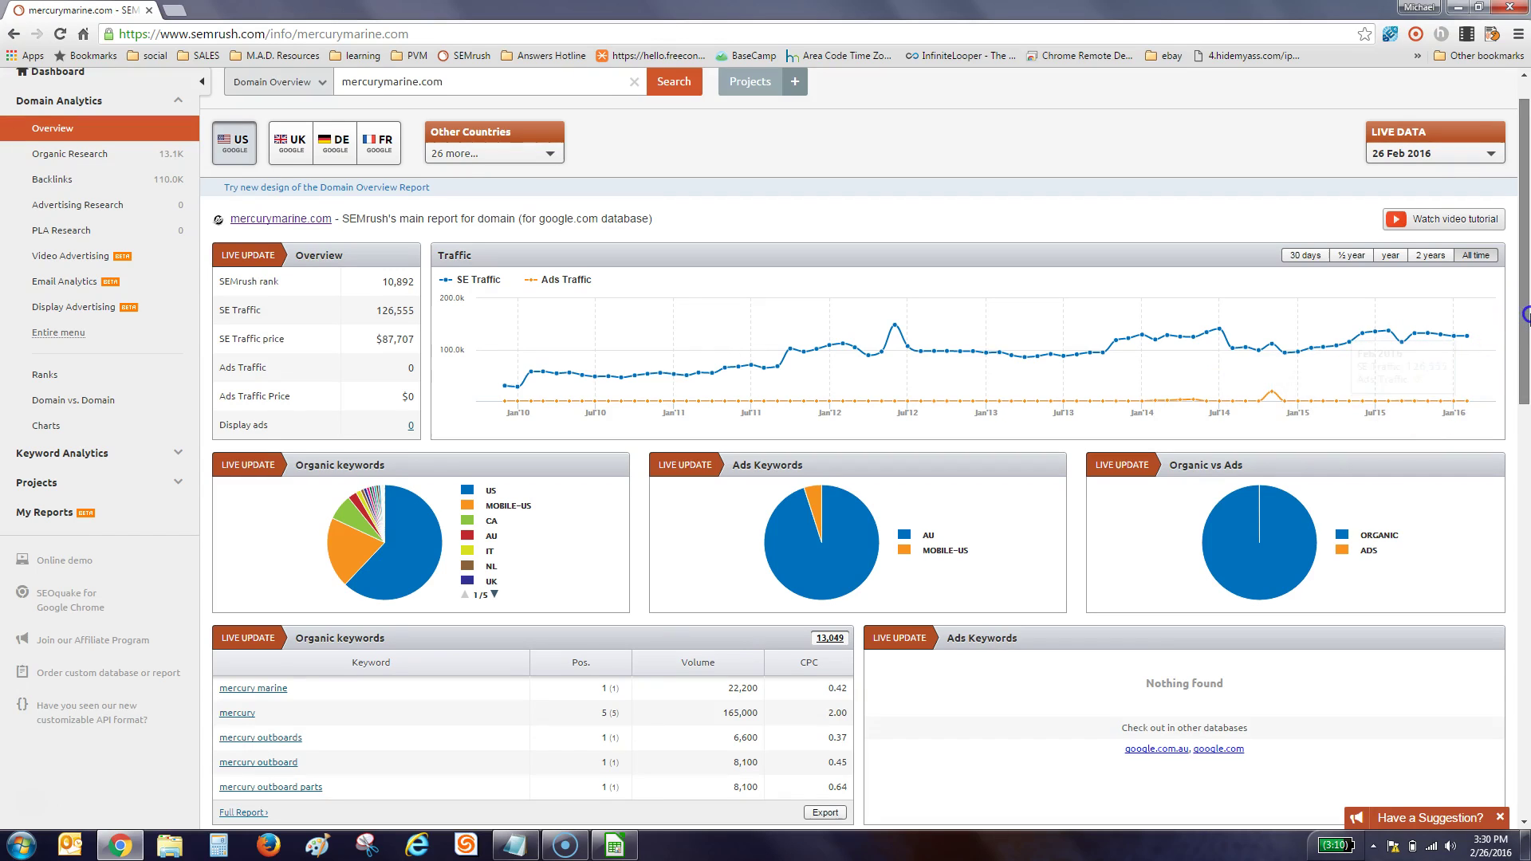
scroll(1523, 399, down, 3)
scroll(1523, 399, up, 2)
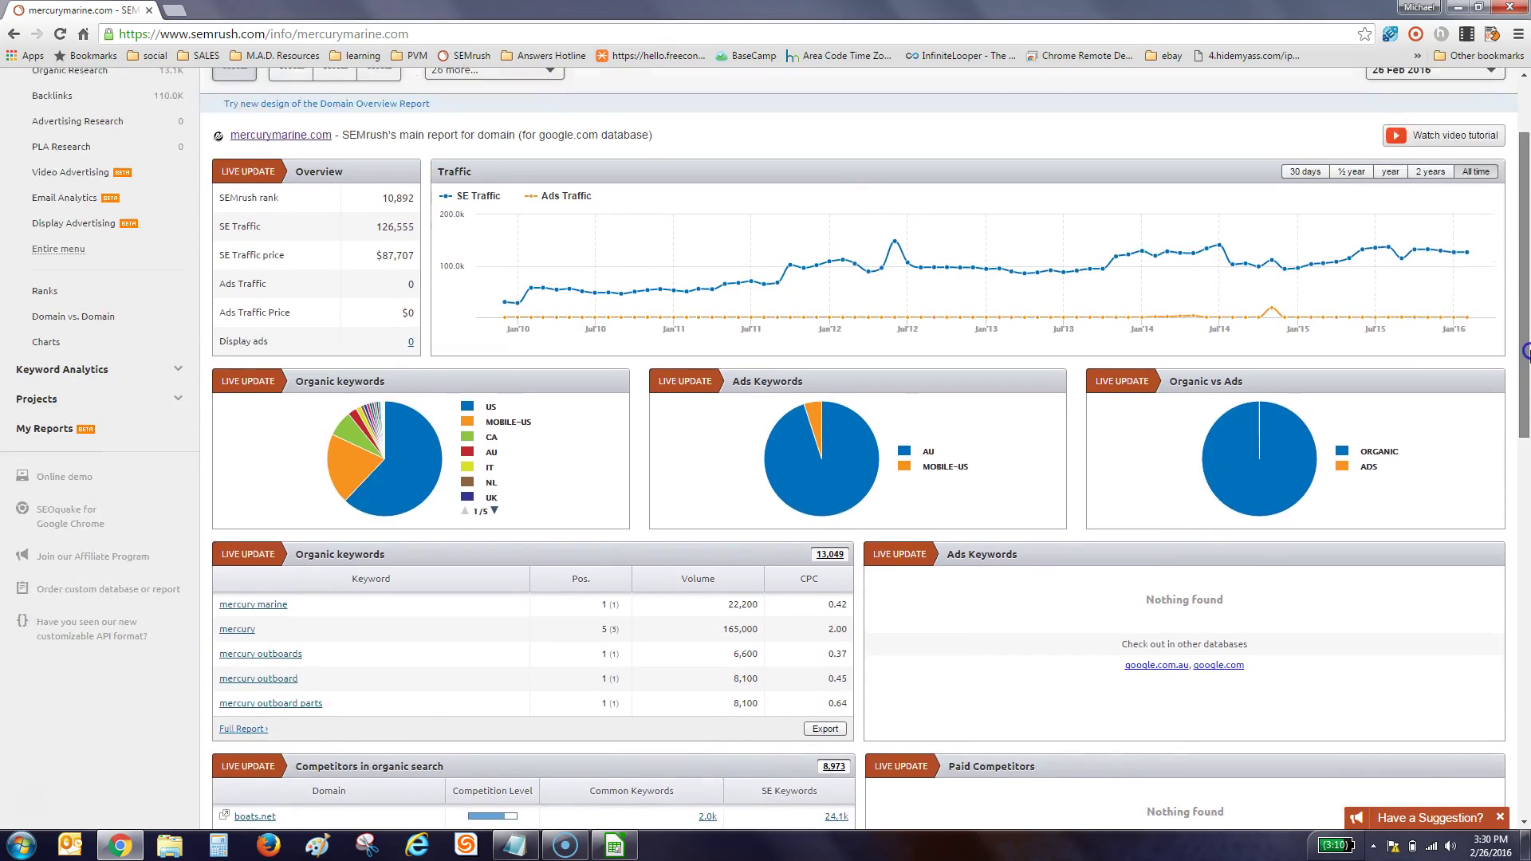
scroll(1367, 513, down, 1)
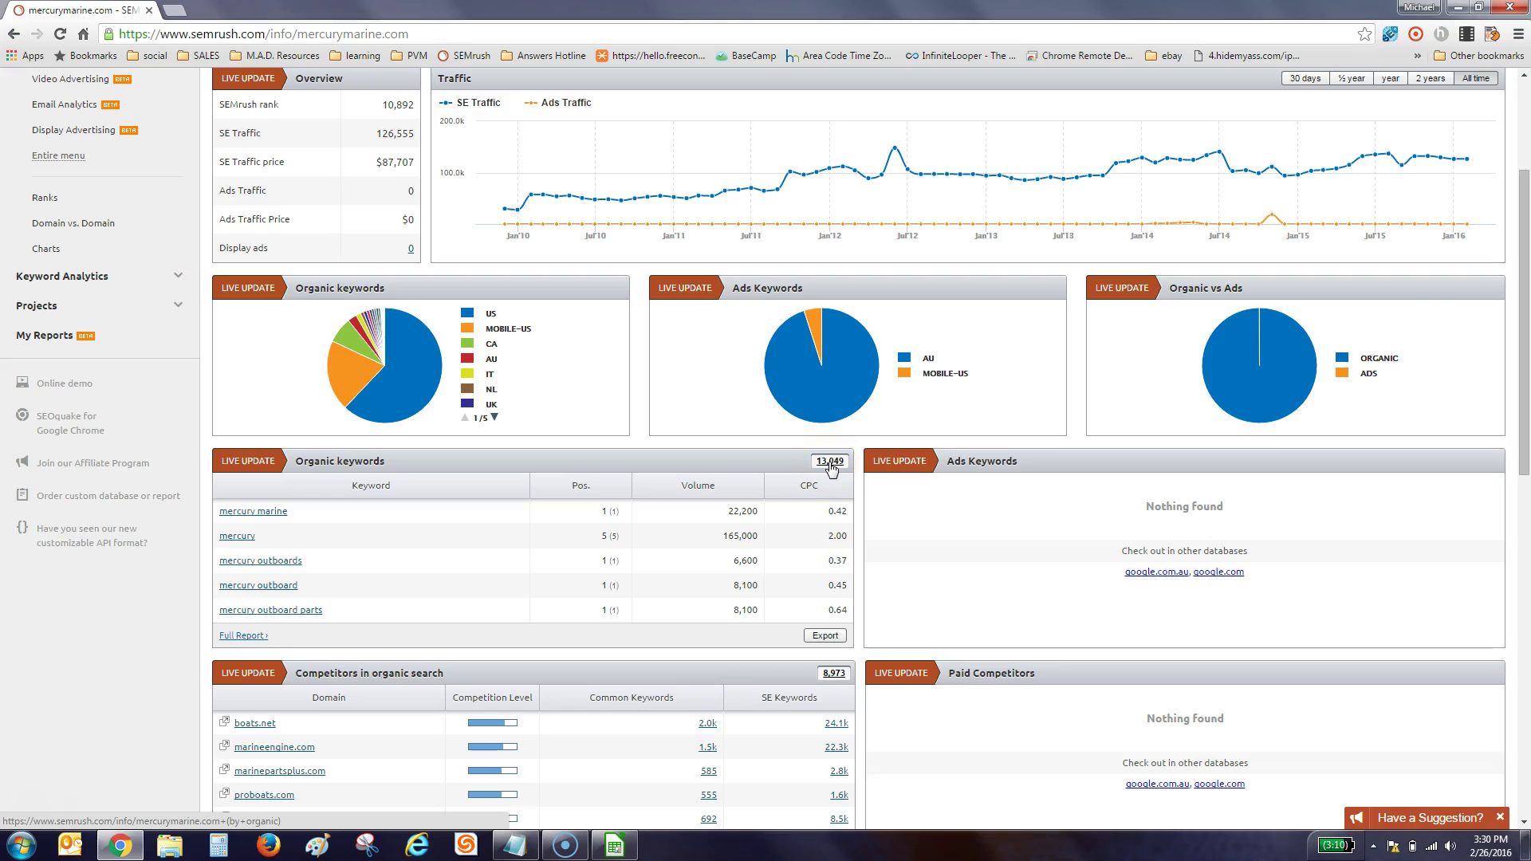
drag(1525, 256, 1522, 316)
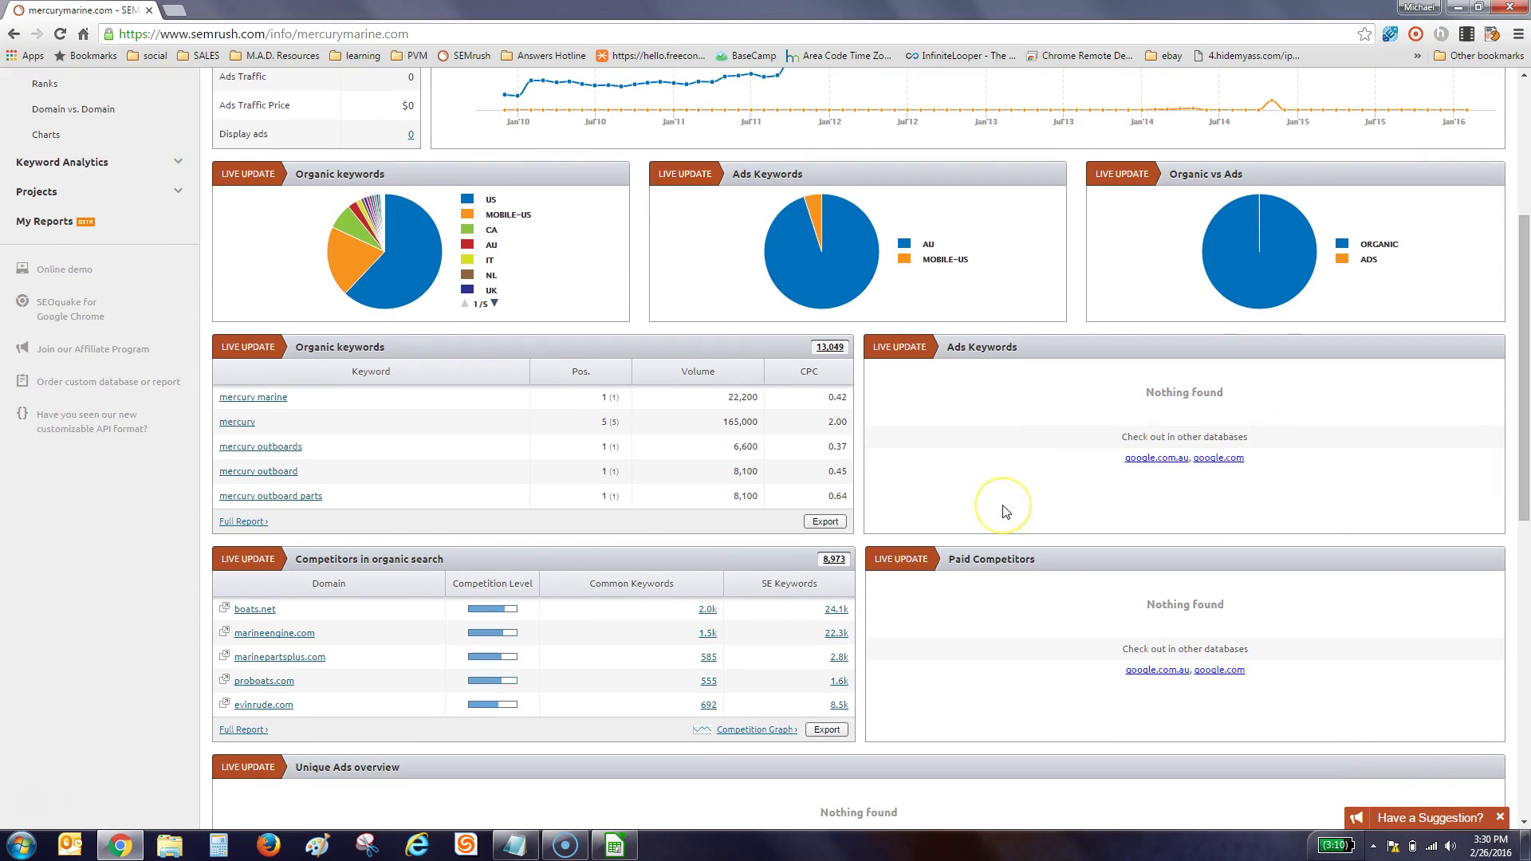
- Export the mercurymarine.com organic keywords as CSV and open the downloaded file
click(828, 521)
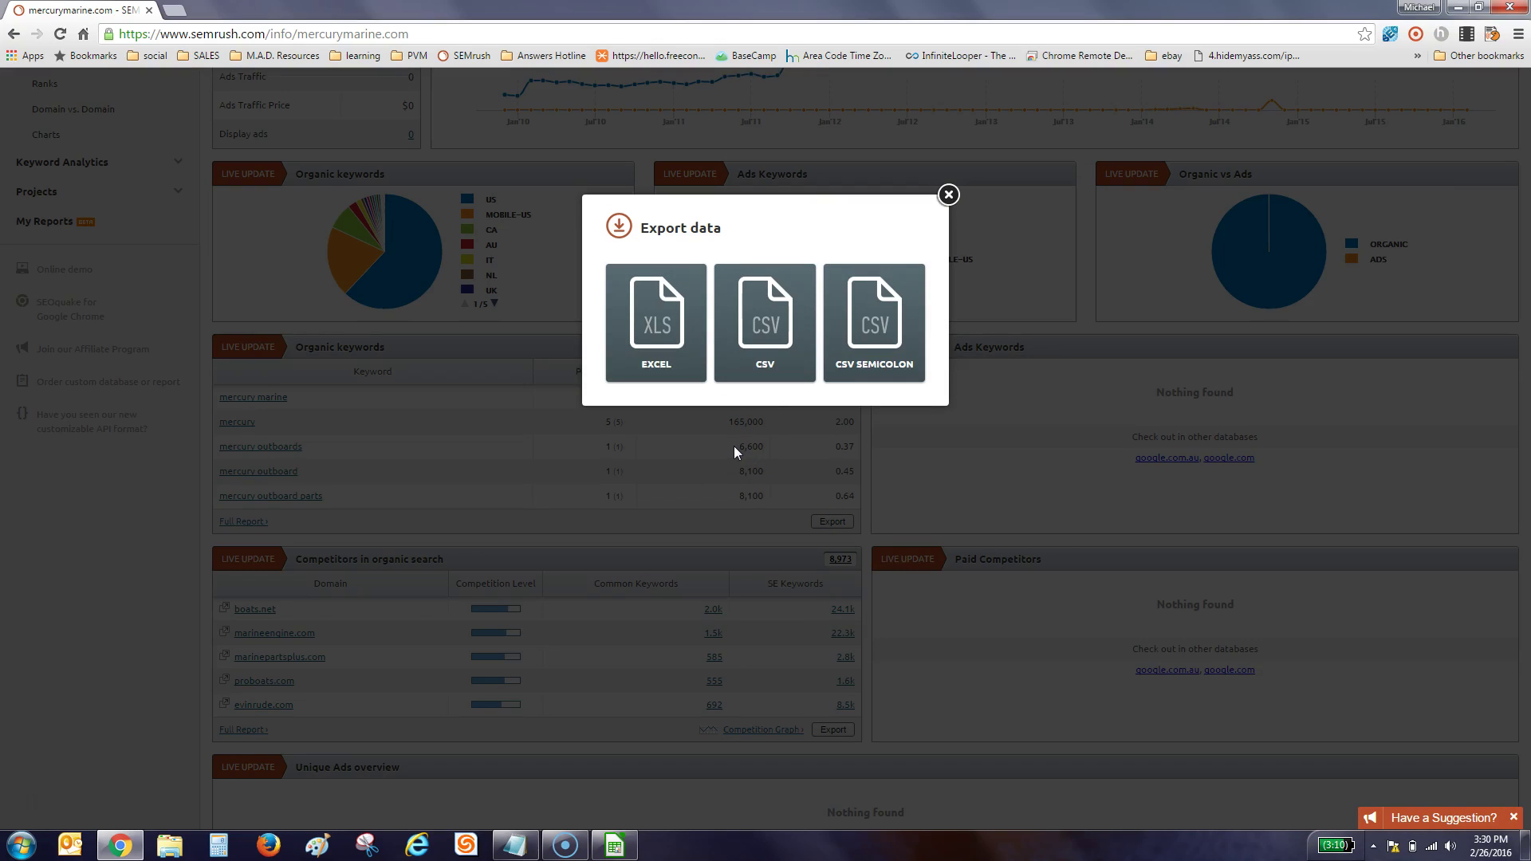
click(783, 361)
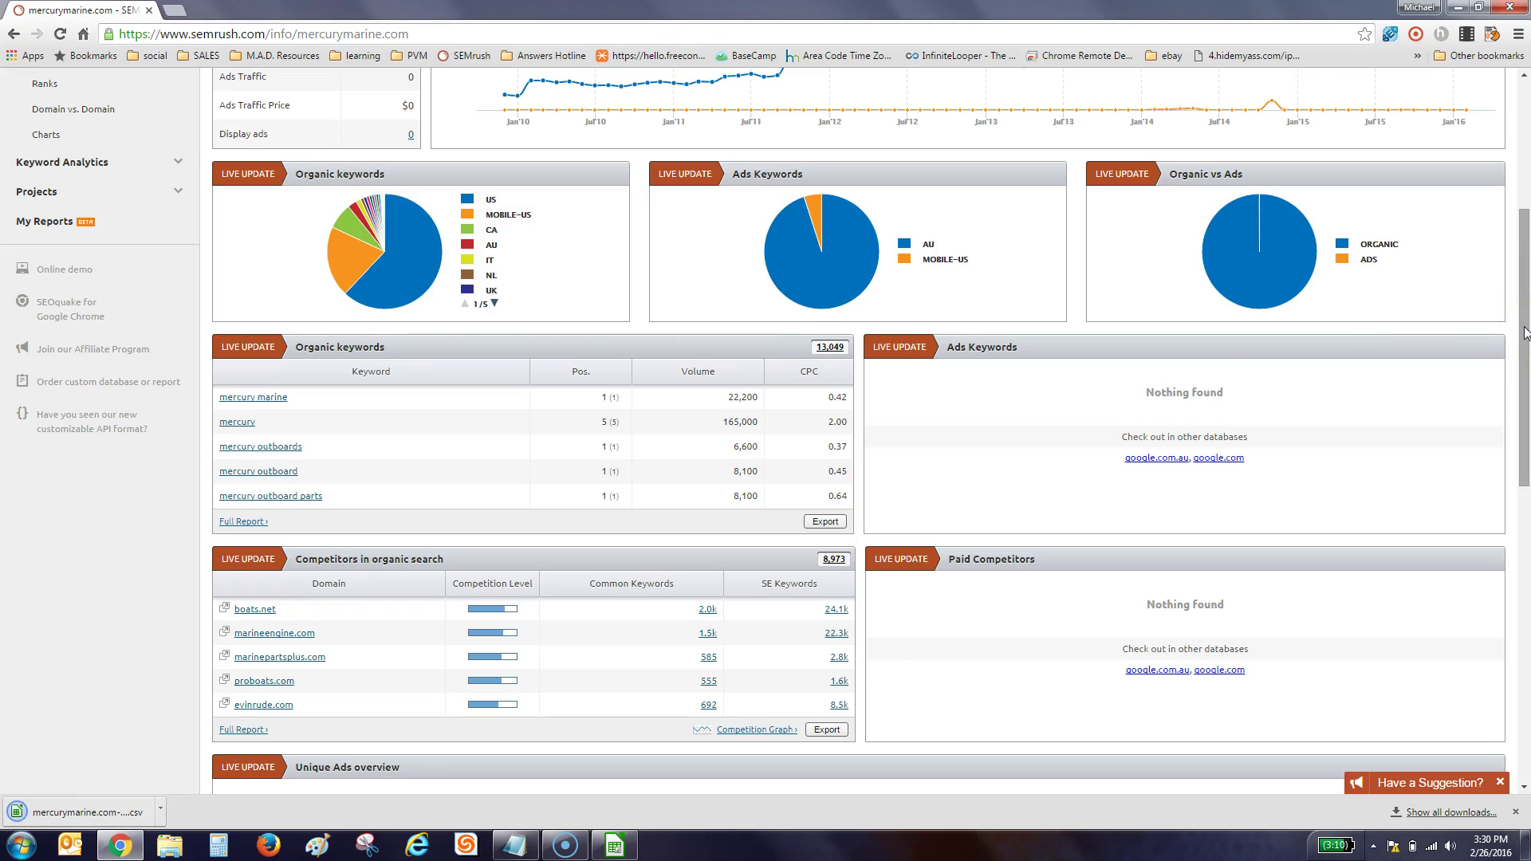
click(109, 809)
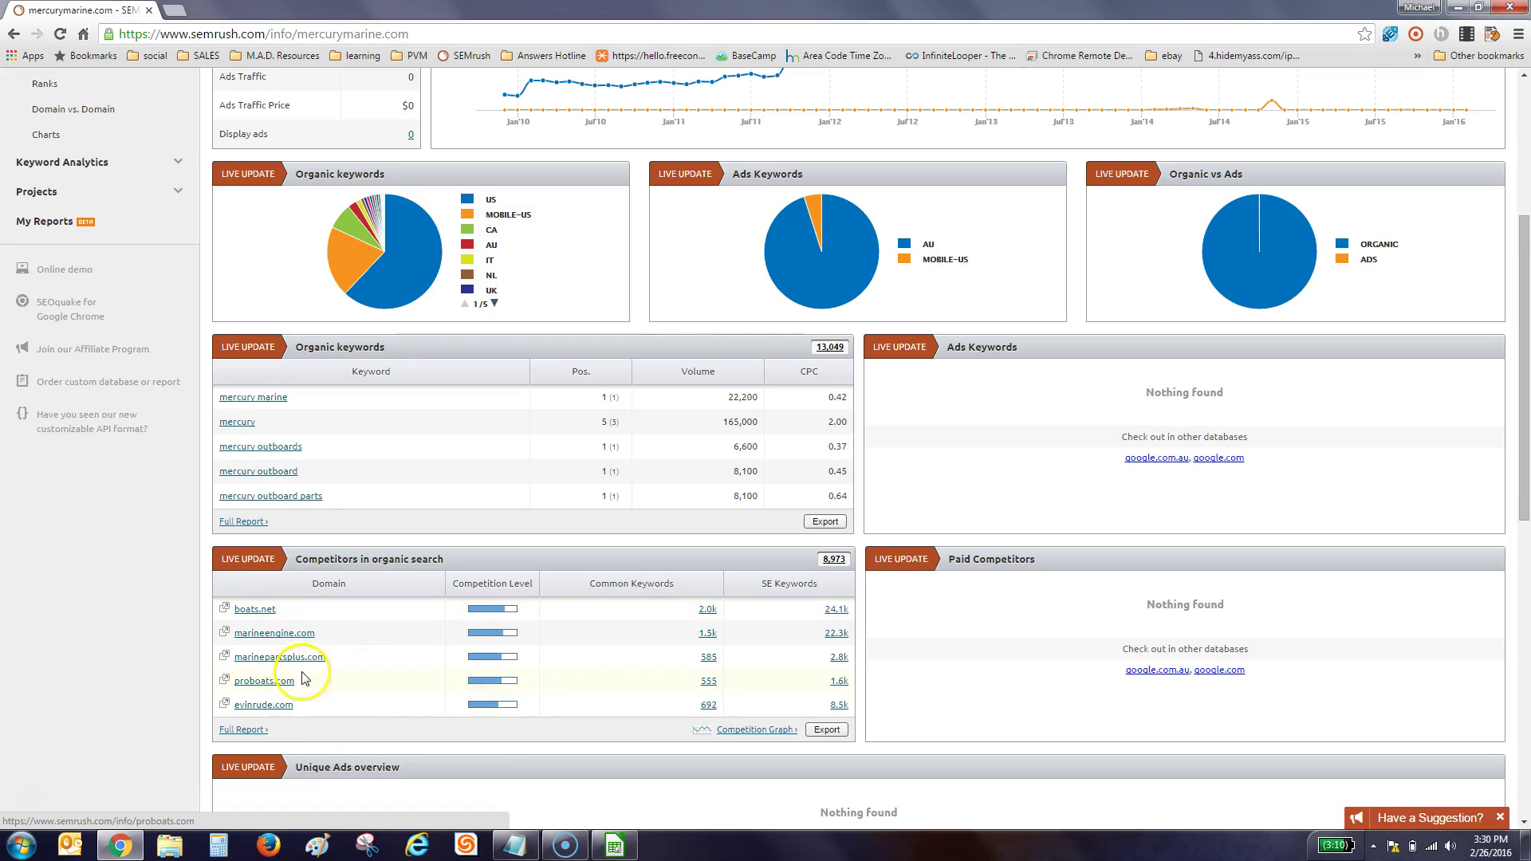
drag(1526, 352, 1526, 201)
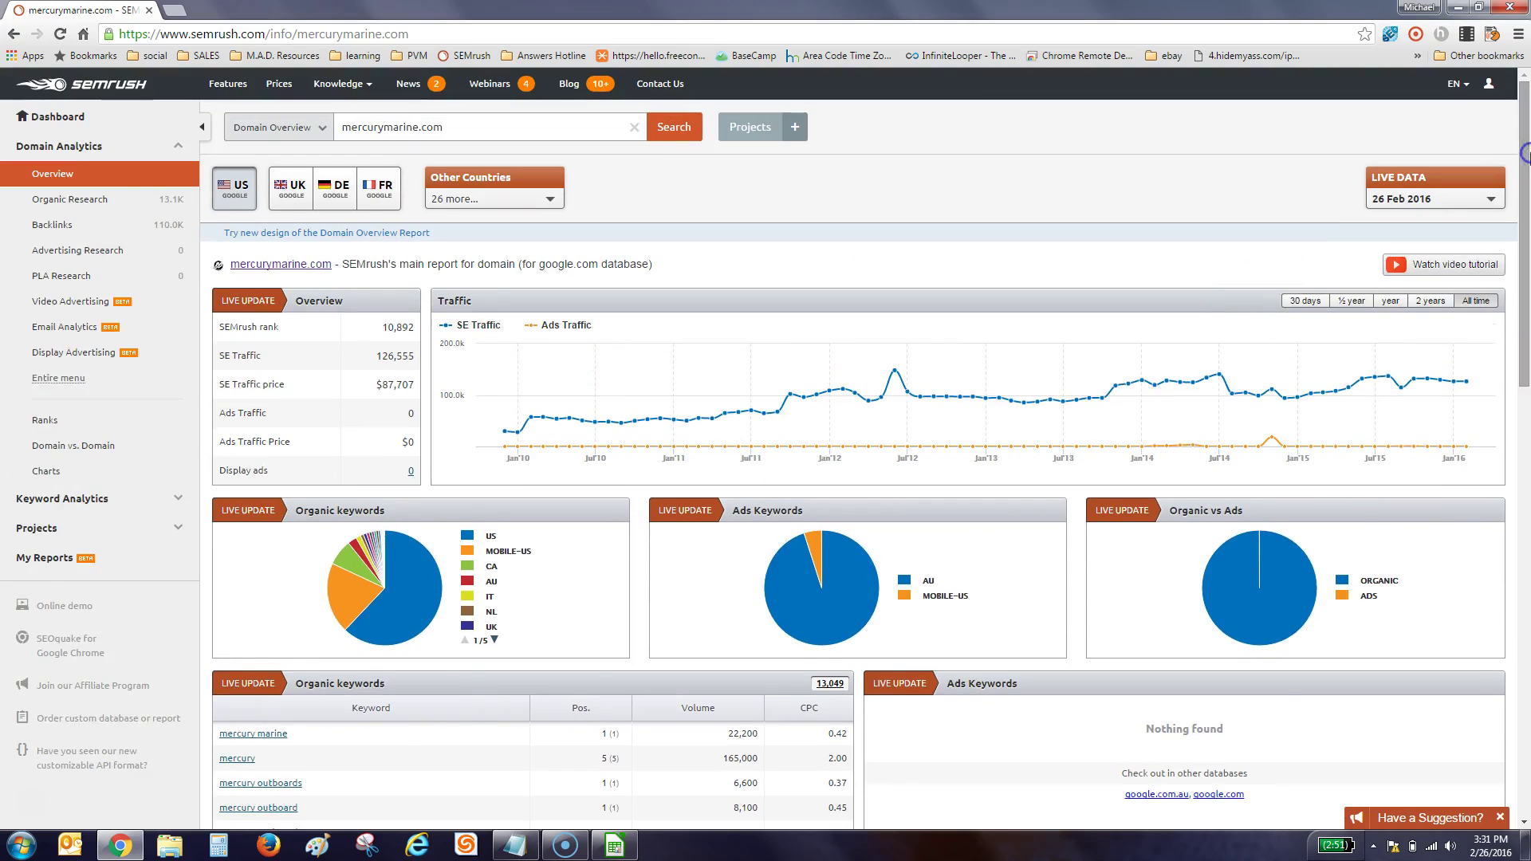
- Load the keywords CSV into Calc, accepting the default Text Import settings
click(614, 844)
click(849, 607)
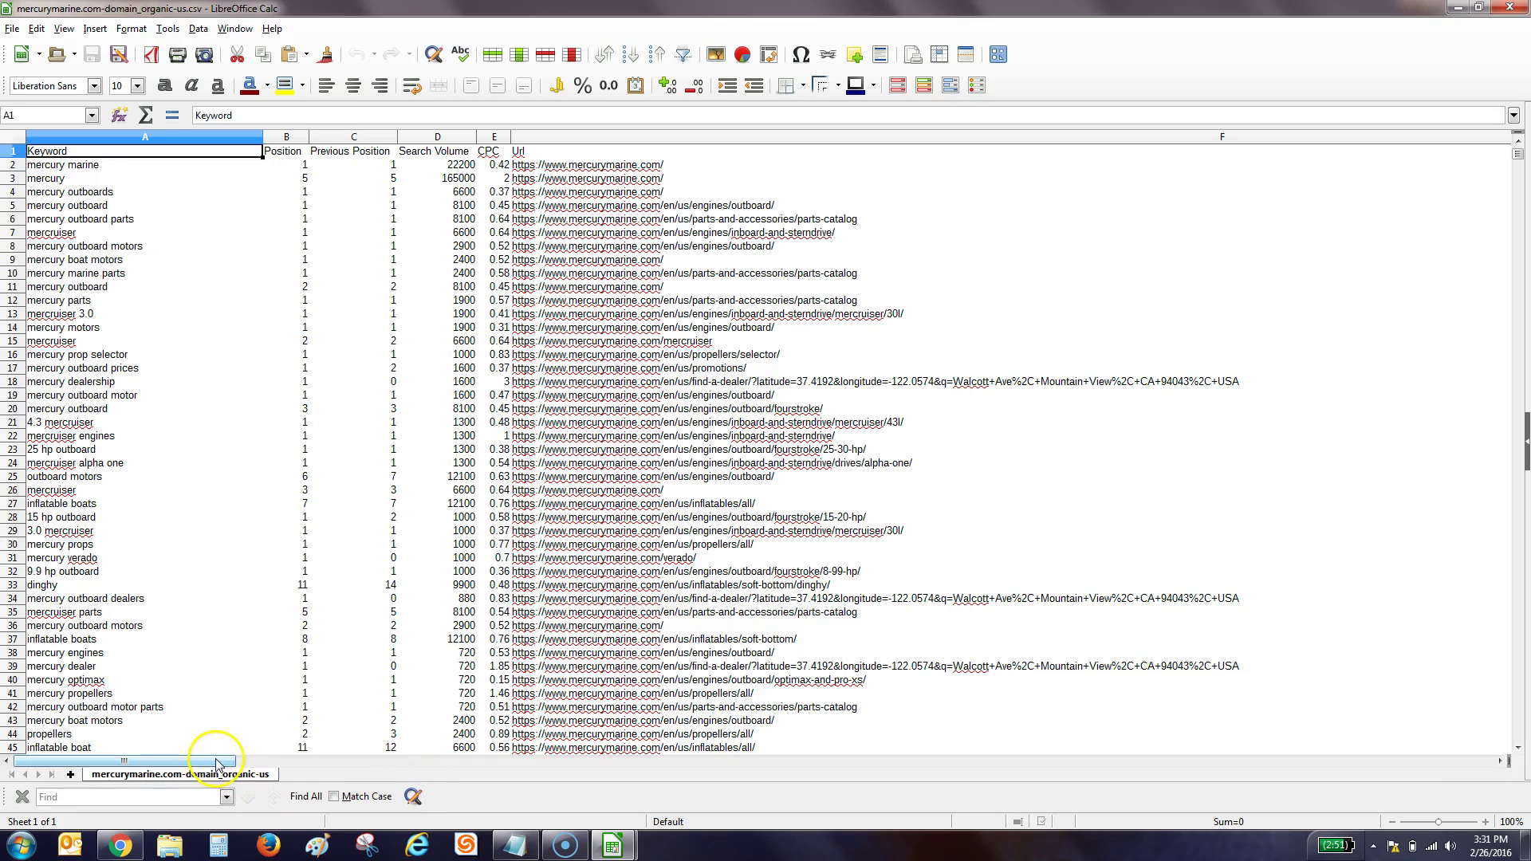
drag(217, 763, 243, 763)
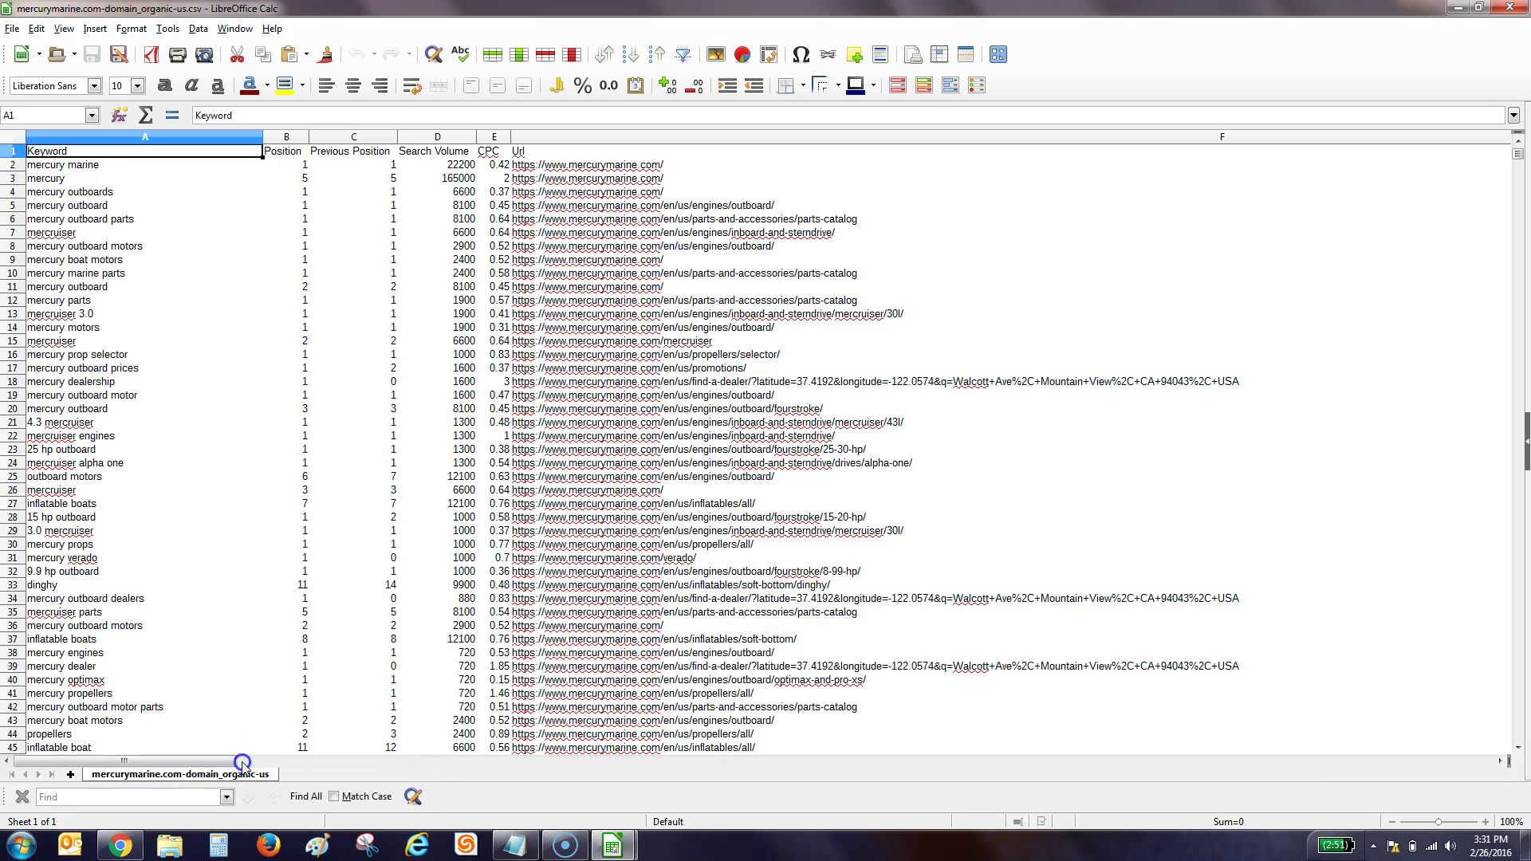
- Inspect the first keyword in A2, its Position in B2 and landing URL in F2
click(180, 169)
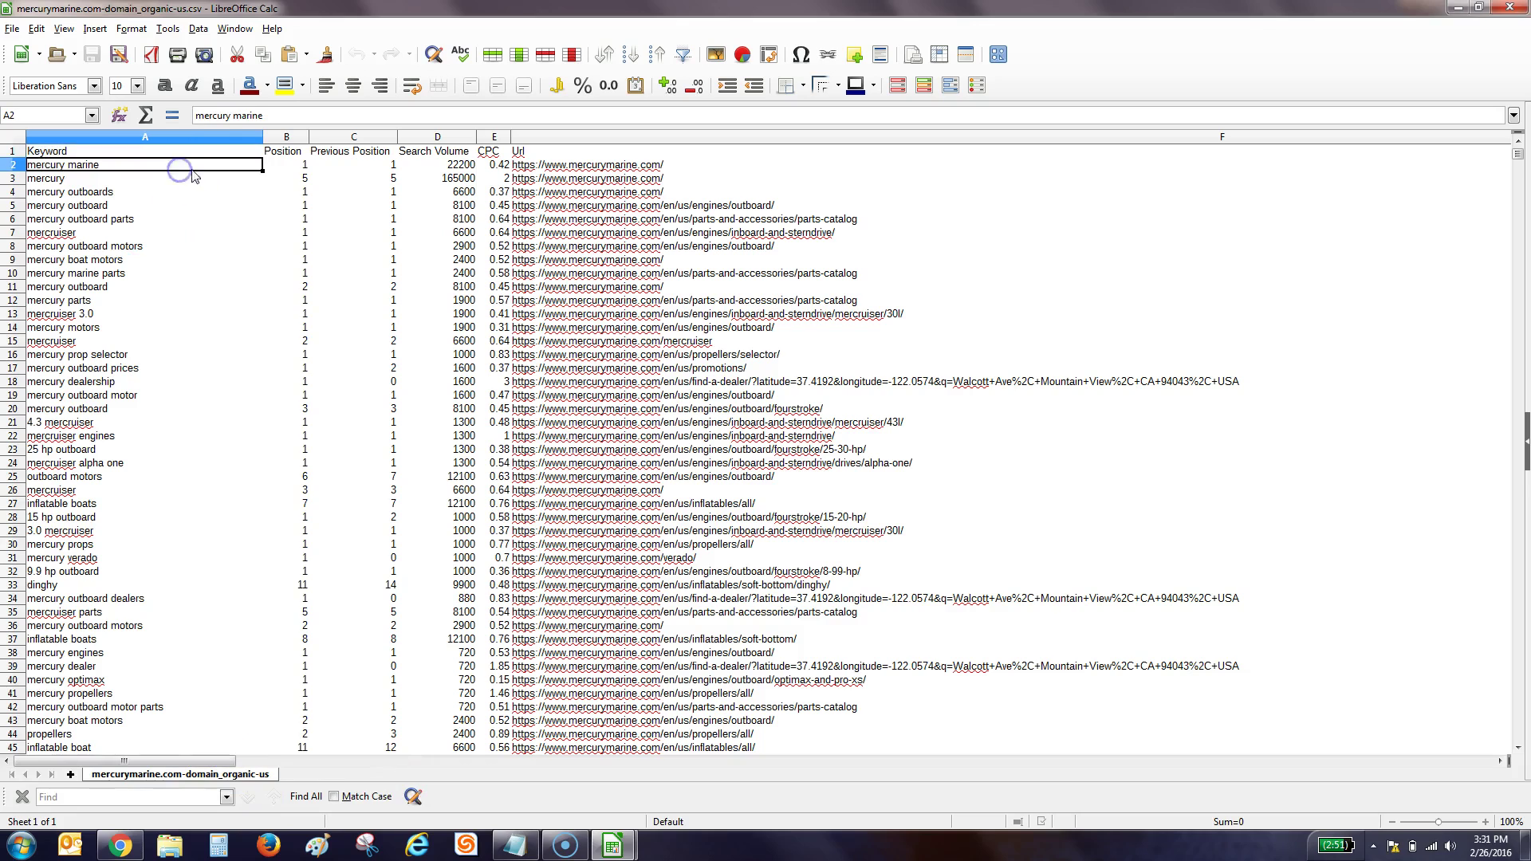
click(284, 166)
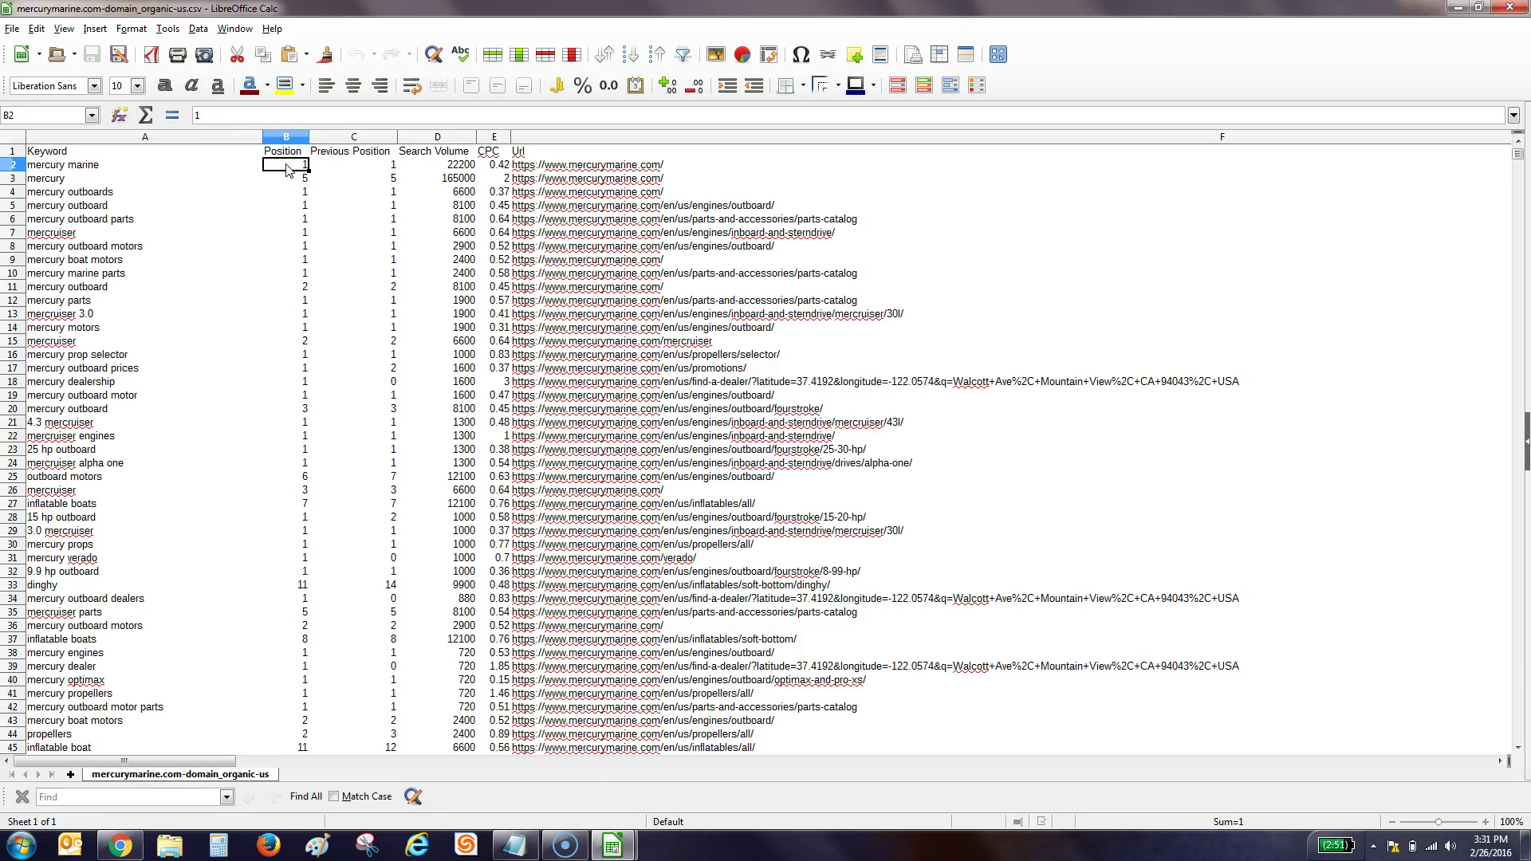
click(167, 170)
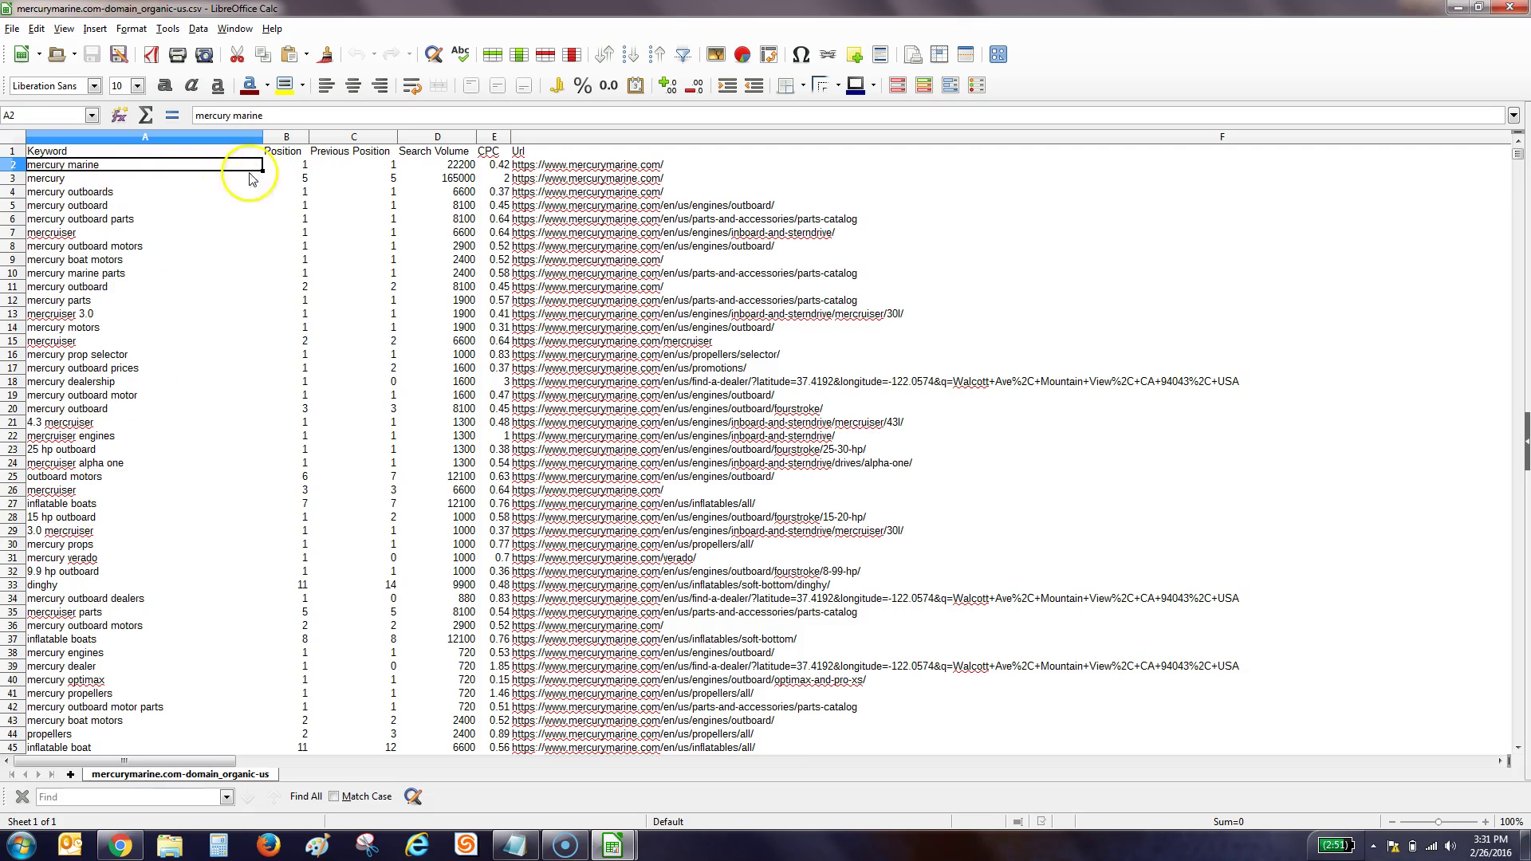
click(290, 170)
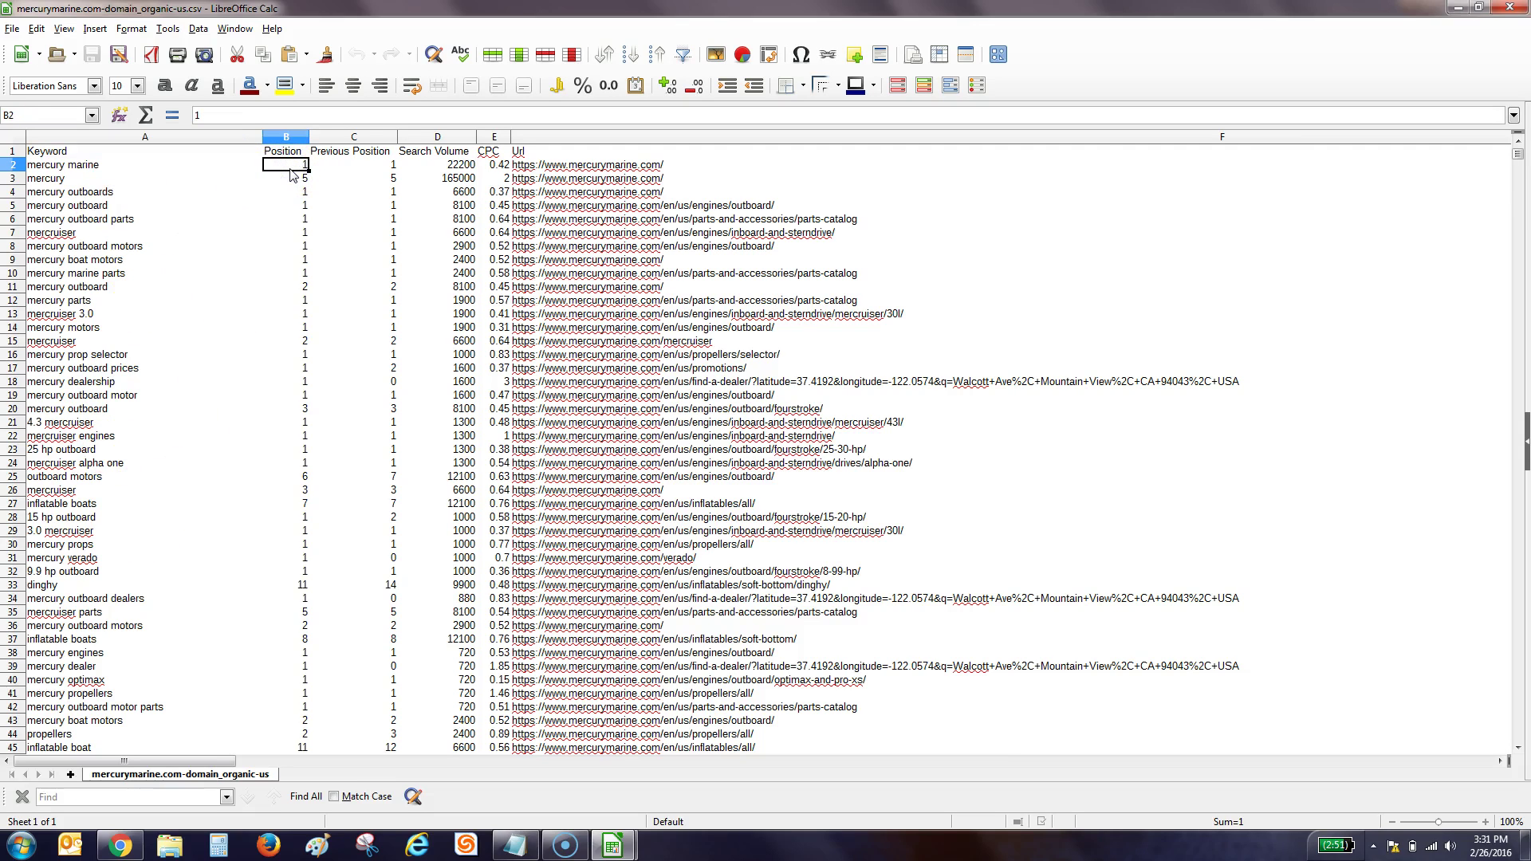
click(183, 167)
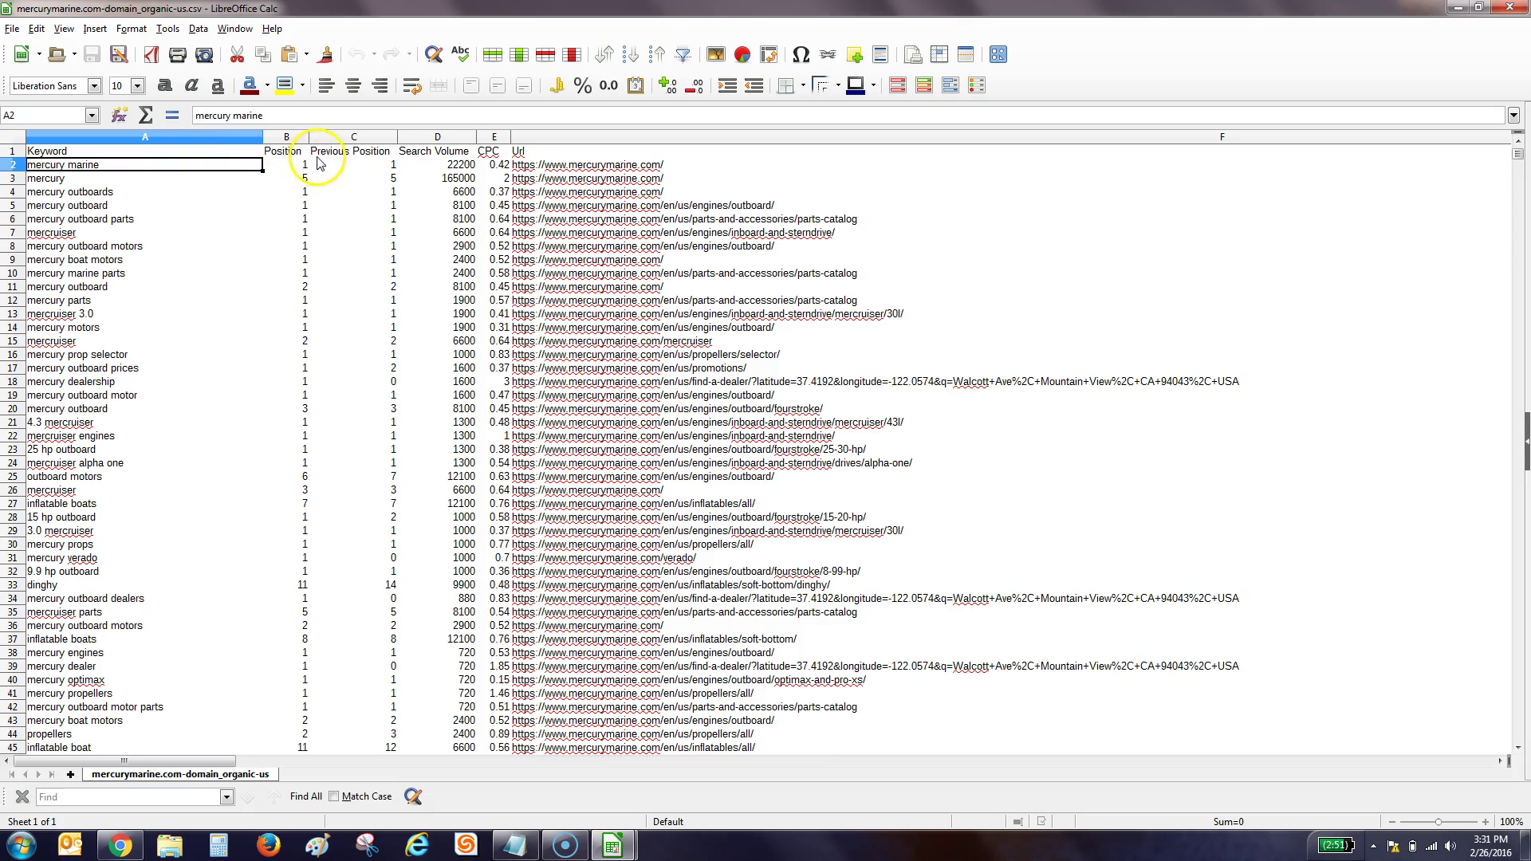
click(535, 165)
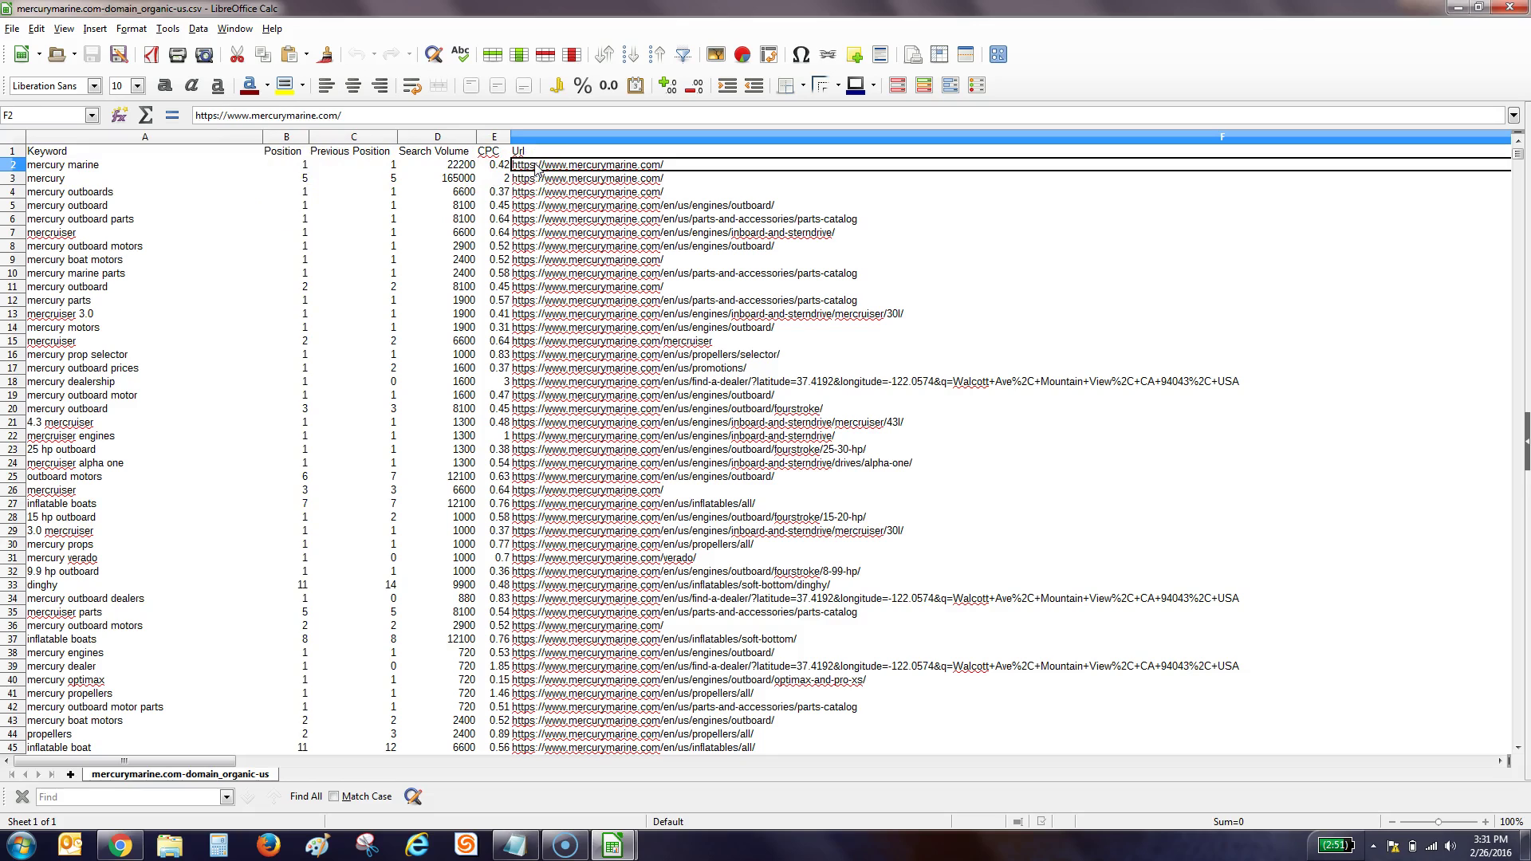
click(92, 167)
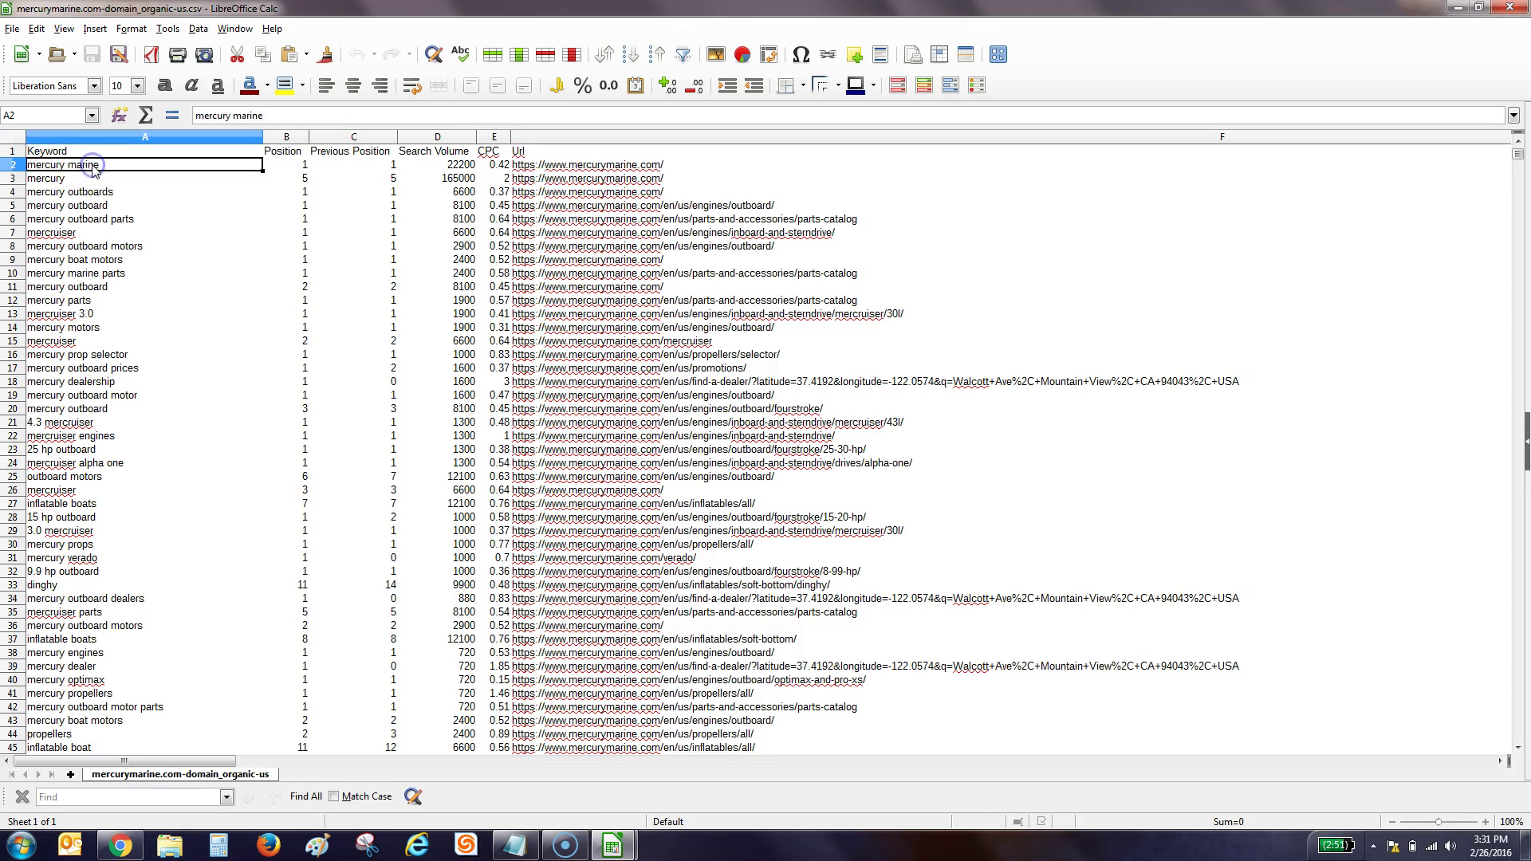
click(301, 165)
click(550, 168)
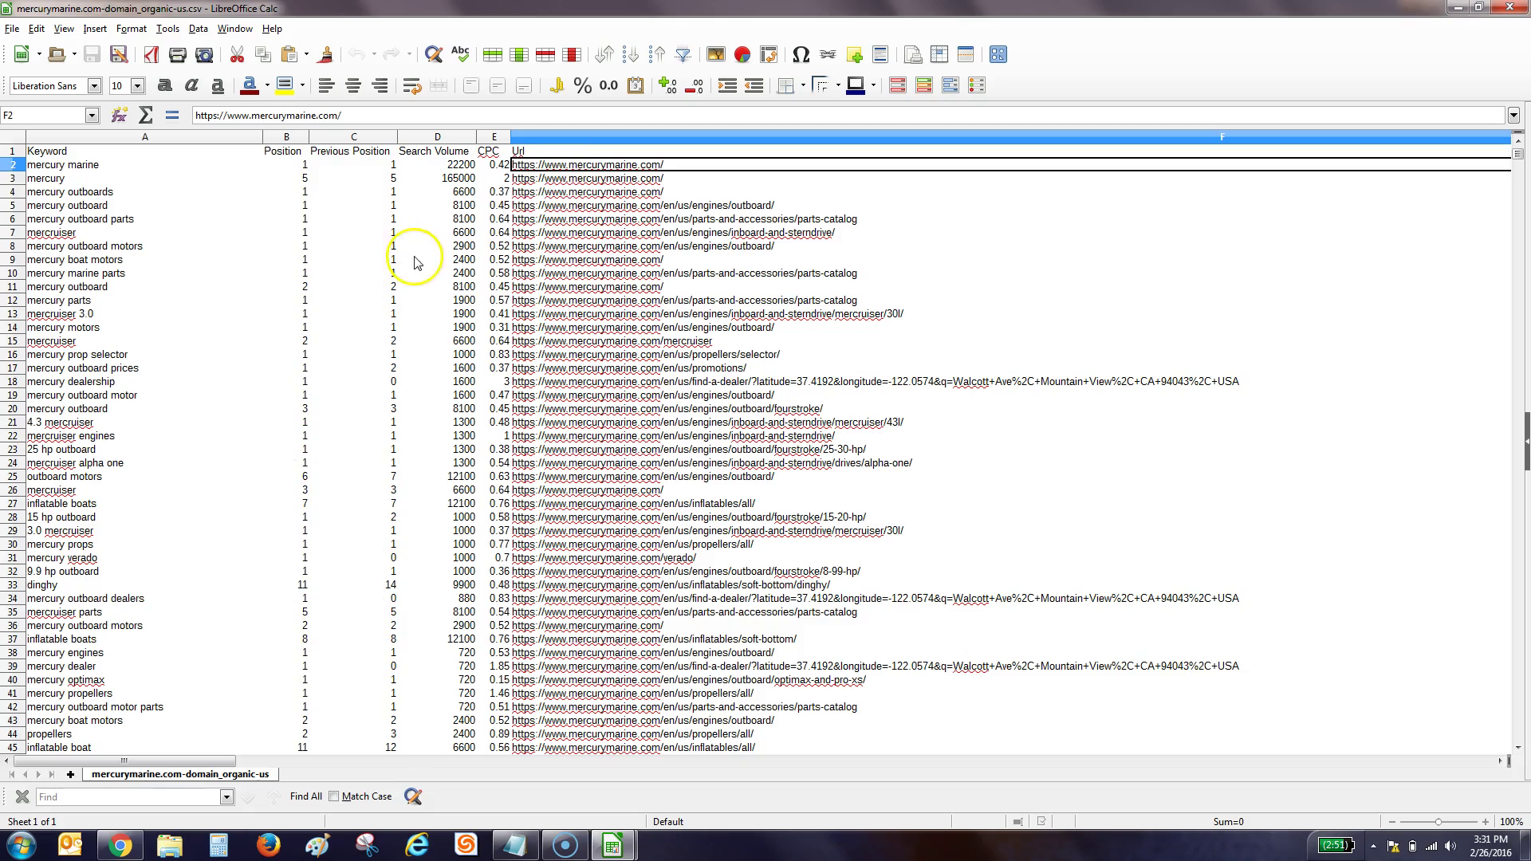
drag(191, 761, 121, 721)
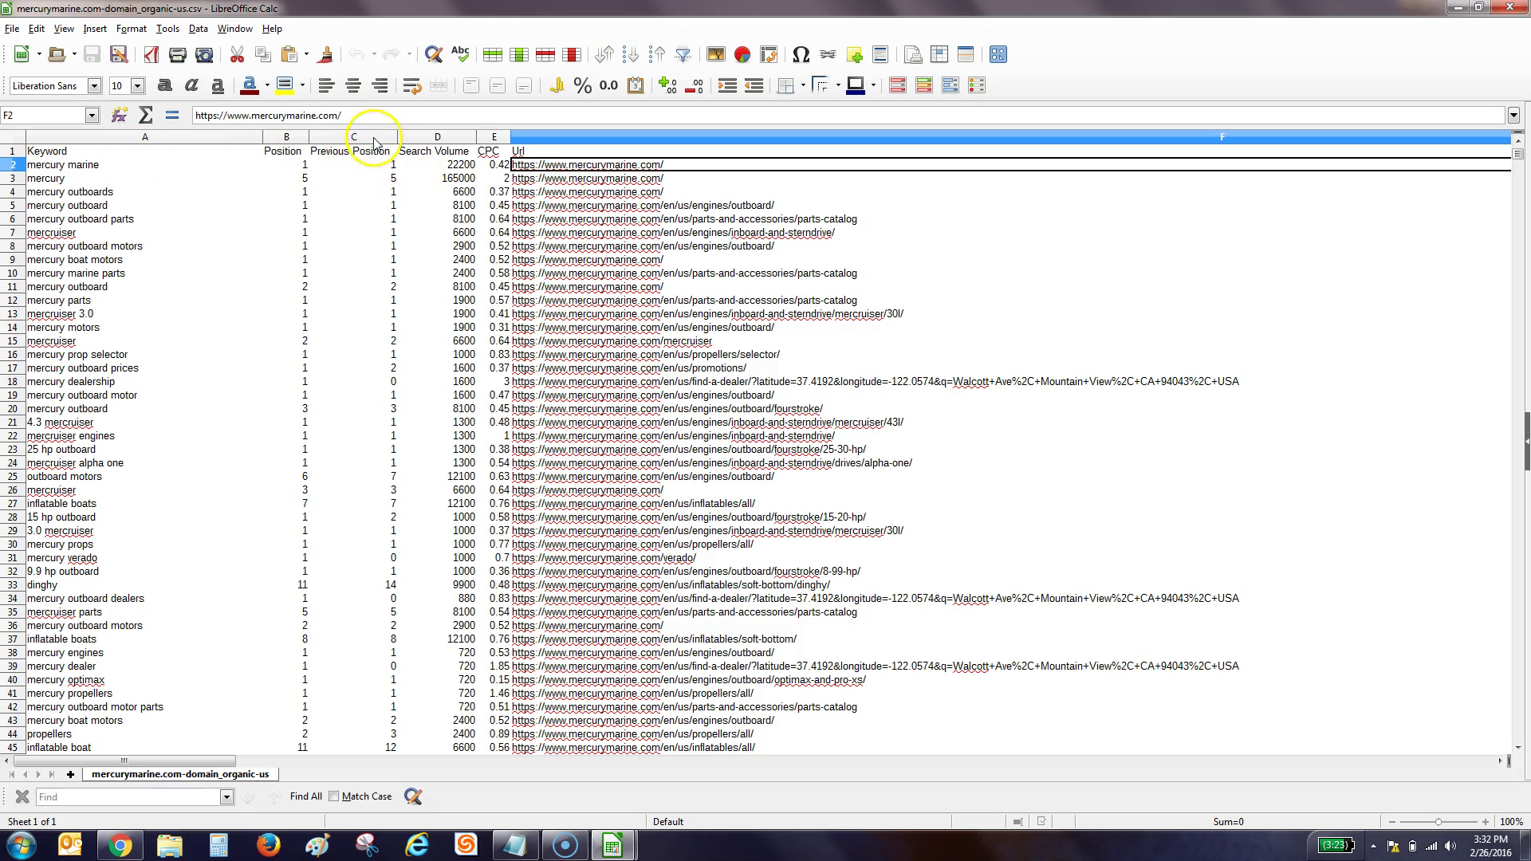
click(367, 140)
- Delete the Previous Position column
right_click(376, 144)
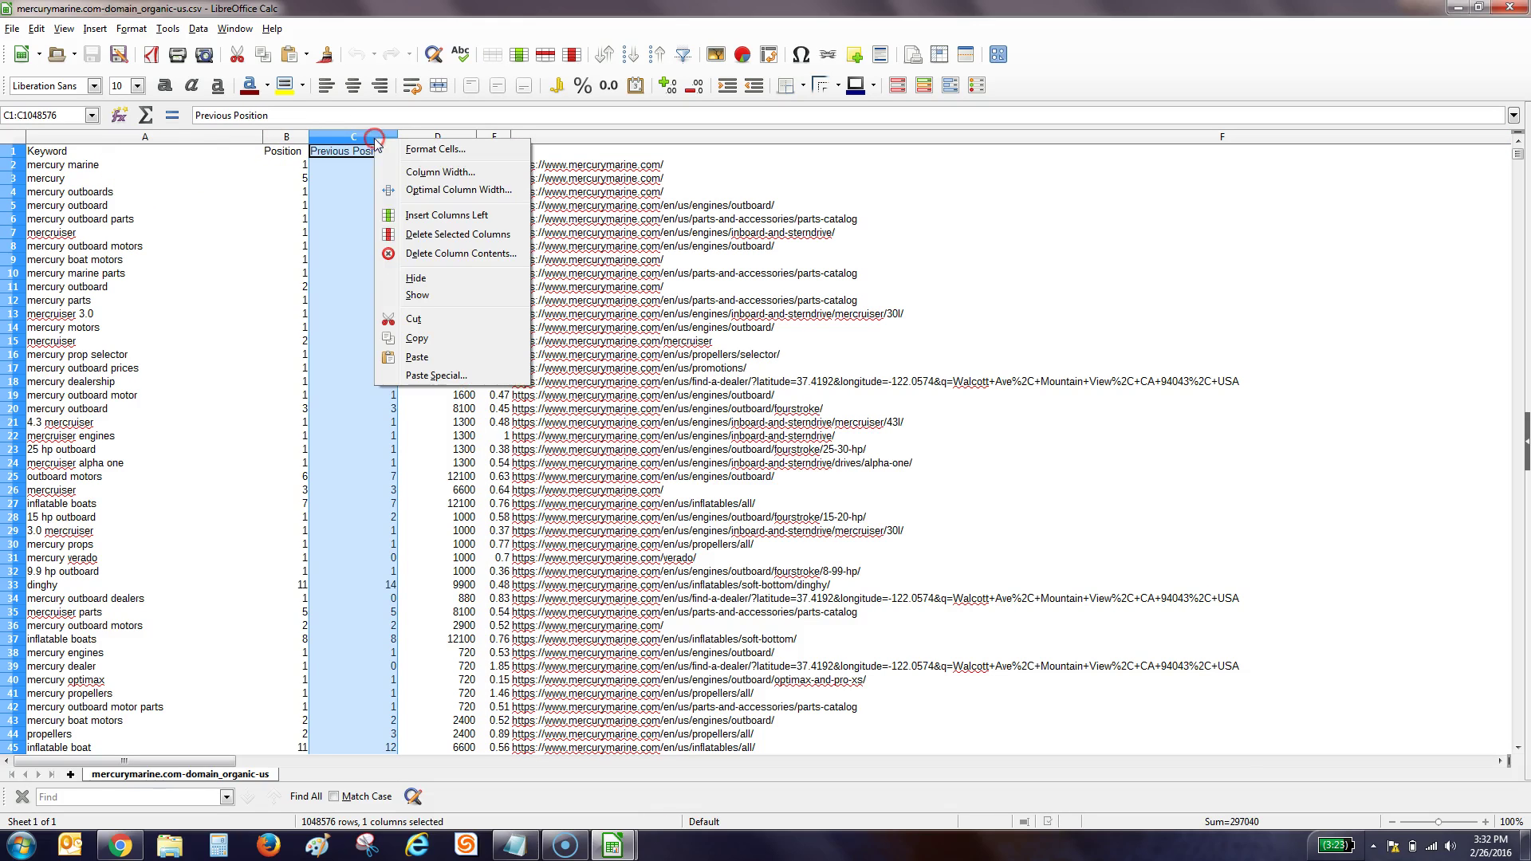
click(422, 236)
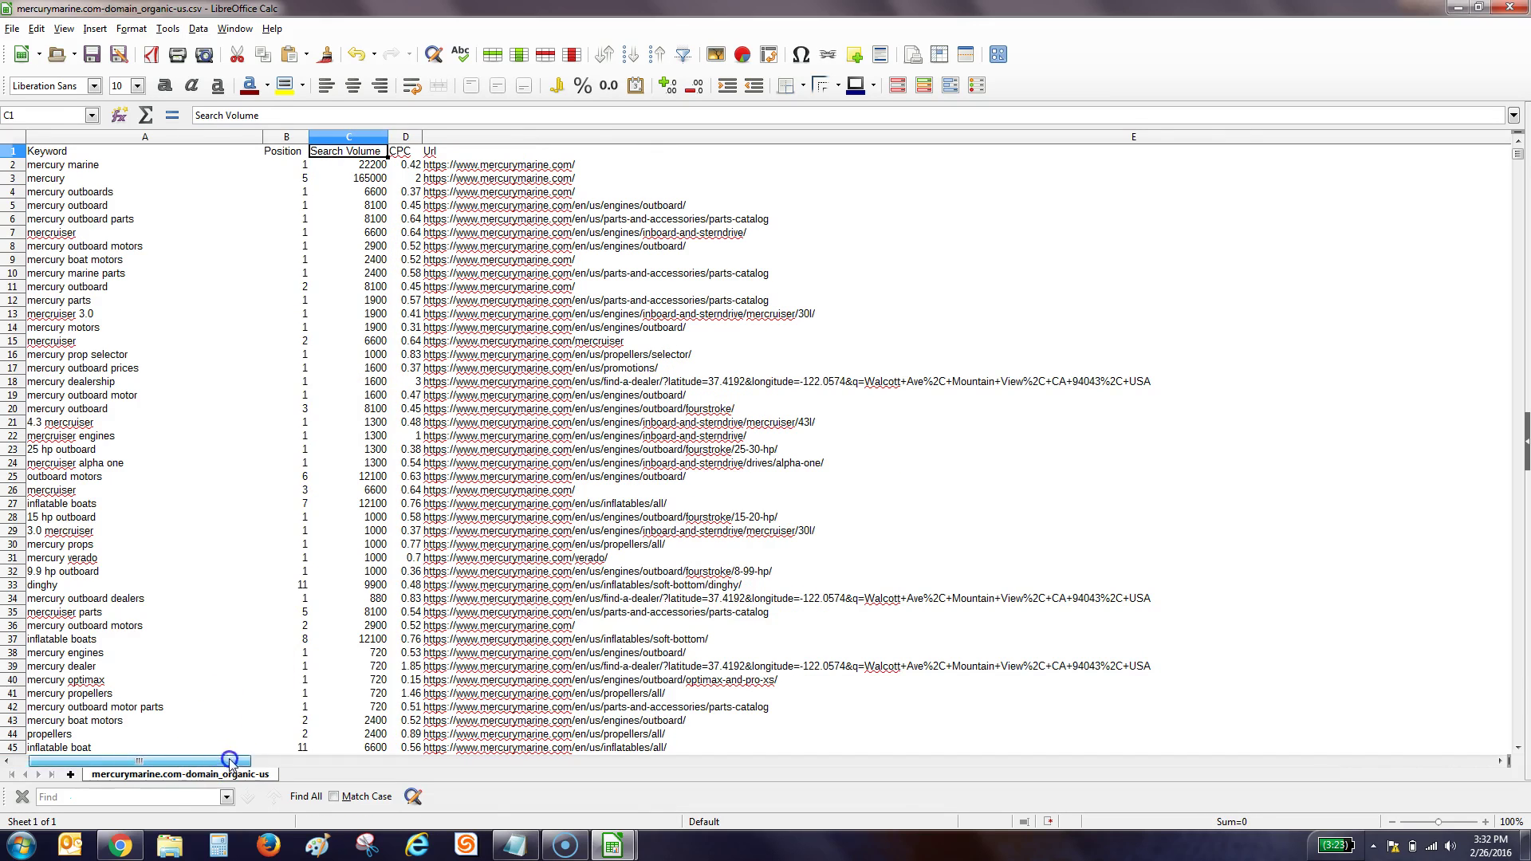
drag(230, 760, 444, 779)
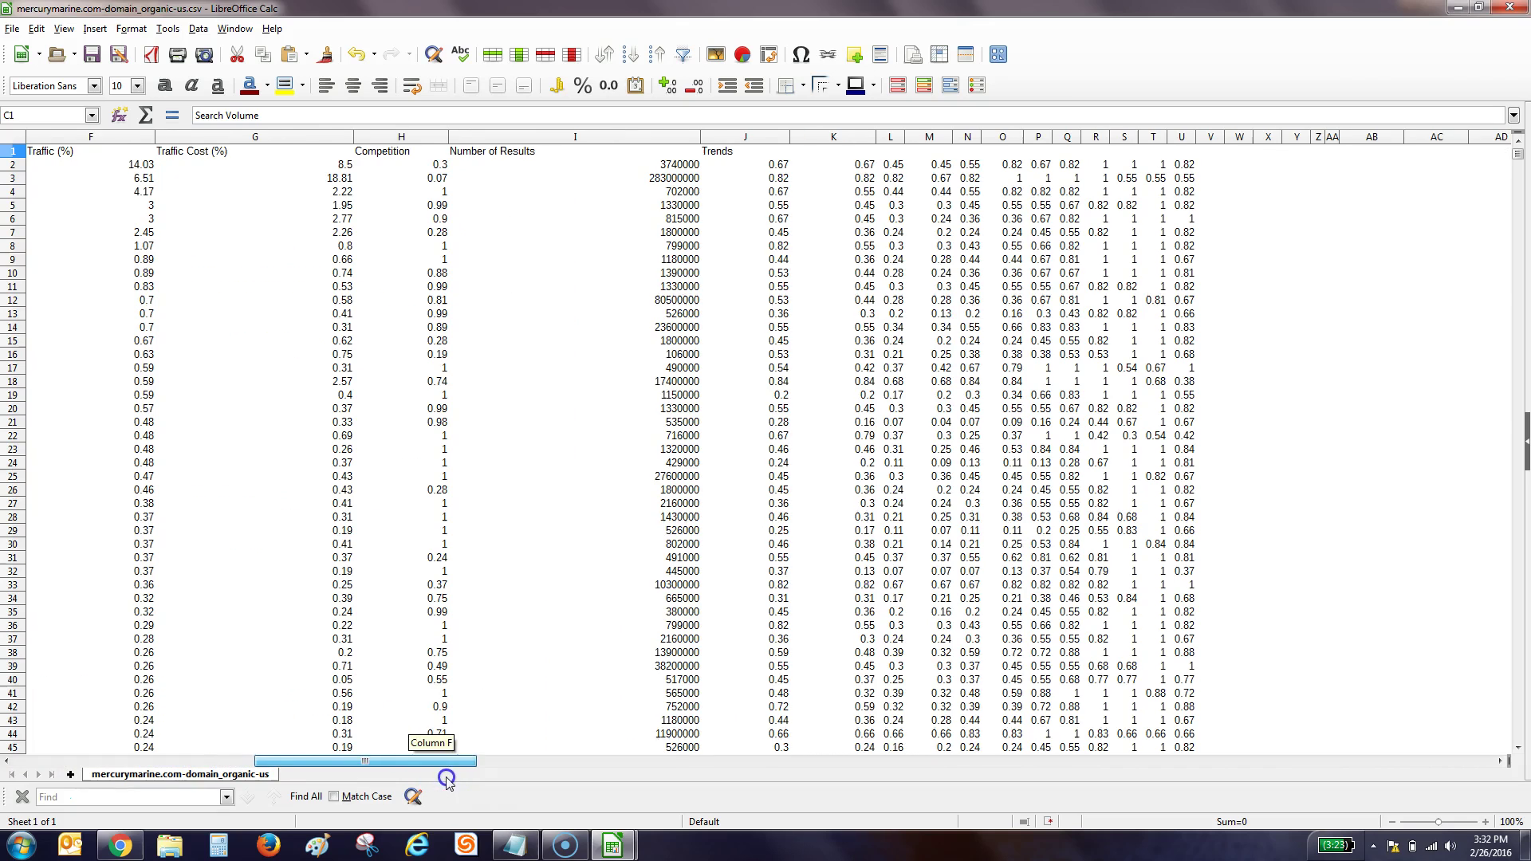
- Delete the extra metric columns from Traffic (%) through column U
click(113, 137)
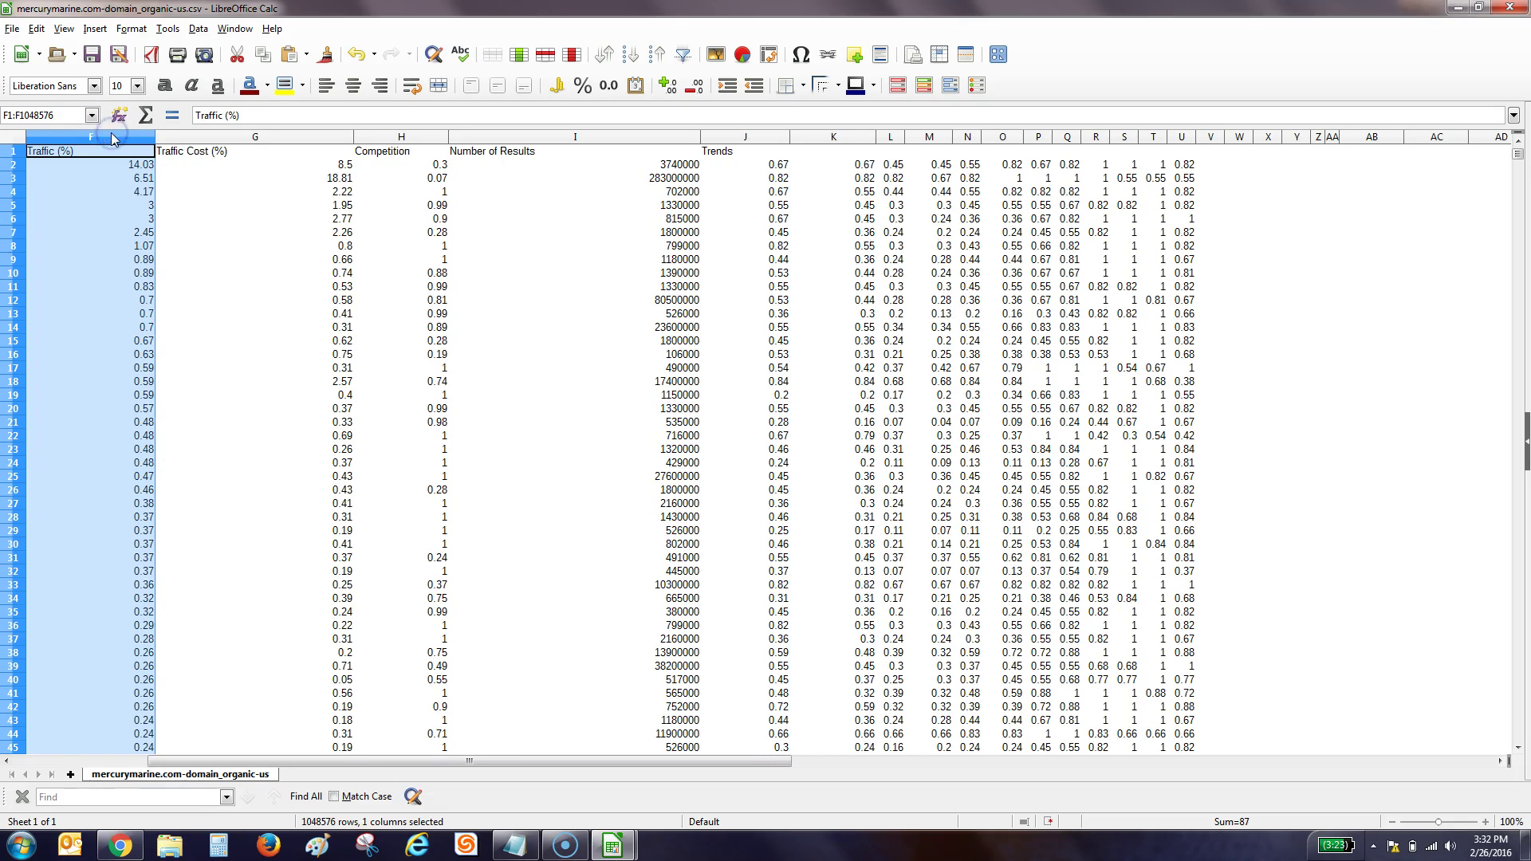
key(shift+Right)
key(shift+Right)
key(shift+Right)
key(shift+Right)
key(shift+Right)
key(shift+Right)
key(shift+Right)
key(shift+Right)
key(shift+Right)
key(shift+Right)
key(shift+Right)
key(shift+Right)
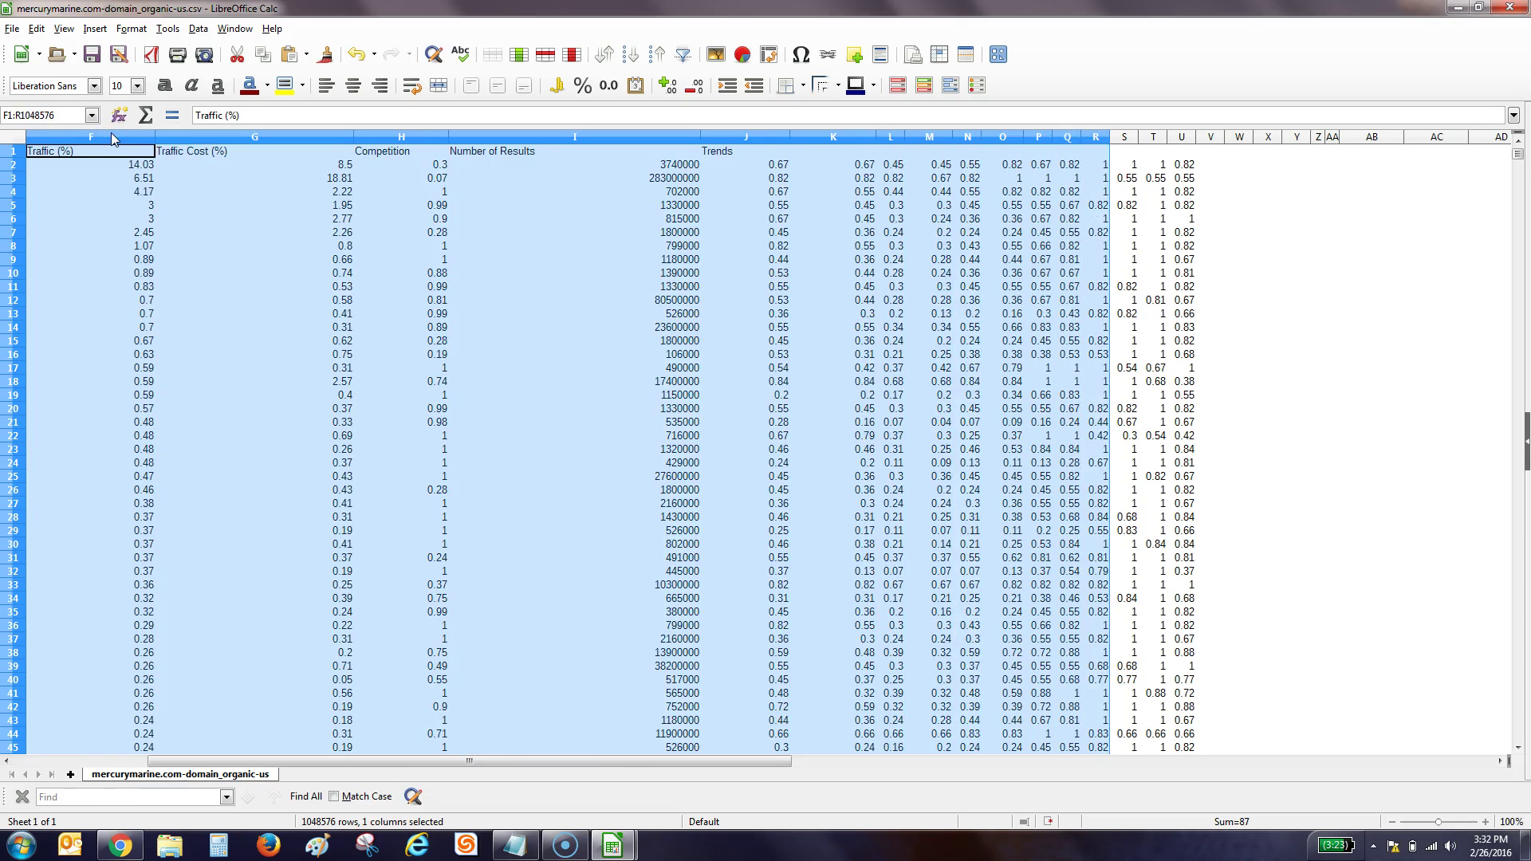
key(shift+Right)
key(shift+Right)
key(shift+Right)
right_click(142, 140)
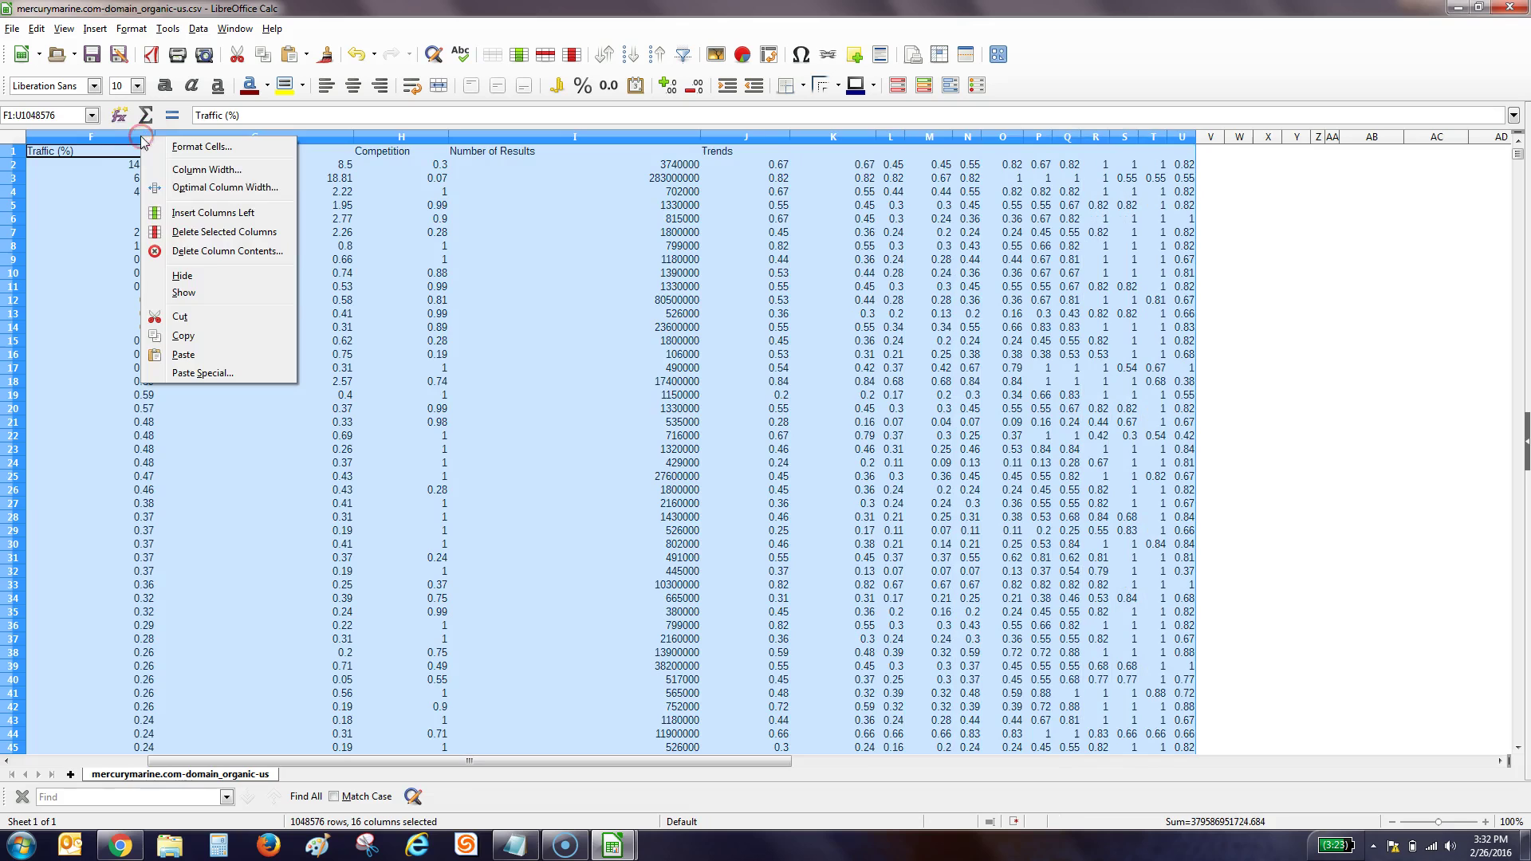
click(199, 232)
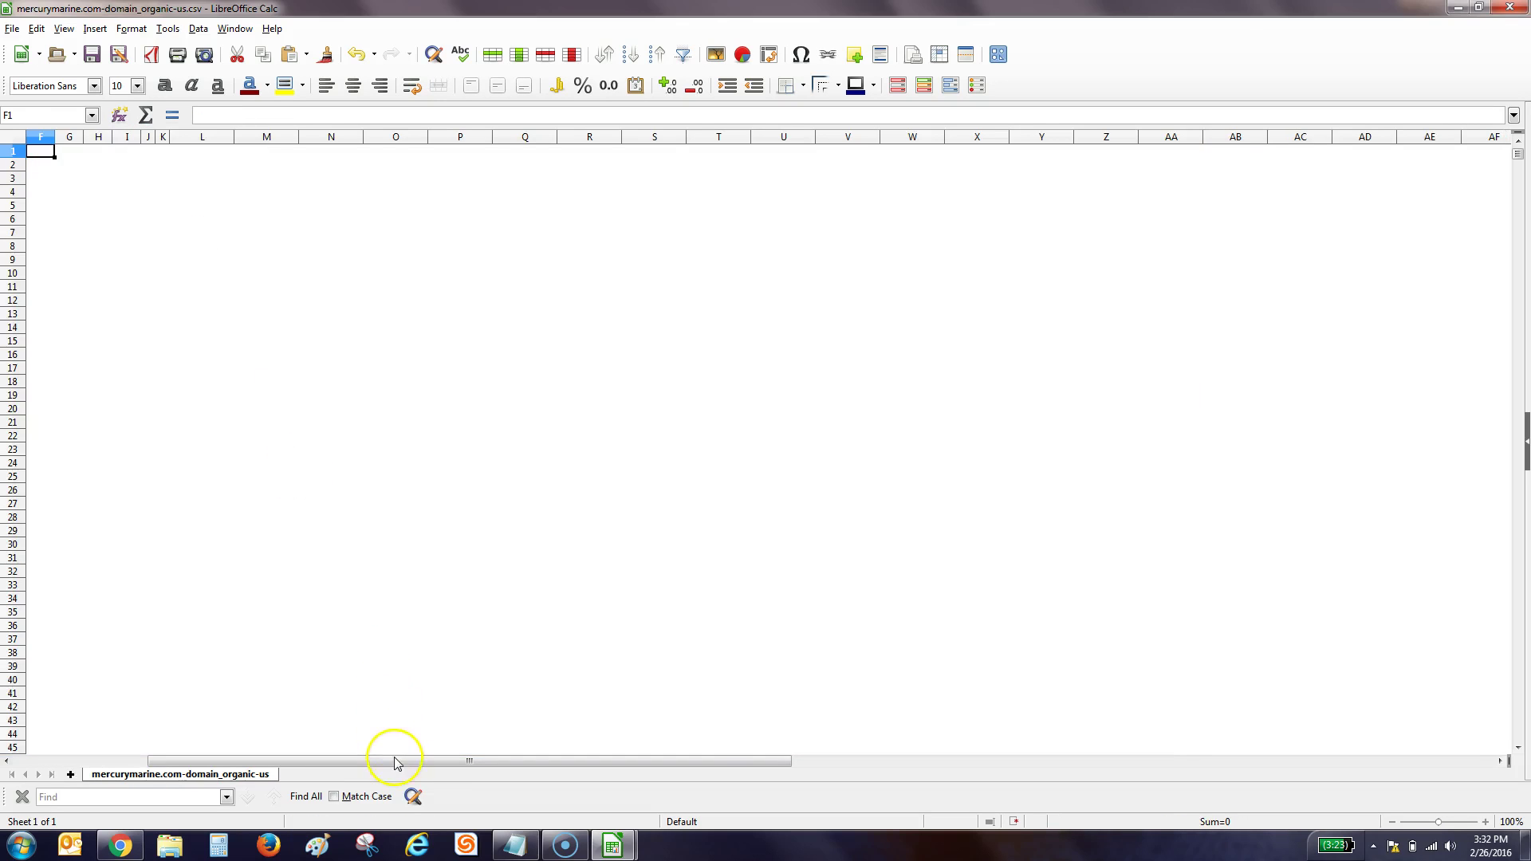
drag(396, 763, 188, 758)
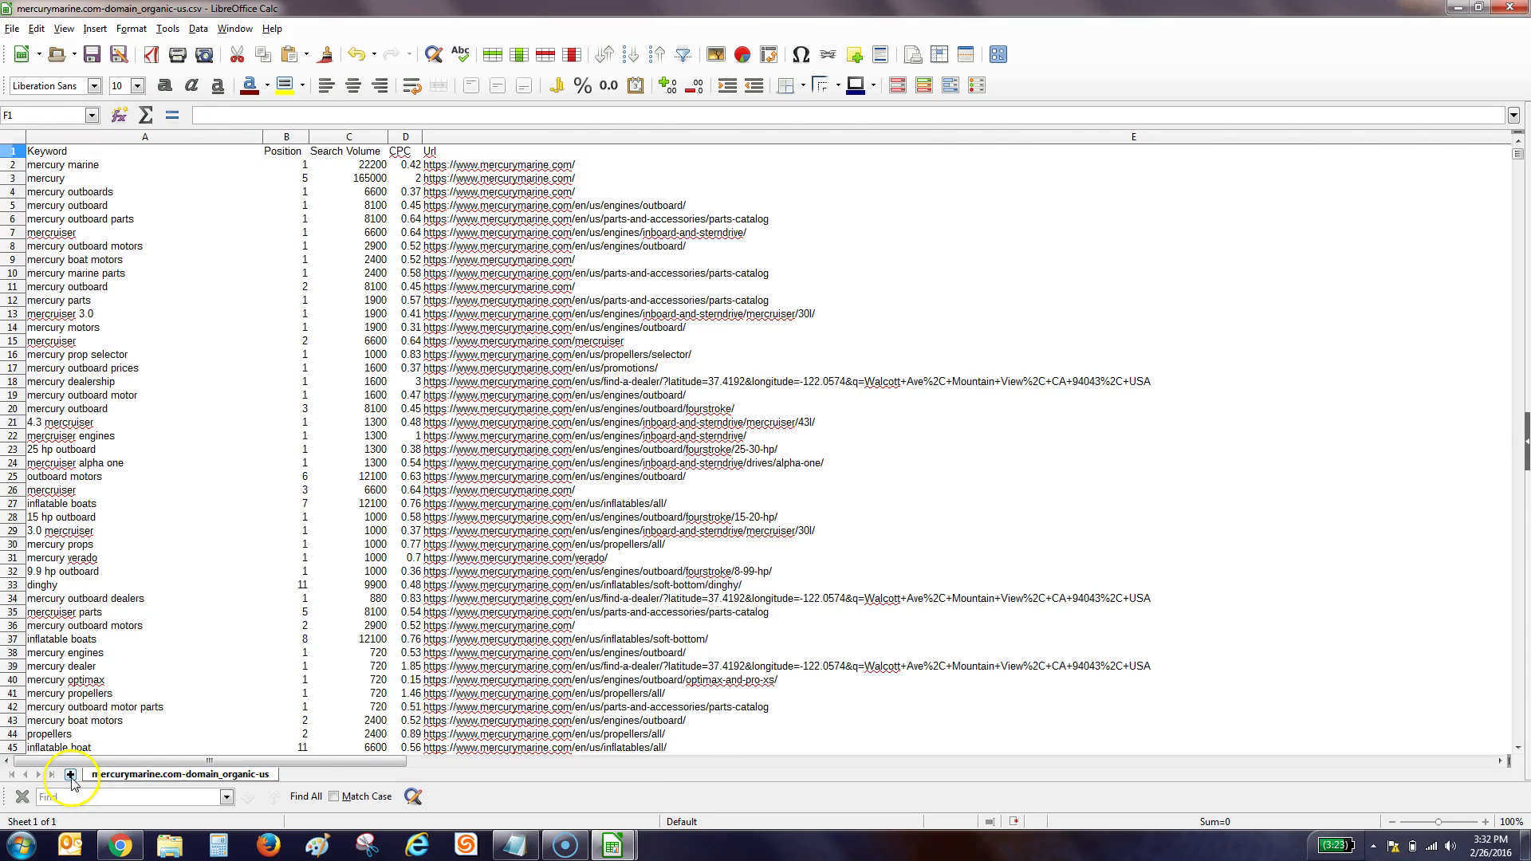
- Add a sheet named 'Health Report' and move it to the first tab position
click(71, 775)
click(308, 777)
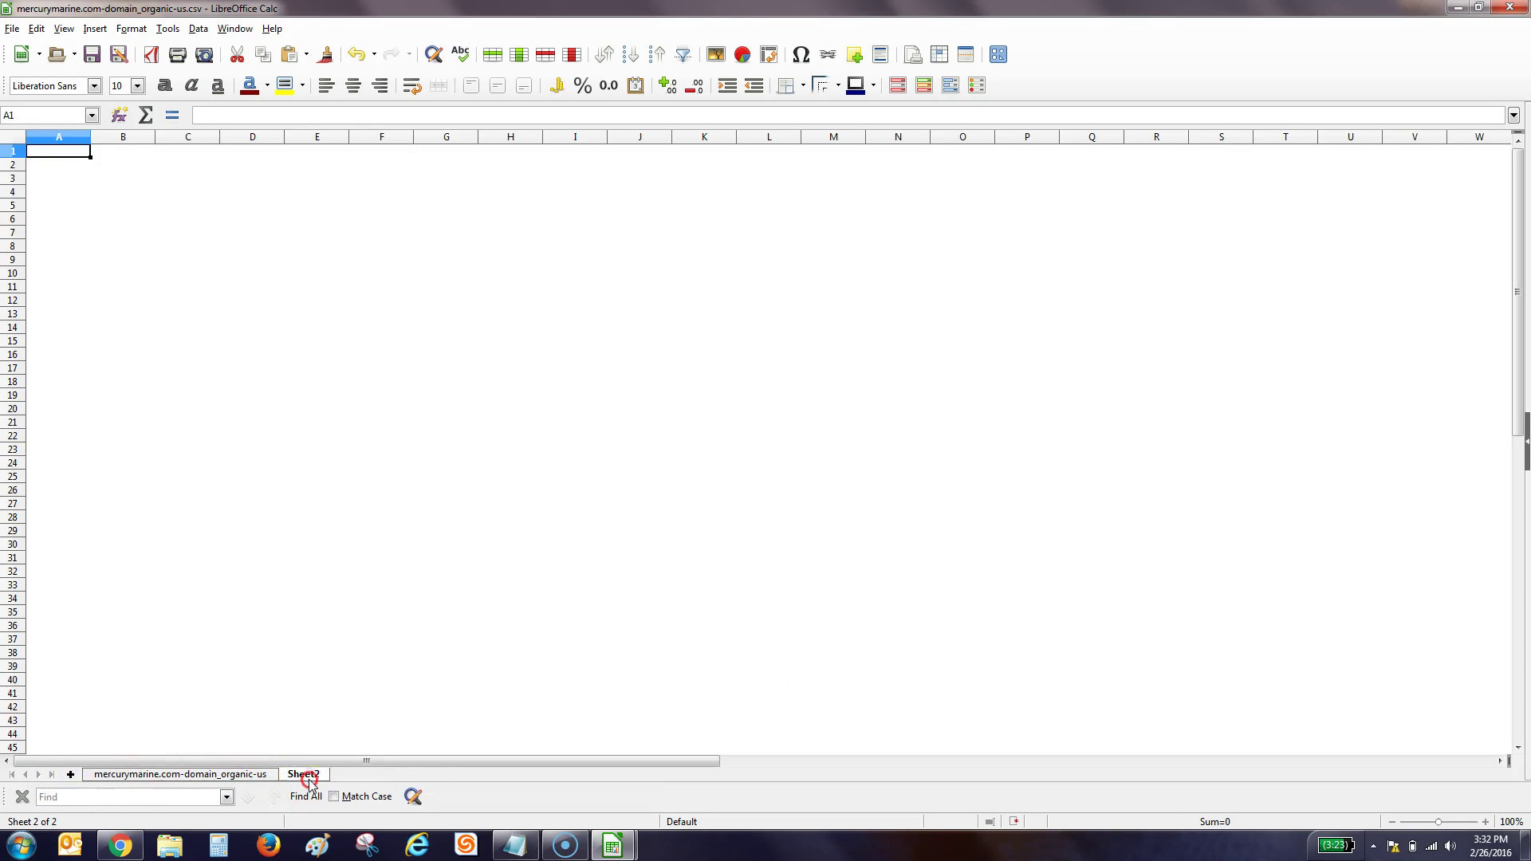
right_click(310, 777)
click(391, 647)
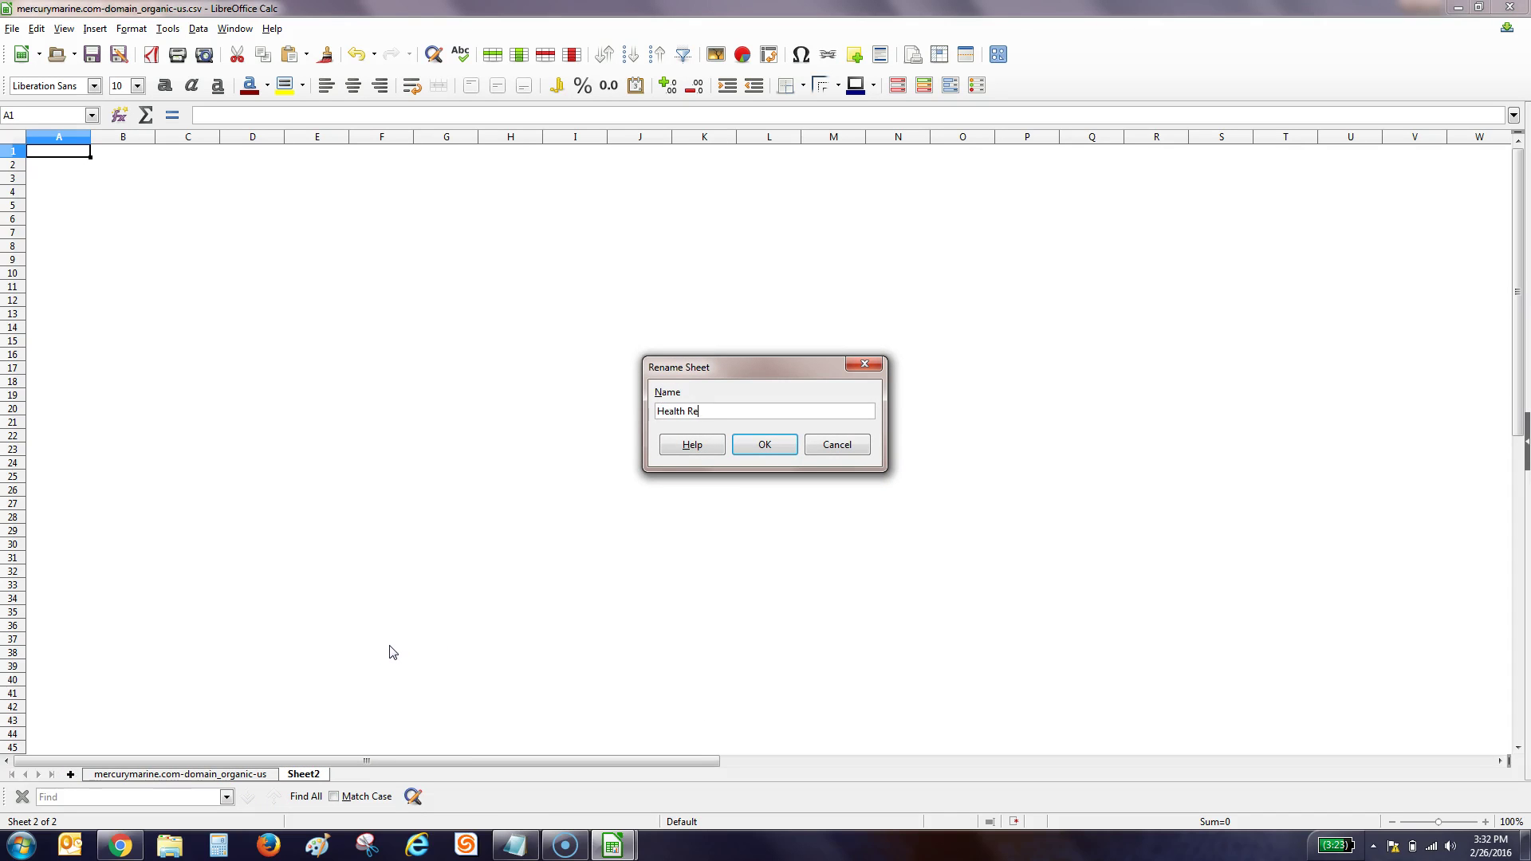
text(Health Report)
key(Return)
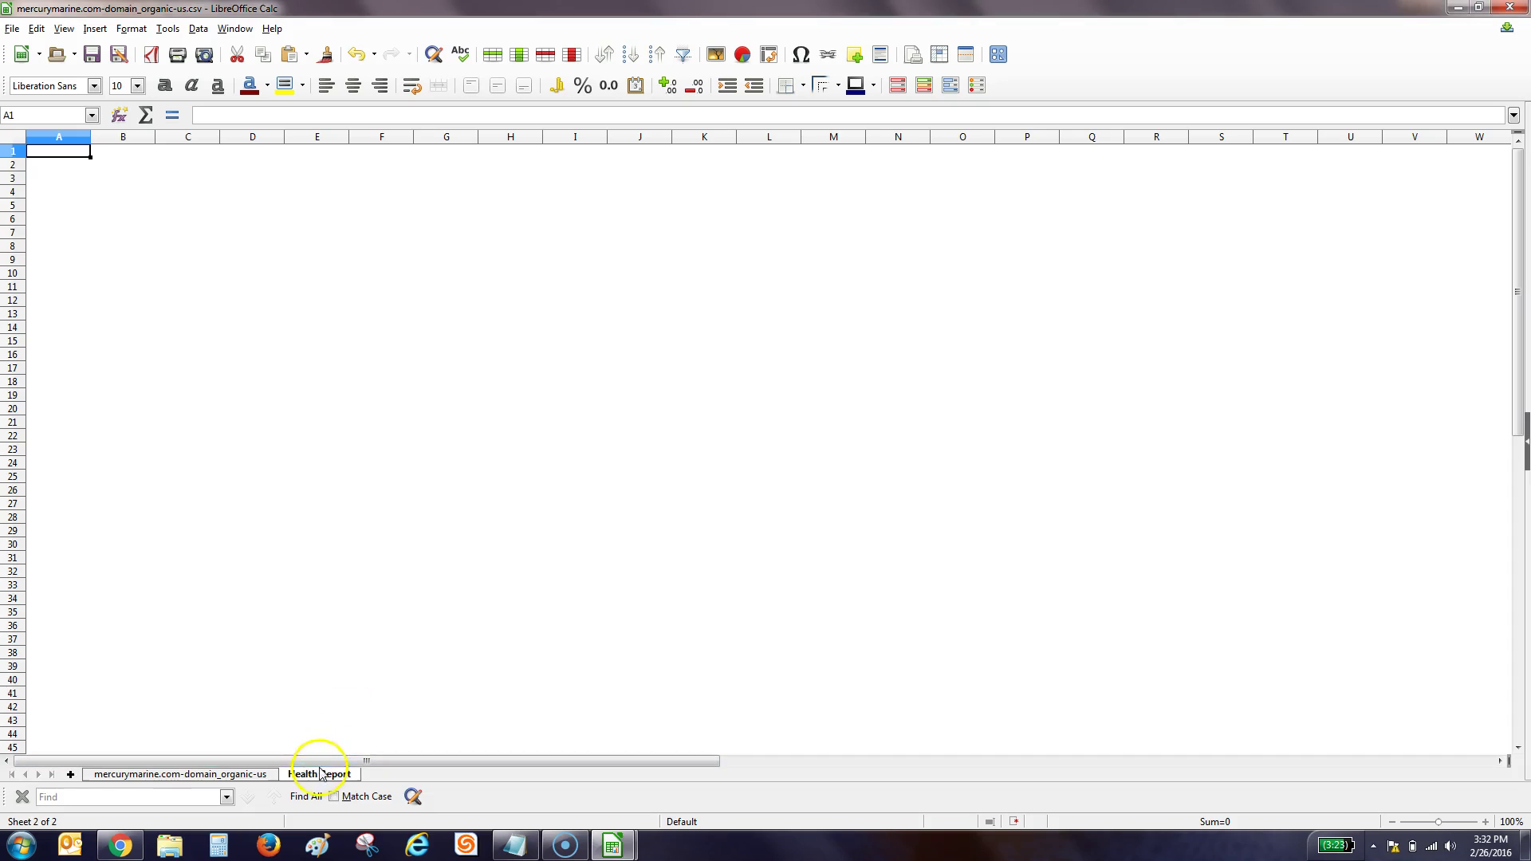
mouse_move(229, 791)
mouse_down()
mouse_move(118, 762)
mouse_move(116, 781)
mouse_up()
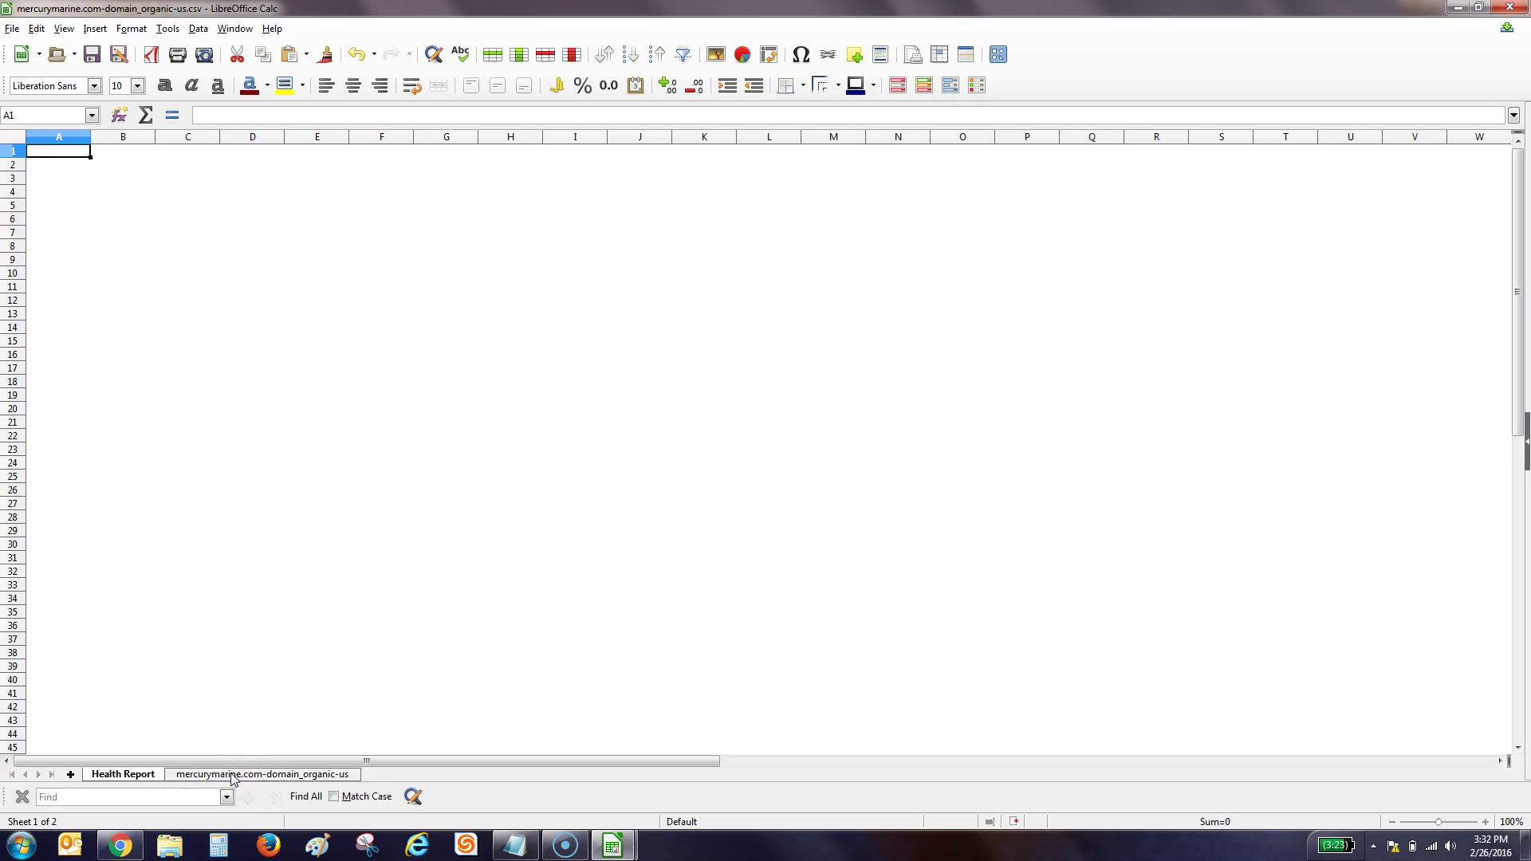
- Open the research signature PNG from Initial Market Research NEW in Paint and select it all
right_click(179, 853)
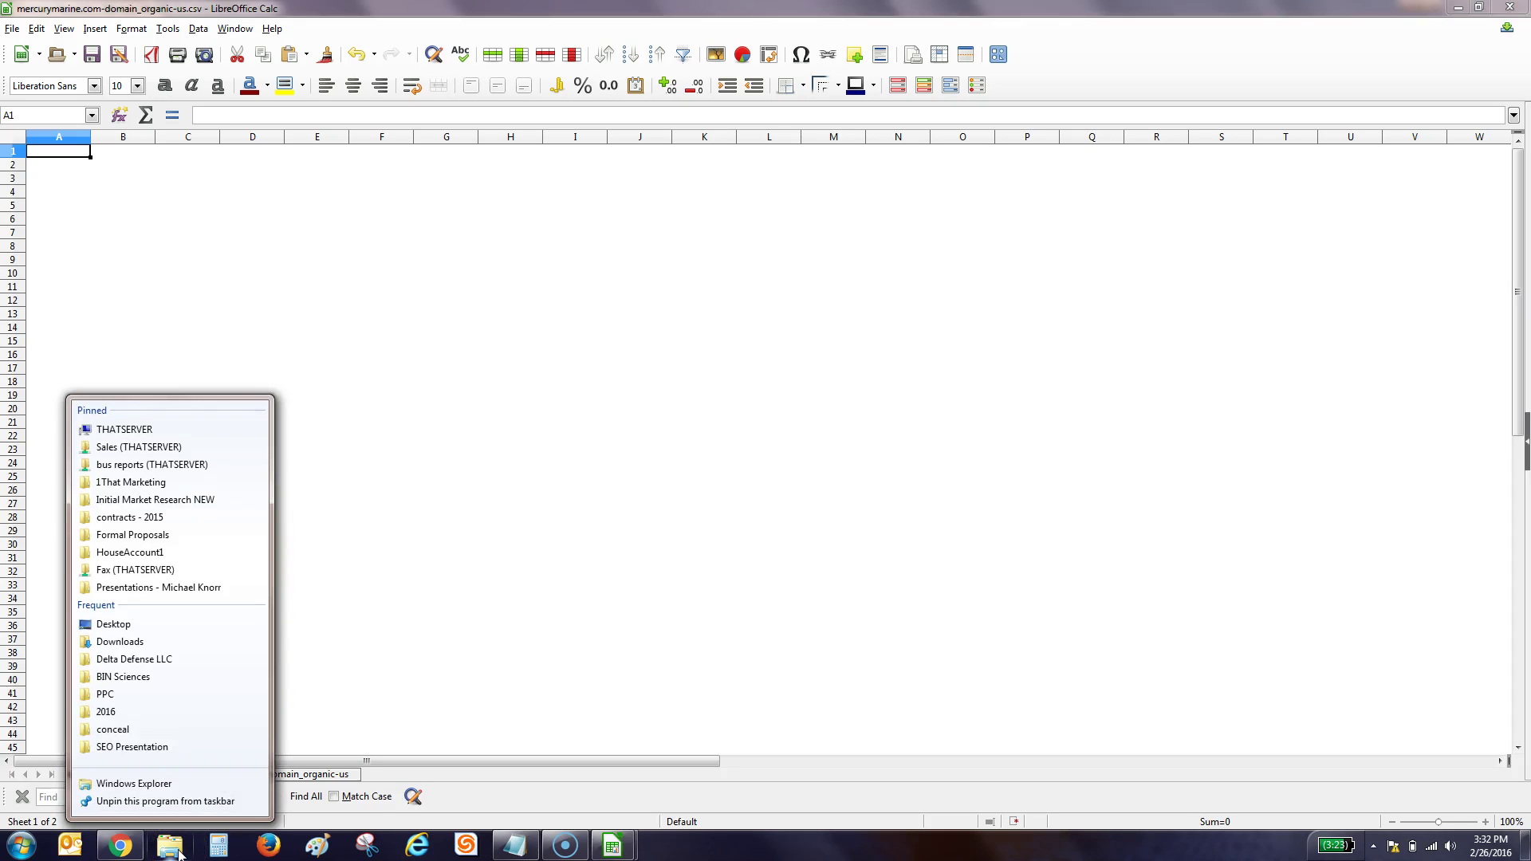
click(156, 500)
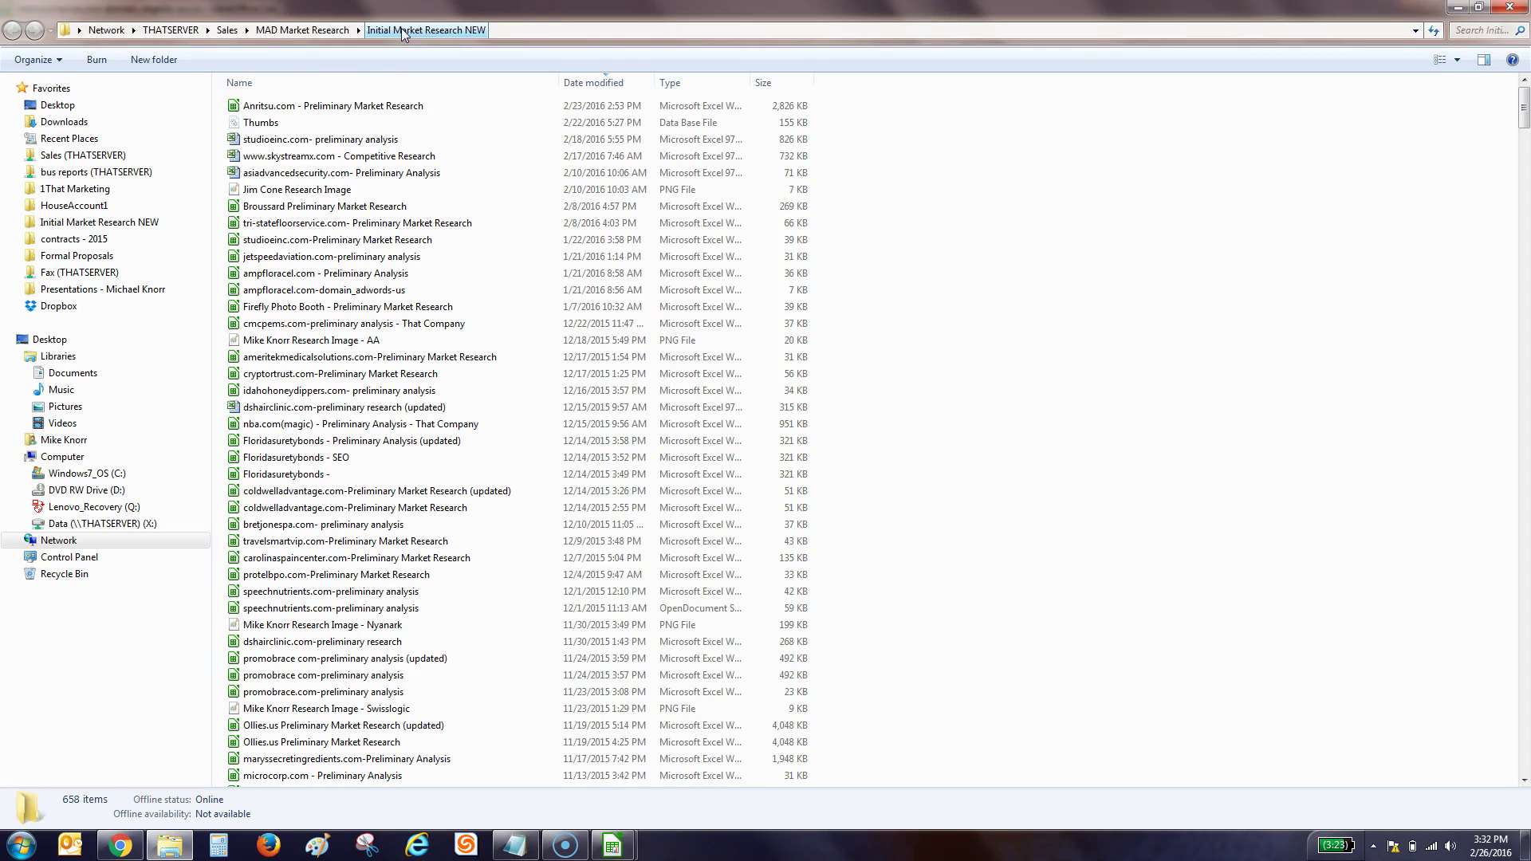
click(677, 84)
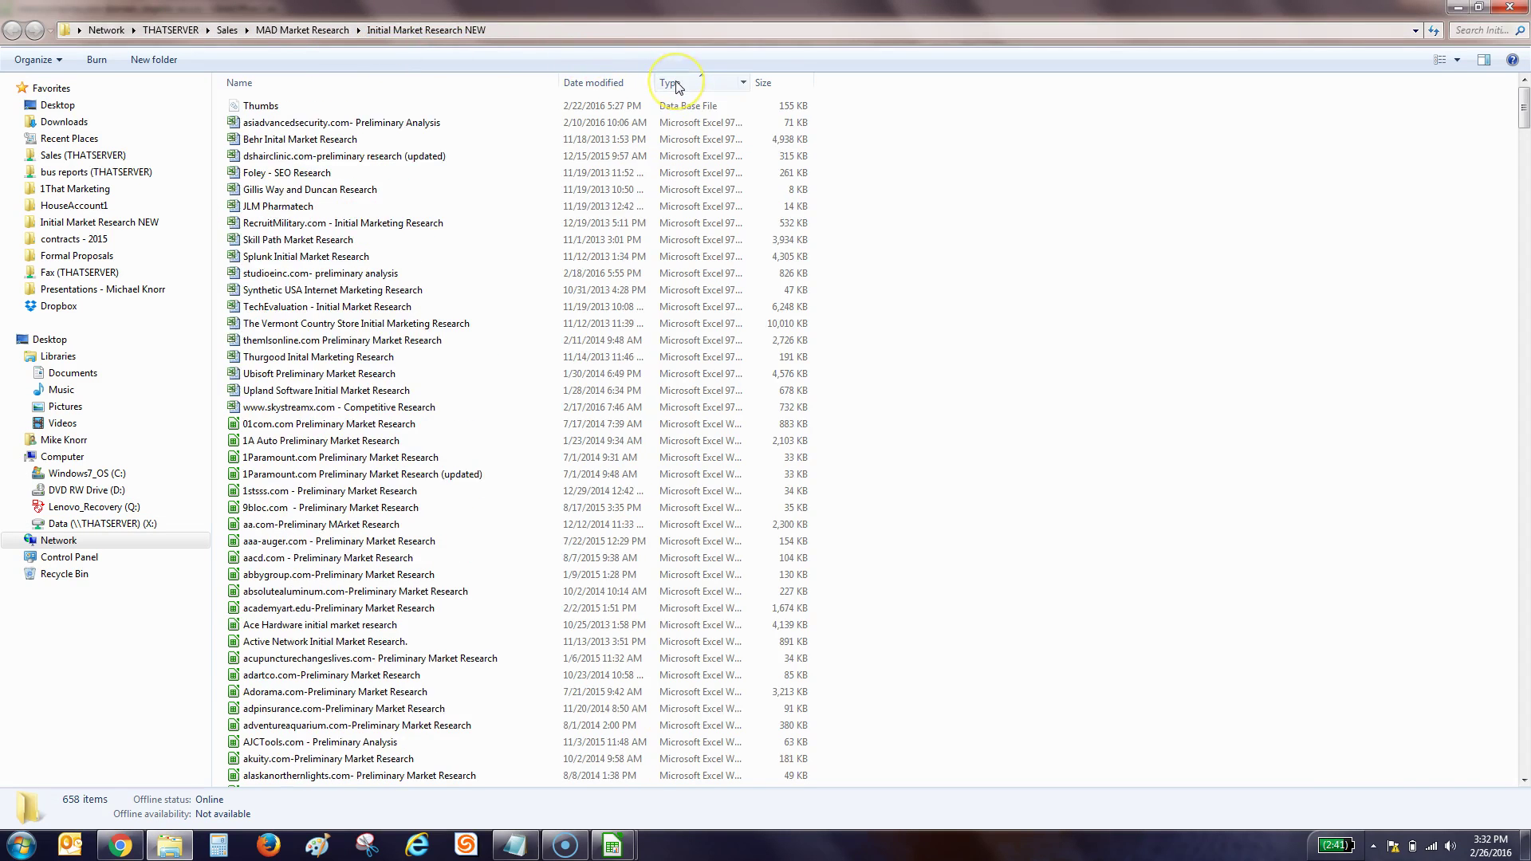
click(678, 85)
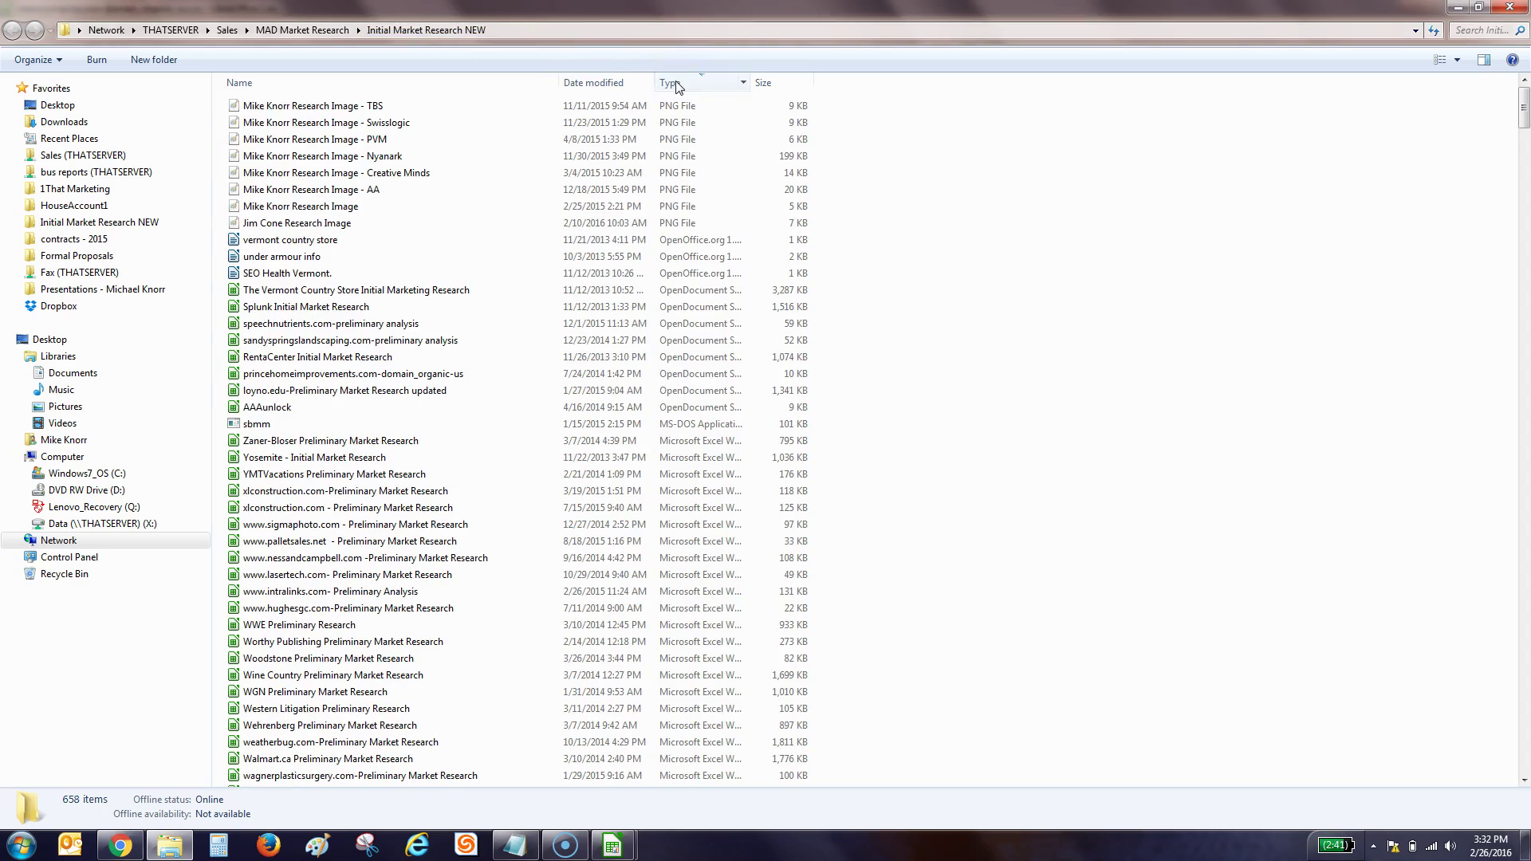
click(345, 209)
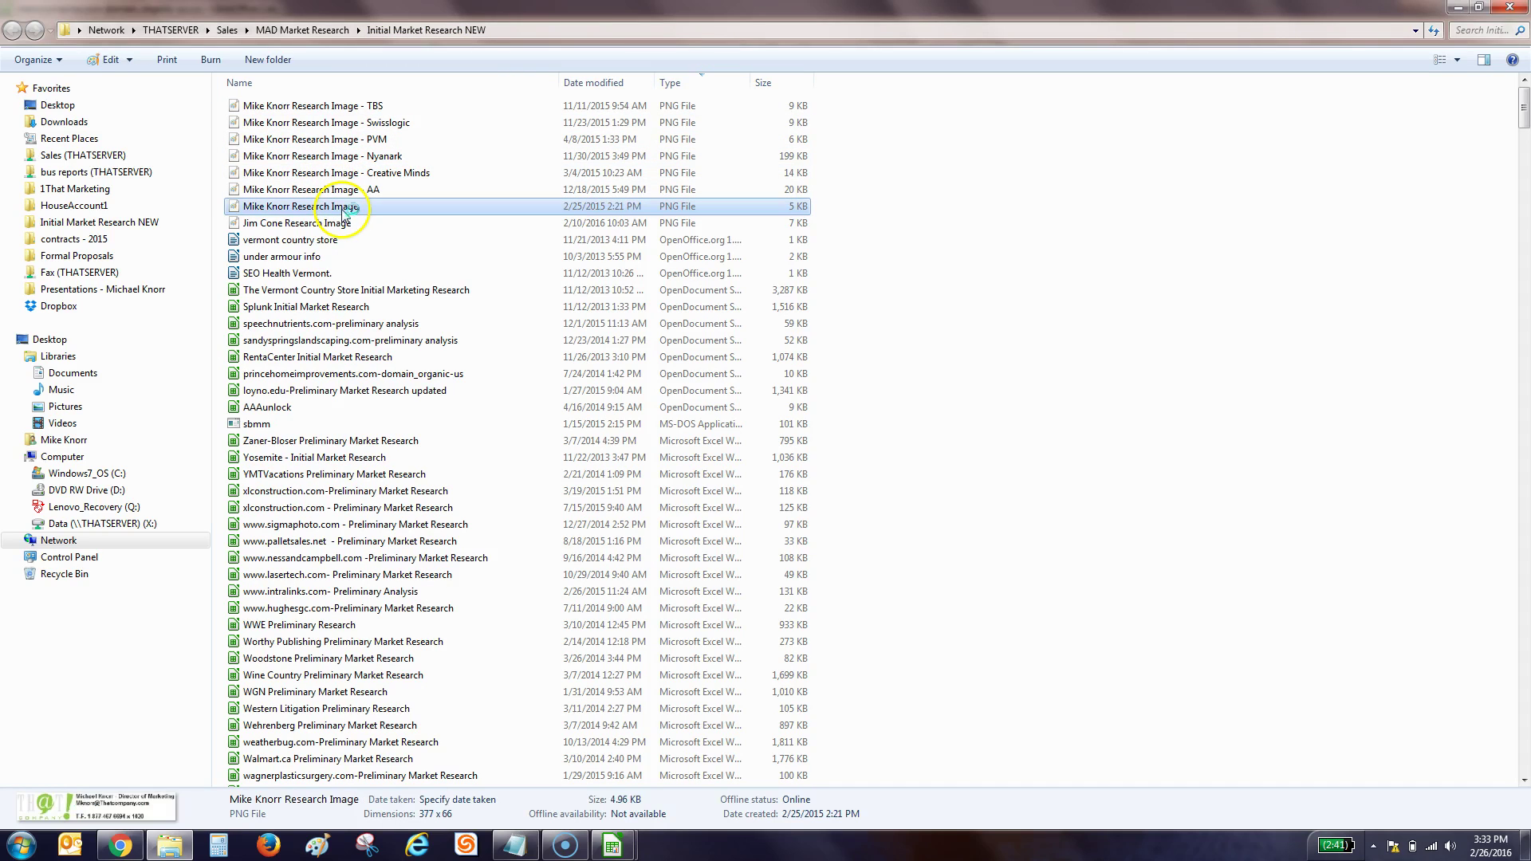
double_click(343, 209)
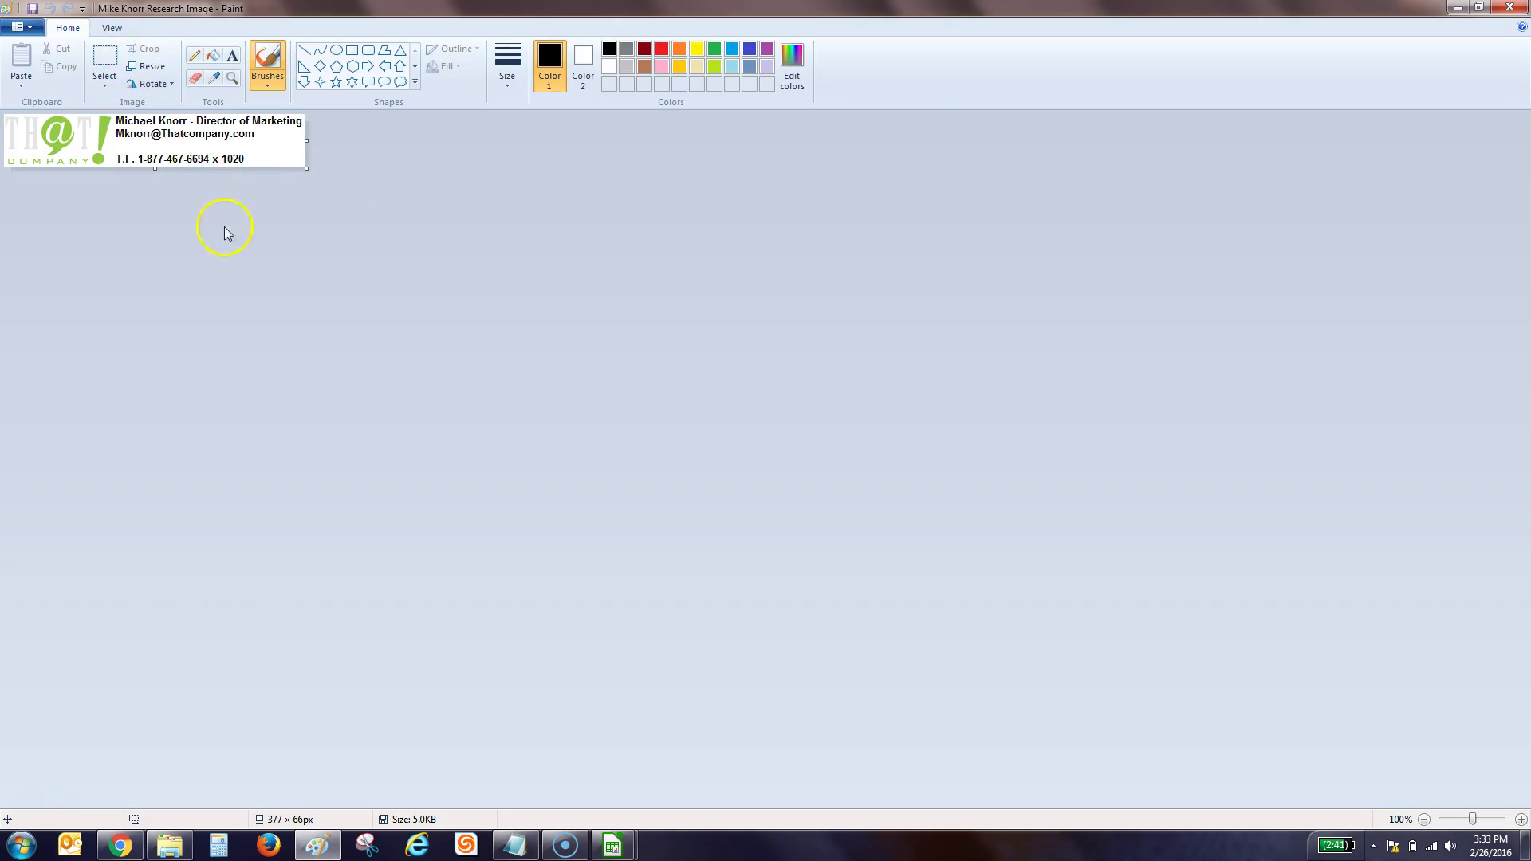
key(ctrl+a)
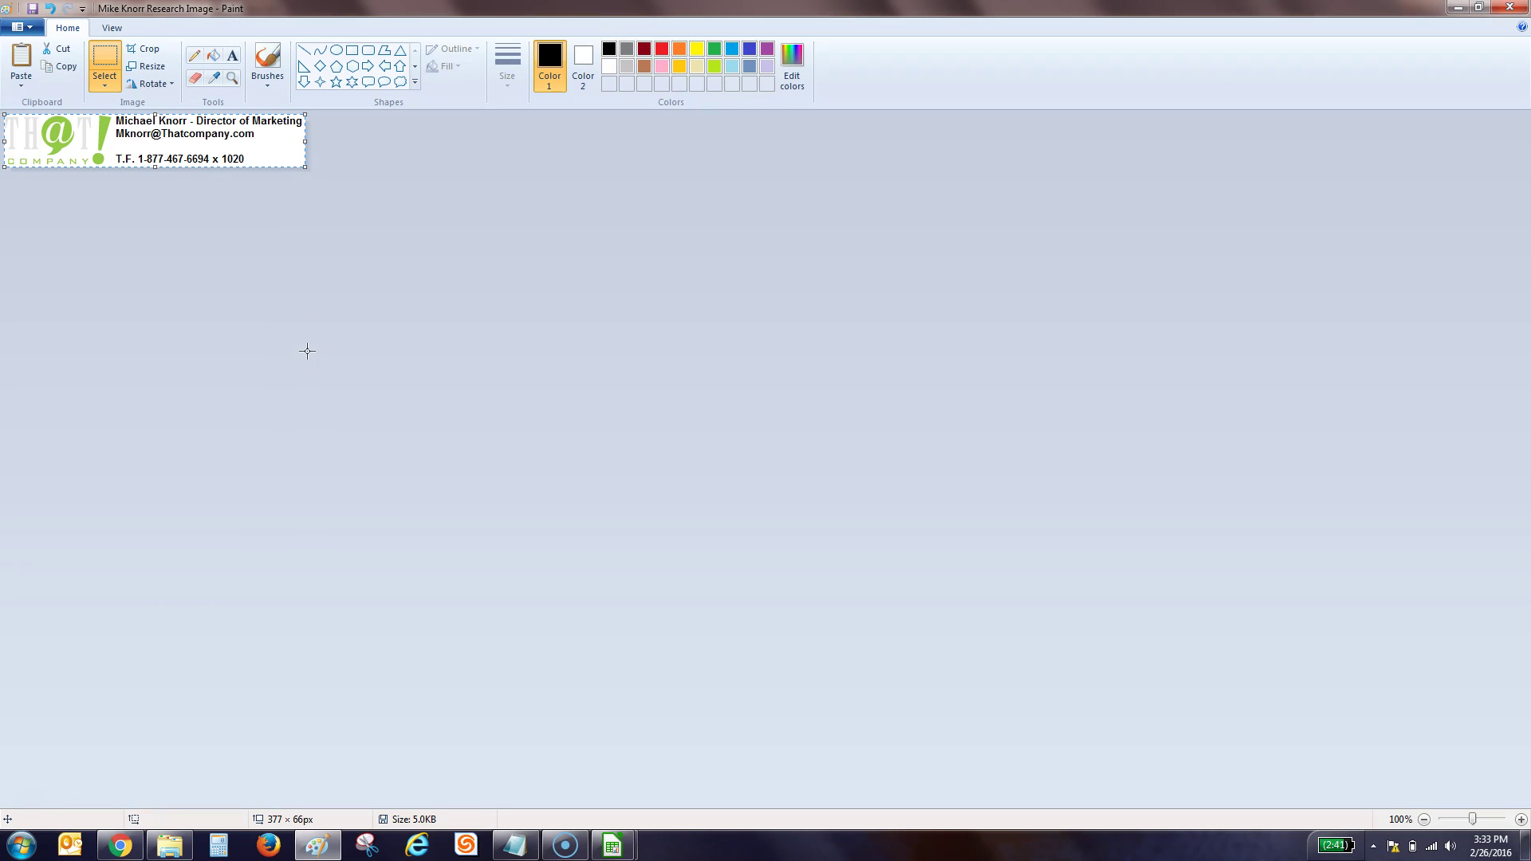
- Paste the signature image at the top of the Health Report sheet
click(1509, 7)
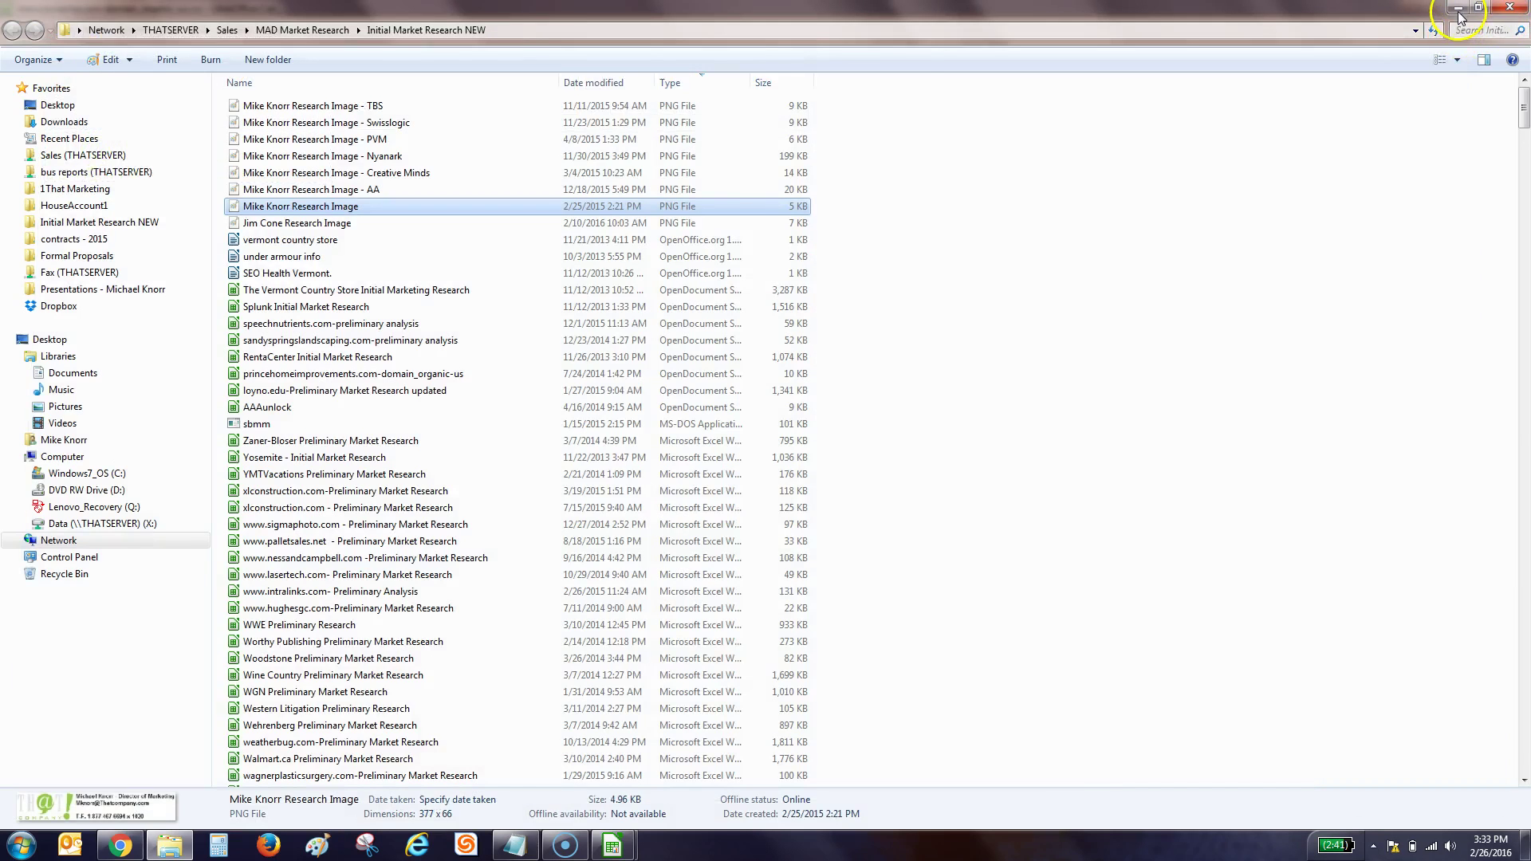
click(1459, 8)
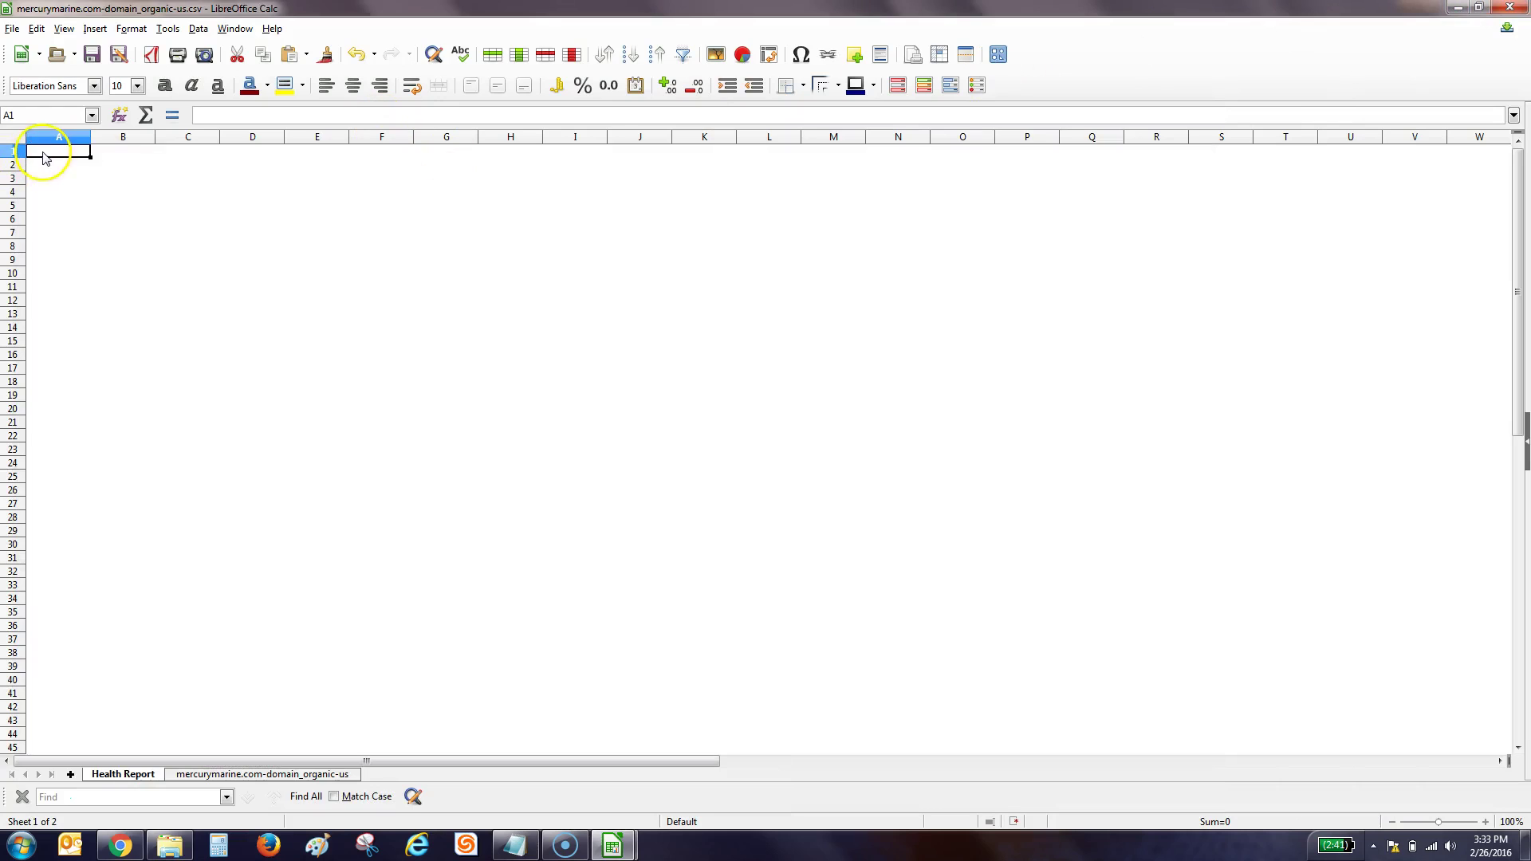
key(ctrl+v)
click(164, 314)
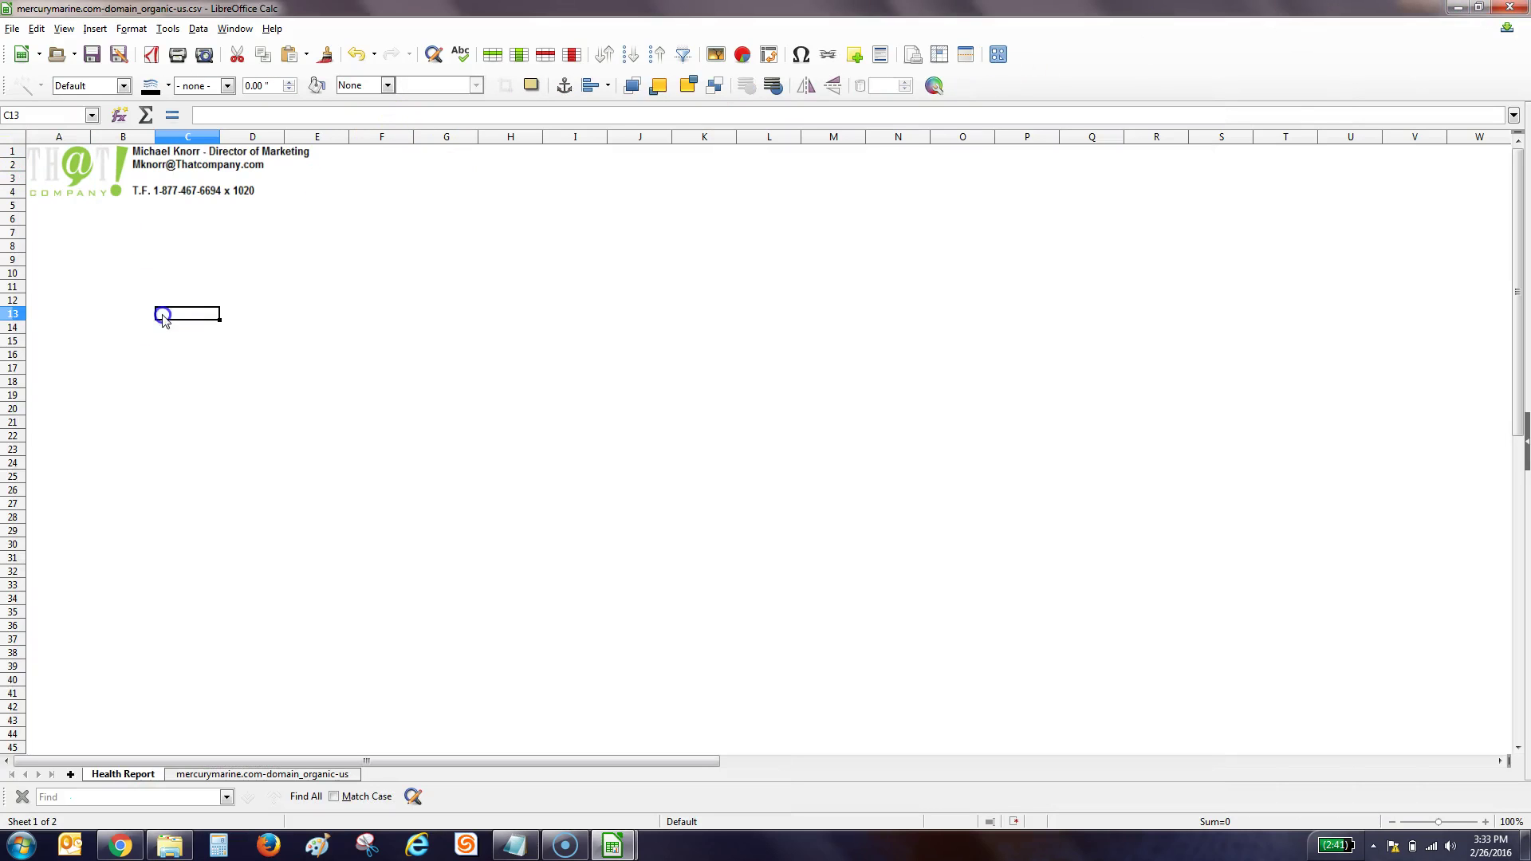
- Enter headings Company, Keywords – Page 1 and Paid Search Estimated Spend in A7:C7
click(51, 236)
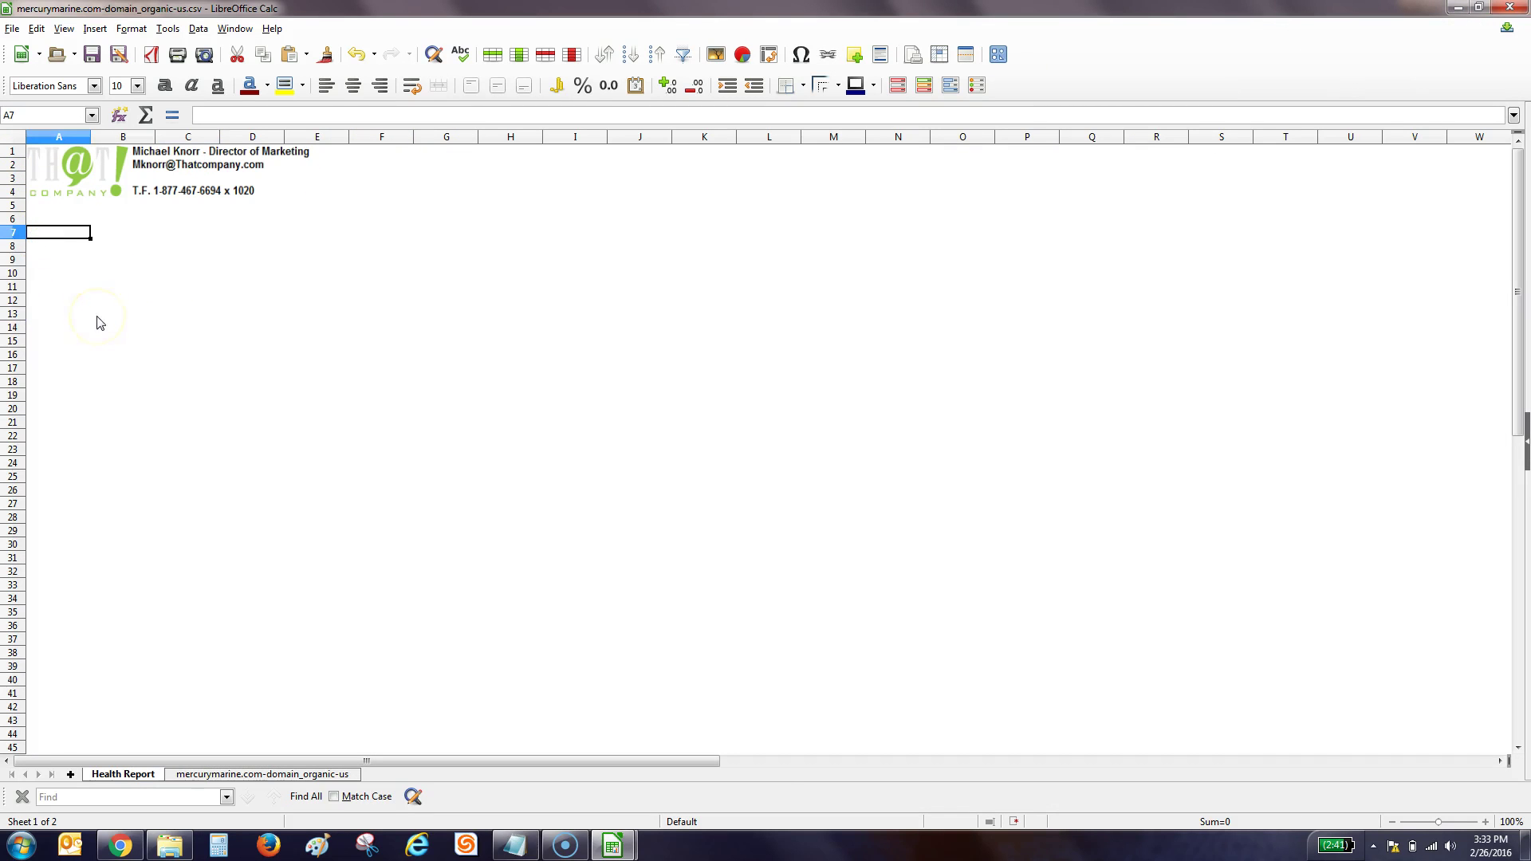
text(Company)
key(Return)
key(Up)
key(Right)
text(K)
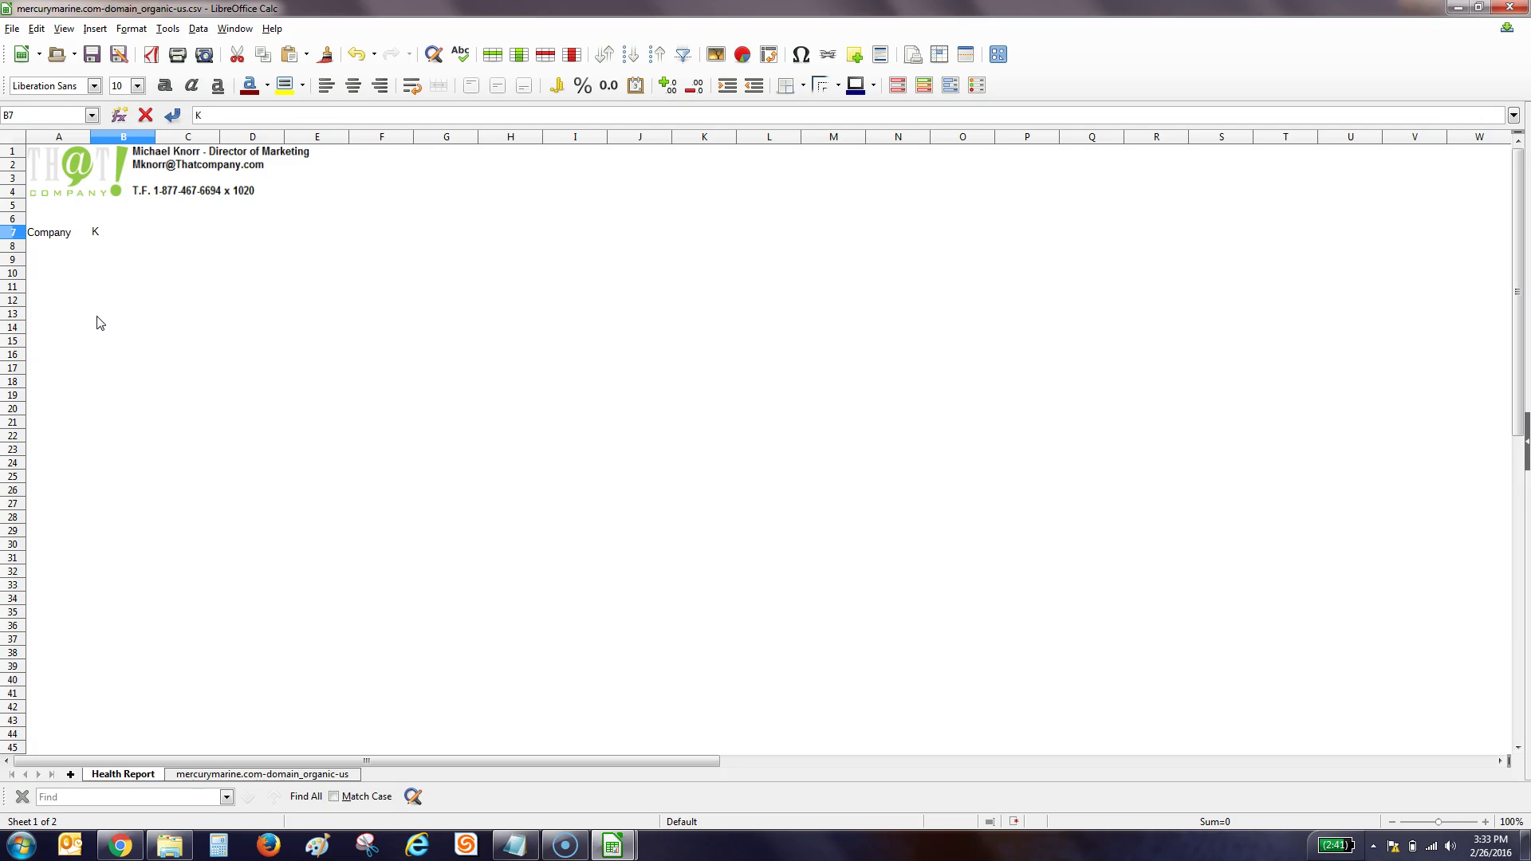
text(eywords - P)
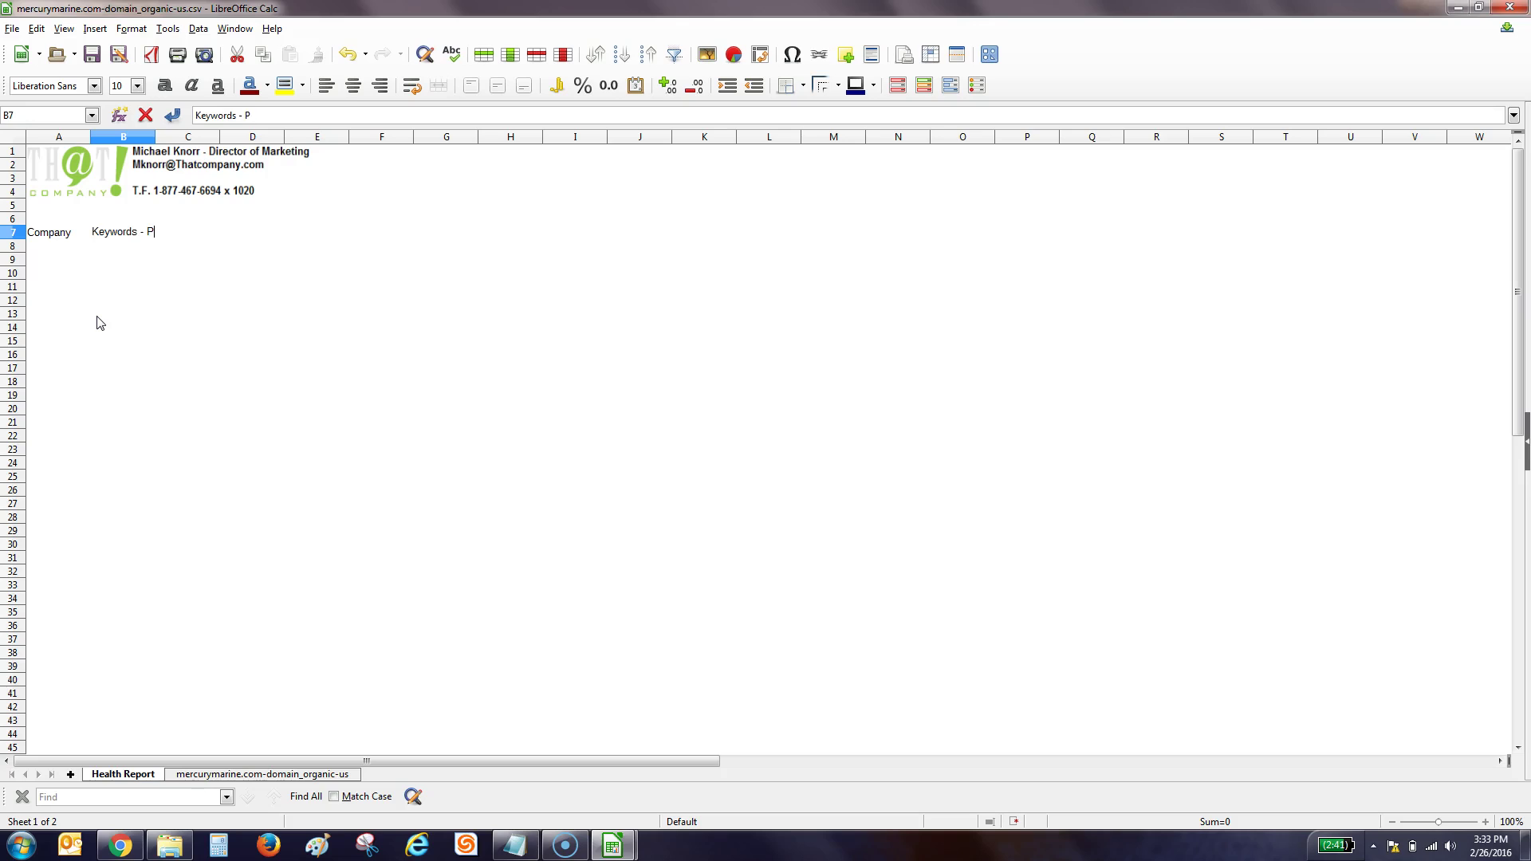
text(age 1)
key(Return)
key(Up)
key(Right)
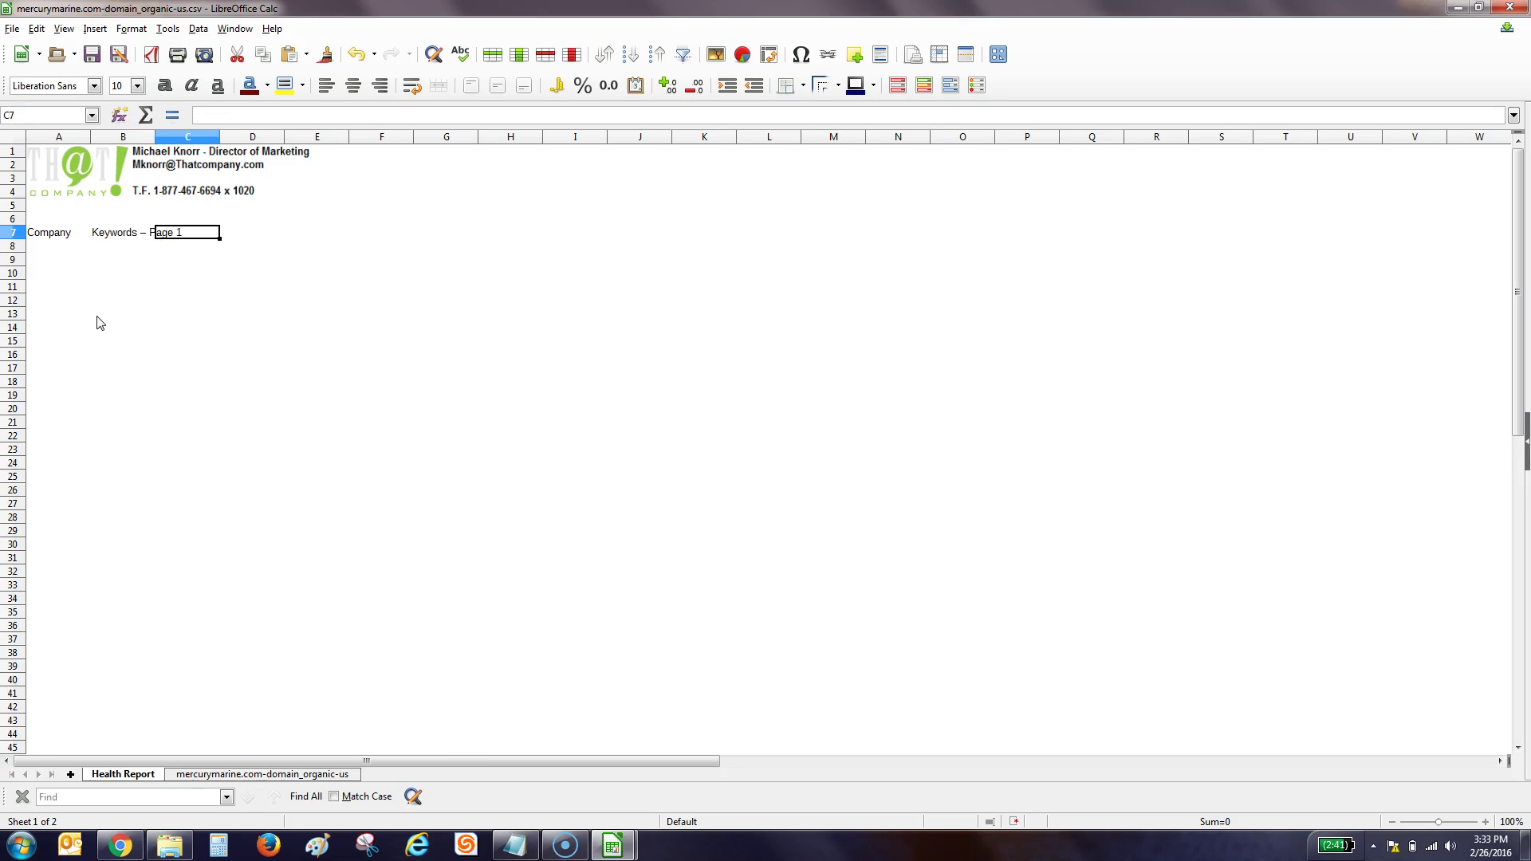
text(Paid Search Estimated Spend)
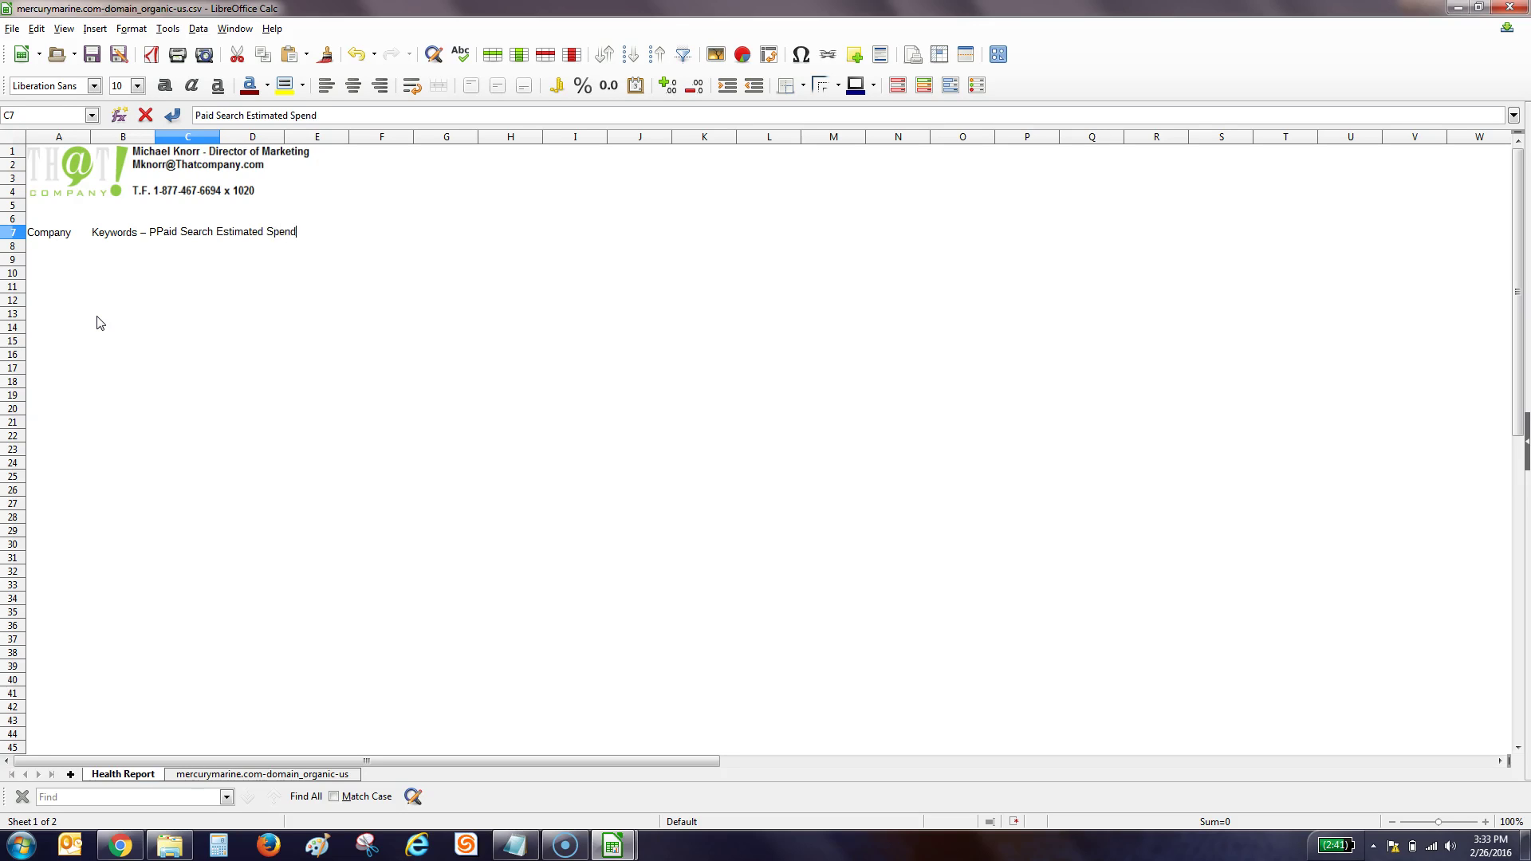
key(Return)
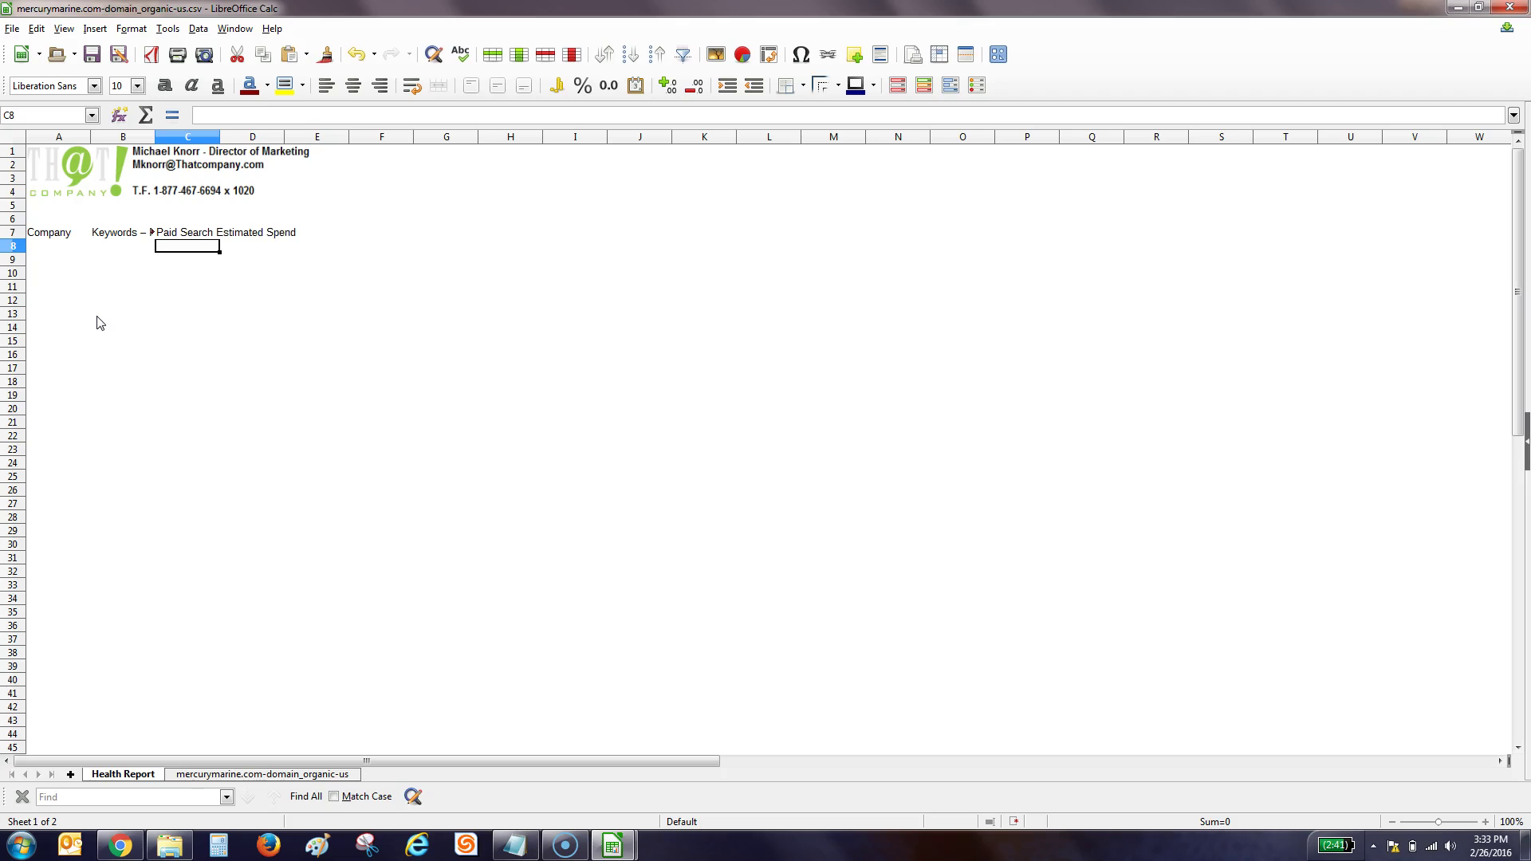
- Autofit columns B and C, and copy the site URL from E2 of the keyword sheet
double_click(156, 136)
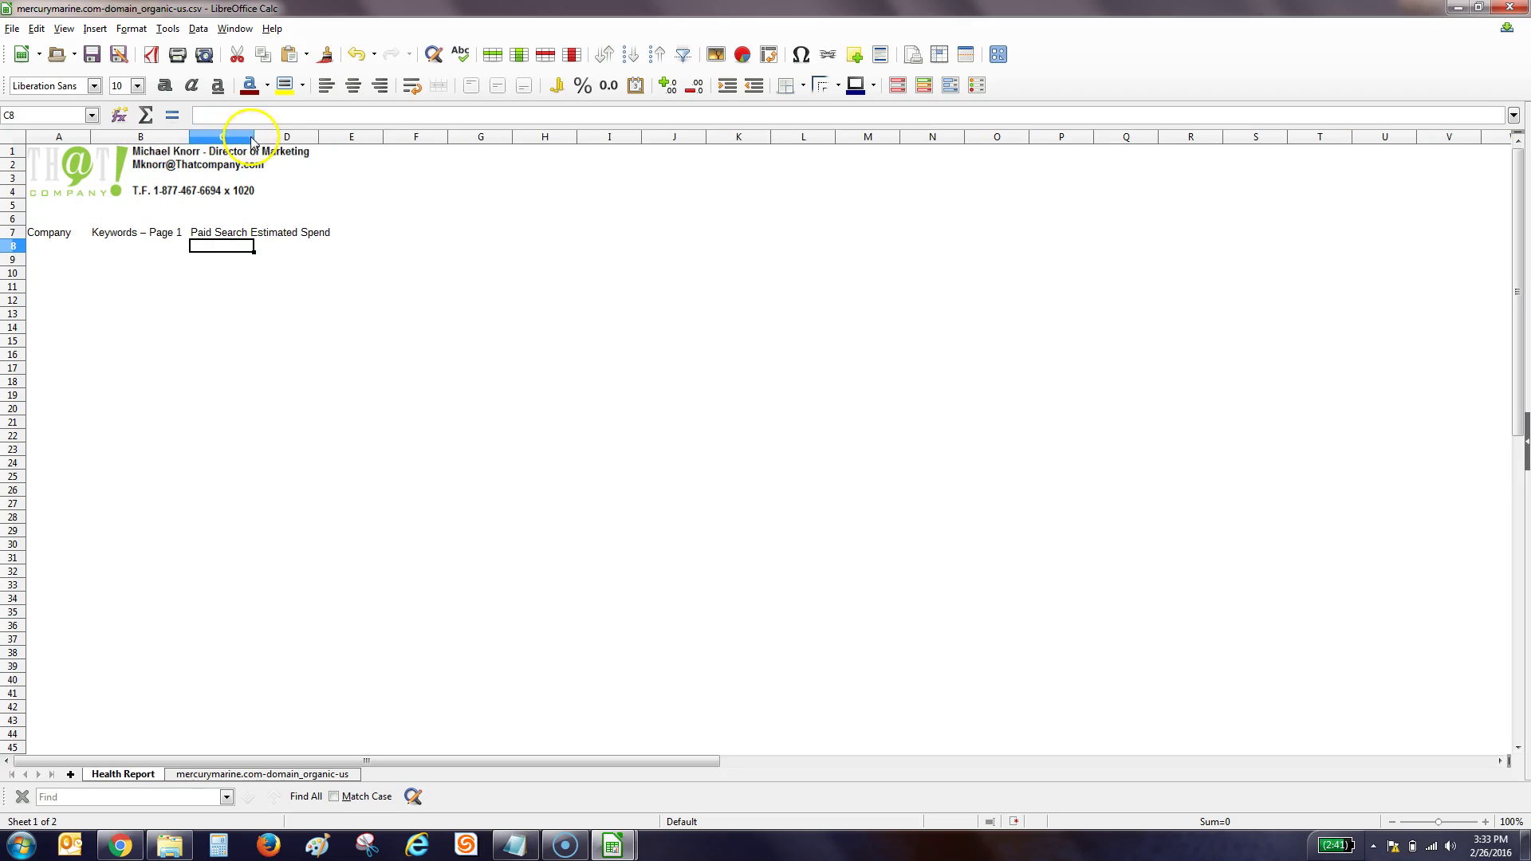
double_click(255, 136)
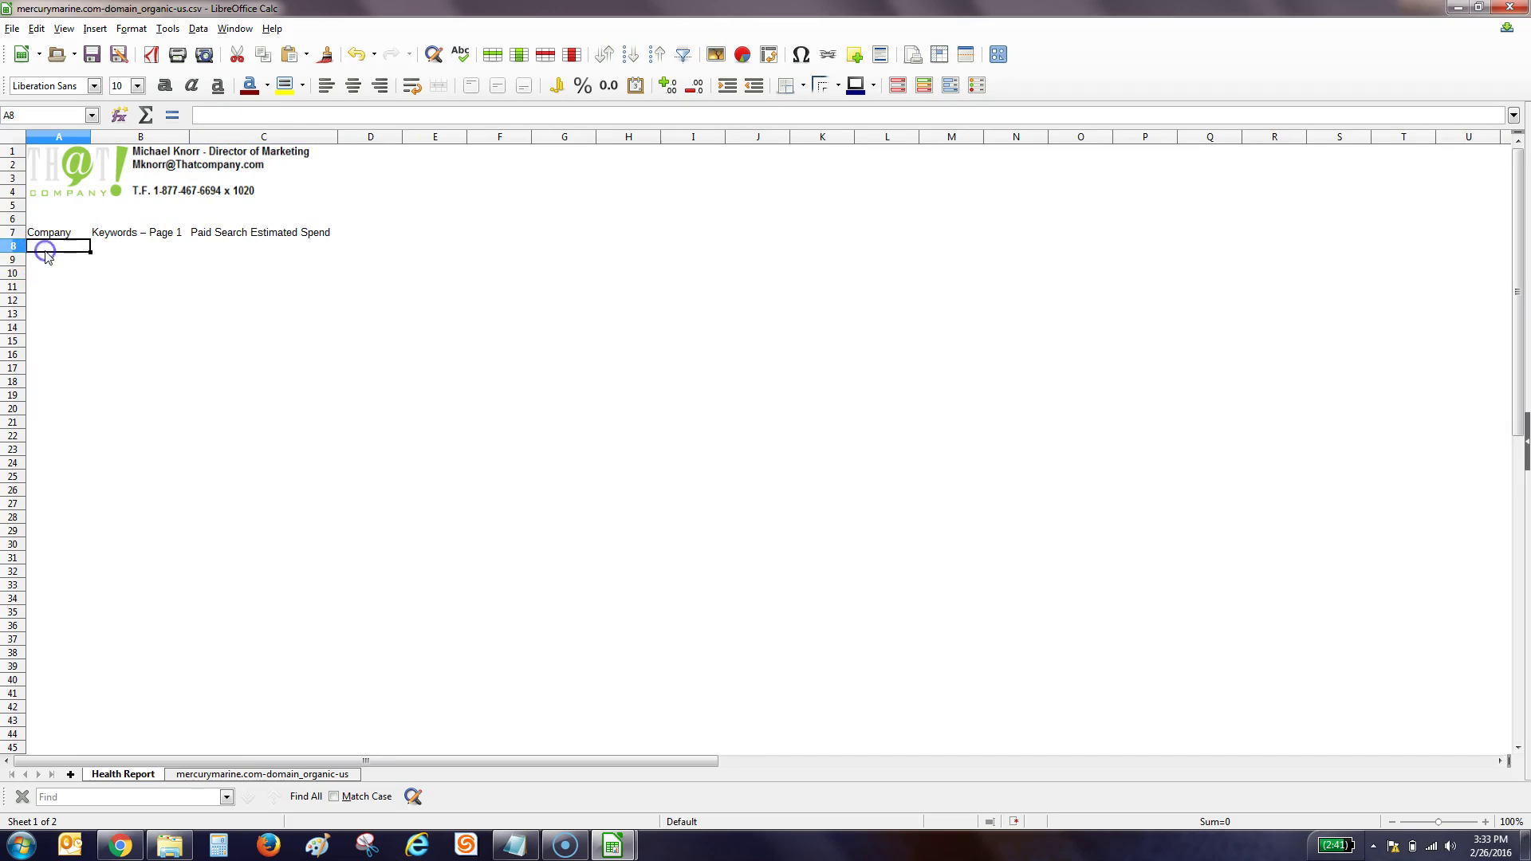
click(240, 776)
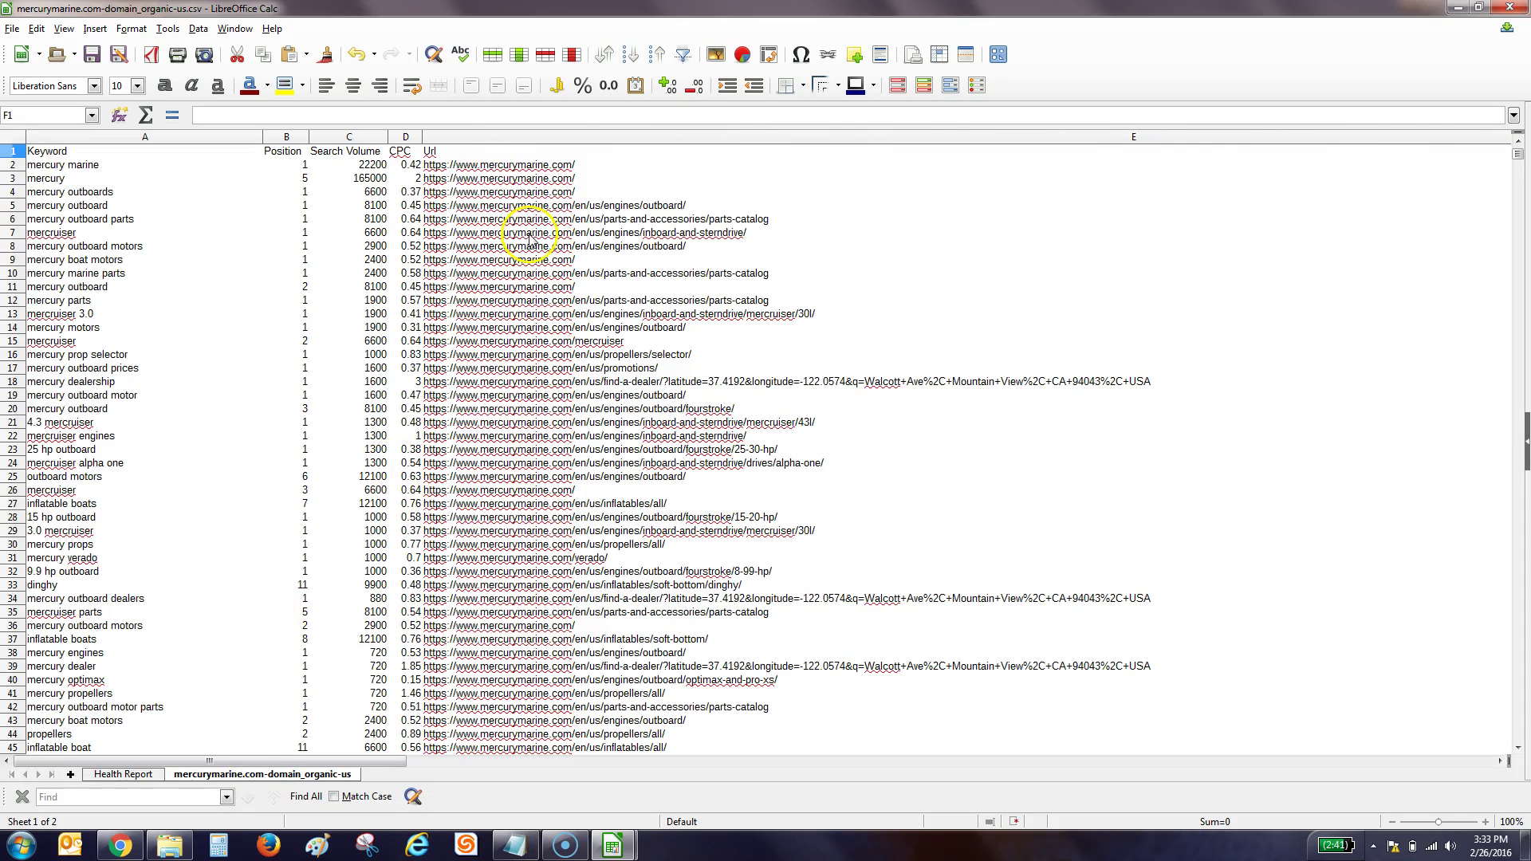
click(562, 165)
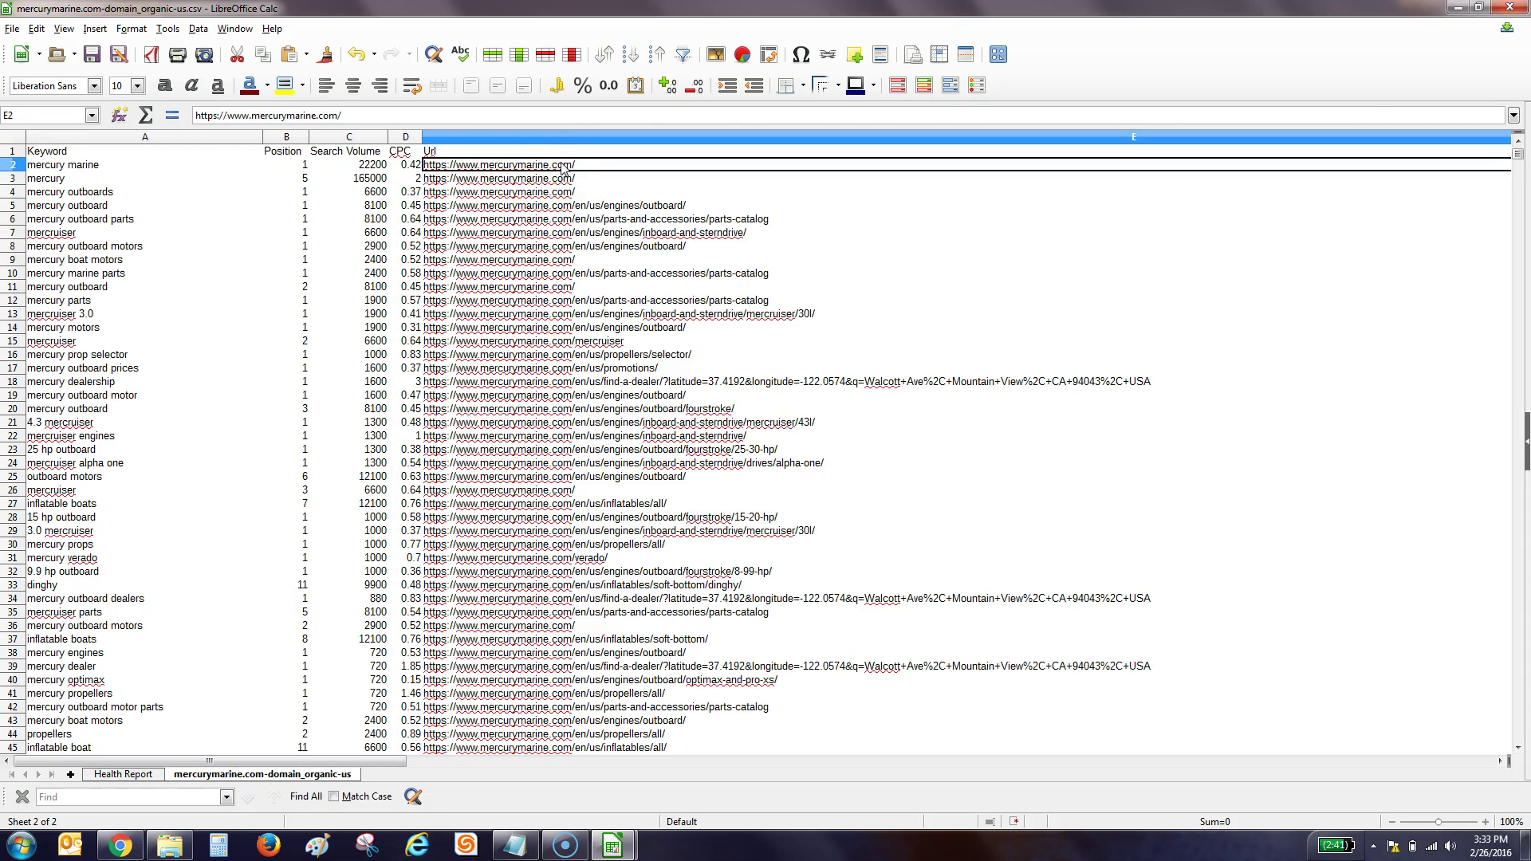
key(ctrl+c)
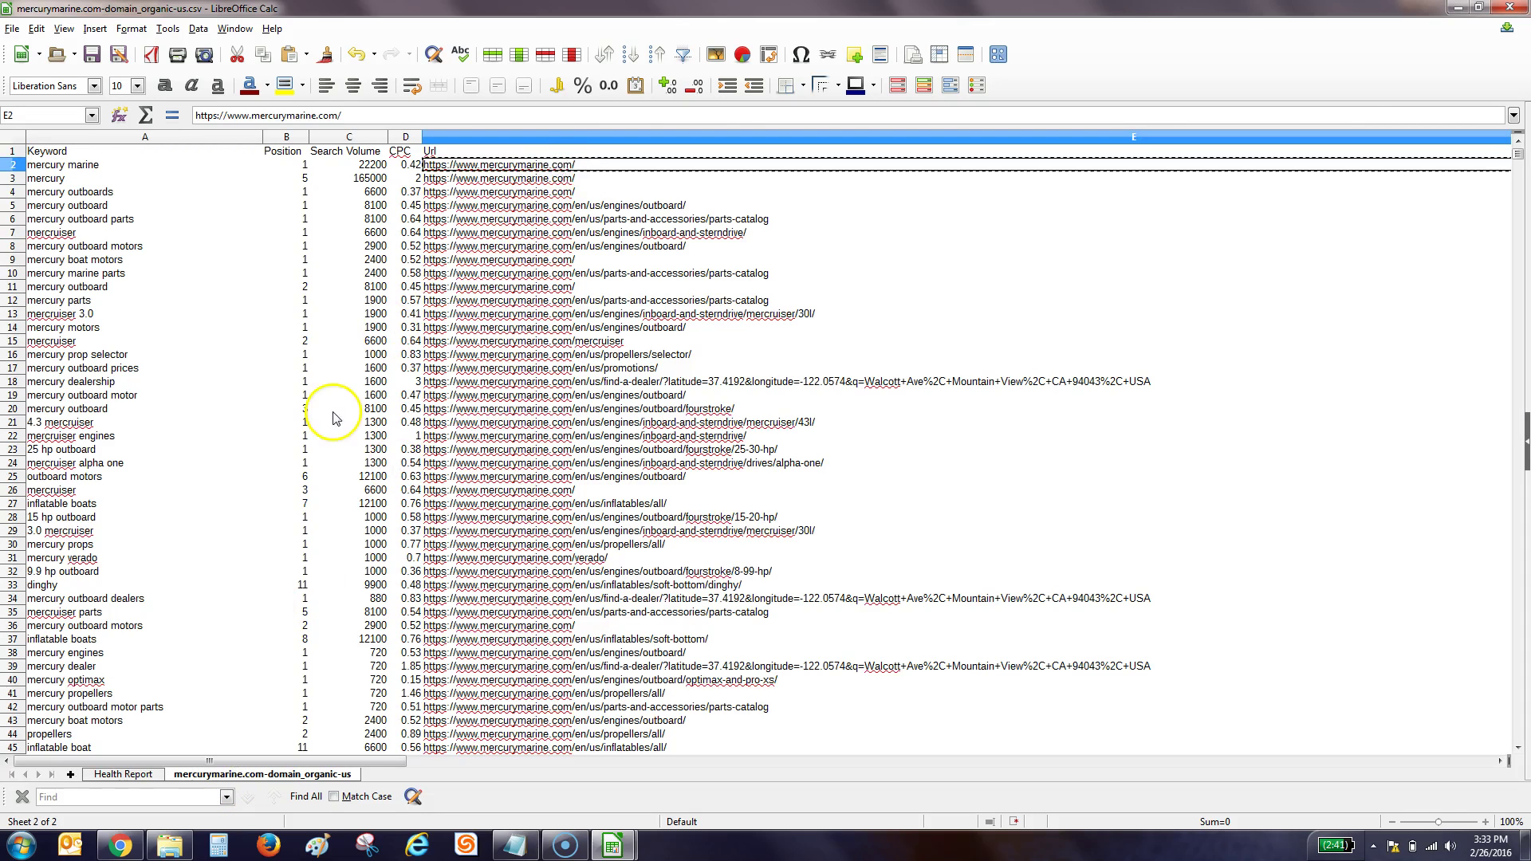
- Paste the URL into A8, trim it to mercurymarine.com, and widen column A
click(136, 774)
key(ctrl+v)
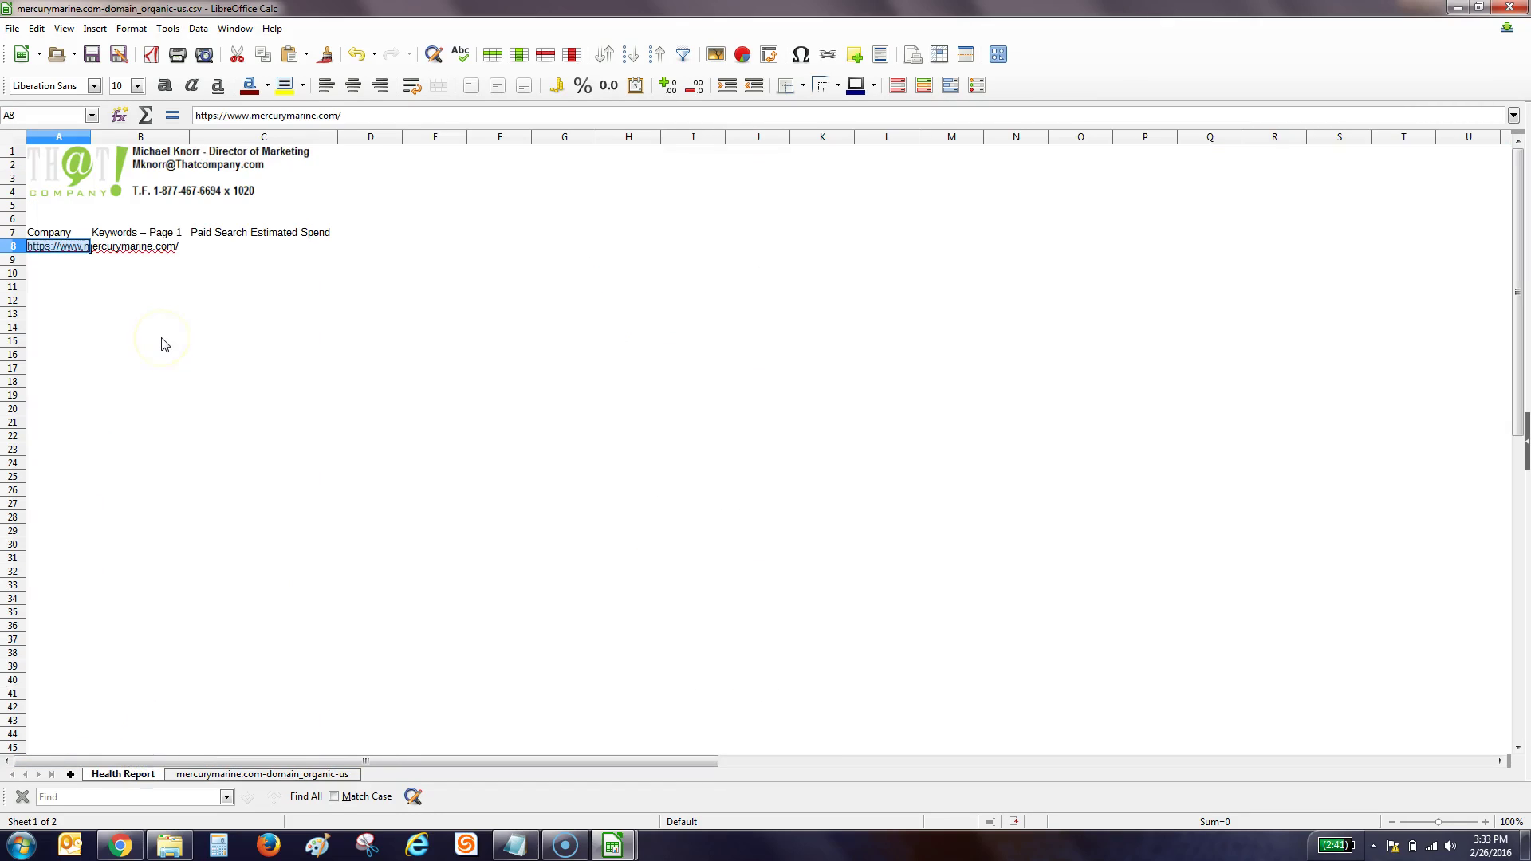
click(358, 116)
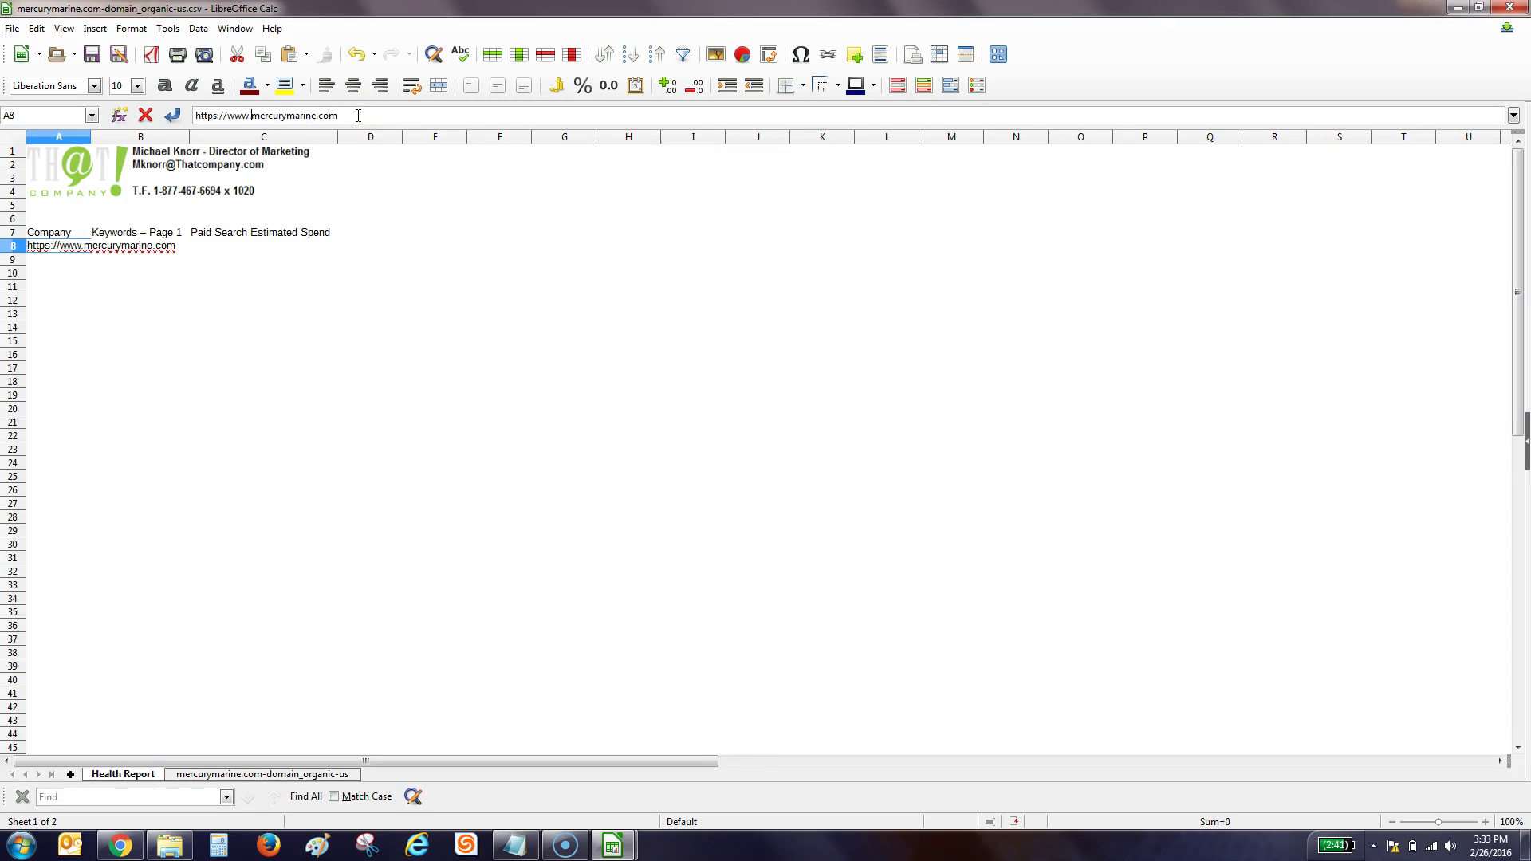
key(BackSpace)
key(BackSpace)
key(BackSpace)
key(BackSpace)
key(BackSpace)
key(BackSpace)
key(BackSpace)
key(BackSpace)
key(BackSpace)
key(BackSpace)
key(BackSpace)
key(BackSpace)
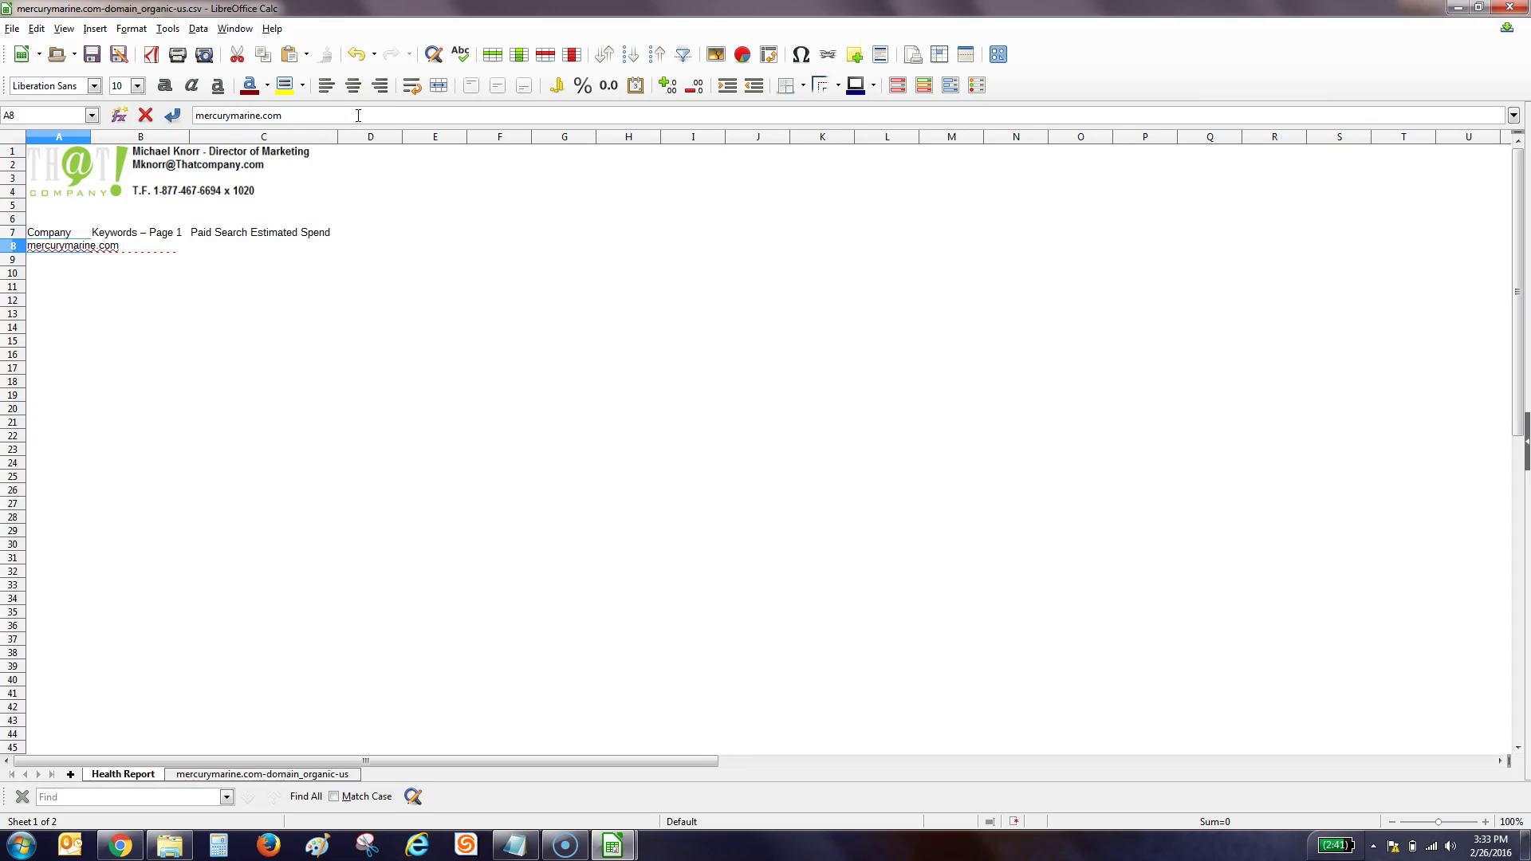
click(158, 260)
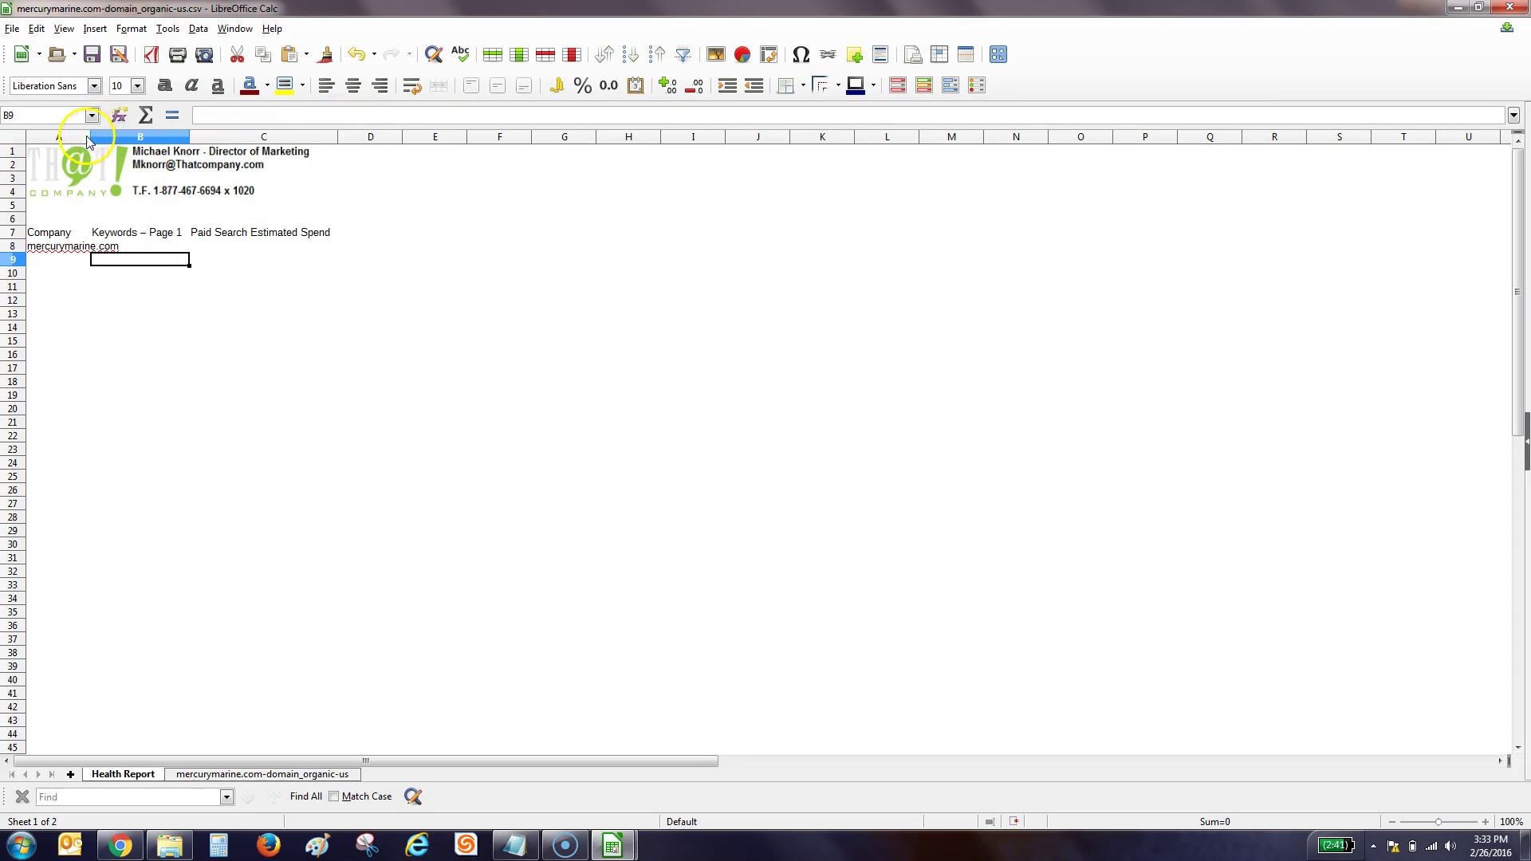
drag(88, 142, 125, 141)
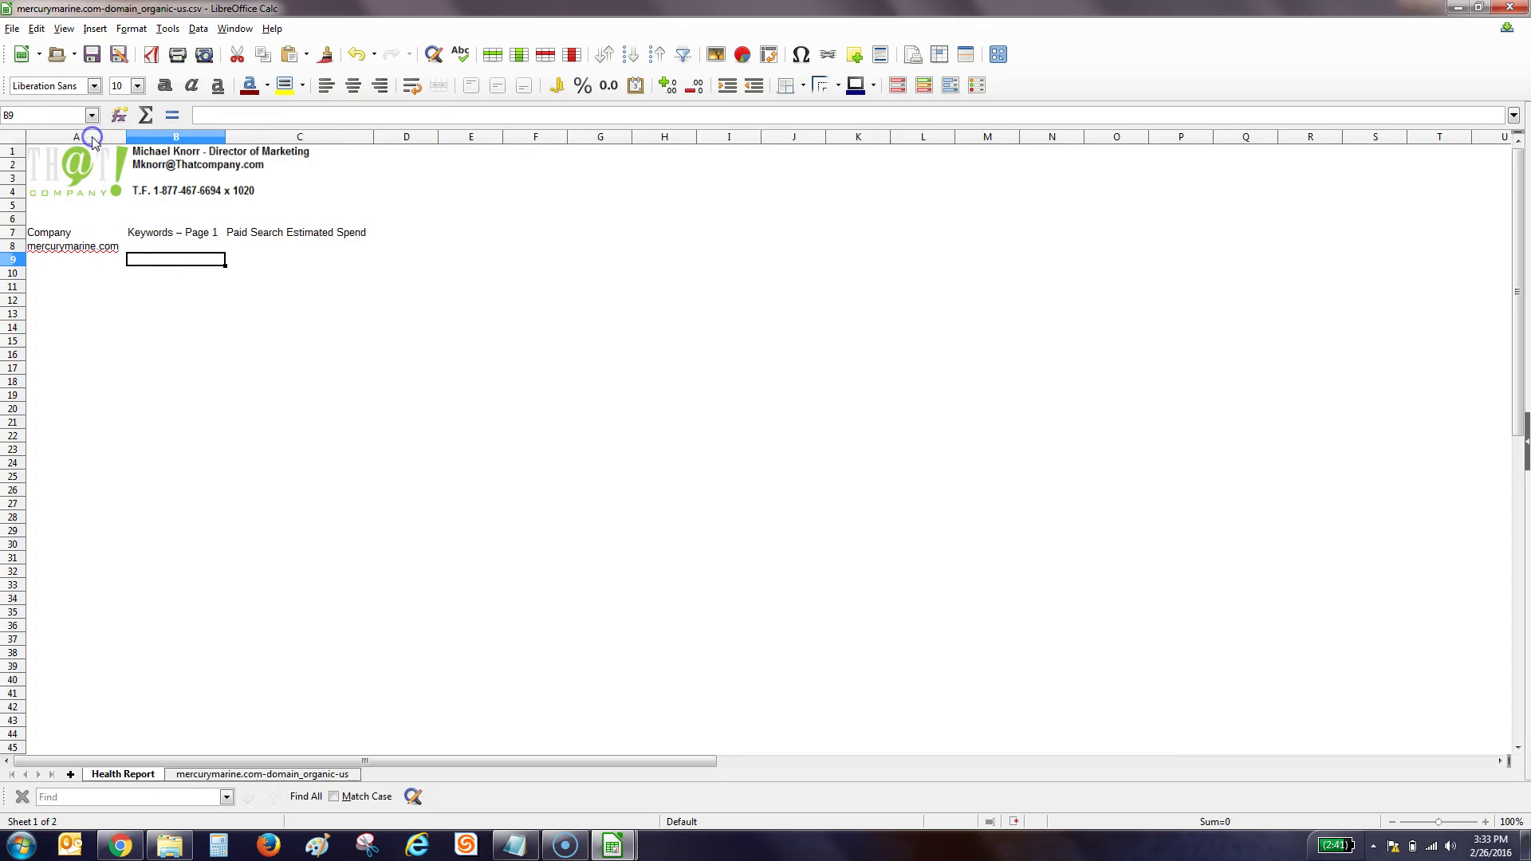
- Rename the keyword data sheet to 'mercurymarine.com - SEO'
click(233, 777)
right_click(234, 778)
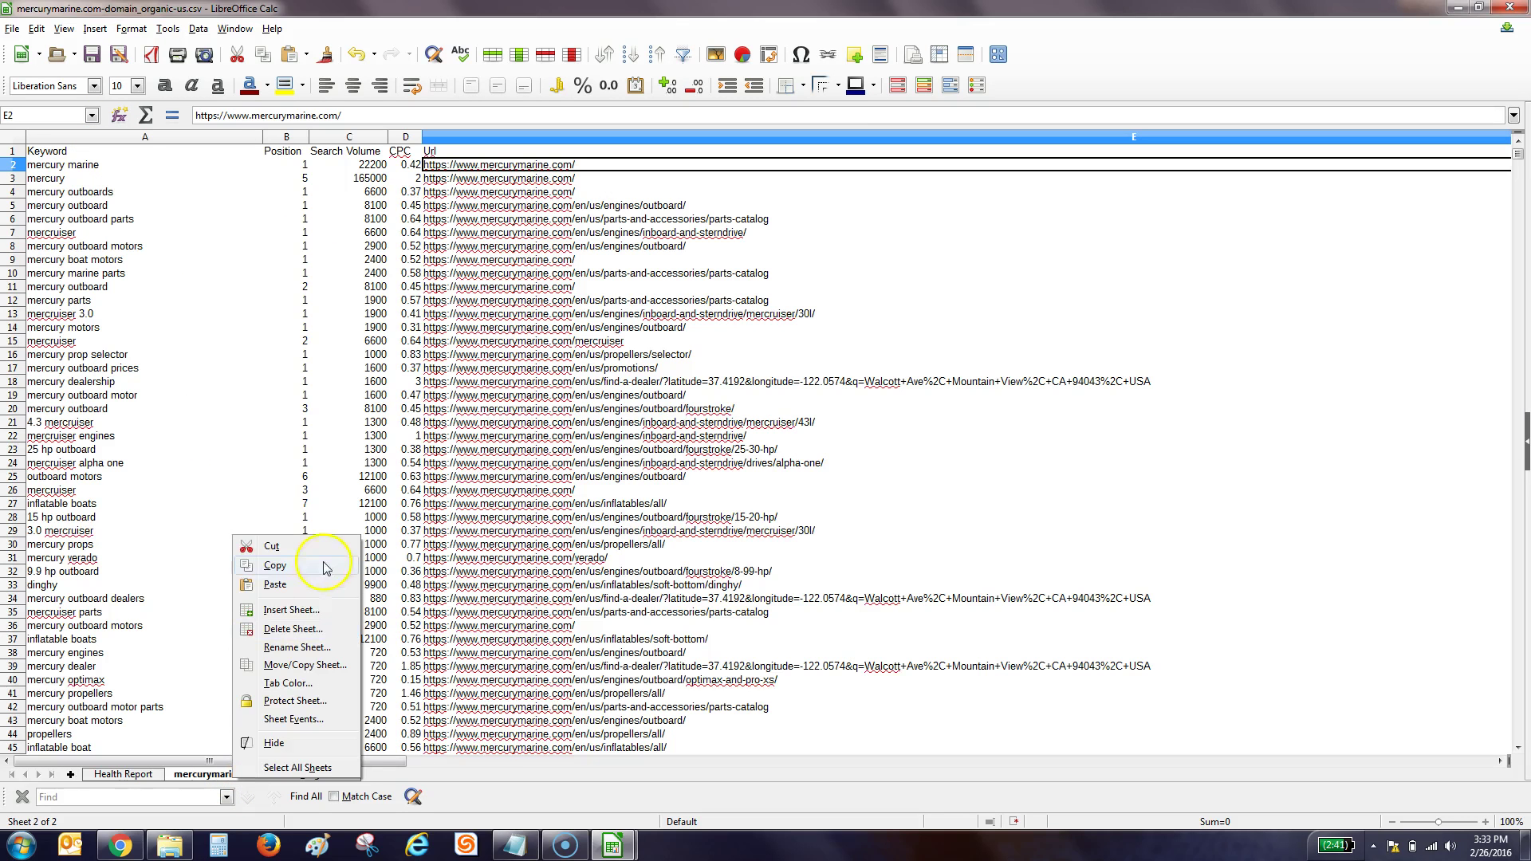
click(299, 647)
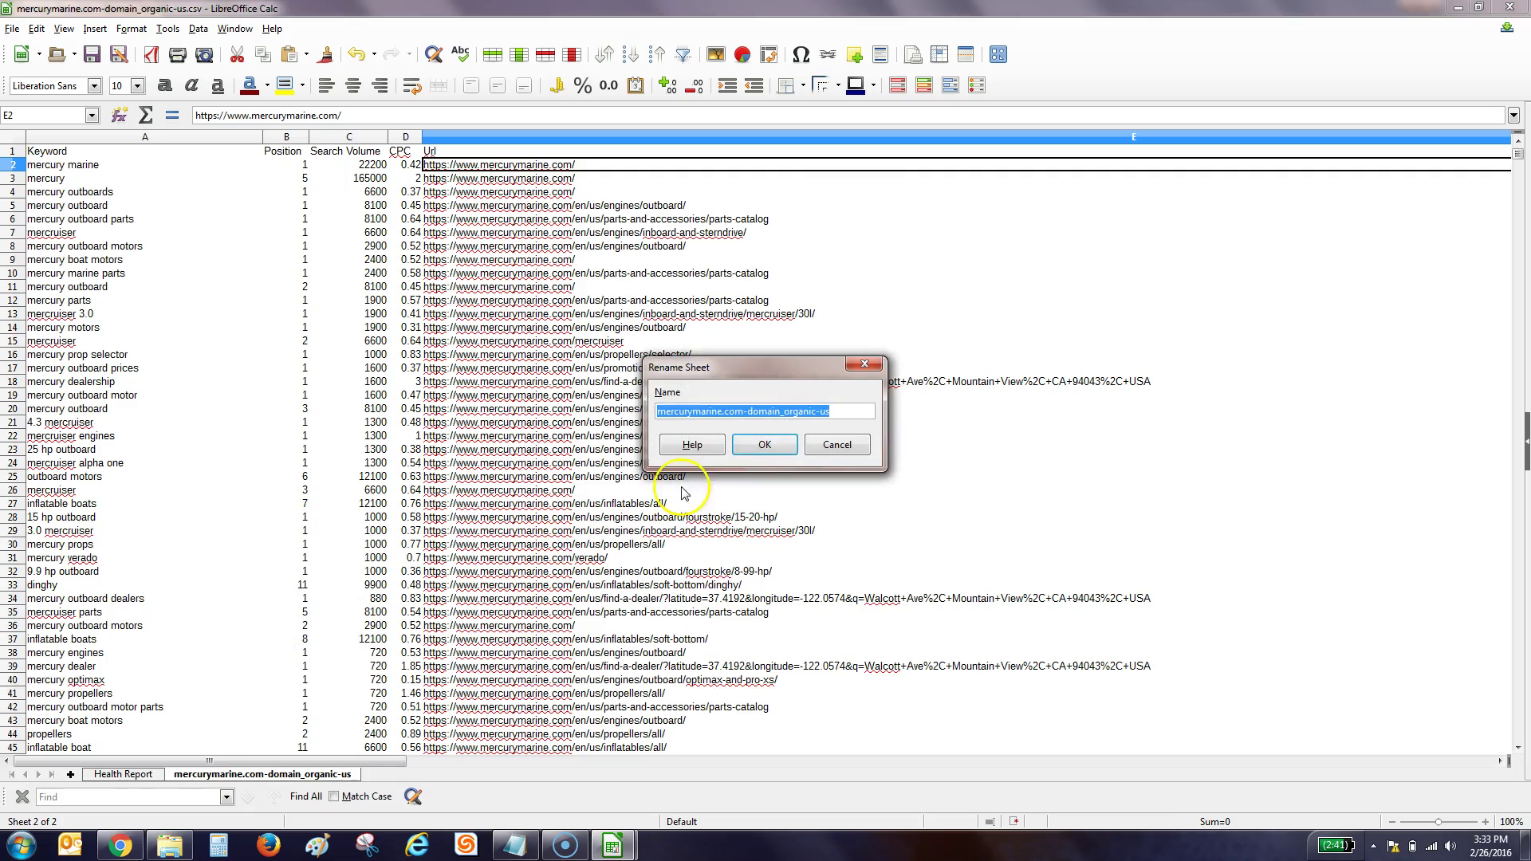
double_click(764, 411)
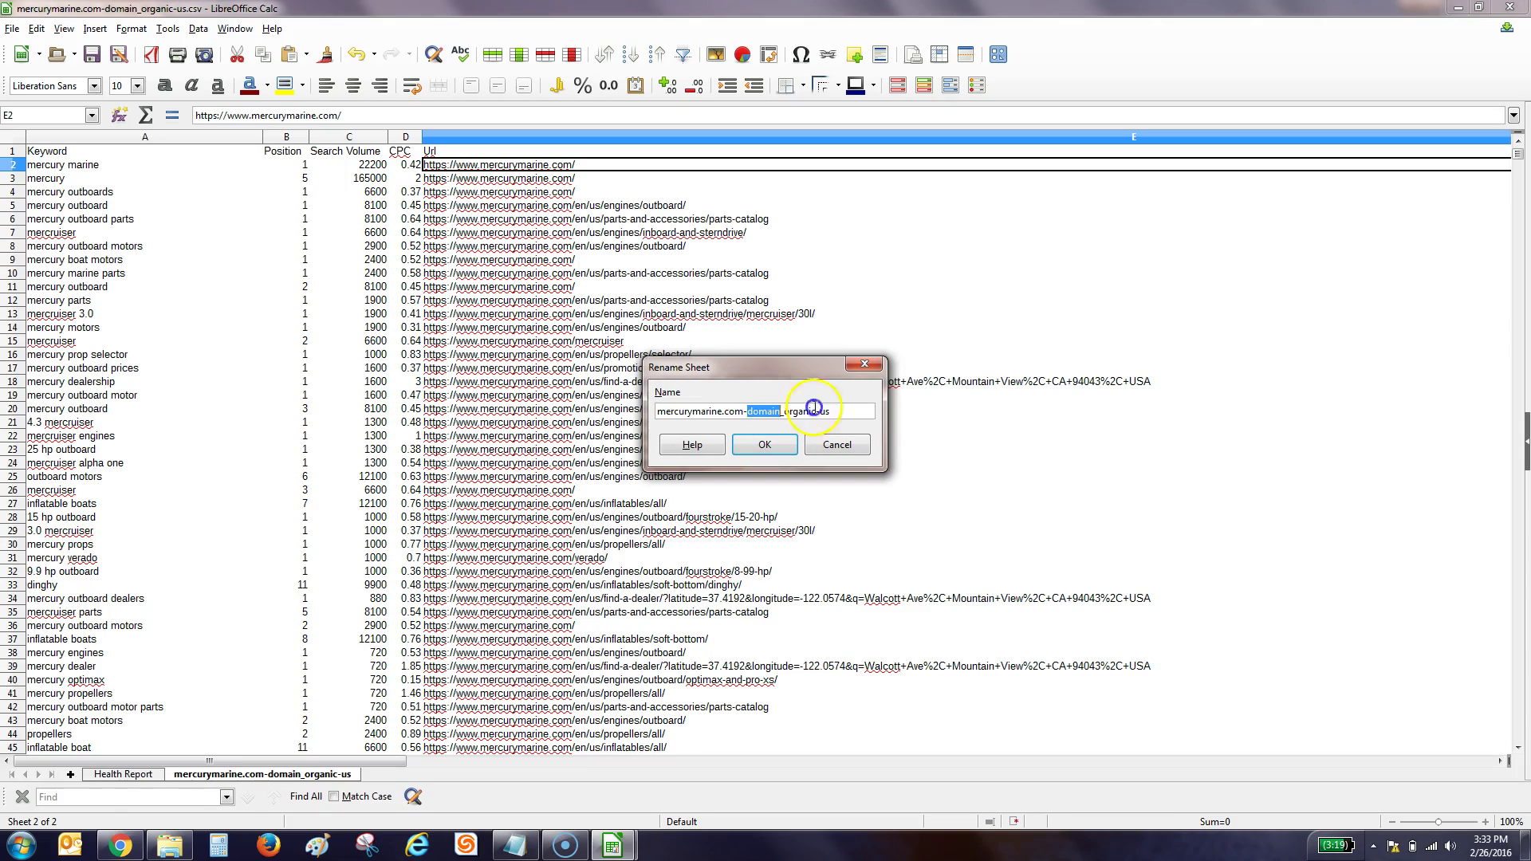
click(917, 406)
key(BackSpace)
click(764, 445)
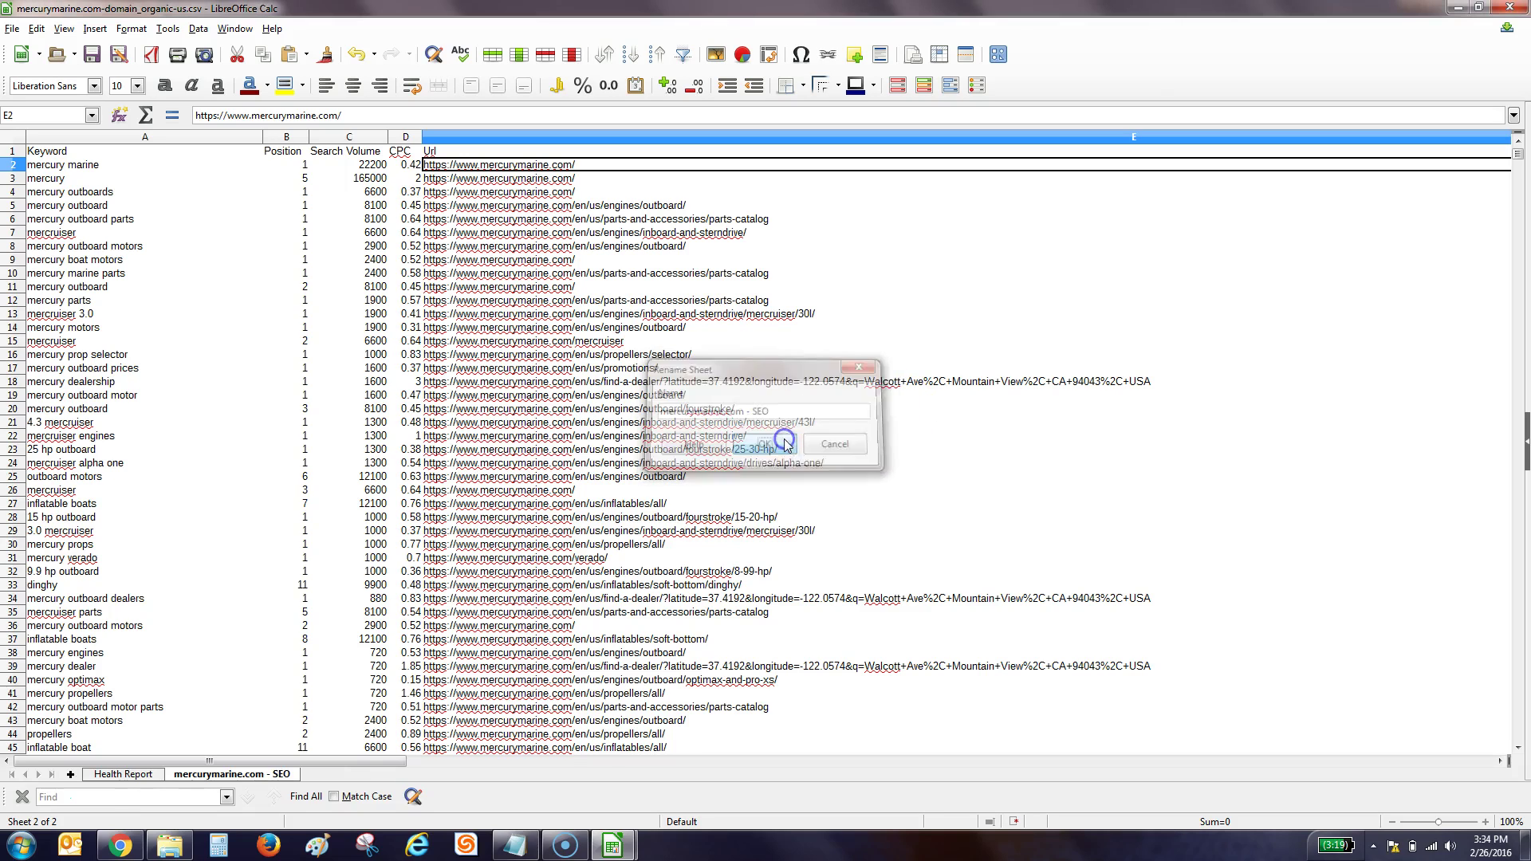
- Select all the keyword data except the header row
click(155, 259)
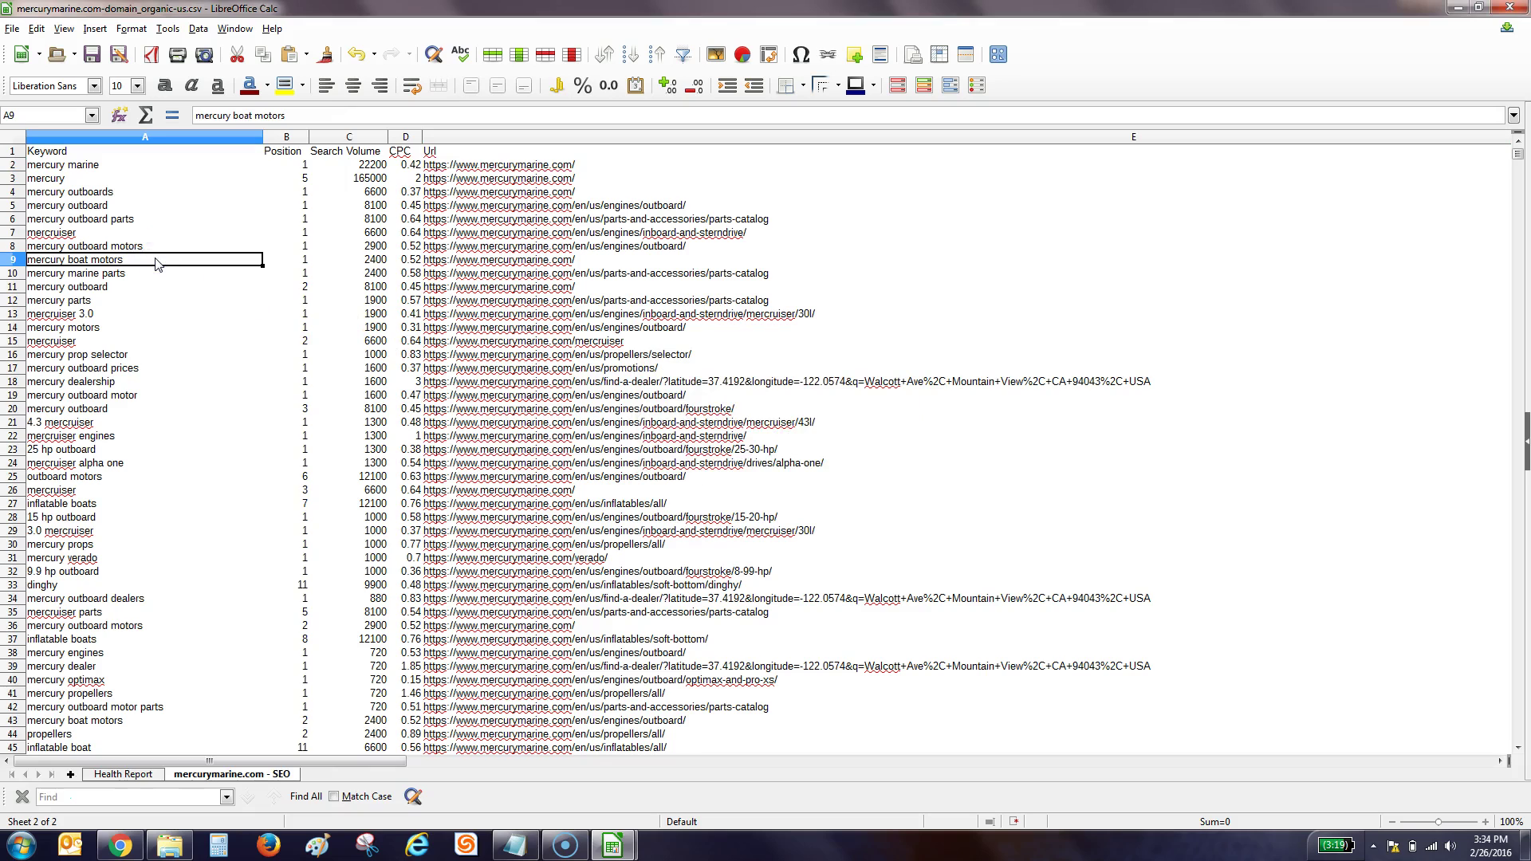
key(ctrl+a)
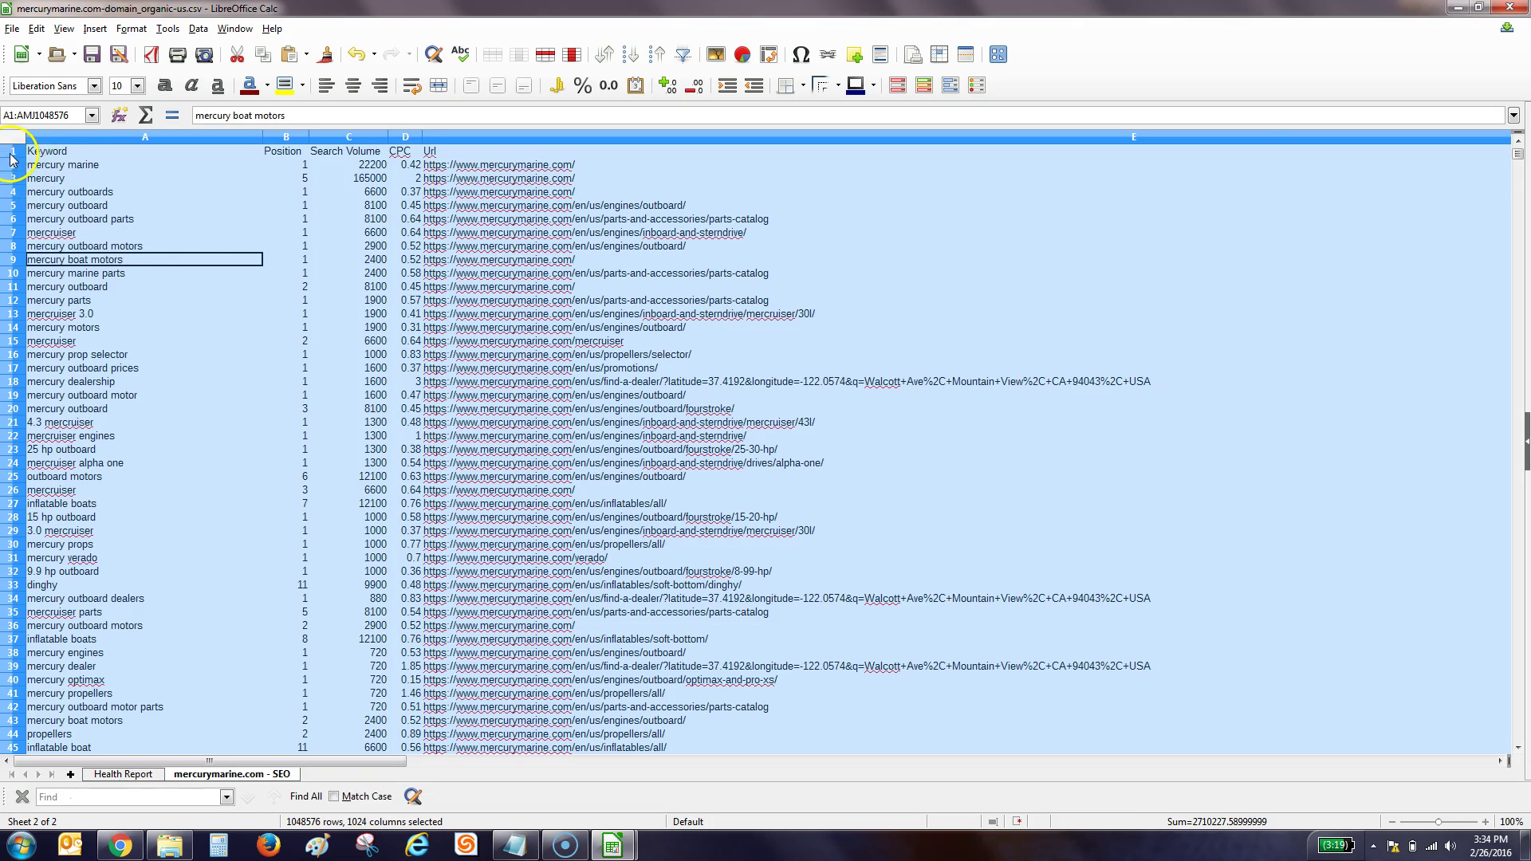
ctrl+click(12, 151)
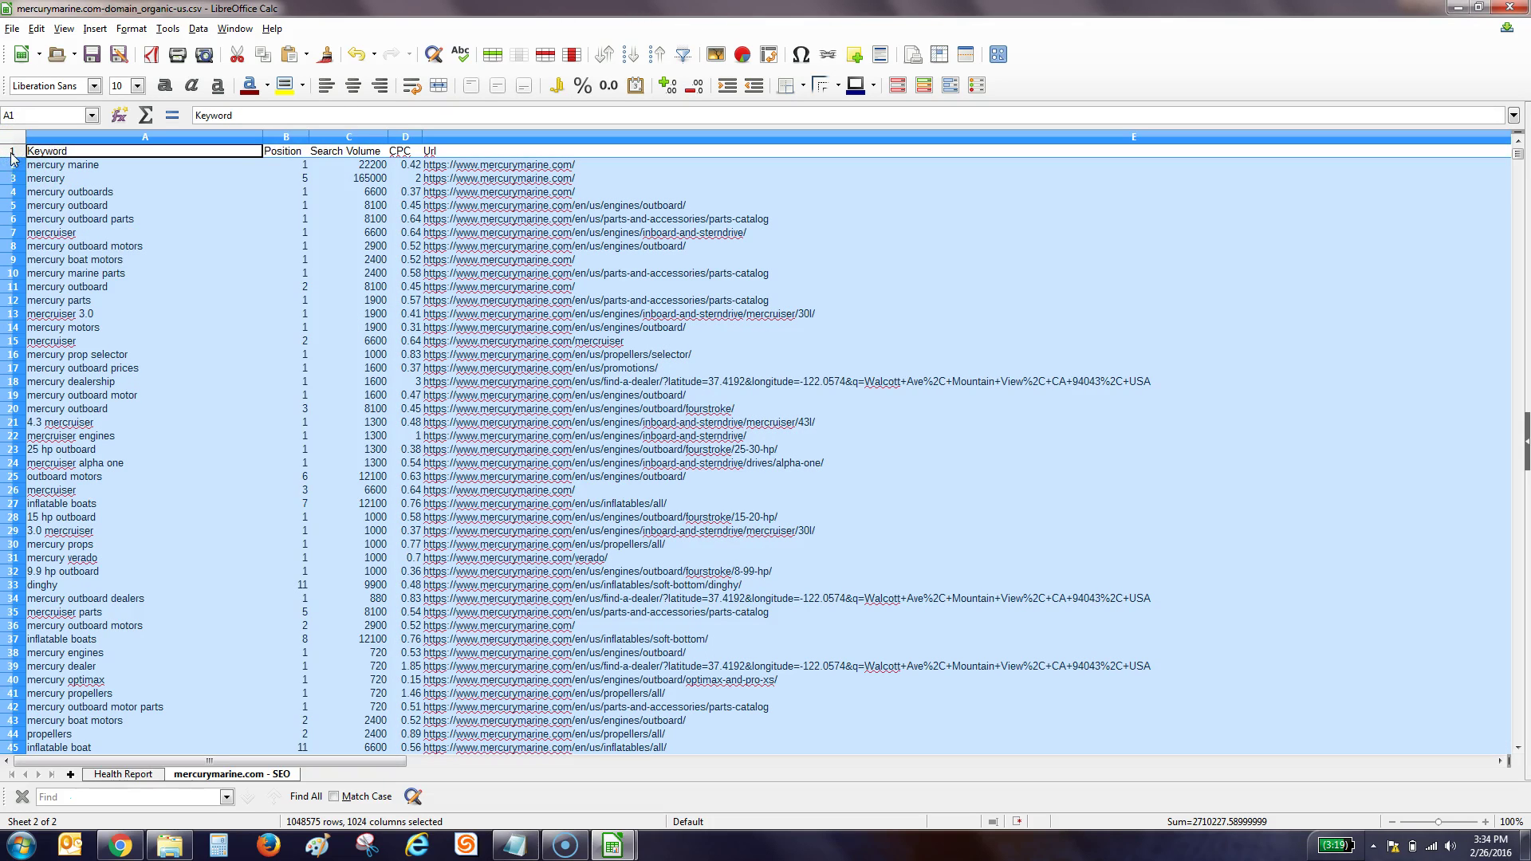
- Sort the keyword data ascending by column B, Position
click(199, 29)
click(227, 146)
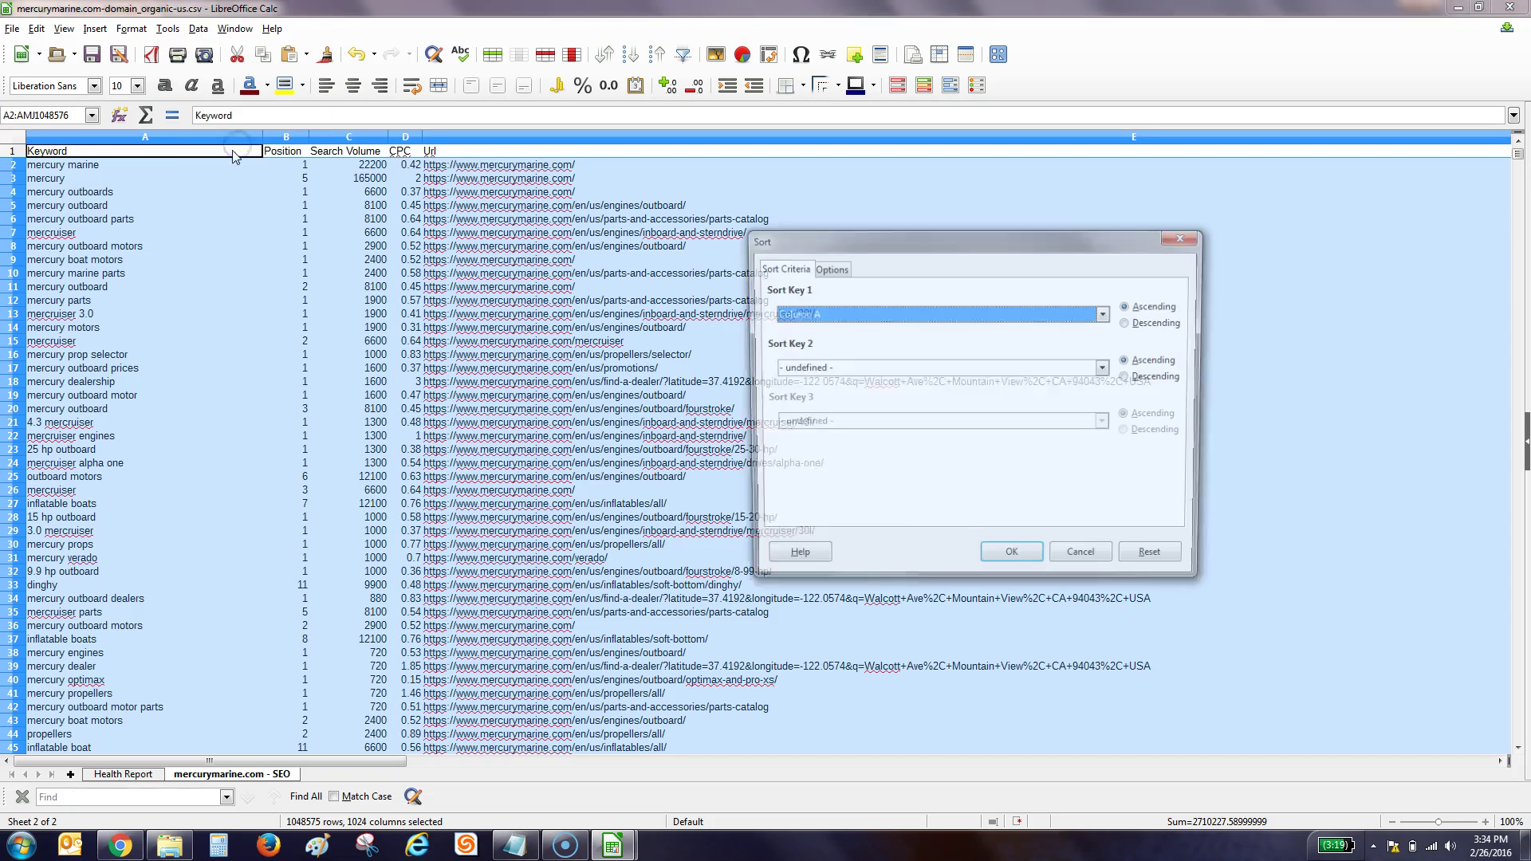
click(877, 313)
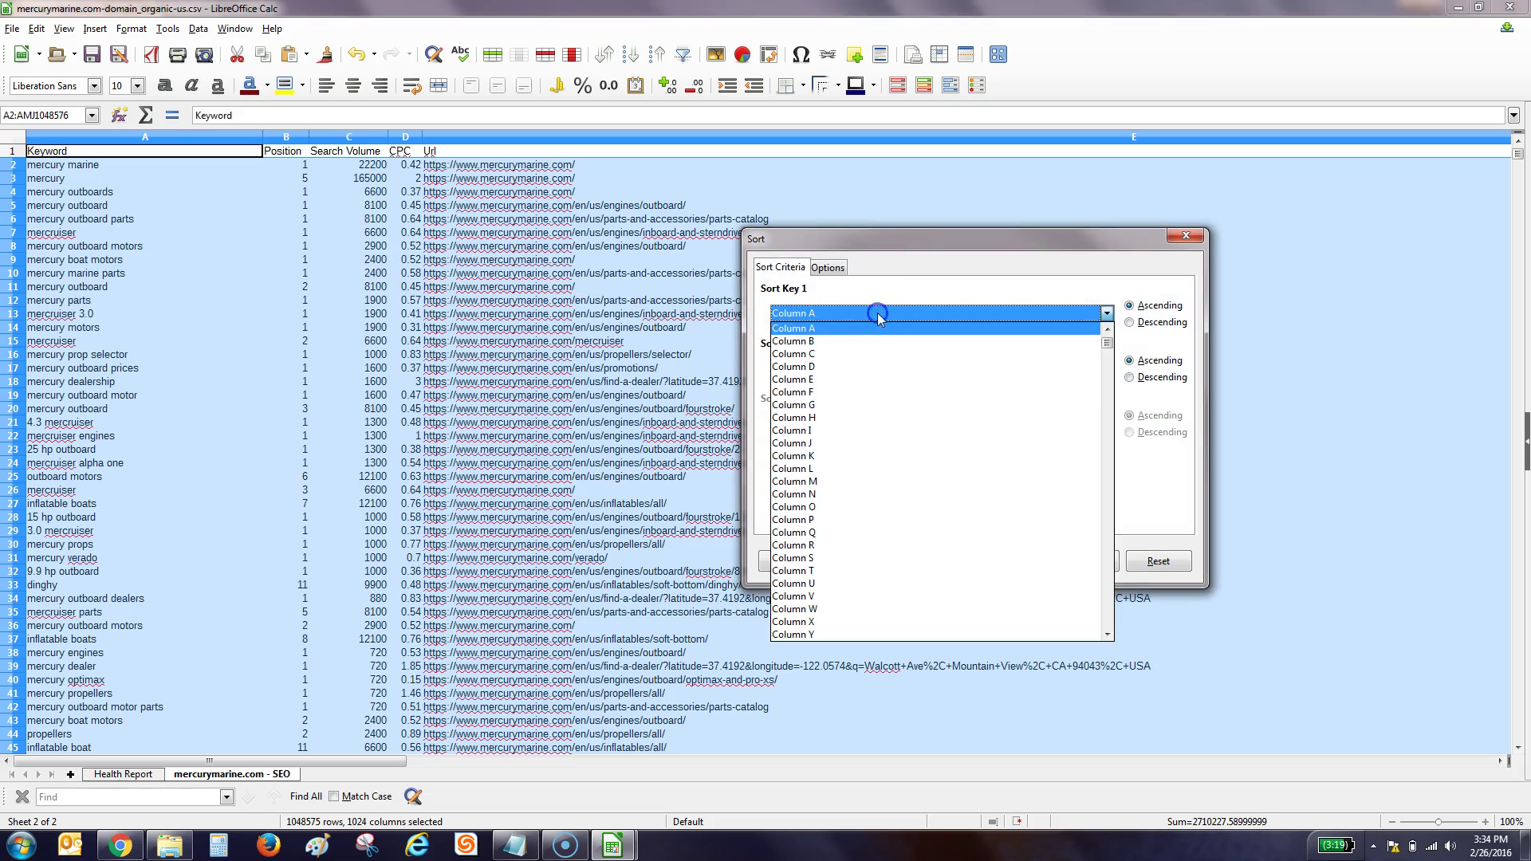
click(869, 343)
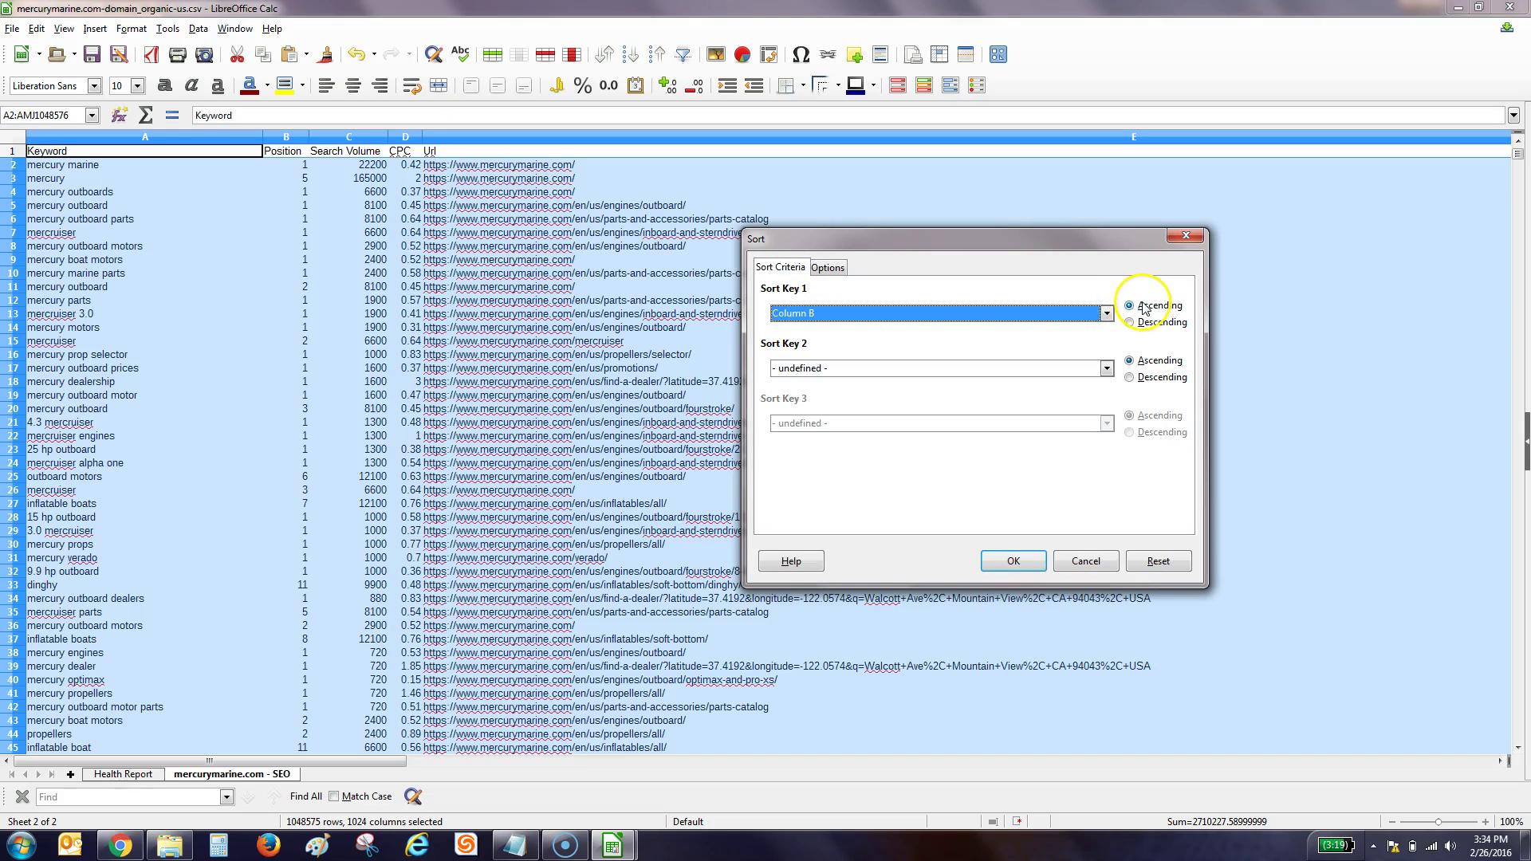
click(1013, 560)
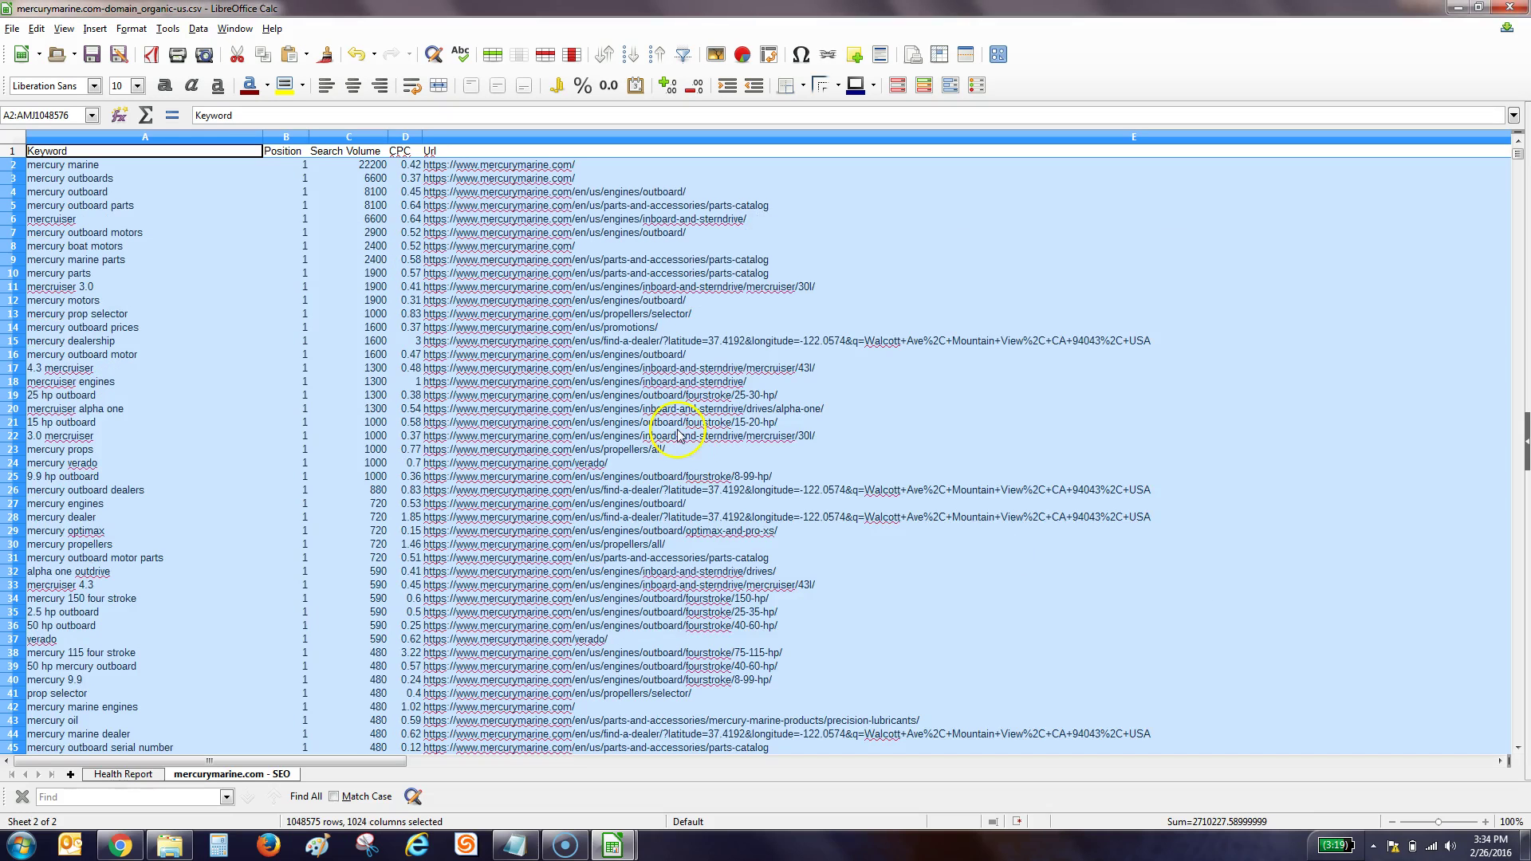
click(320, 303)
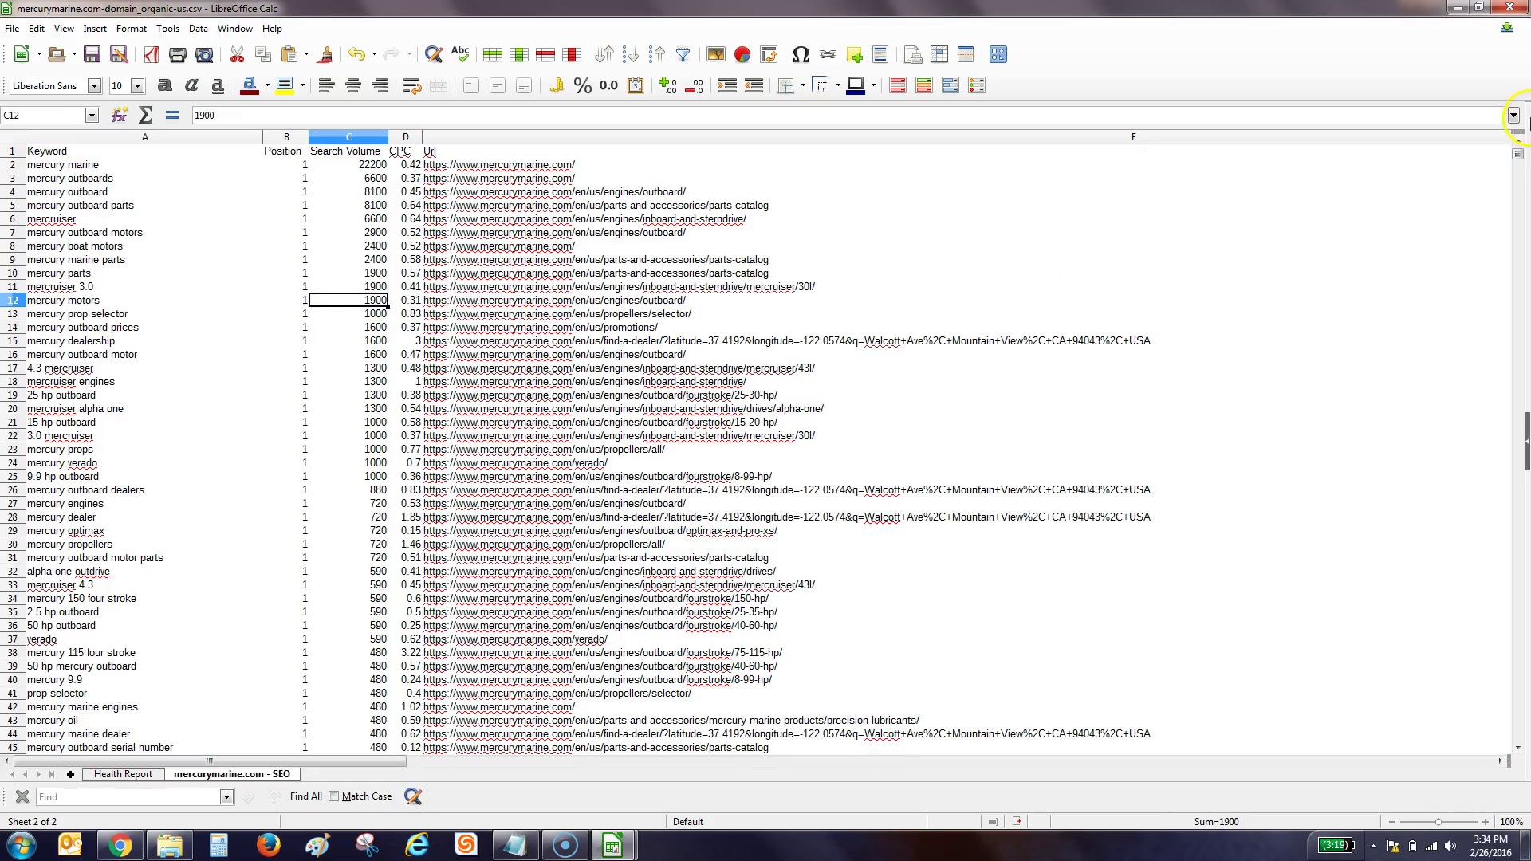
- Locate the last position-10 keyword at row 4130
drag(1517, 156, 1506, 337)
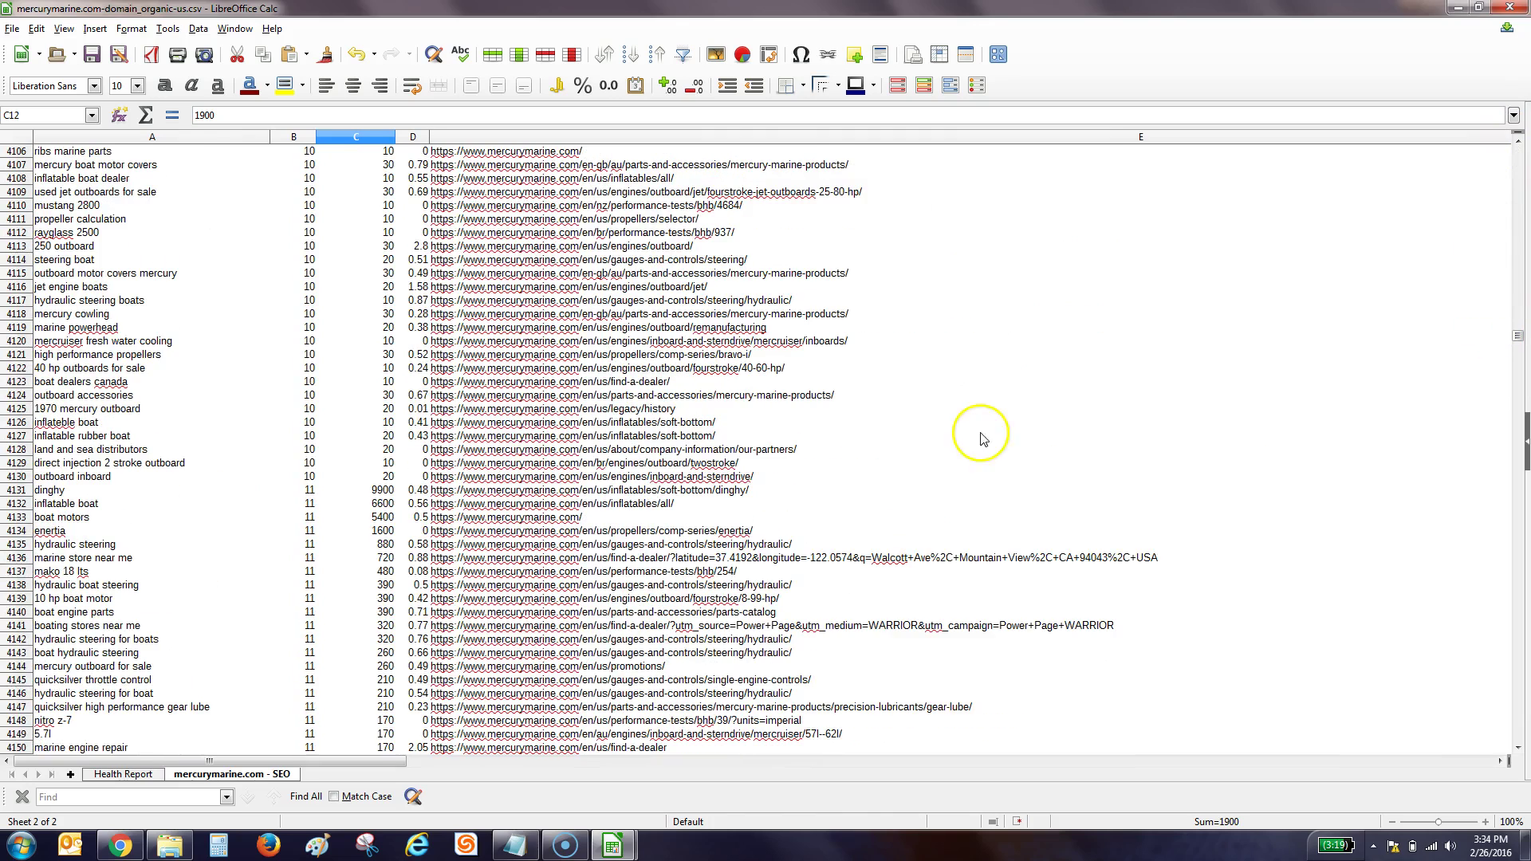
click(310, 490)
key(Left)
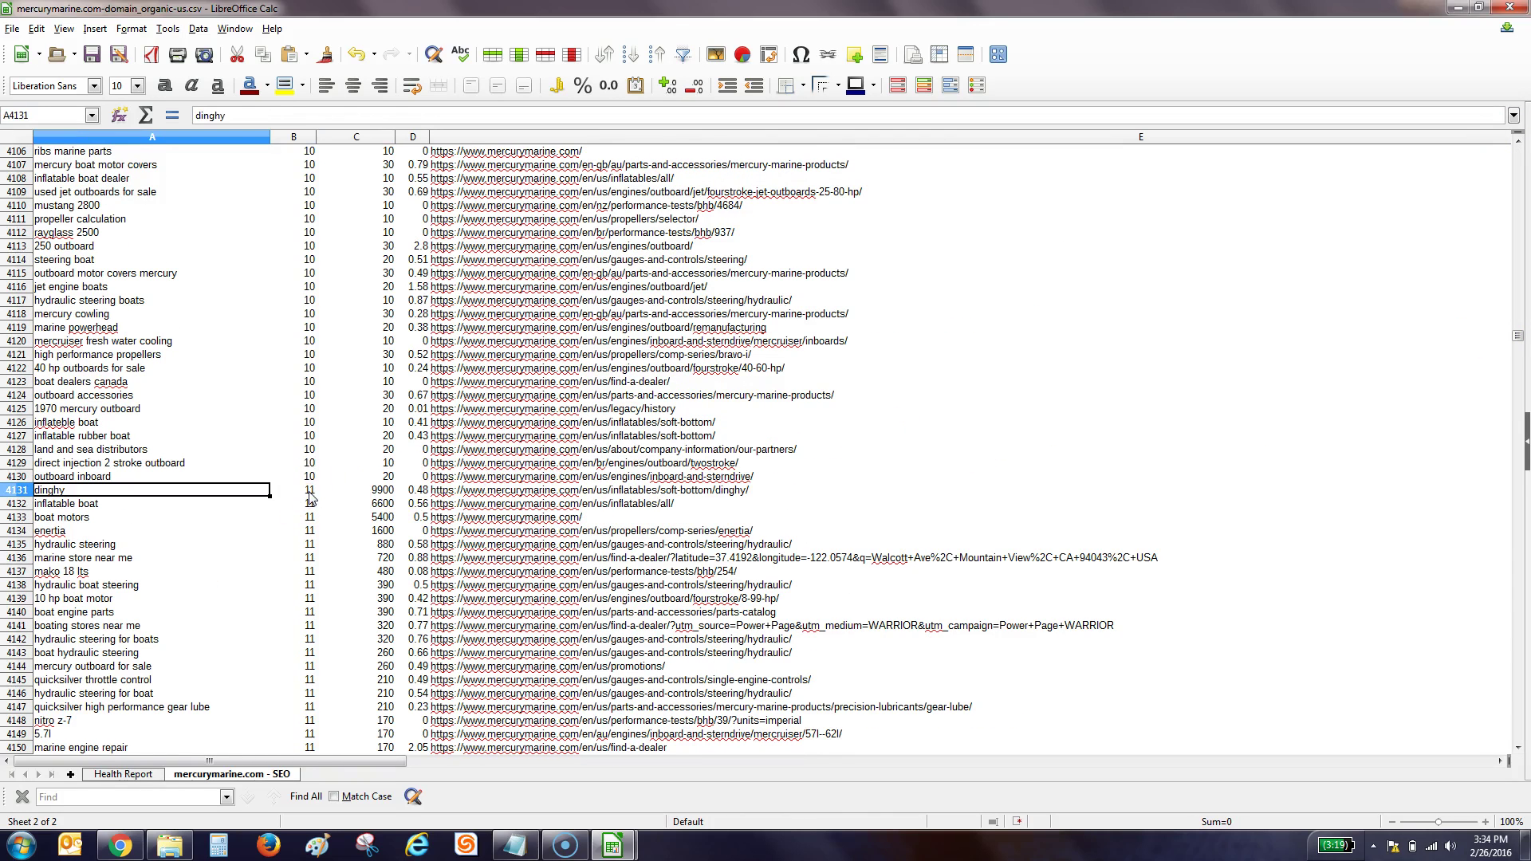
key(Up)
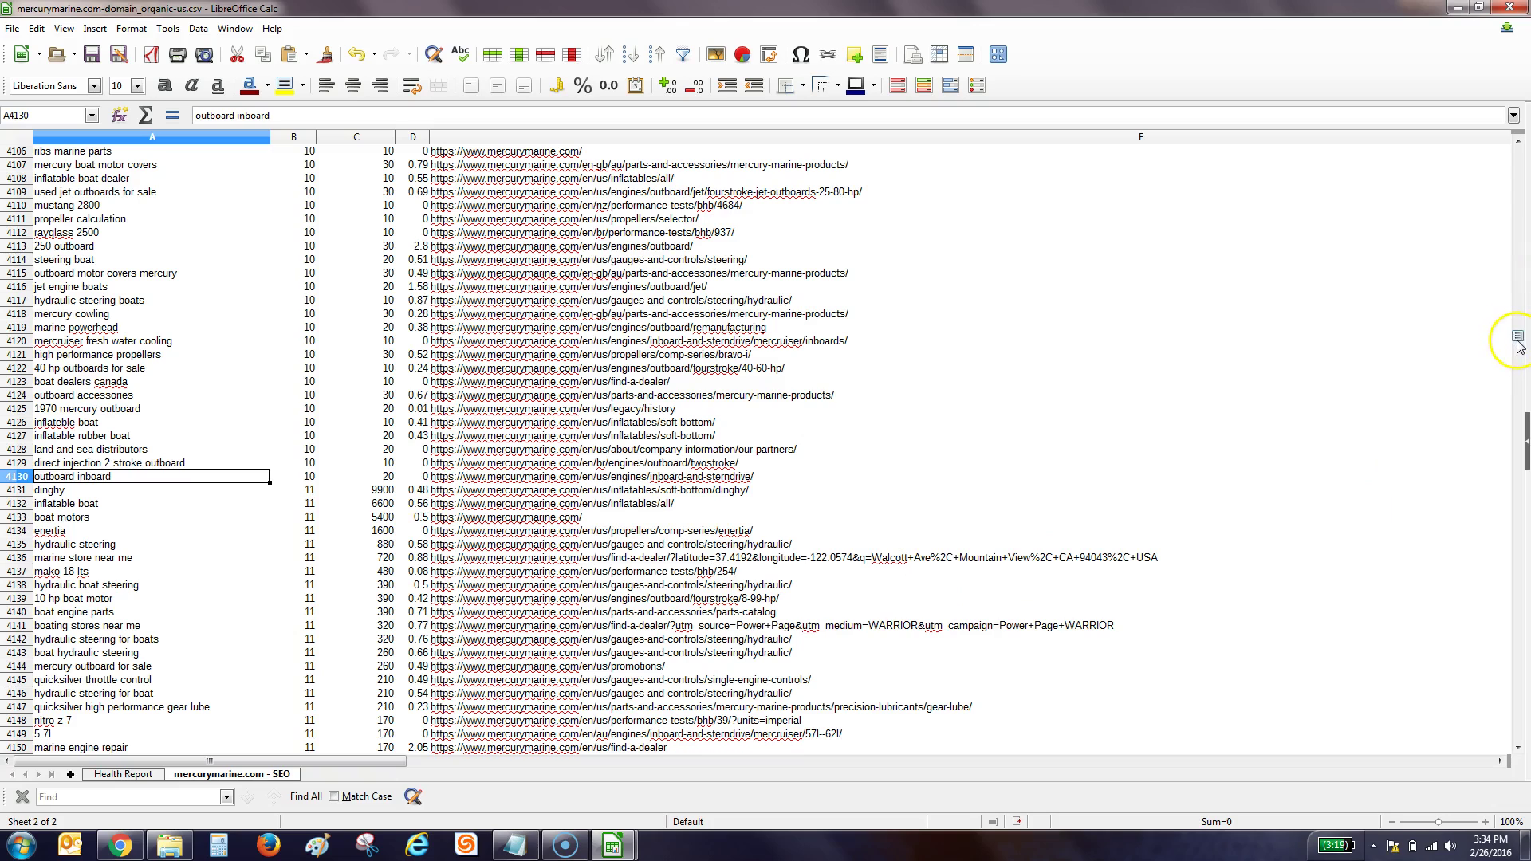
- Record 4129 page-one keywords in B8 of the Health Report, checking SEMrush's domain data
click(150, 775)
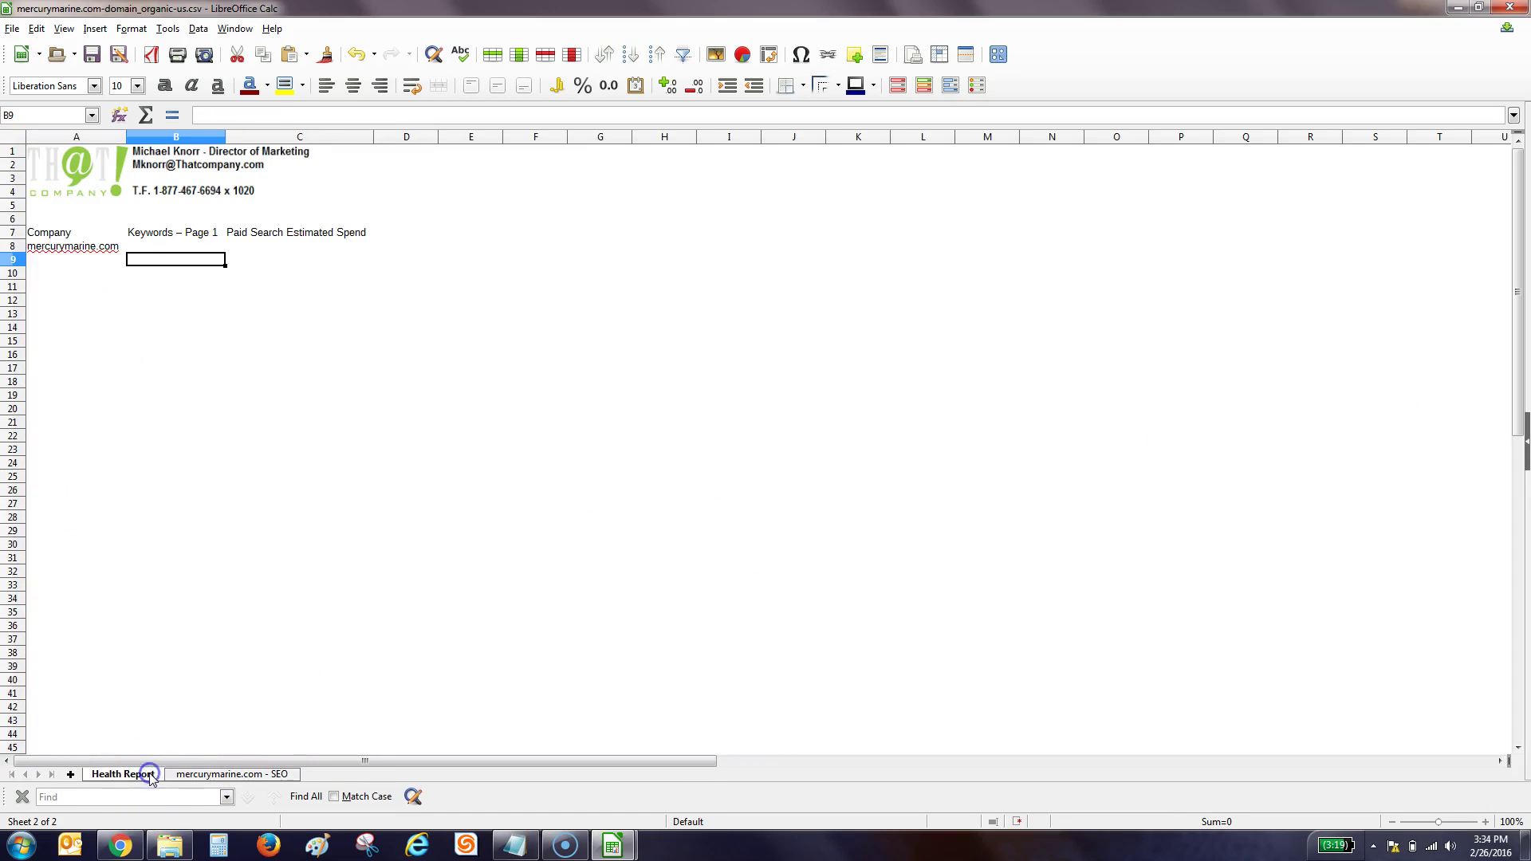
click(183, 248)
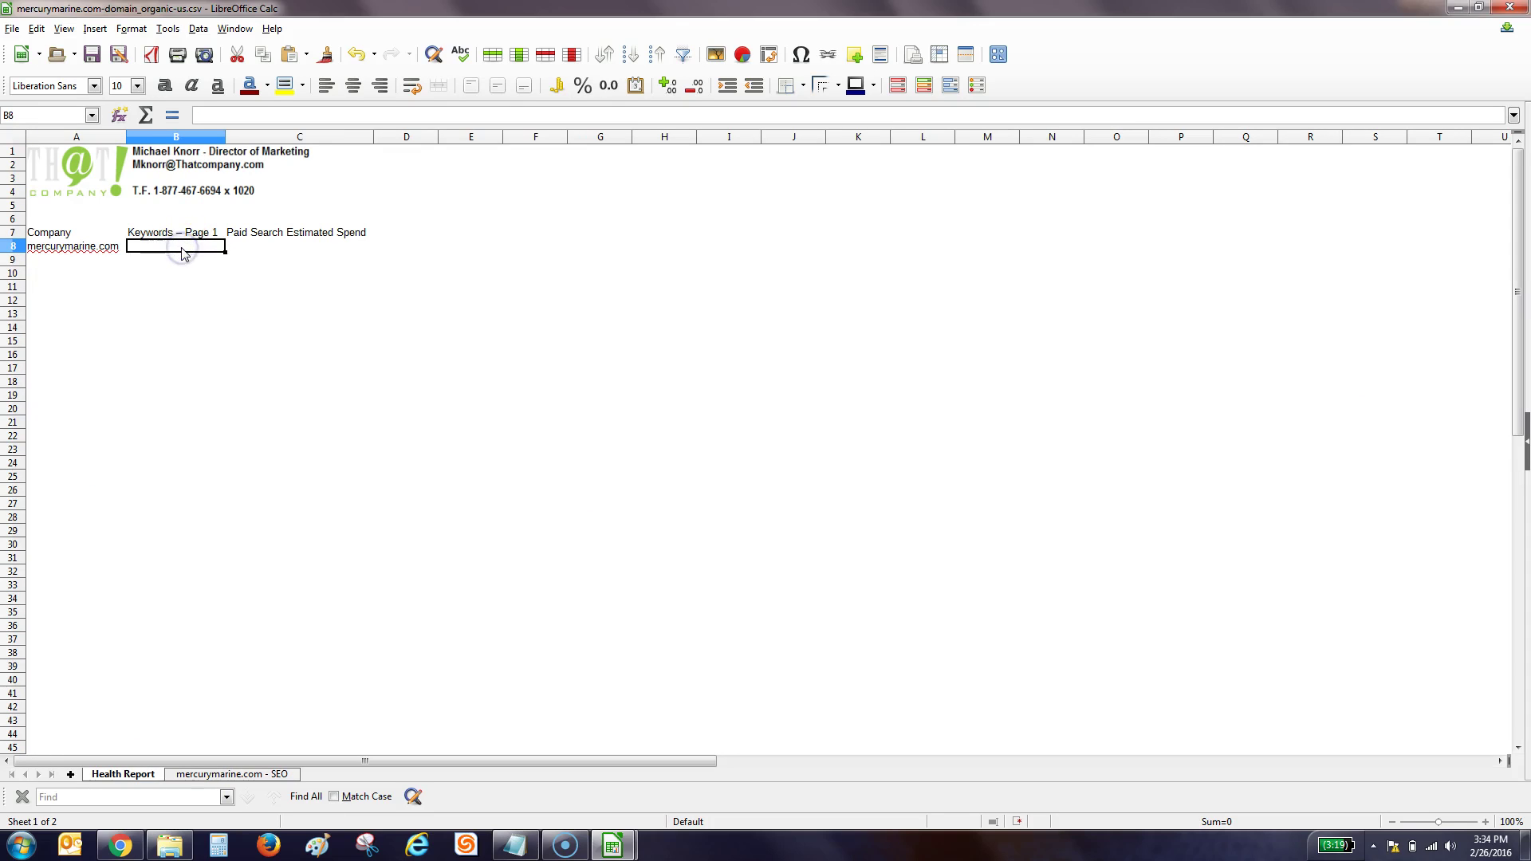
key(Return)
click(206, 248)
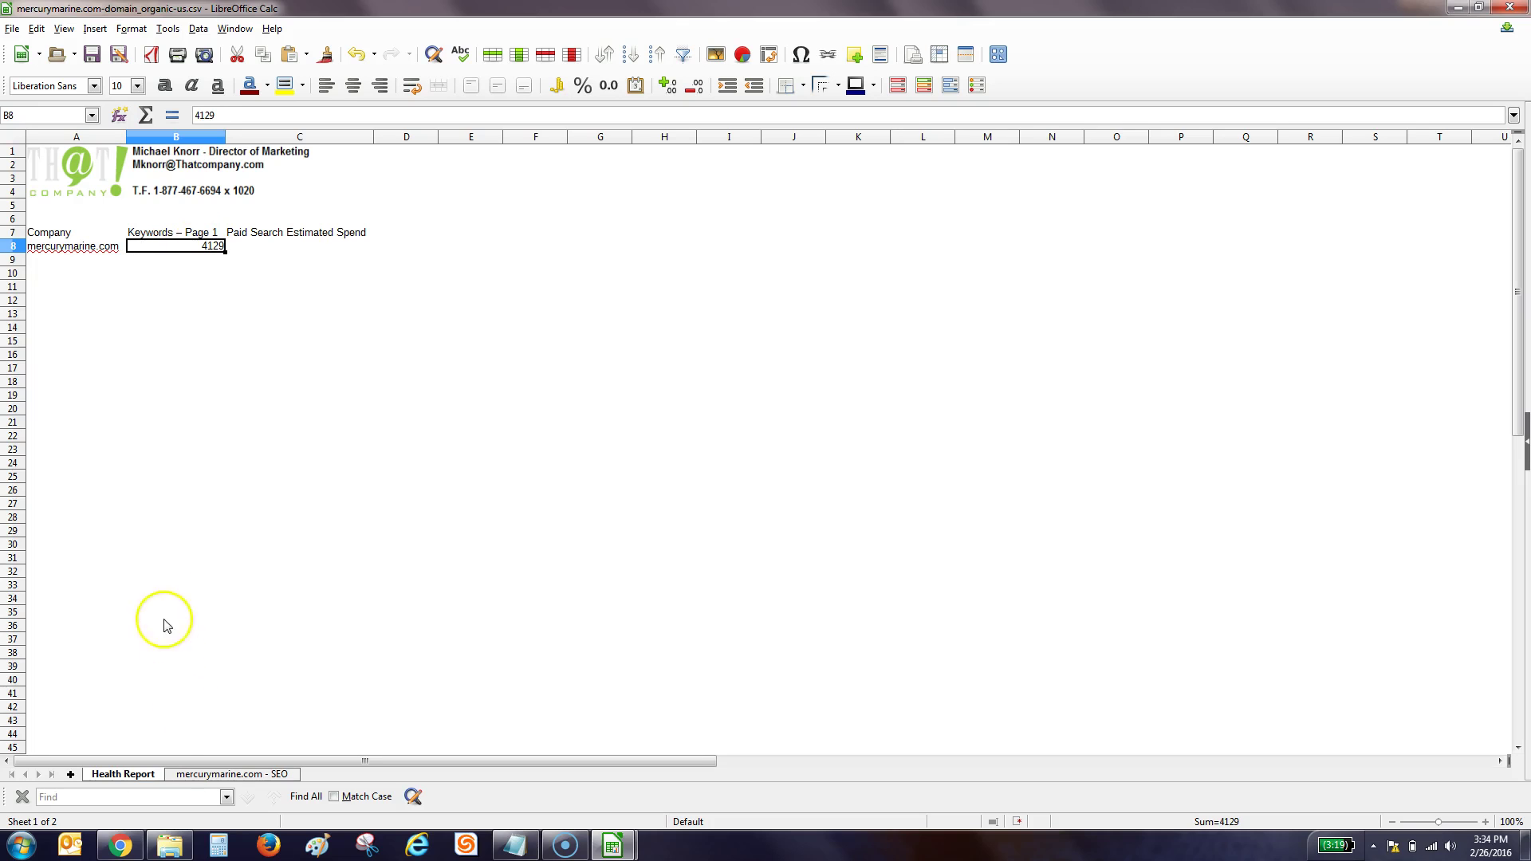
click(120, 844)
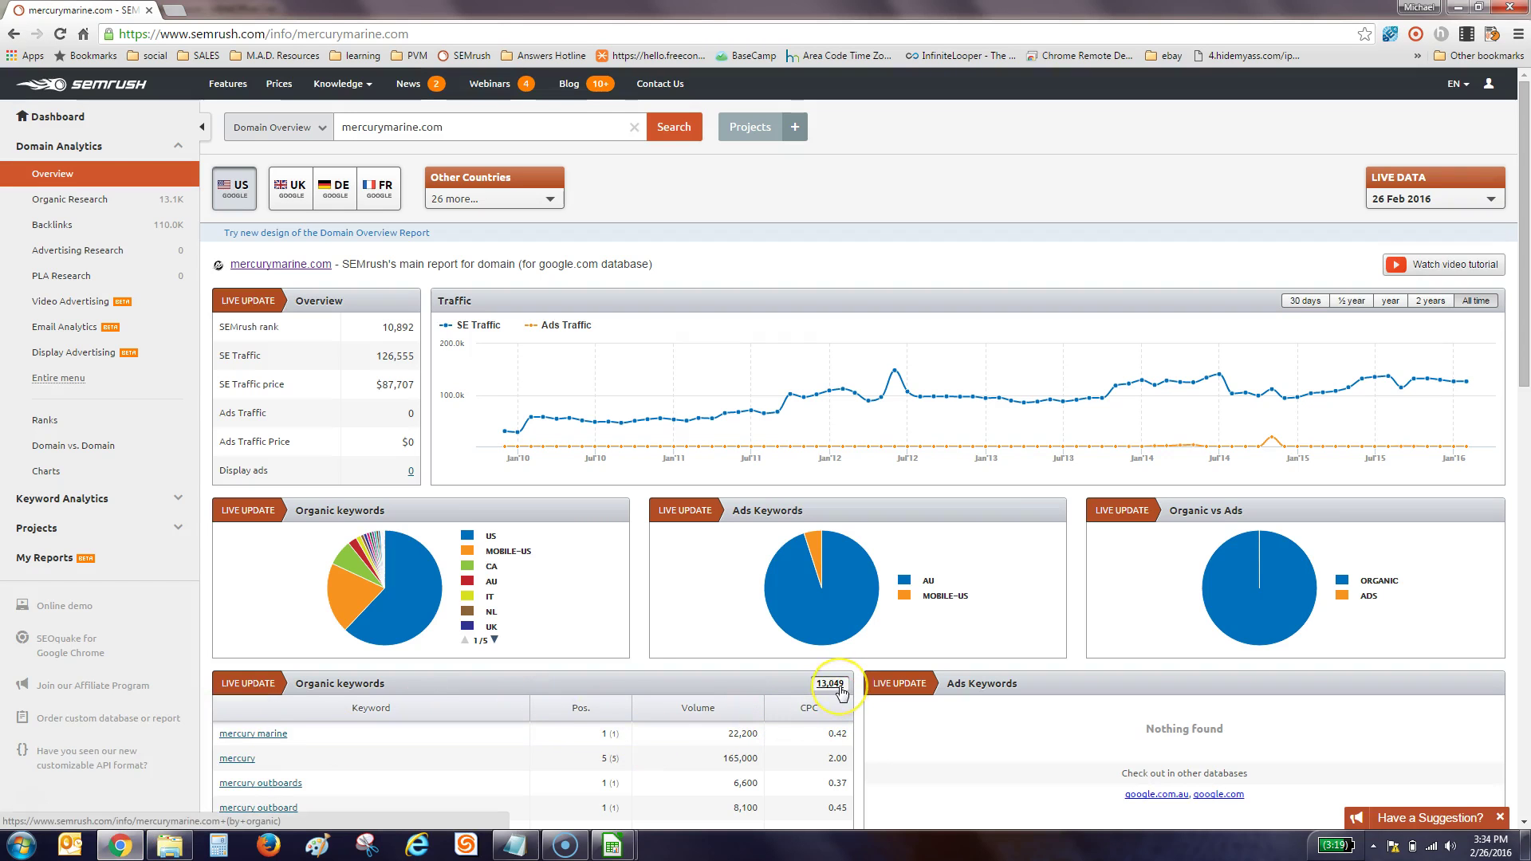
click(120, 844)
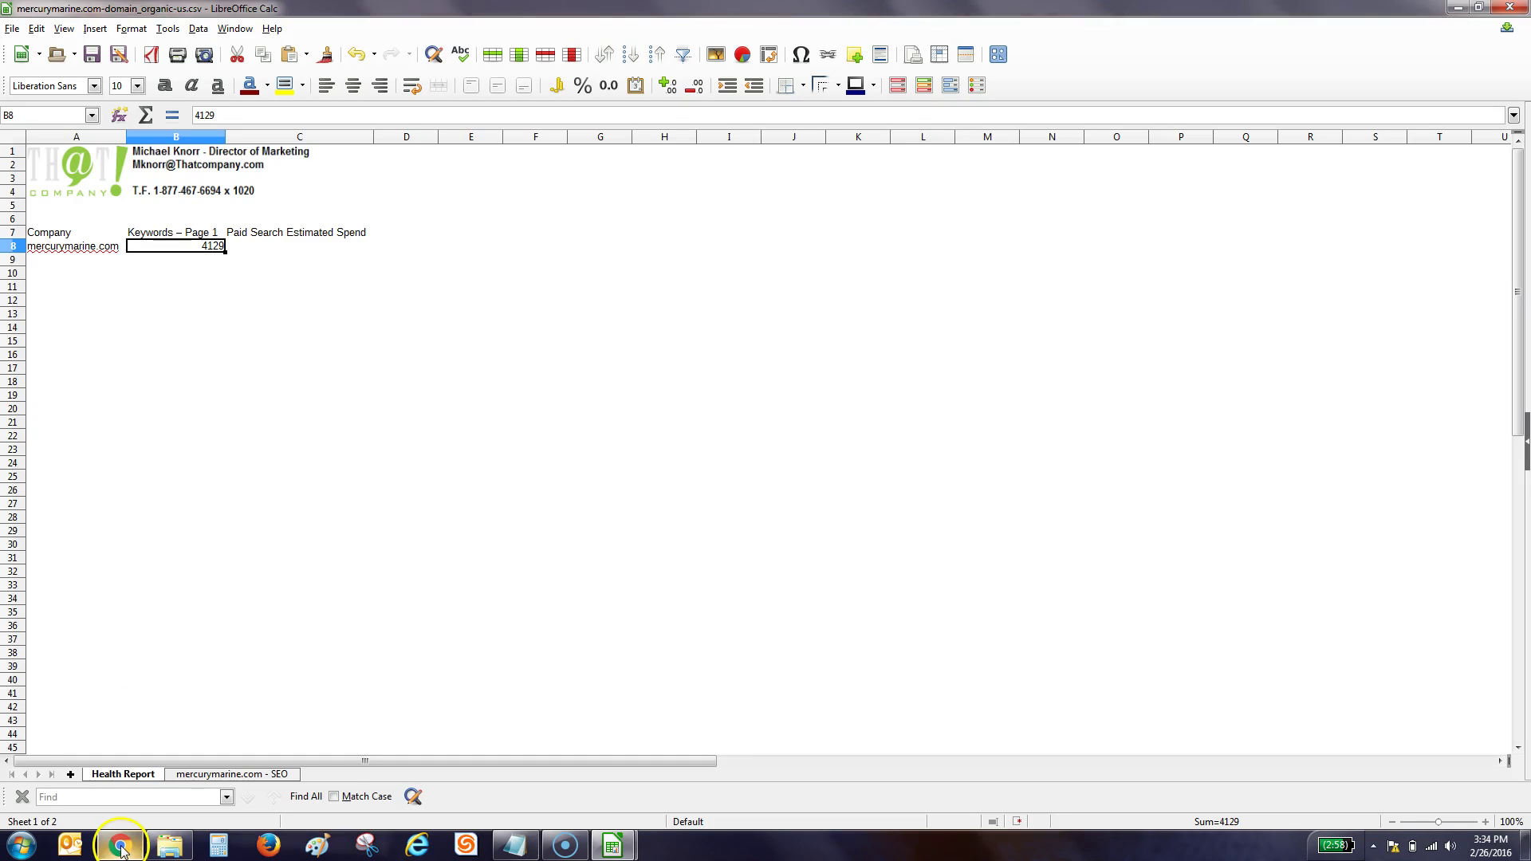
- Enter $0 paid search spend in C8 and centre the A7:C8 summary table
click(295, 247)
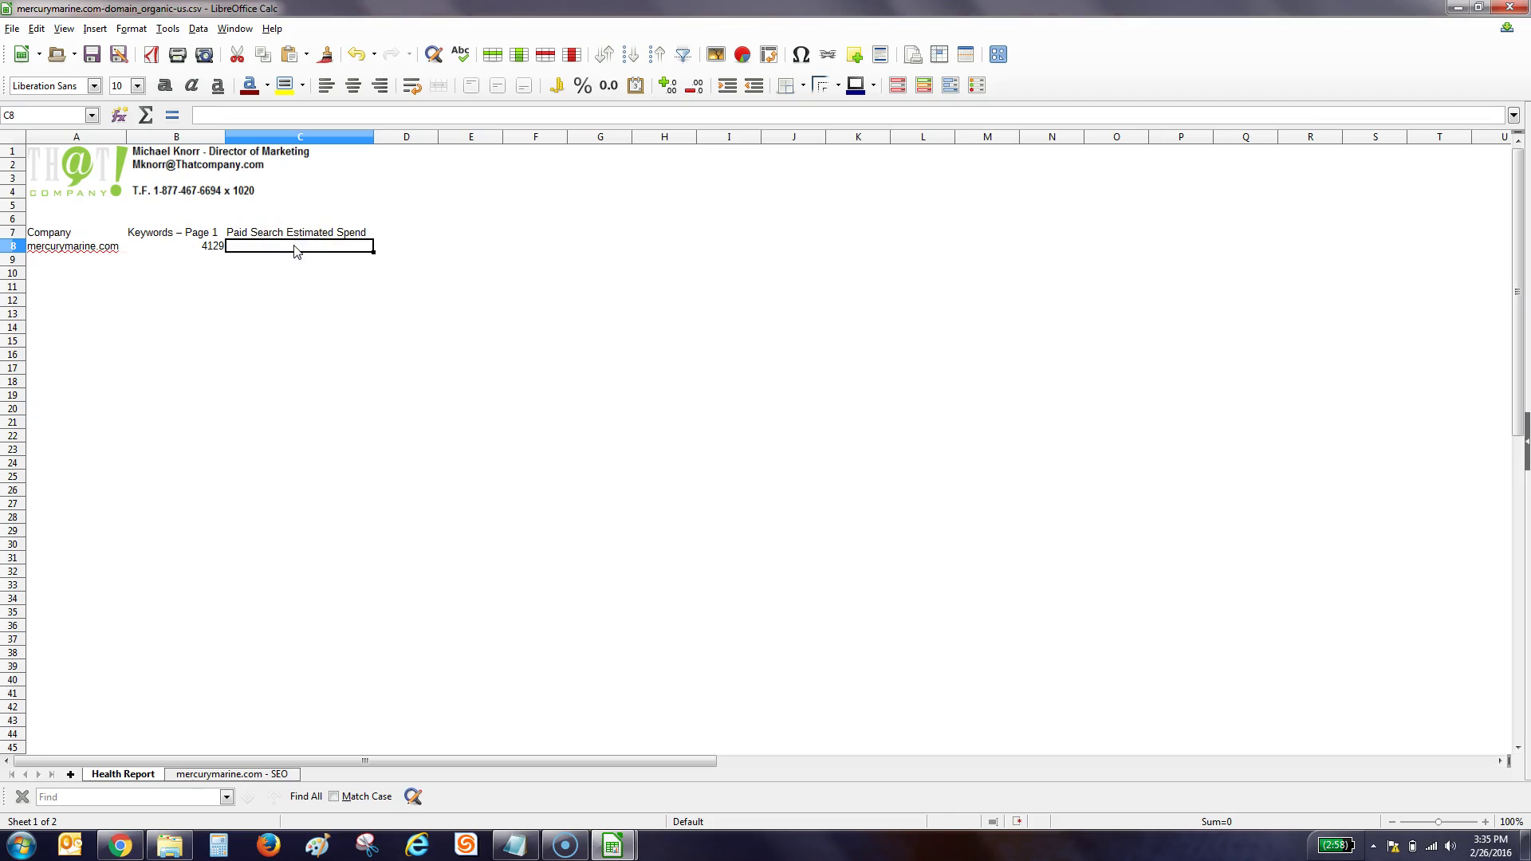
text($0)
key(Return)
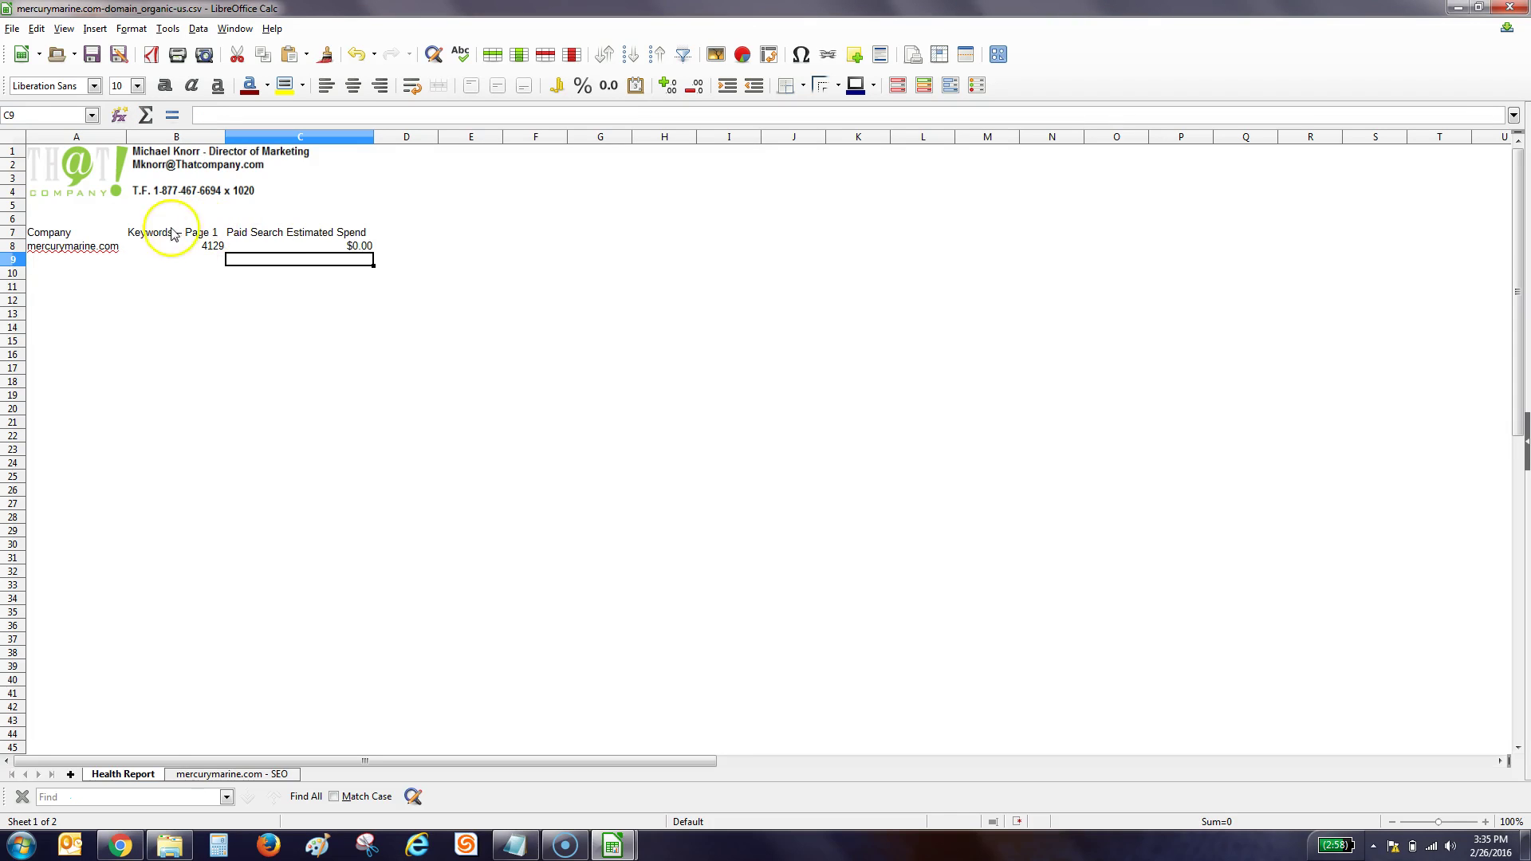
drag(80, 233, 314, 246)
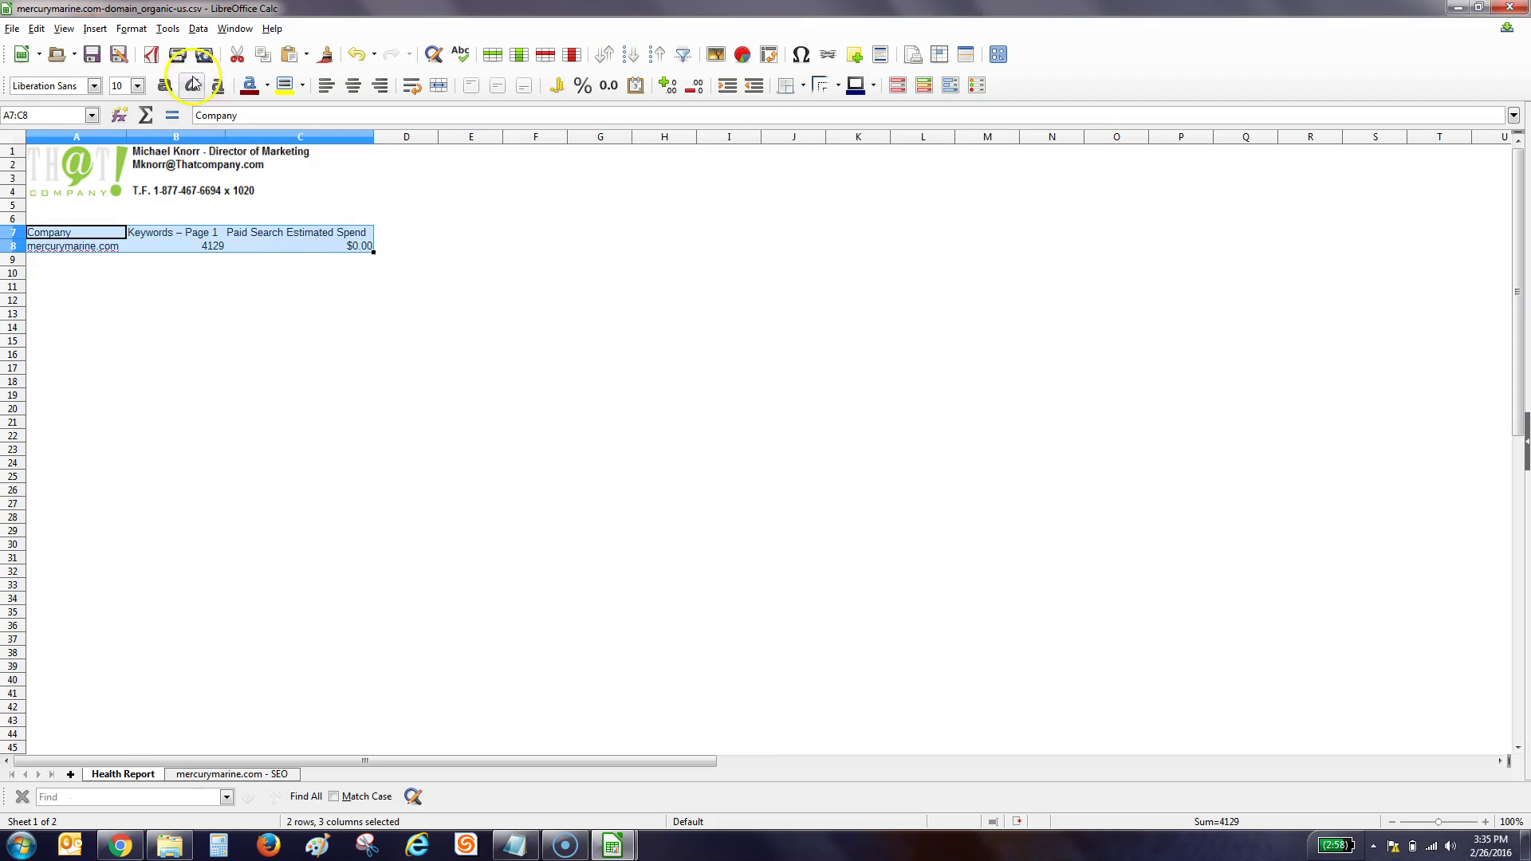
click(353, 86)
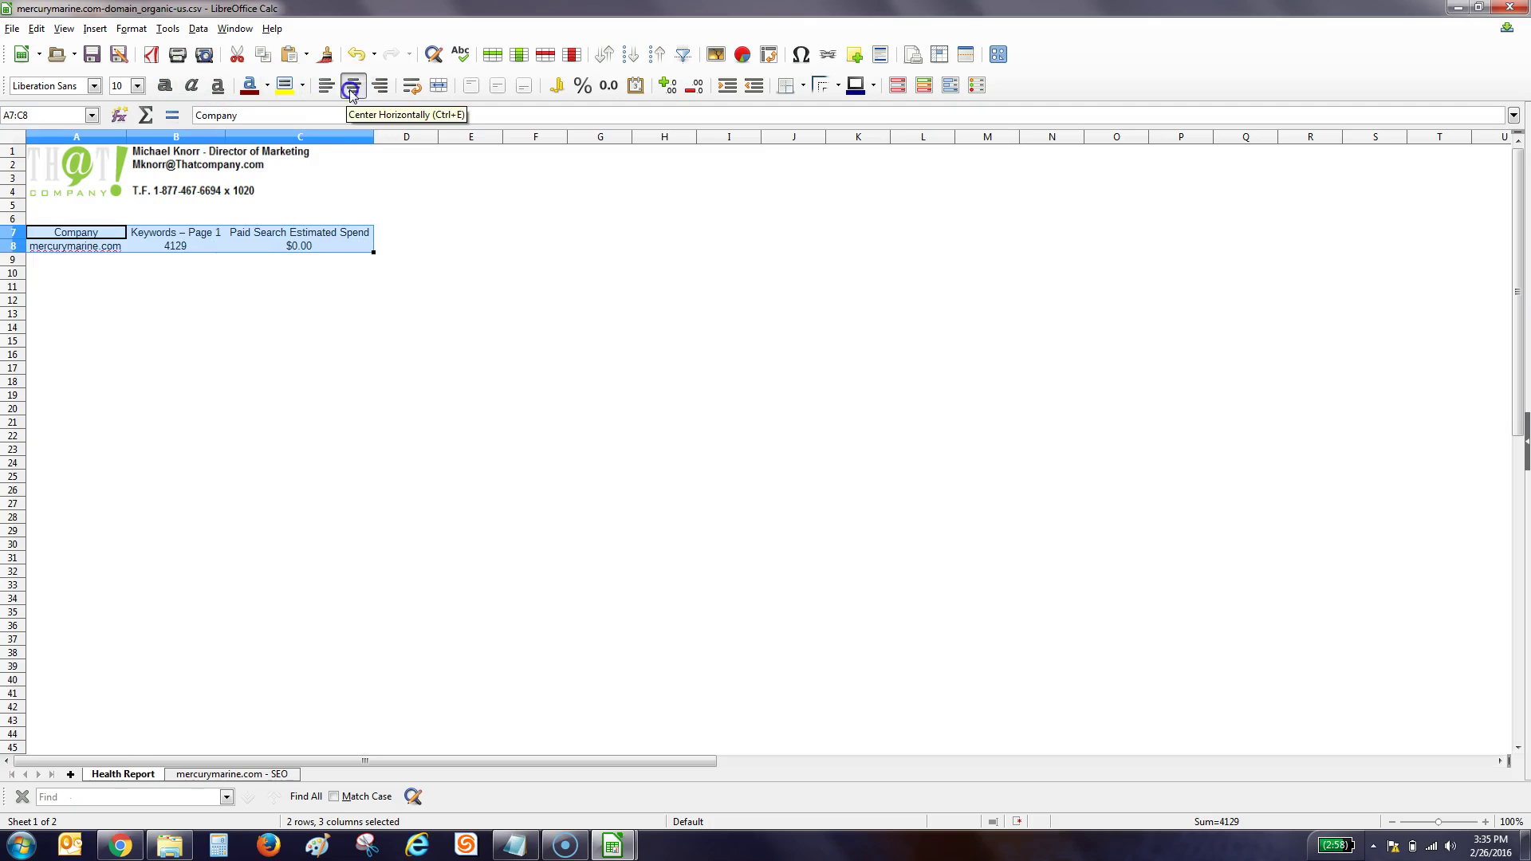
click(84, 276)
- Snip and copy SEMrush's mercurymarine.com Traffic chart, then return to the Health Report
click(118, 846)
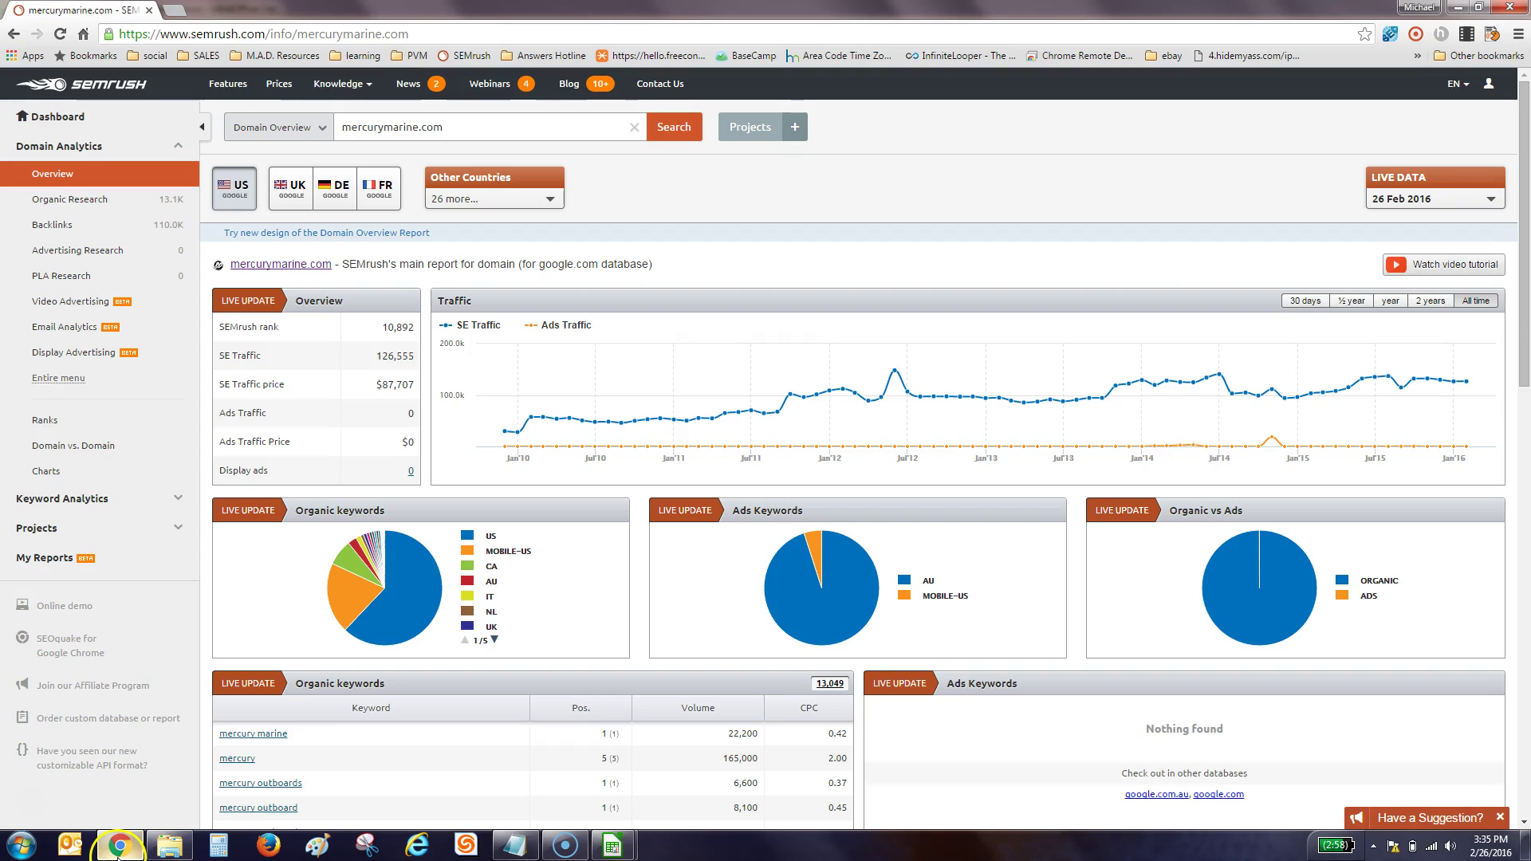
click(373, 848)
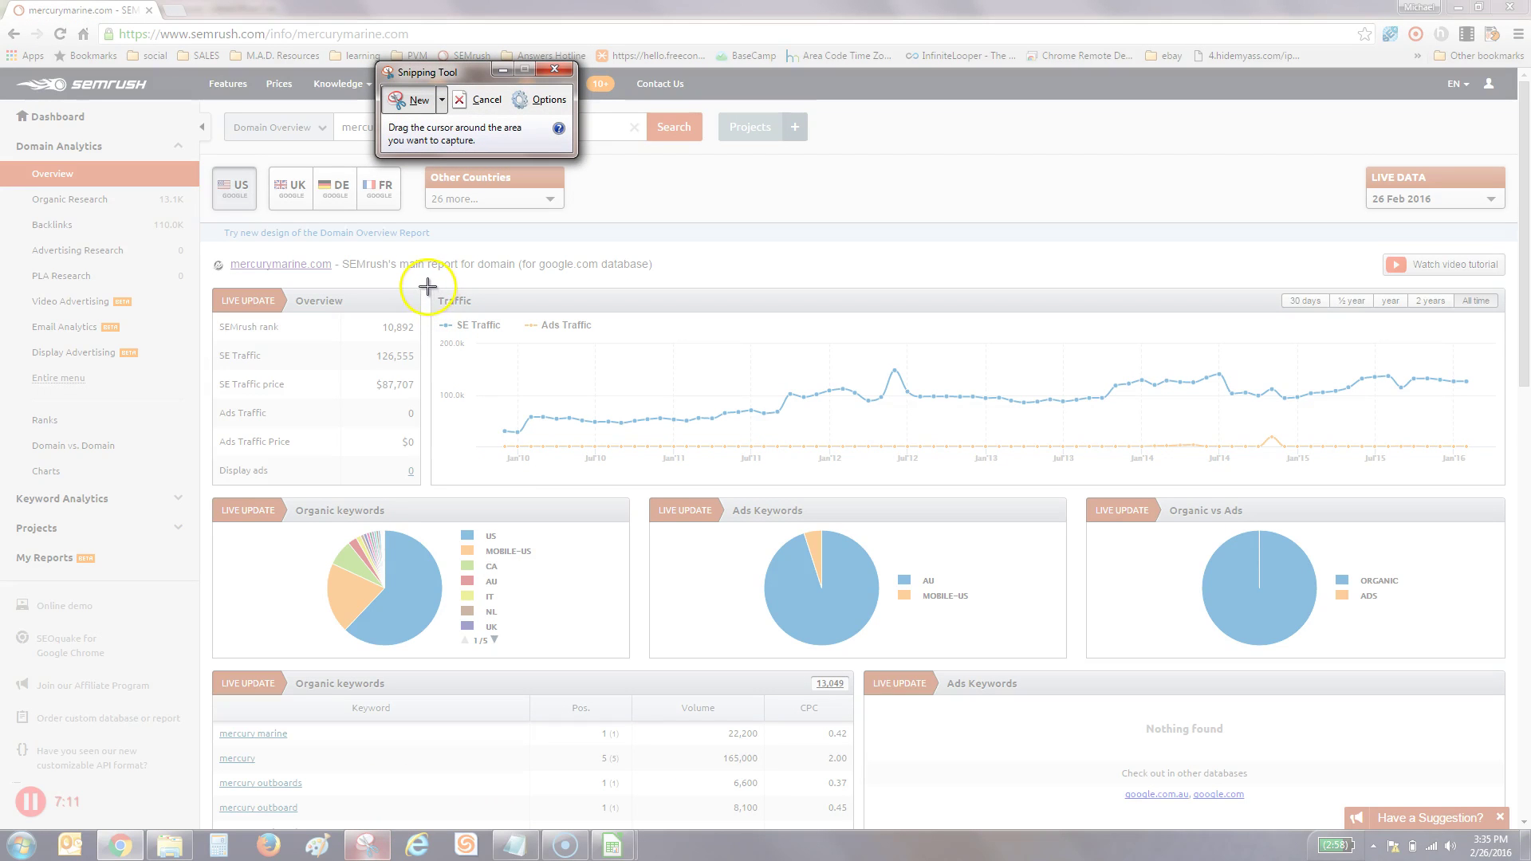
drag(428, 286, 1509, 487)
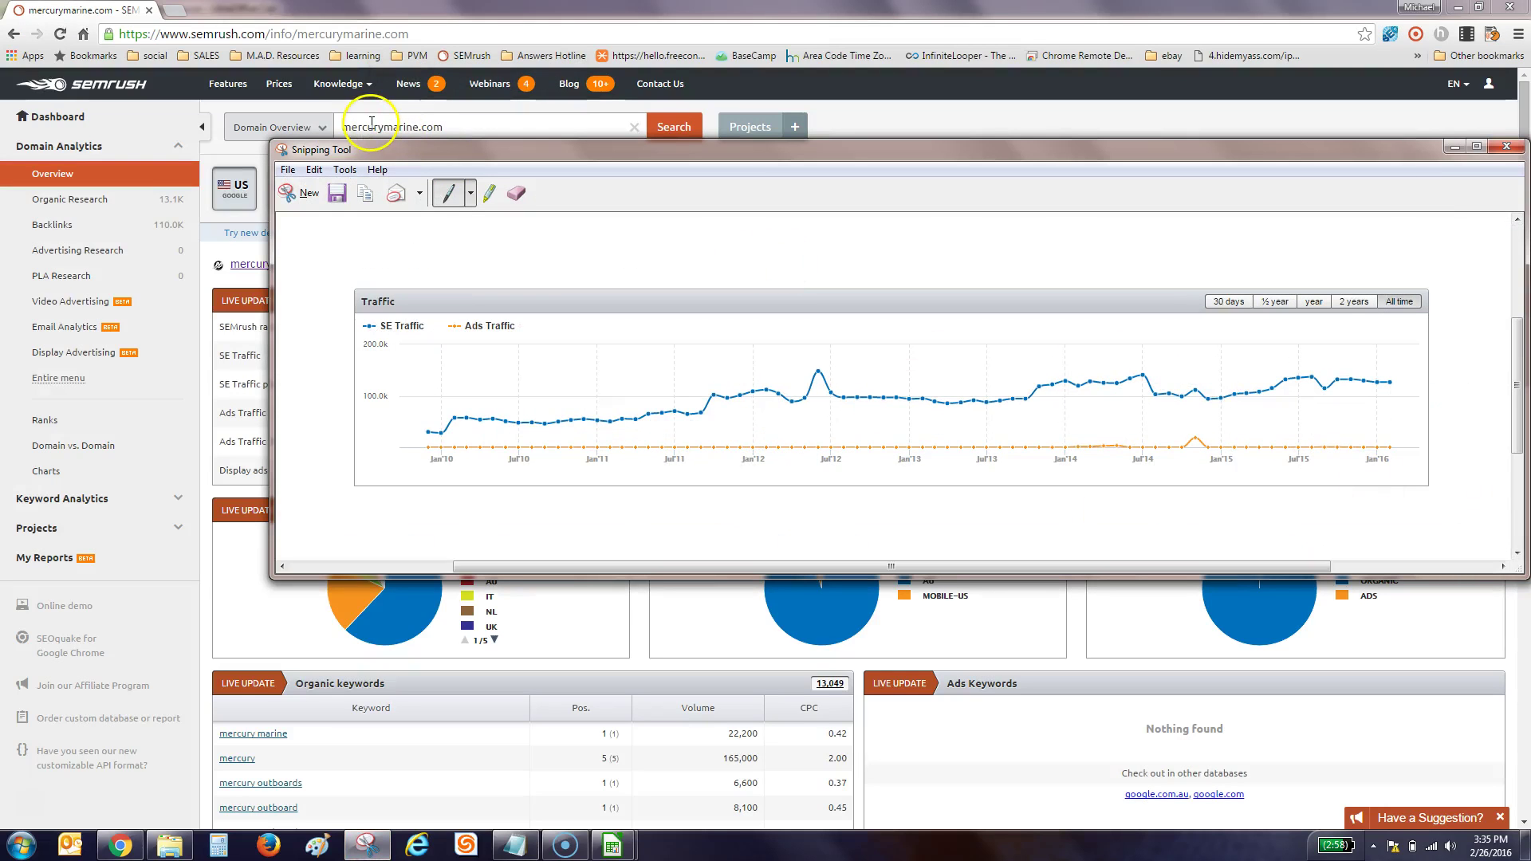
click(316, 177)
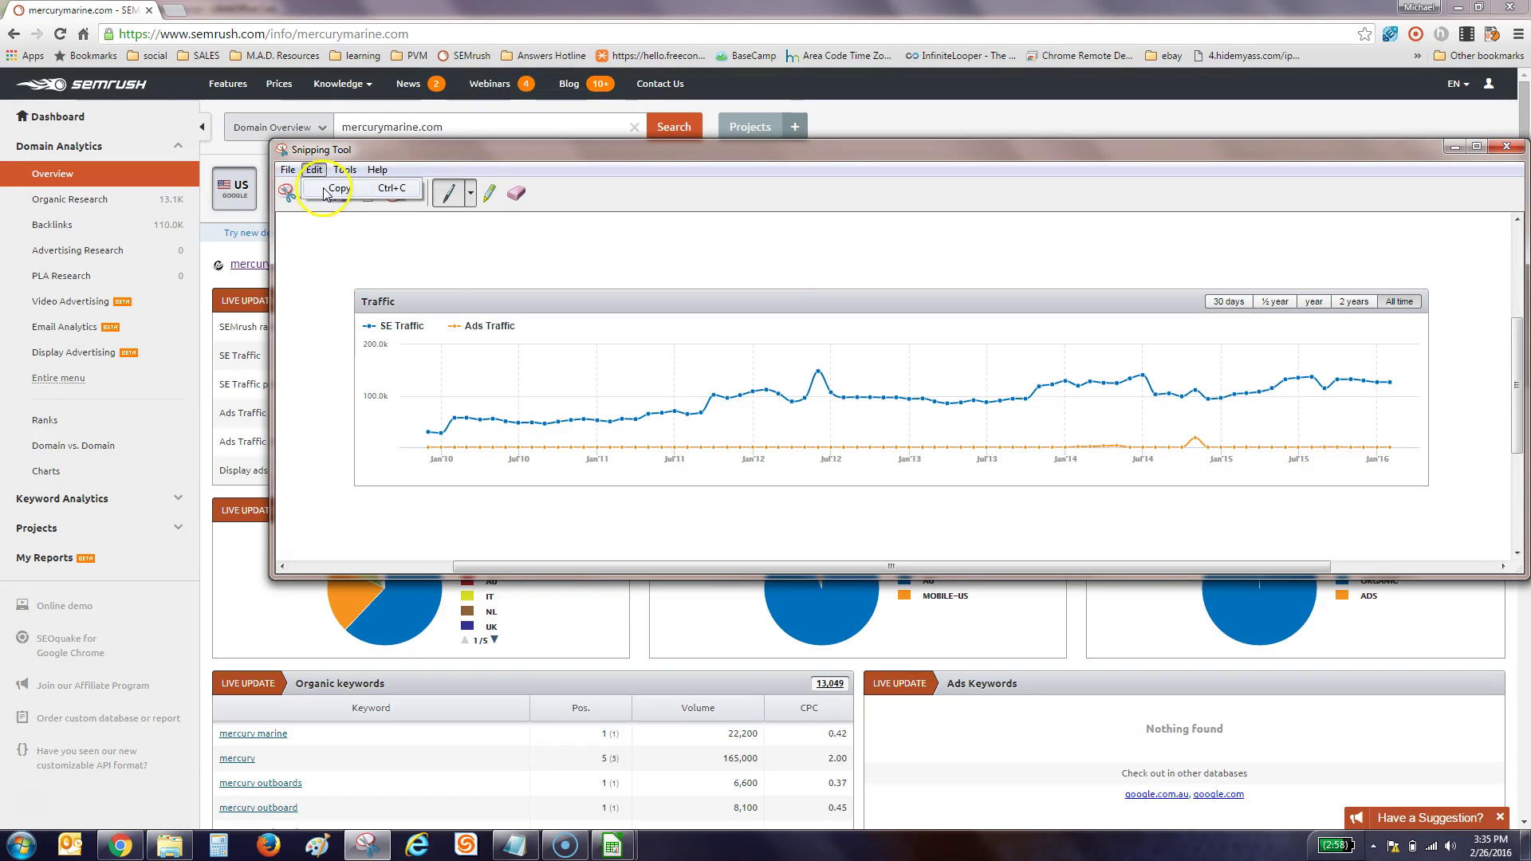
click(335, 188)
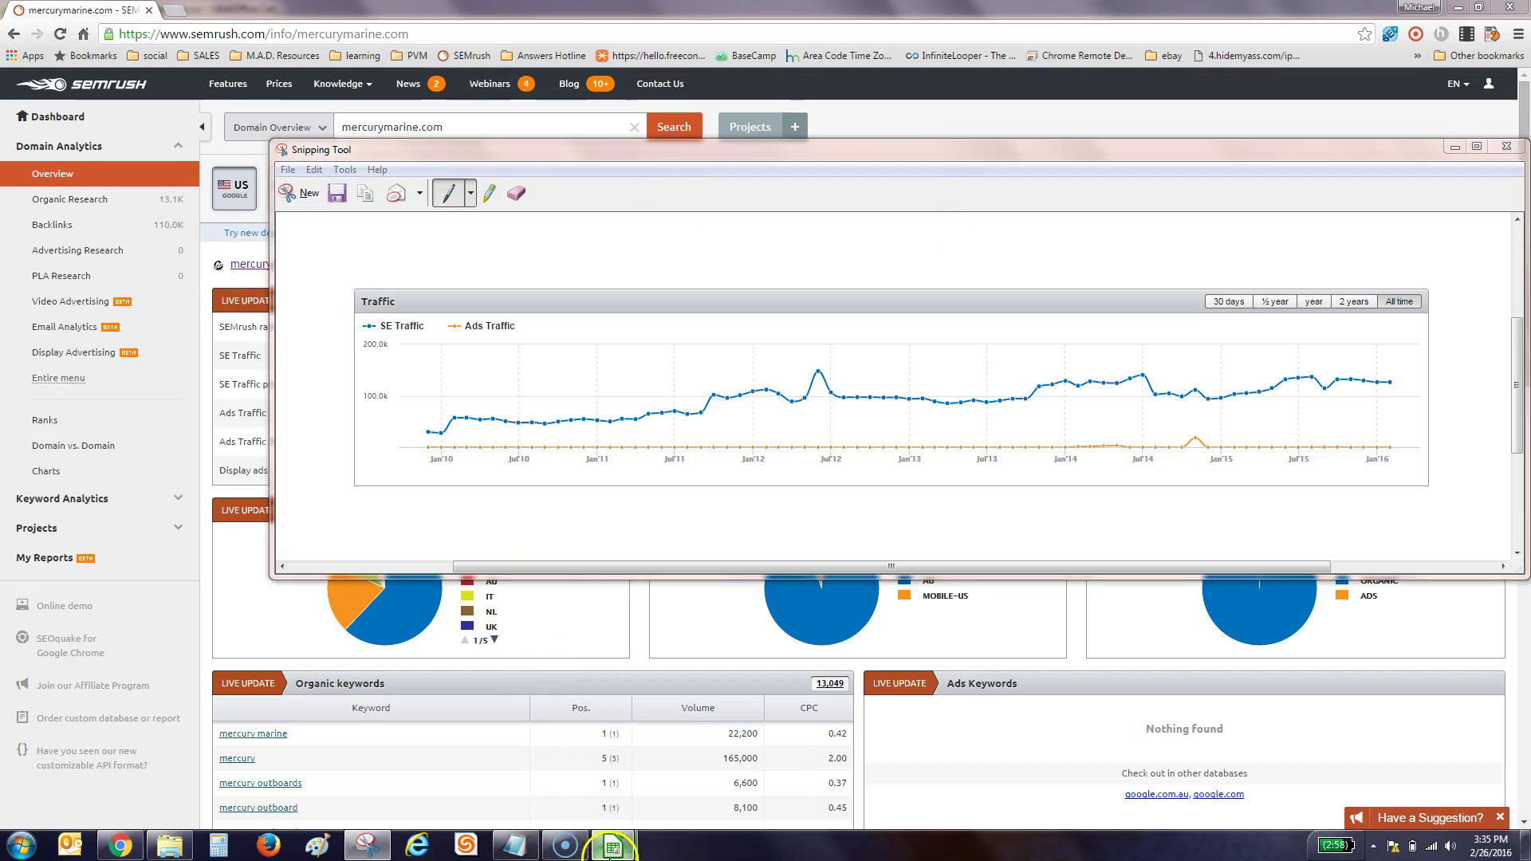
mouse_move(611, 845)
click(682, 789)
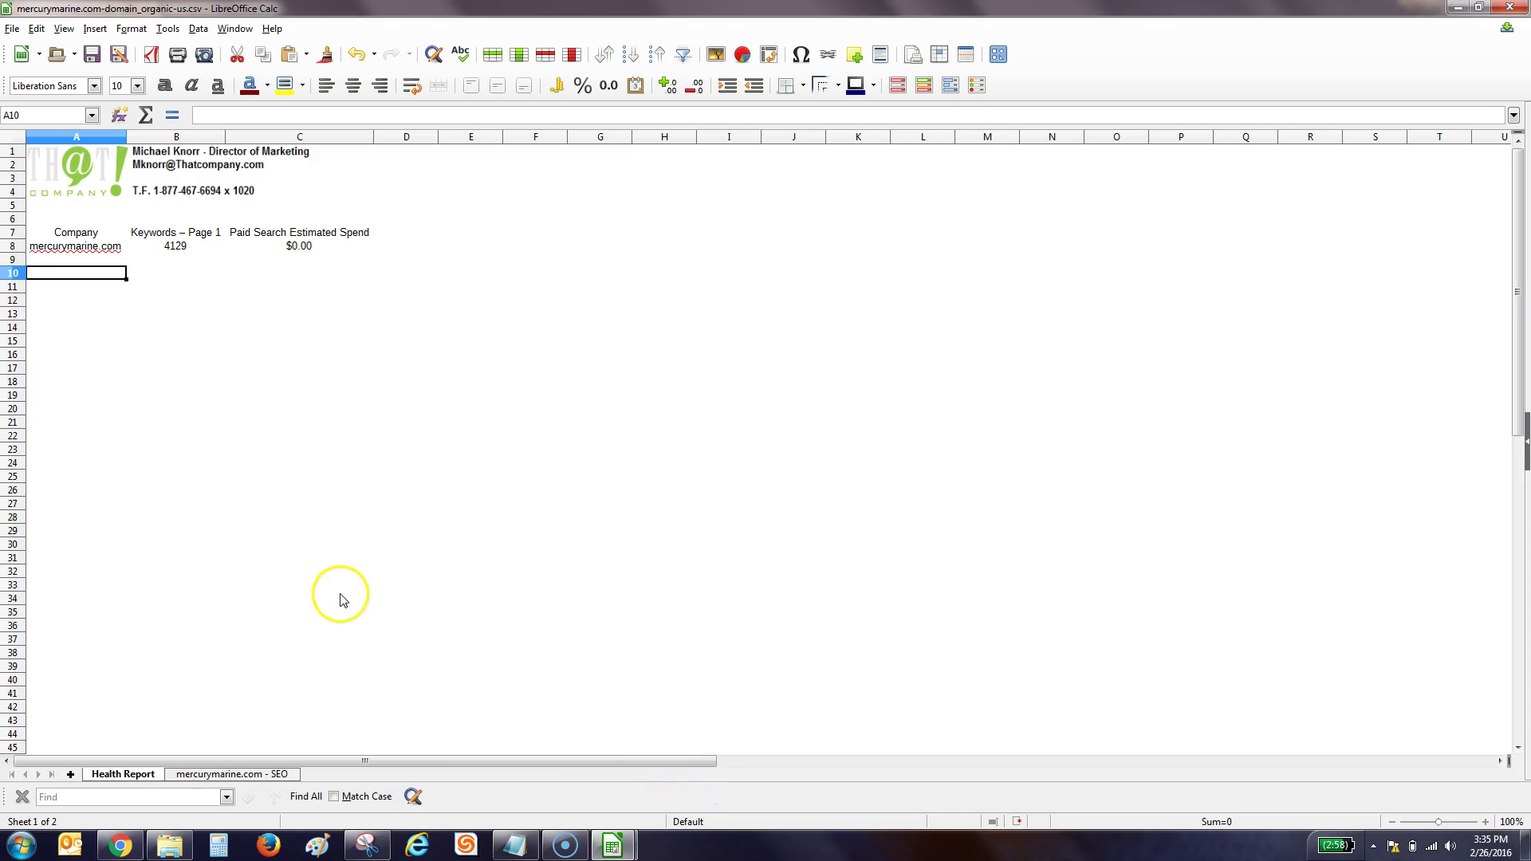
- Paste the Traffic chart at A10 and repeat the A7:C7 header row at A26
key(ctrl+v)
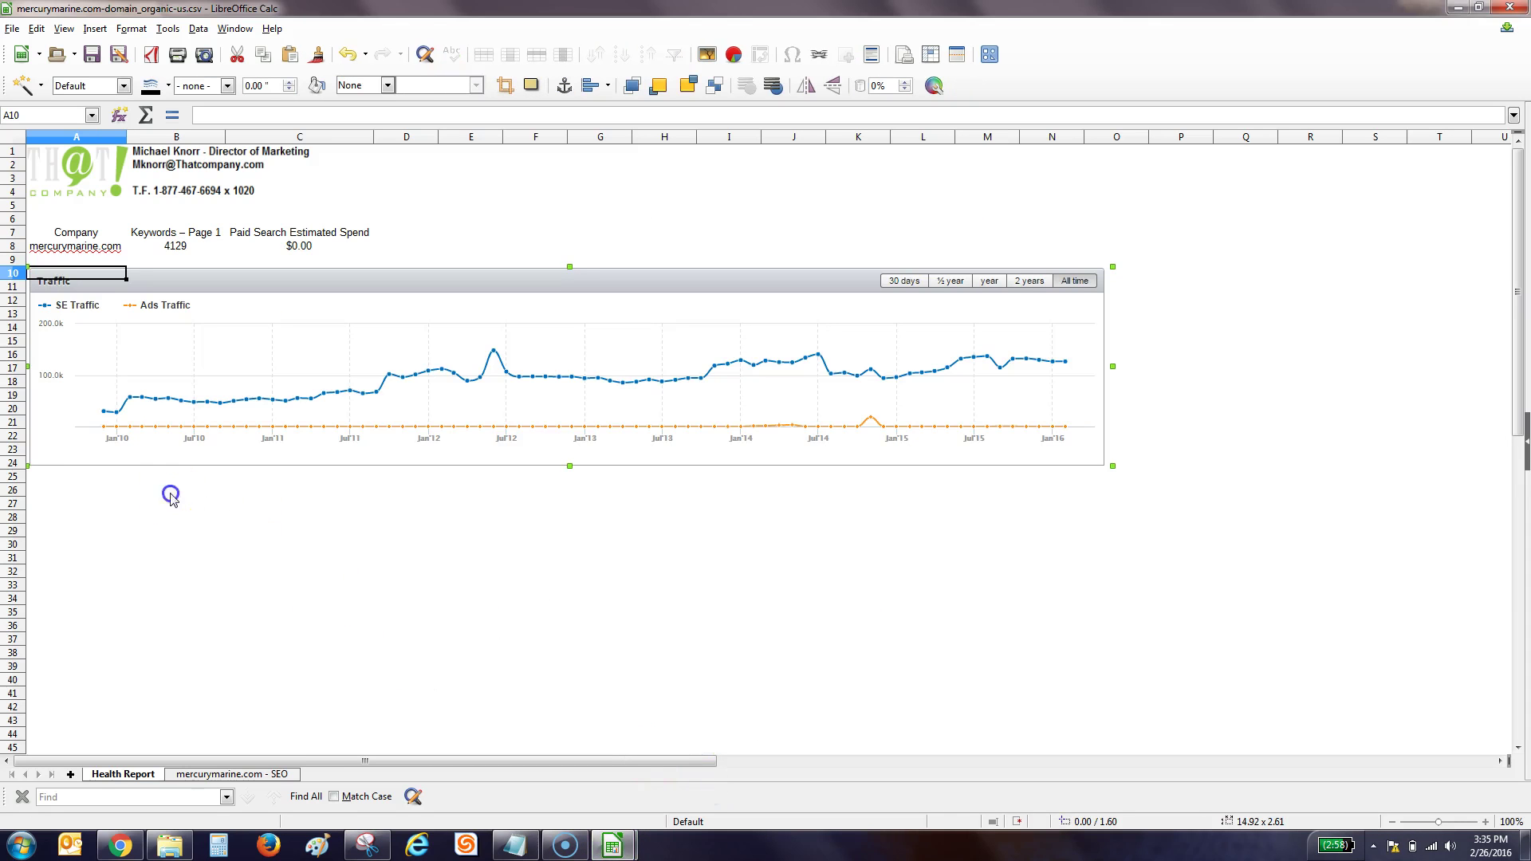
click(171, 493)
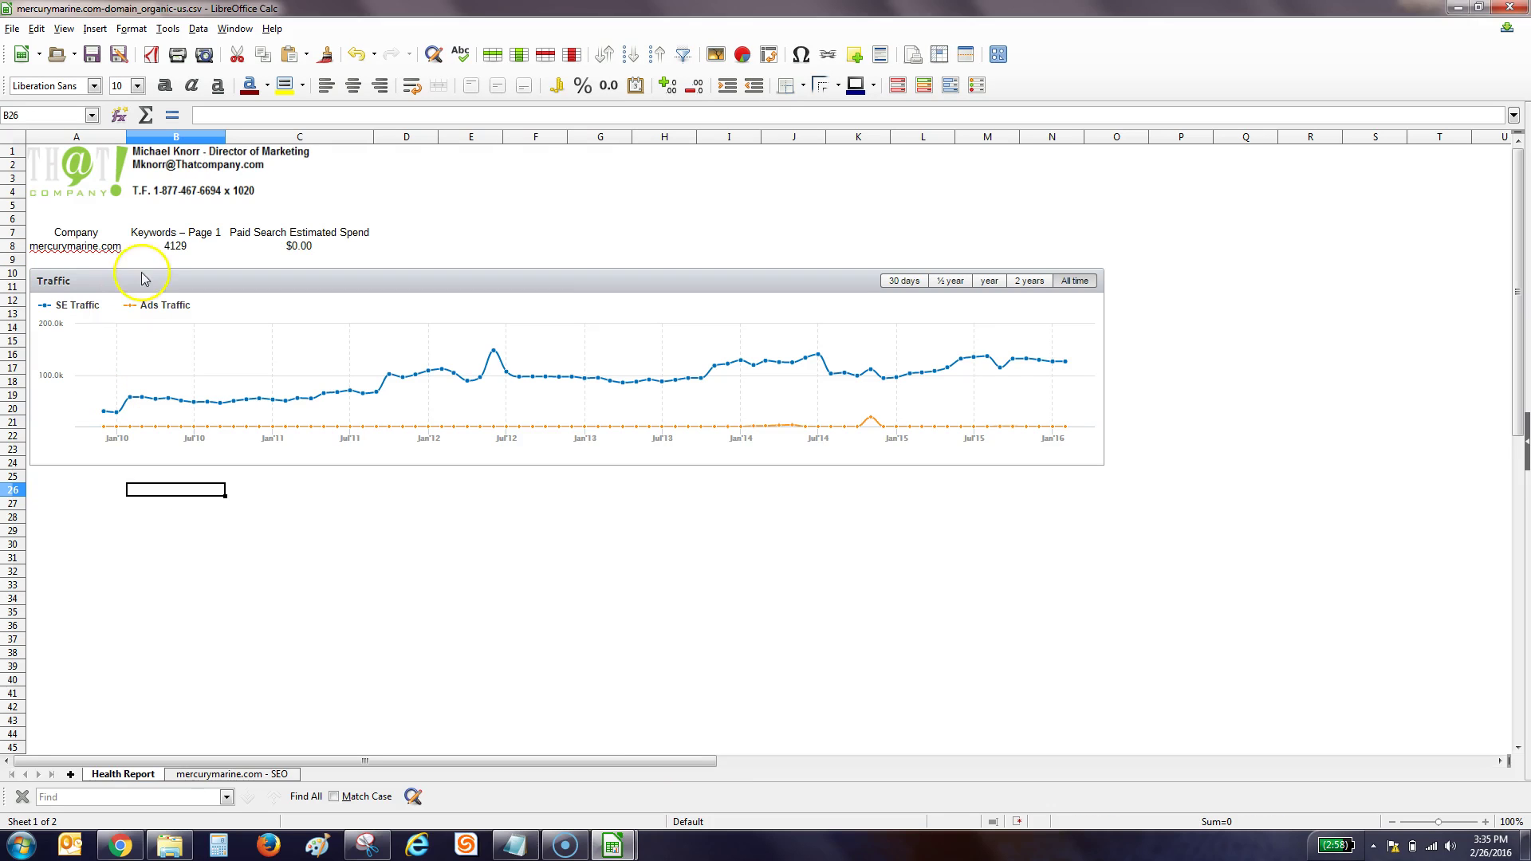
drag(80, 232, 264, 242)
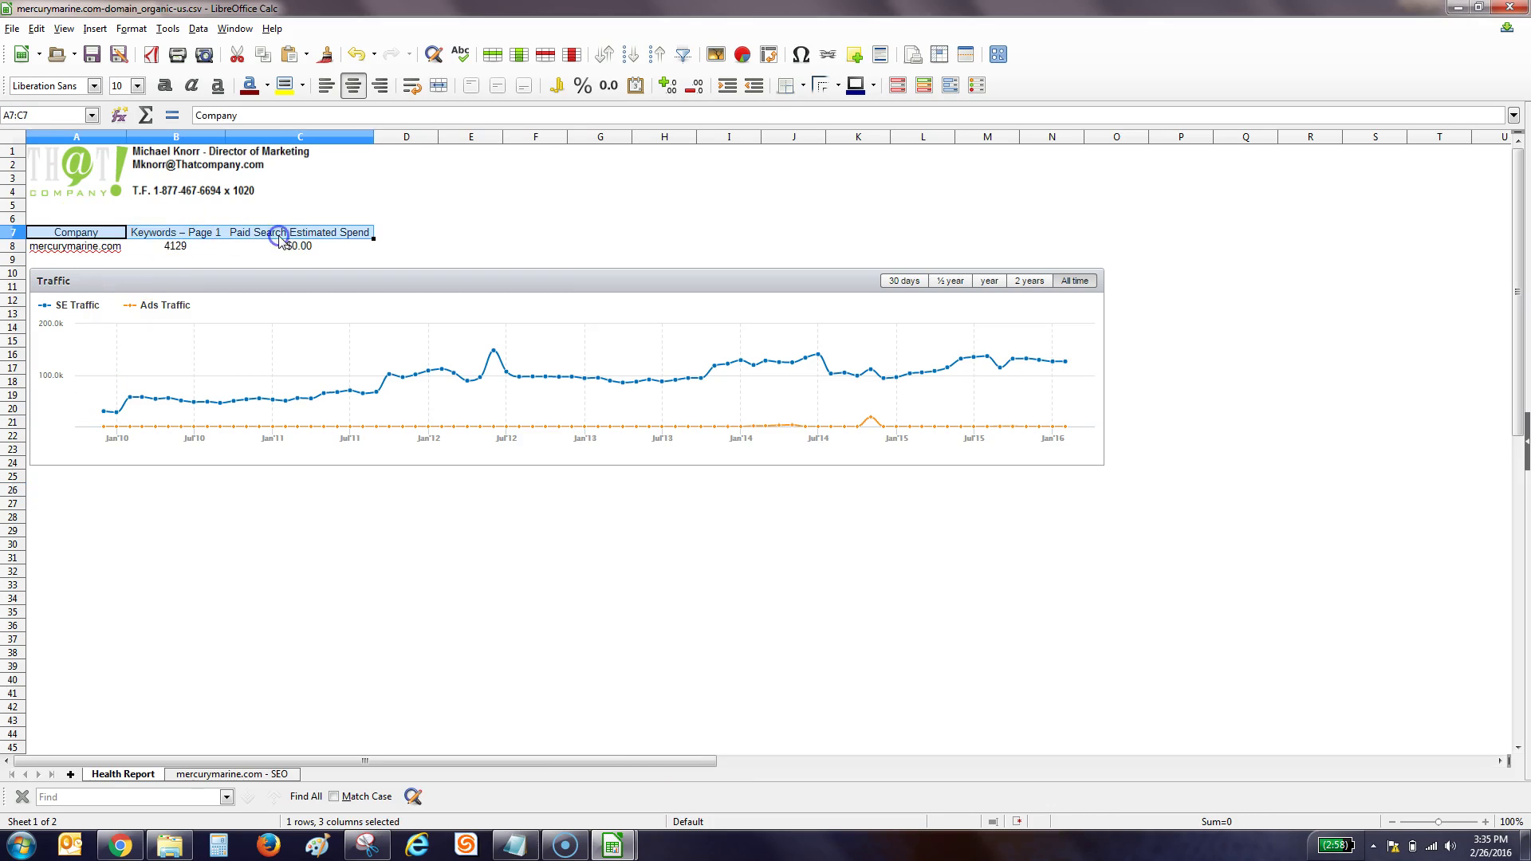
click(68, 492)
key(ctrl+v)
click(142, 564)
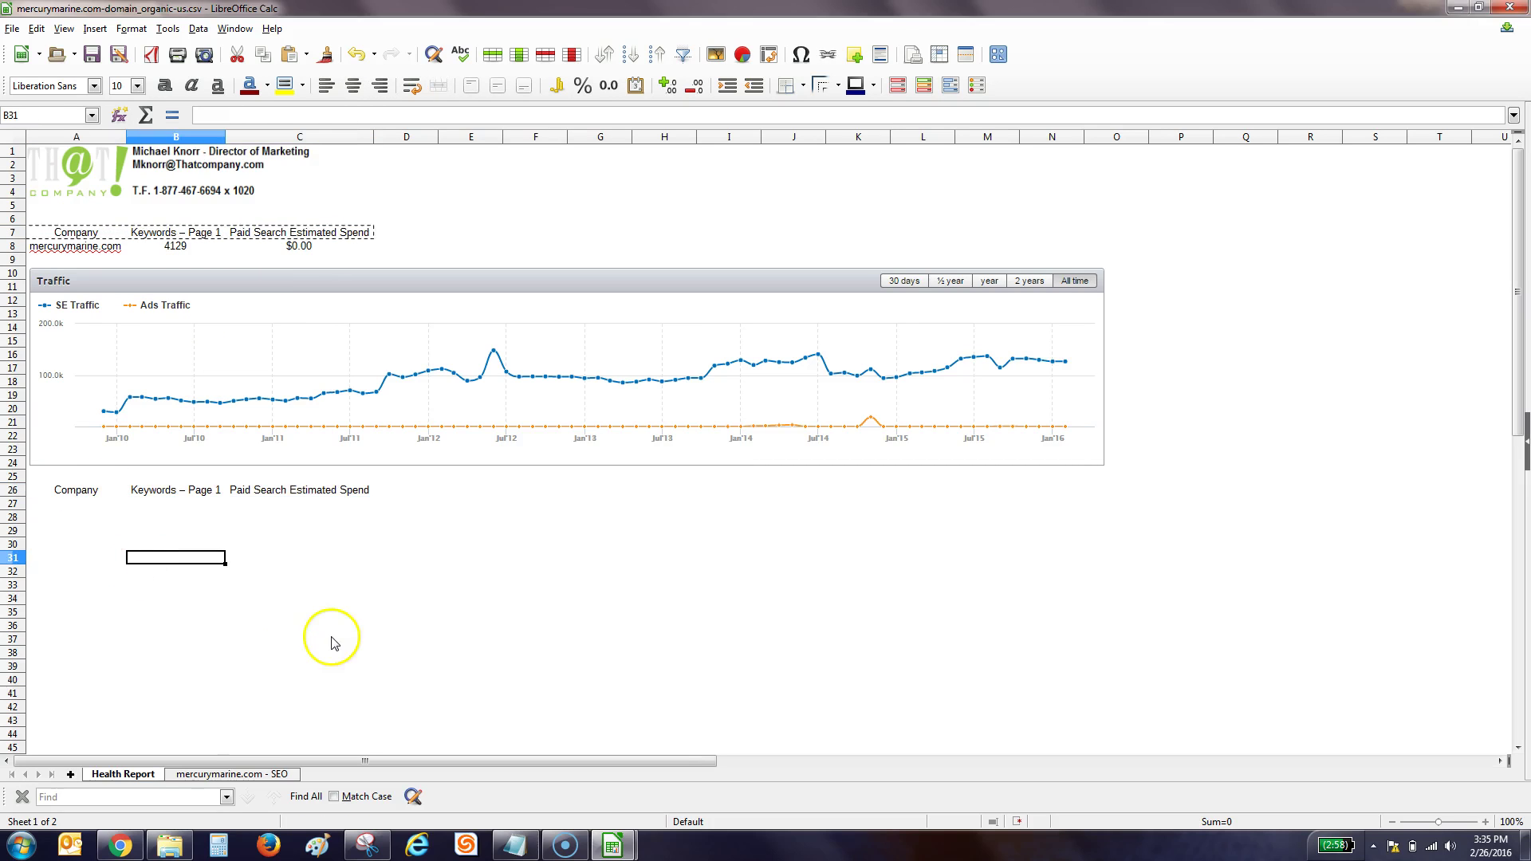
- Put yamahaoutboards.com from the competitor list into SEMrush's domain search box
click(127, 847)
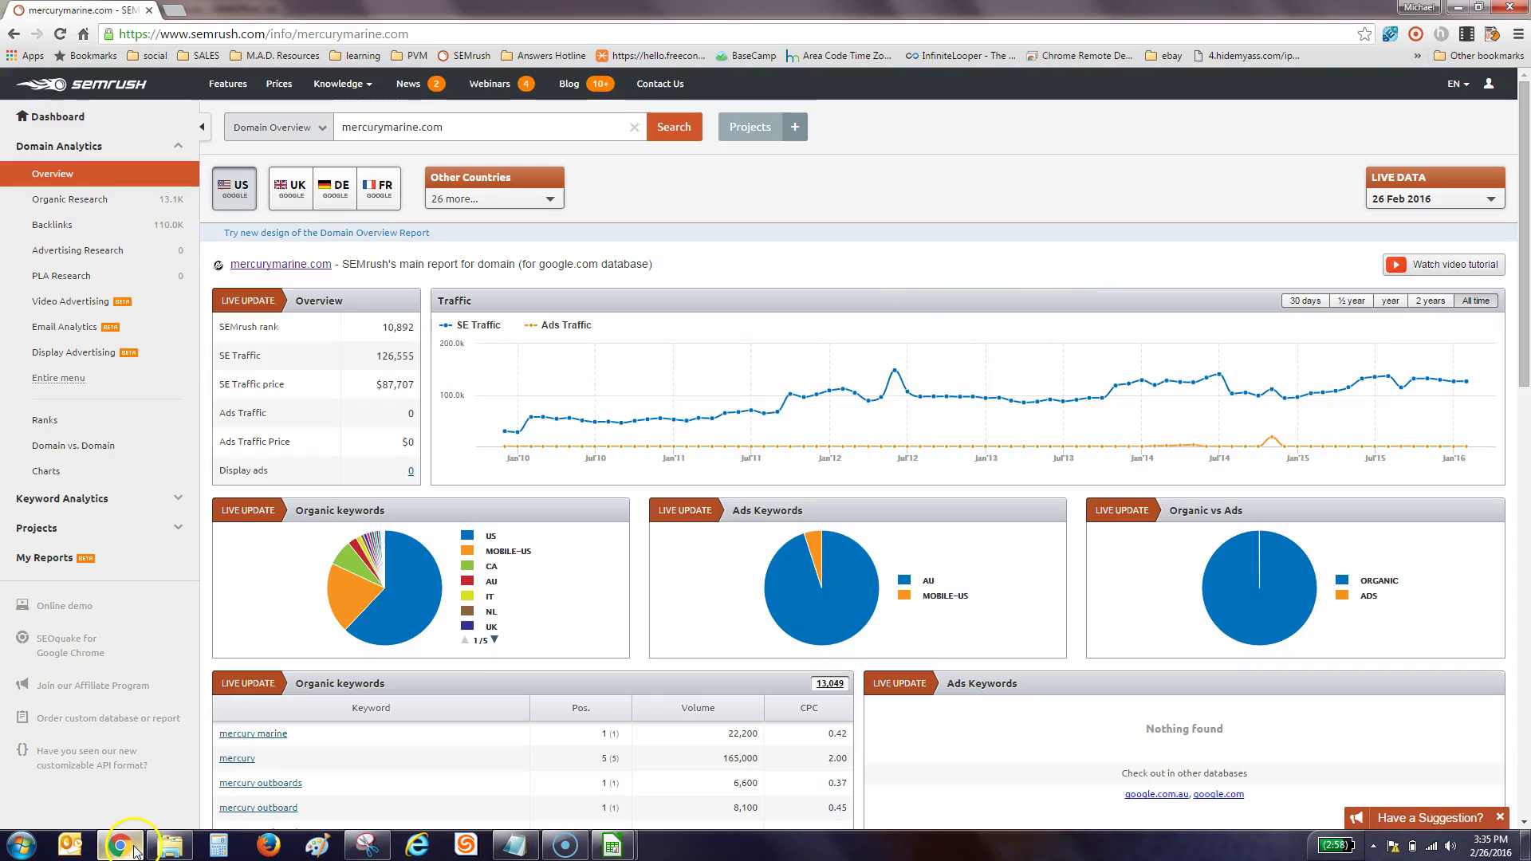
click(515, 845)
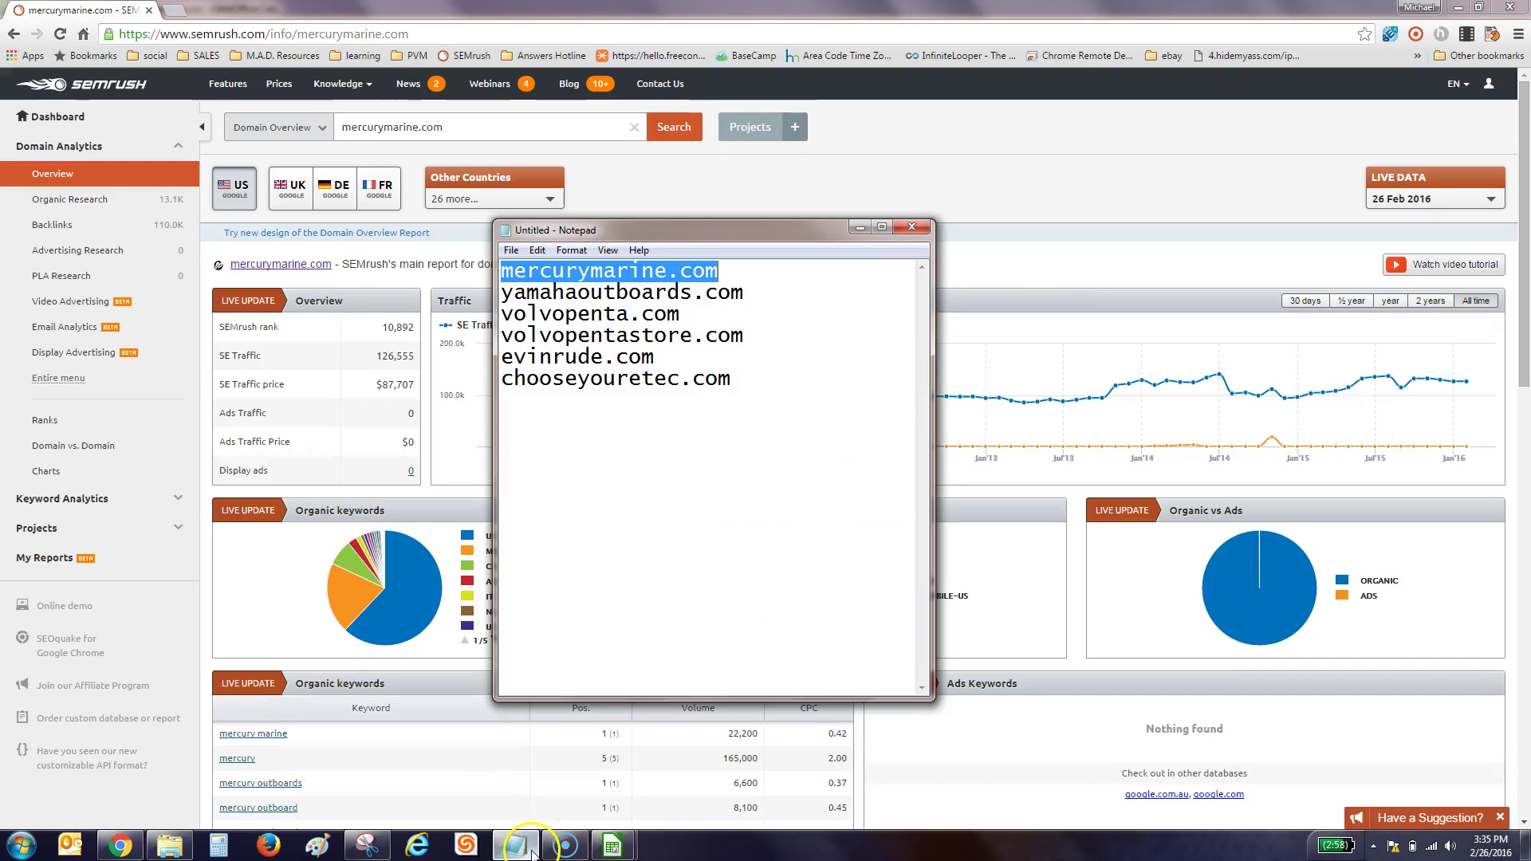
double_click(677, 293)
key(ctrl+c)
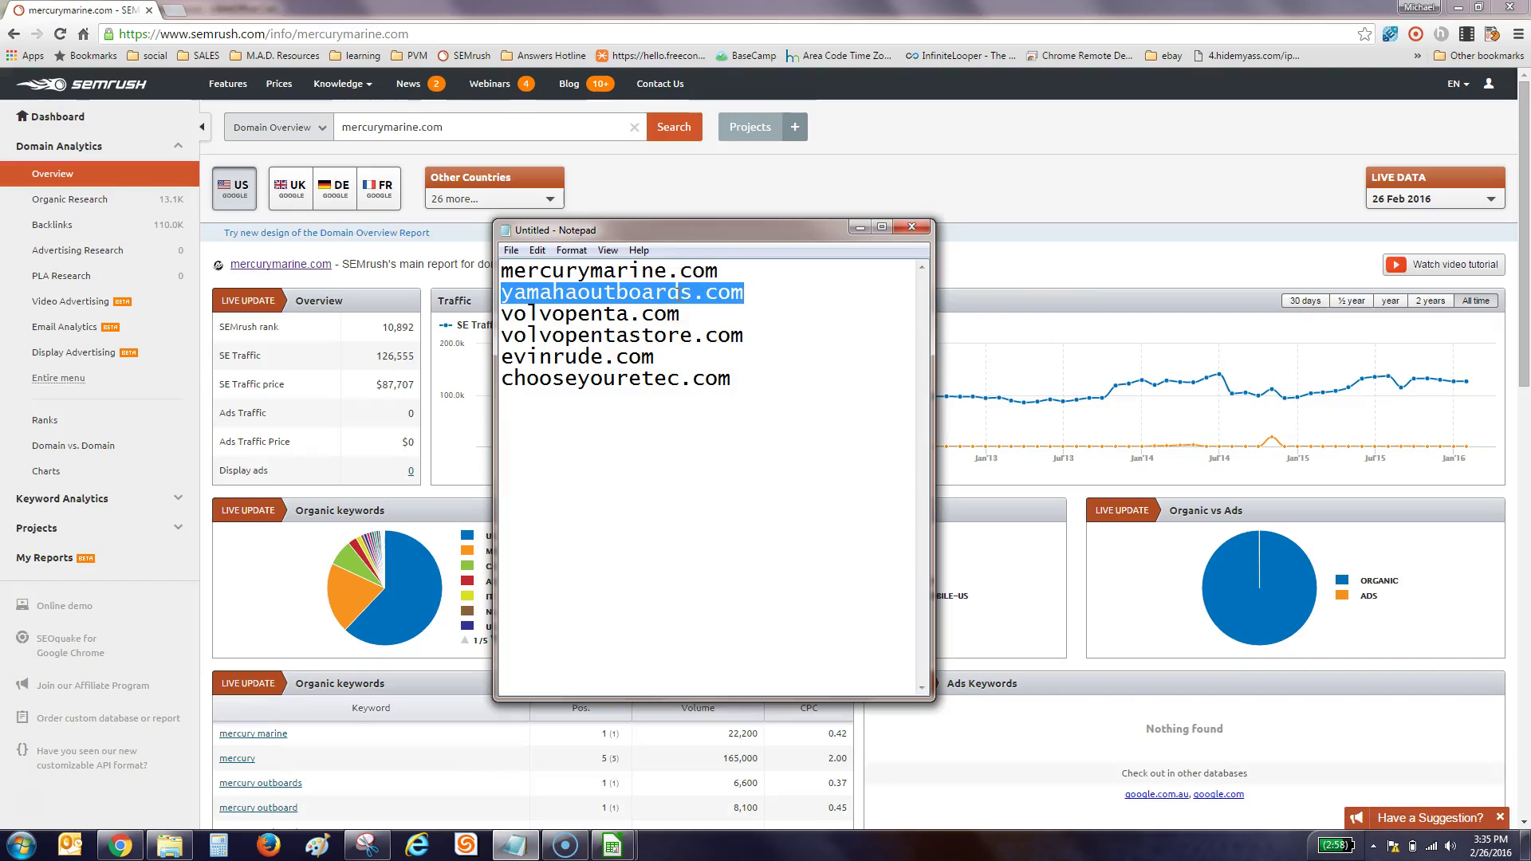
click(457, 129)
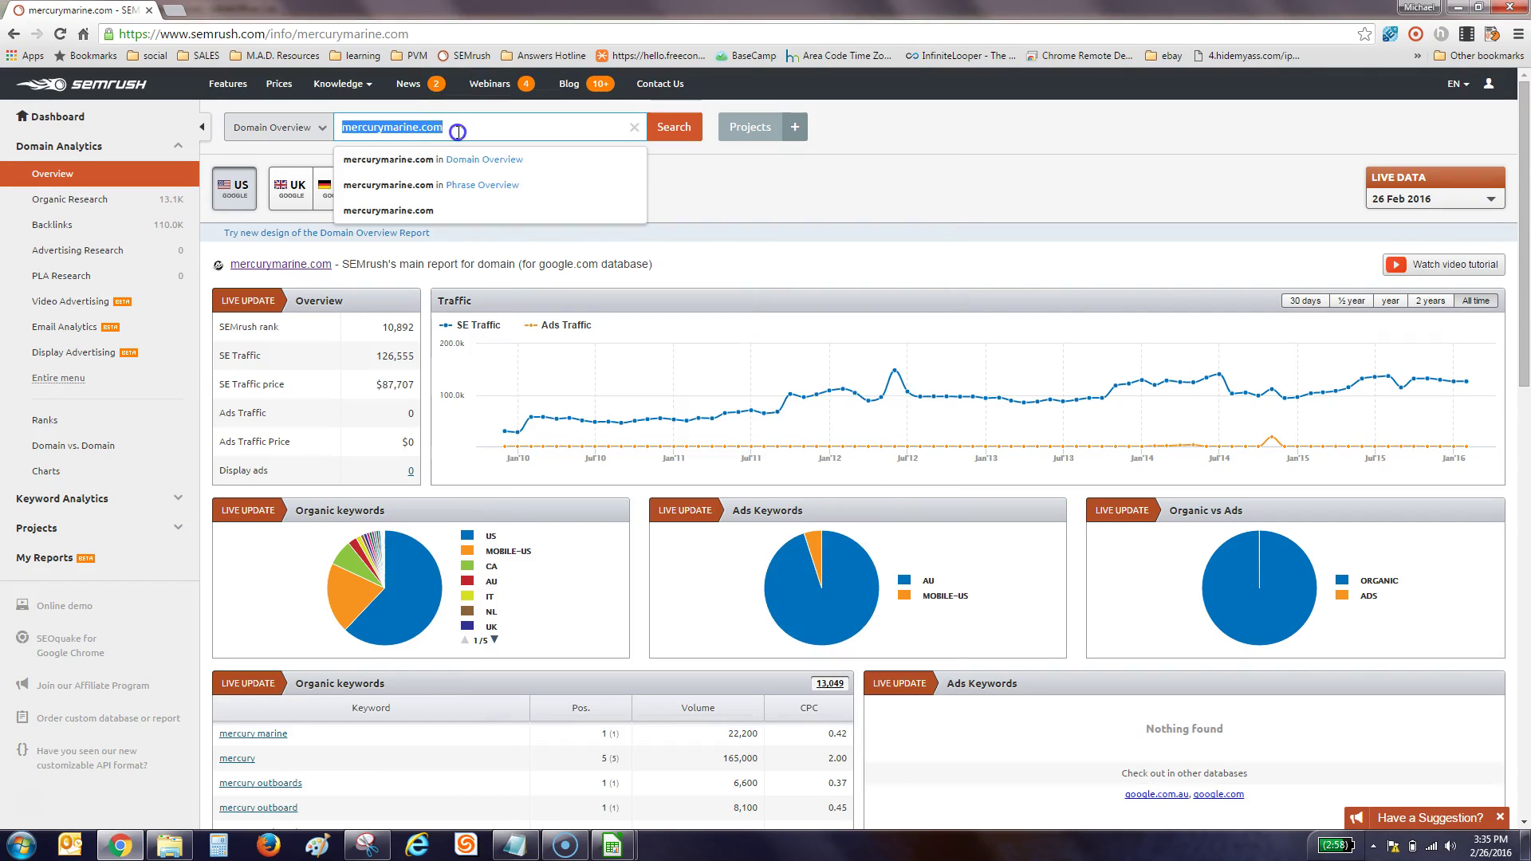
key(ctrl+v)
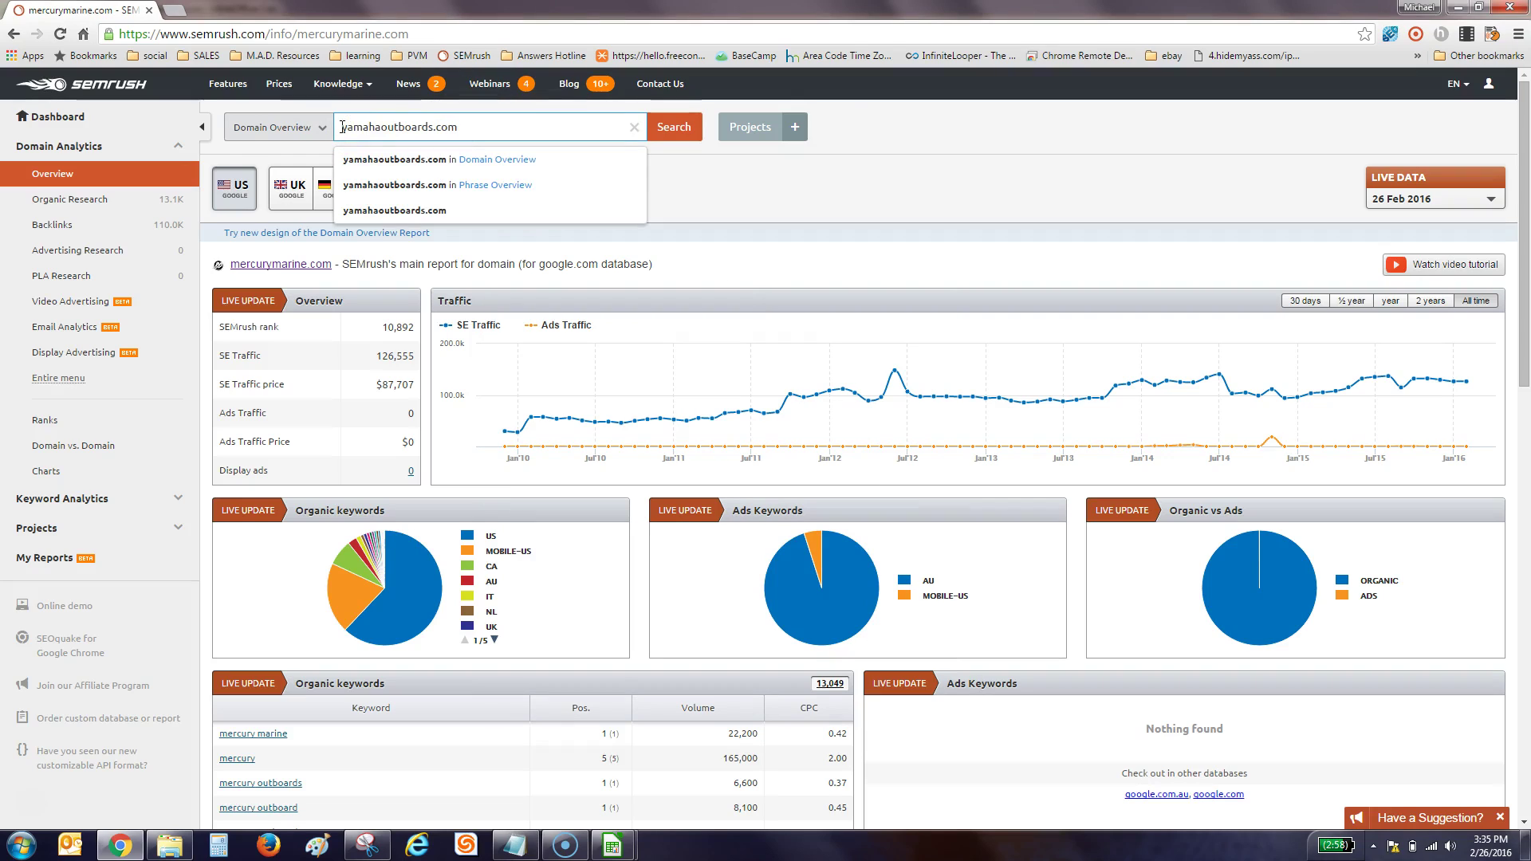
click(342, 126)
text(http)
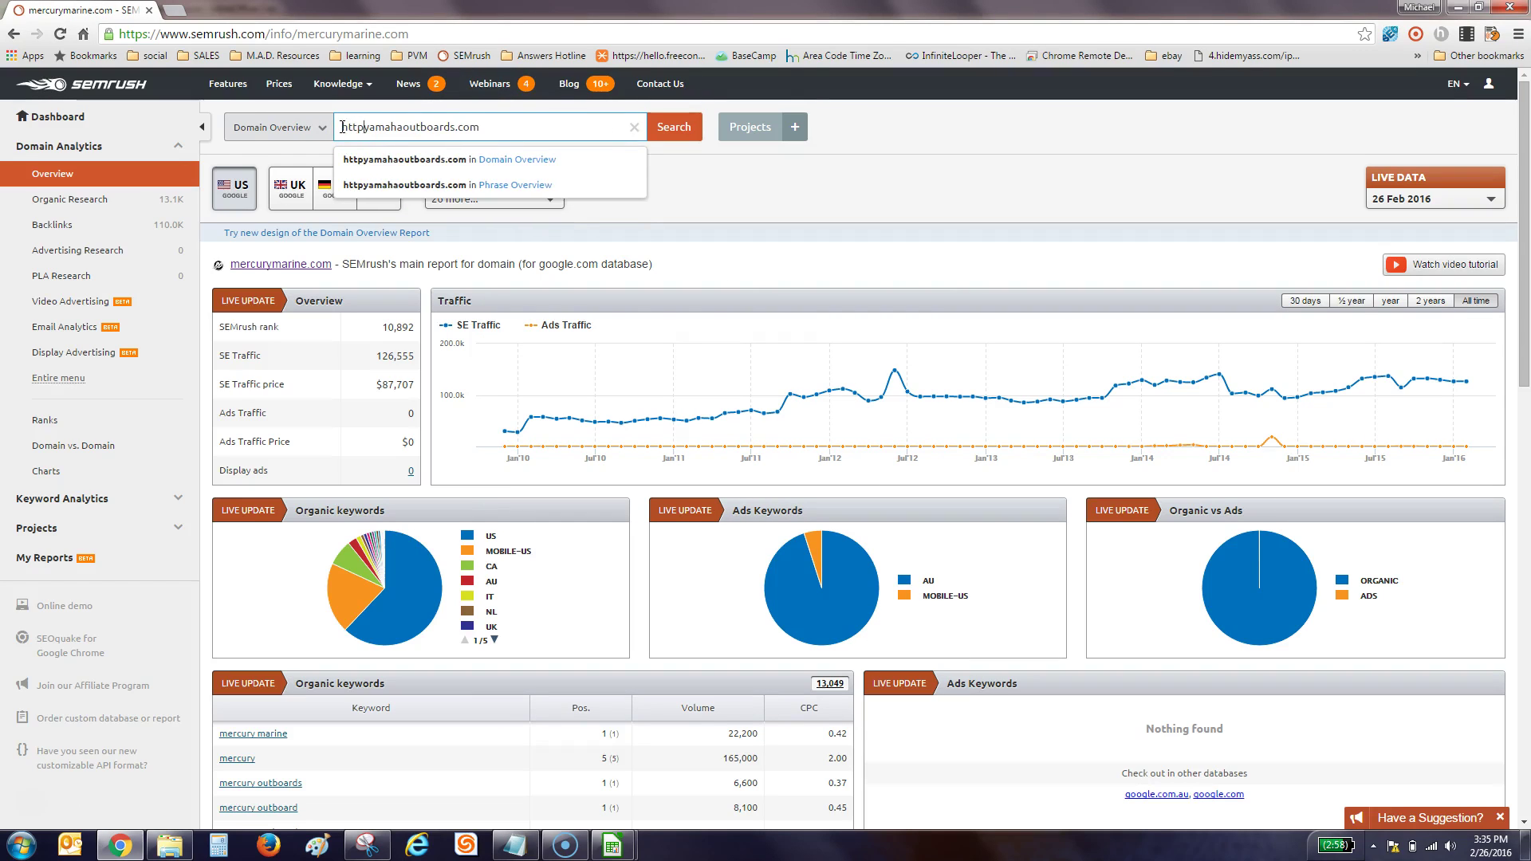
text(://wwww.)
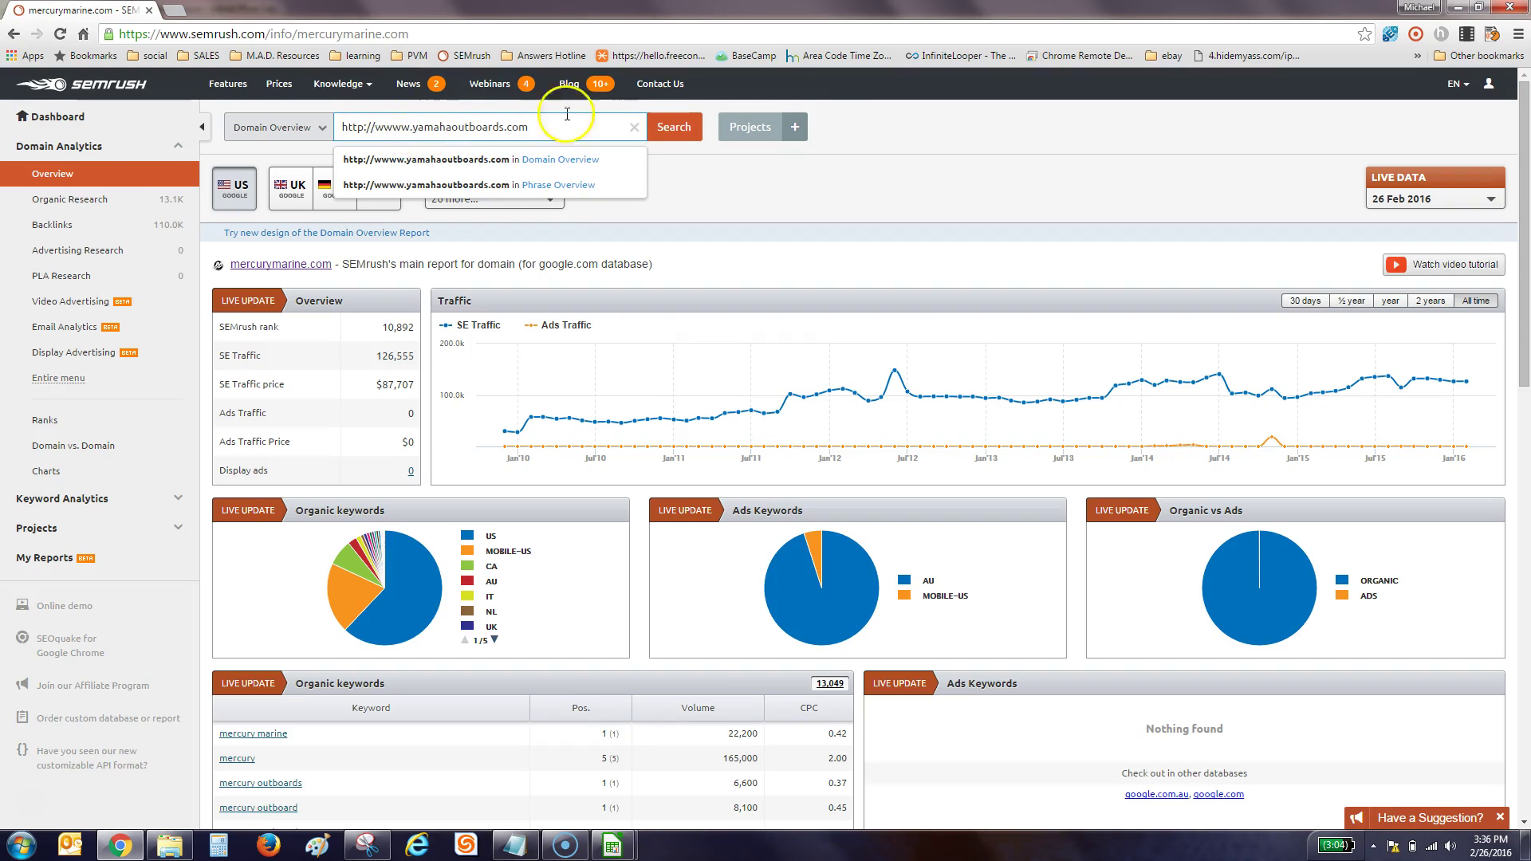
click(674, 131)
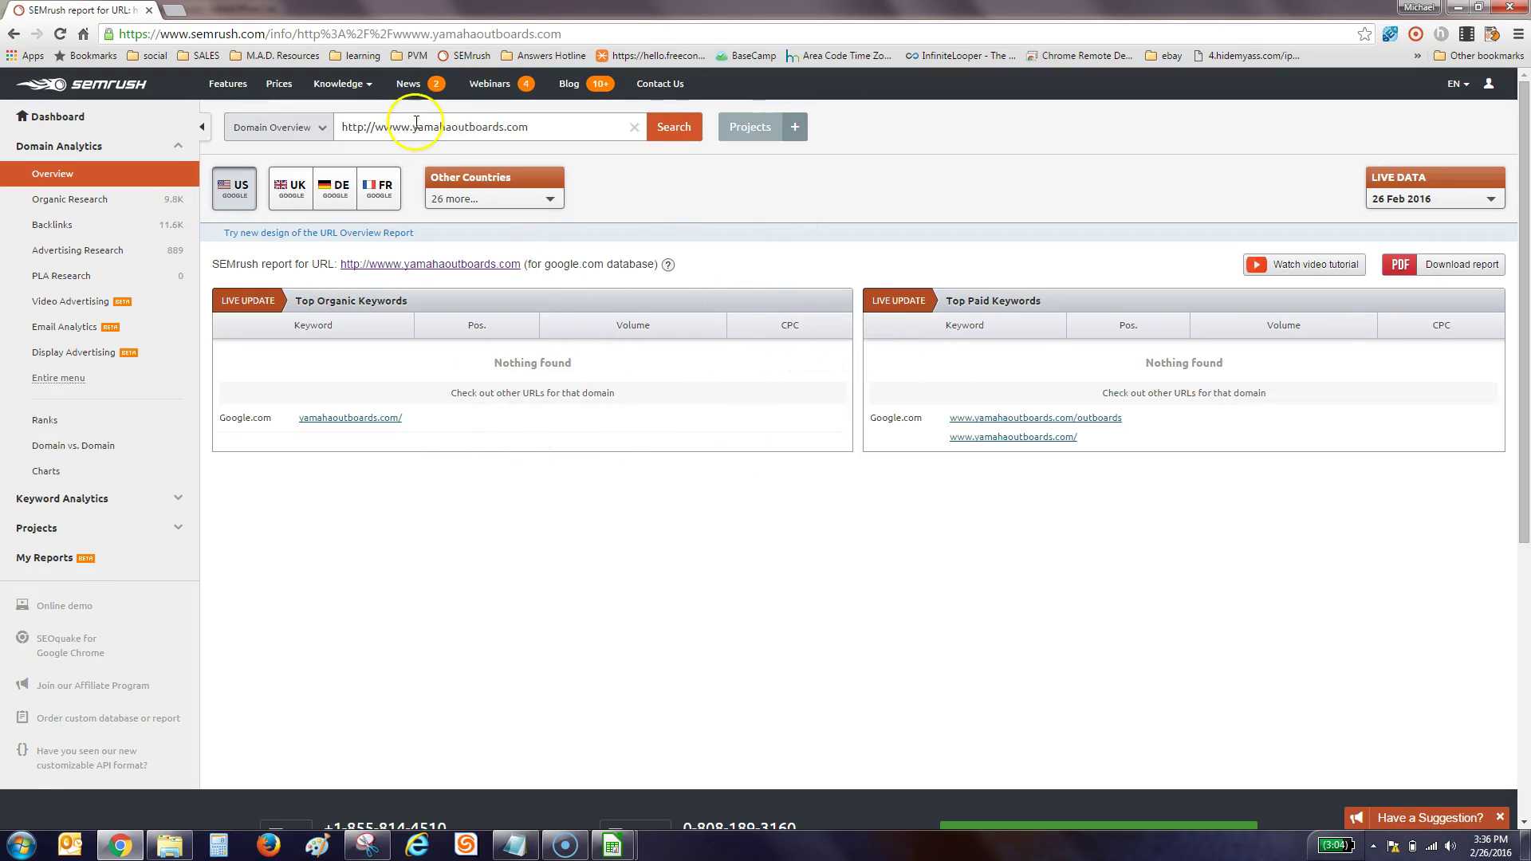
drag(414, 128, 240, 112)
key(BackSpace)
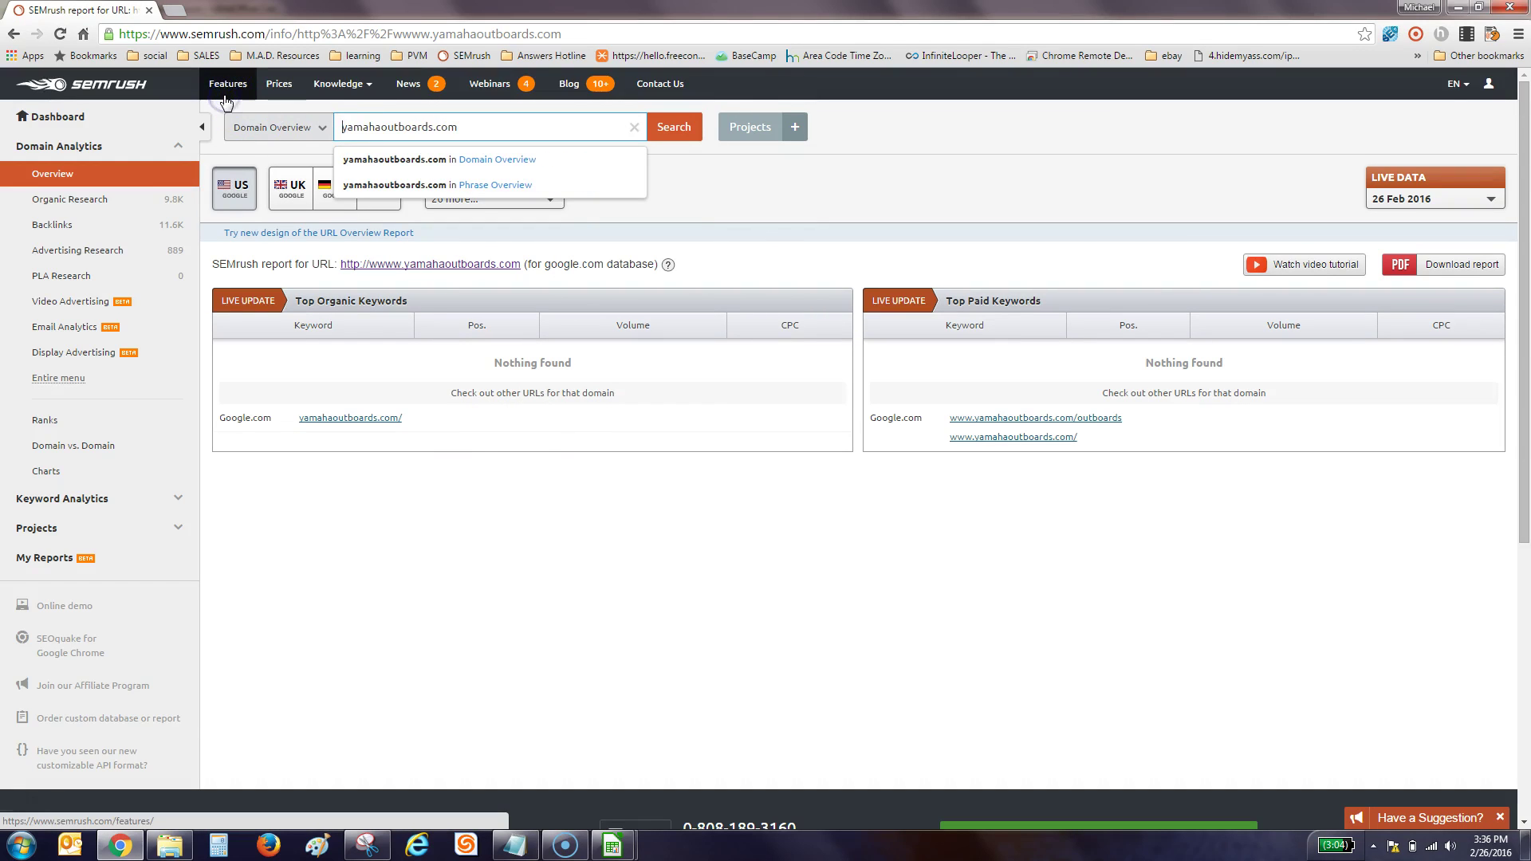
key(Return)
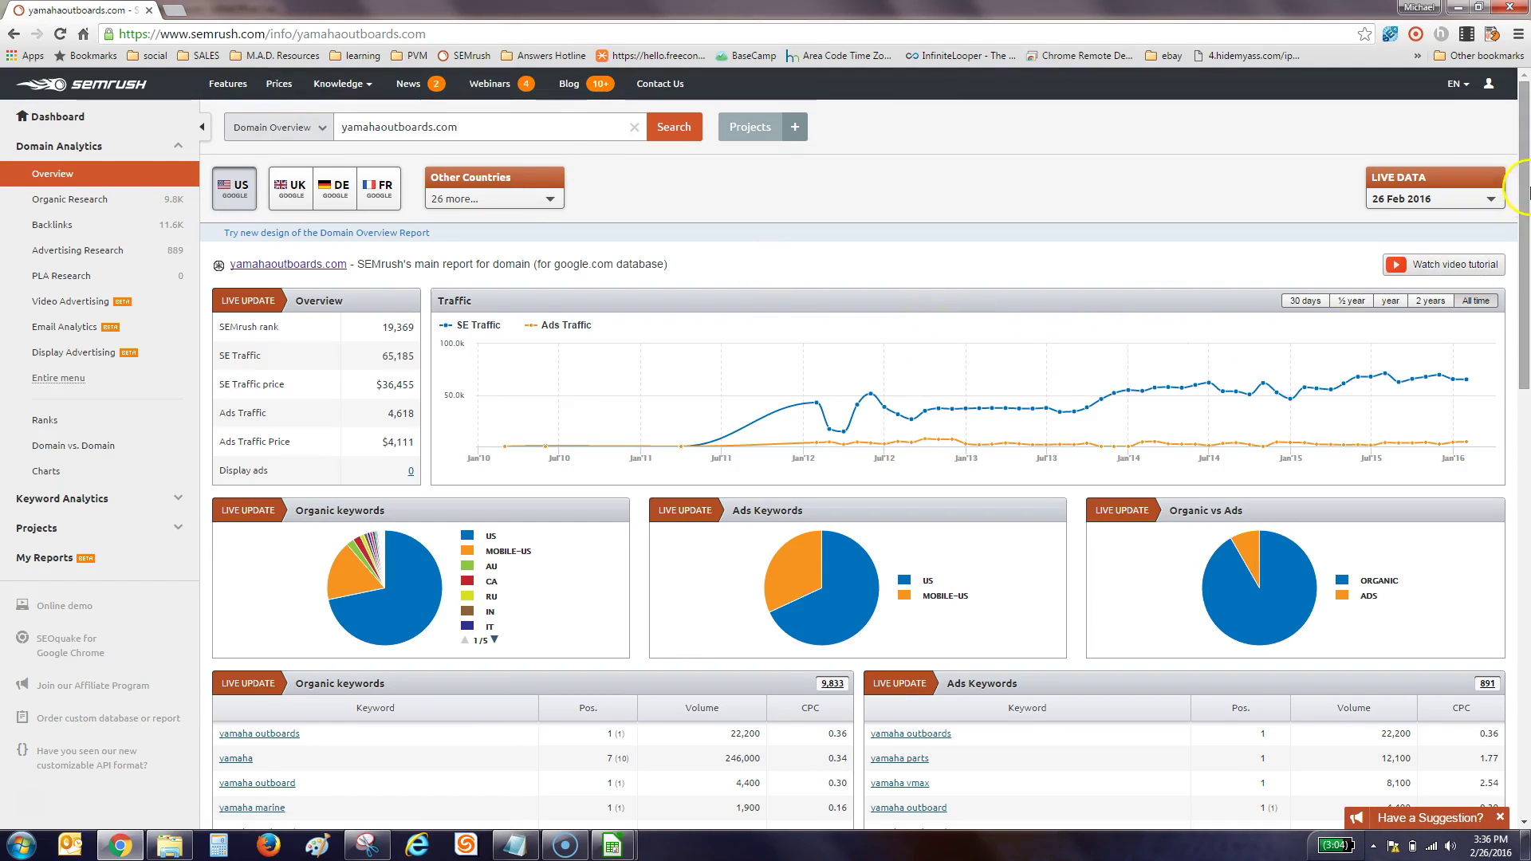
drag(1524, 189, 1525, 202)
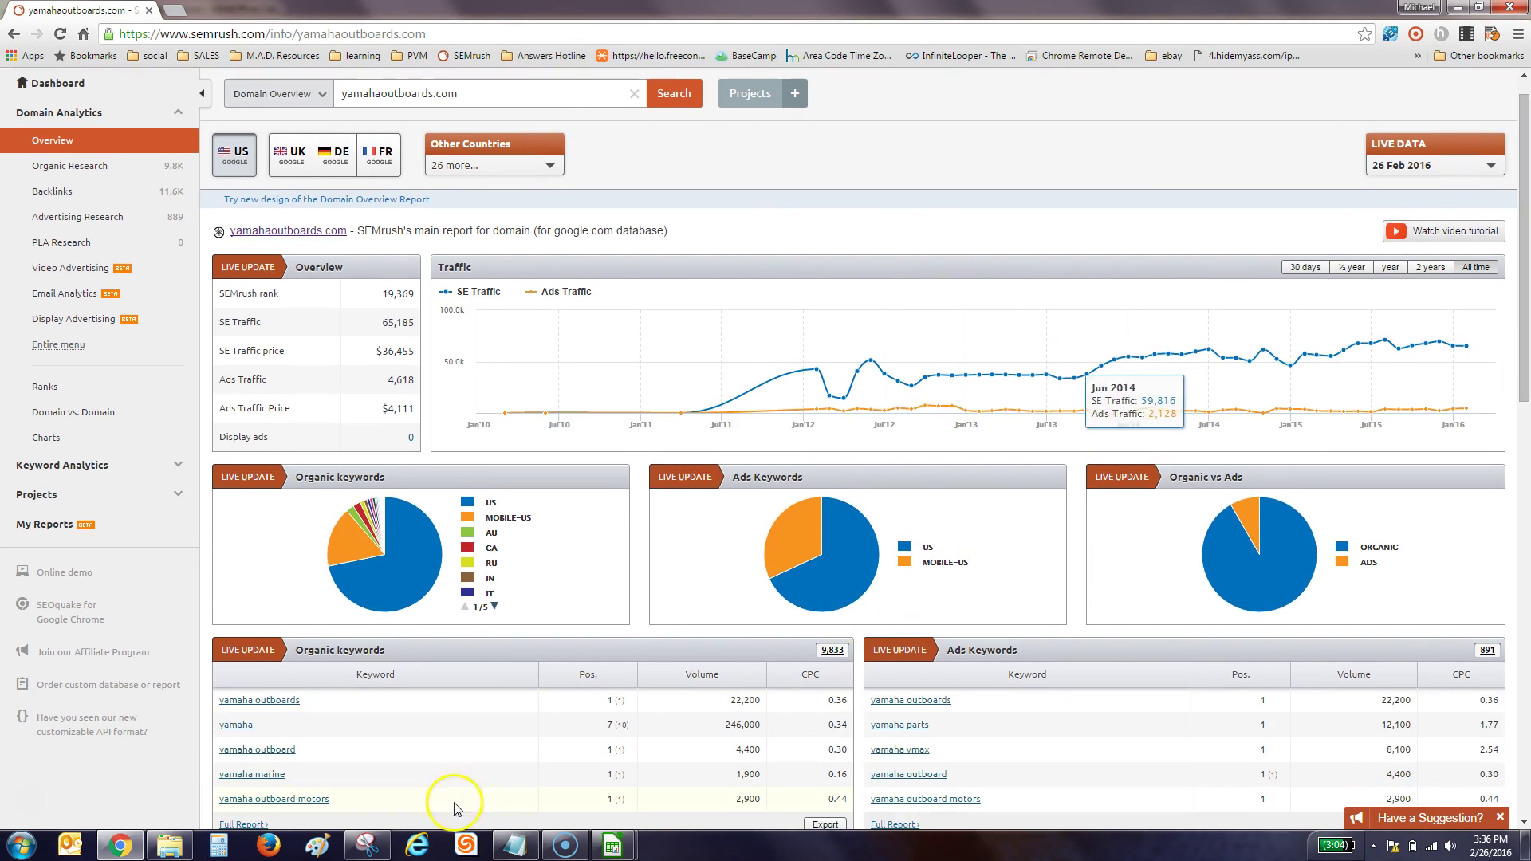
click(366, 844)
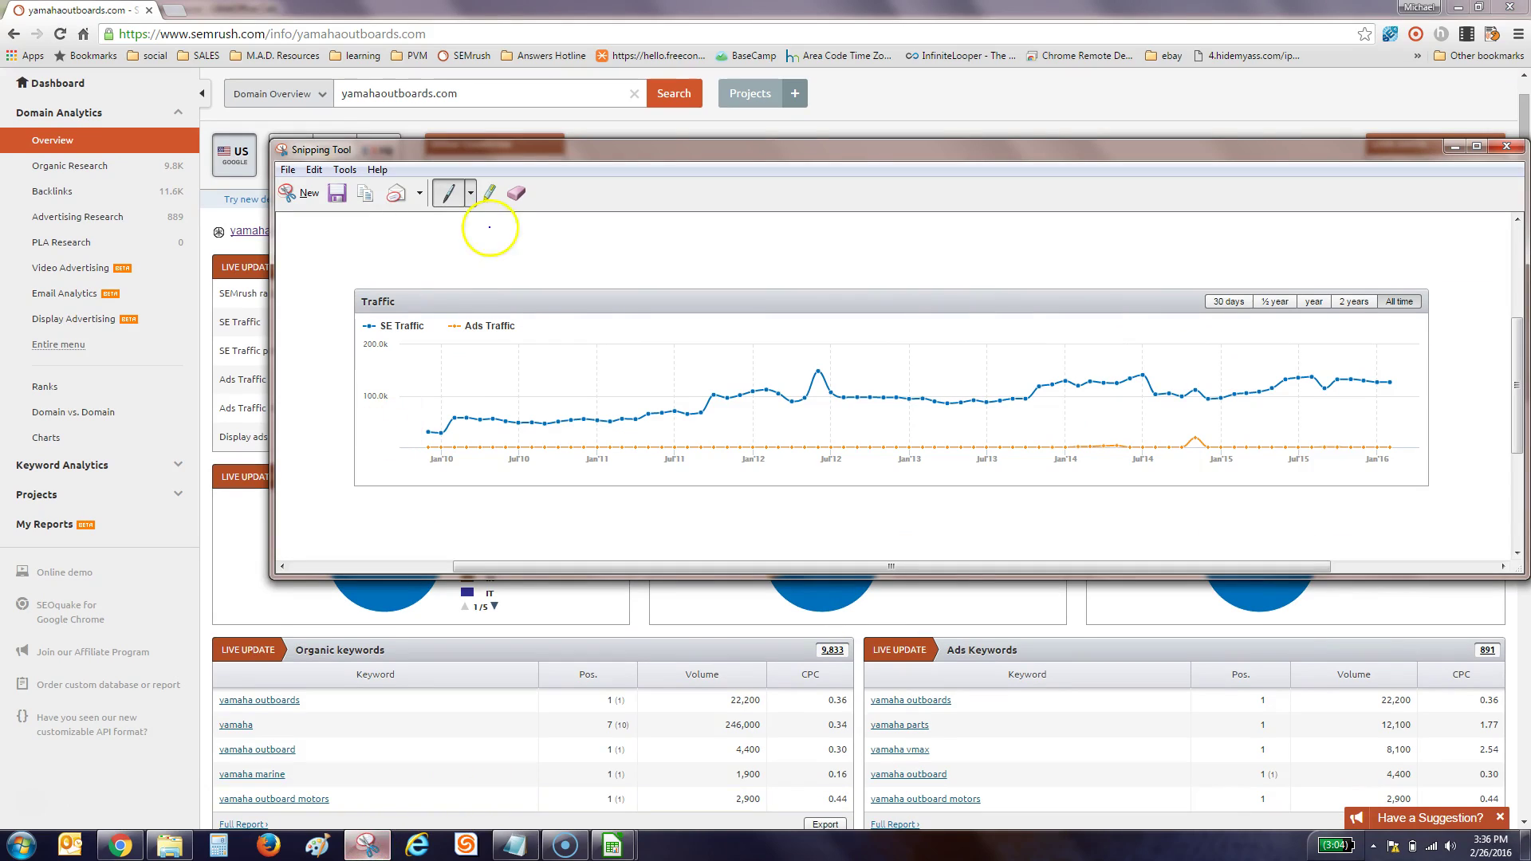
- Discard the unsaved mercurymarine snip and capture the yamahaoutboards.com Traffic chart
click(1506, 146)
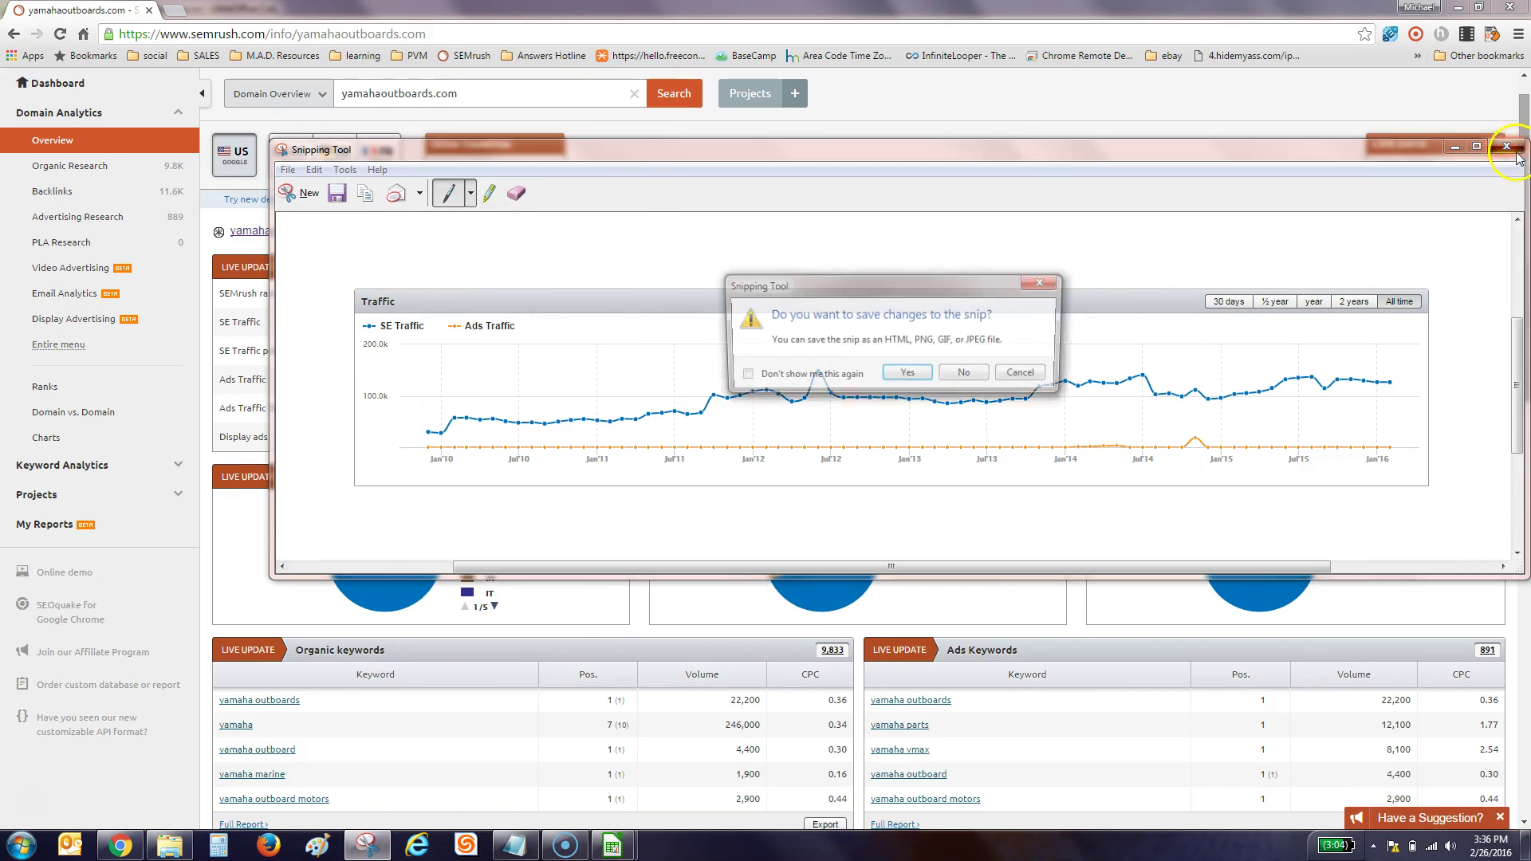
click(966, 375)
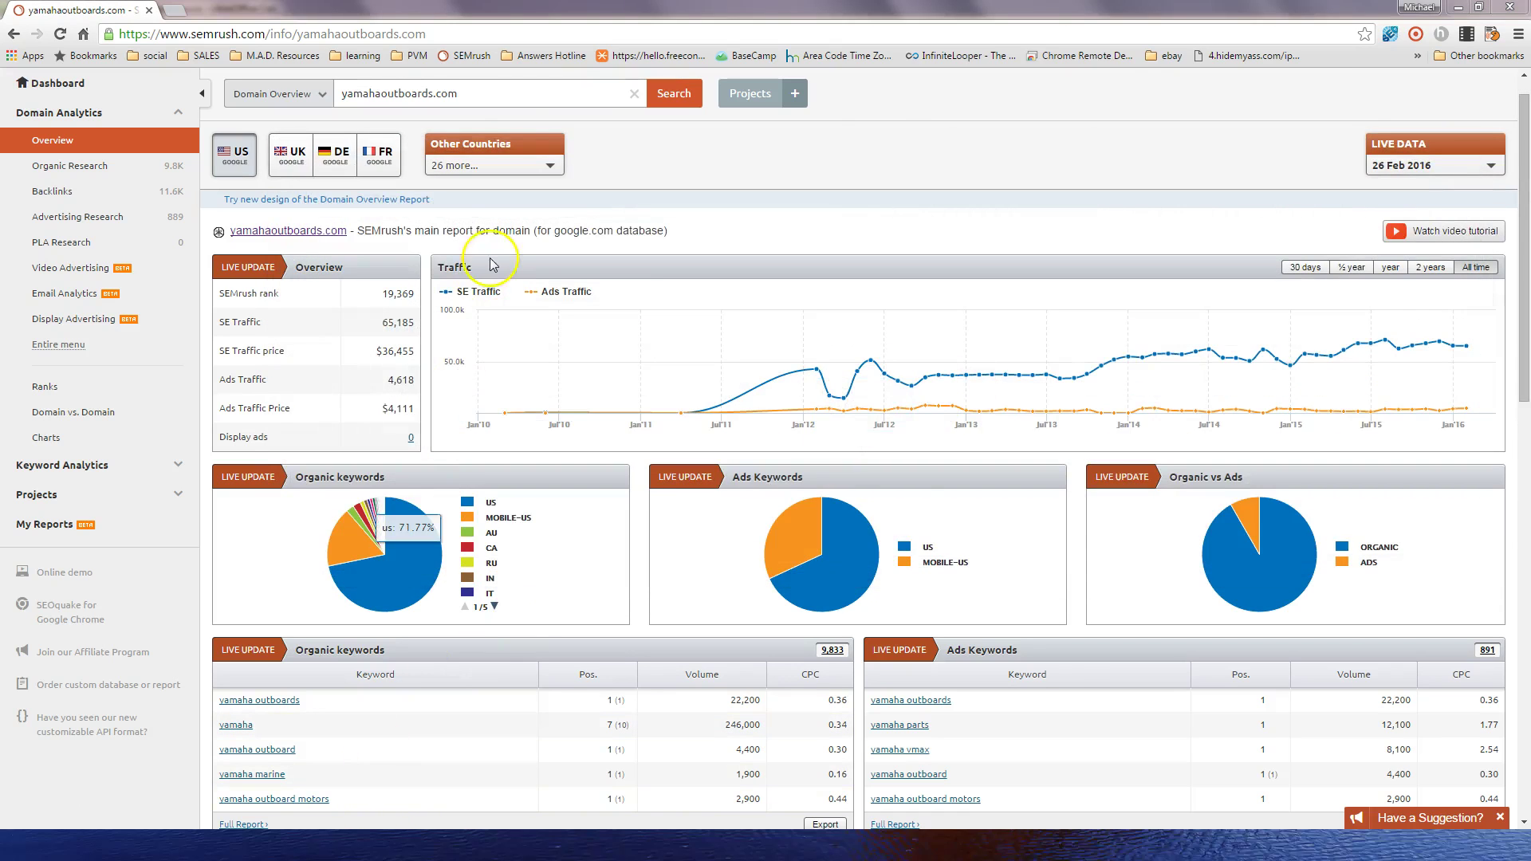
key(ctrl+alt+s)
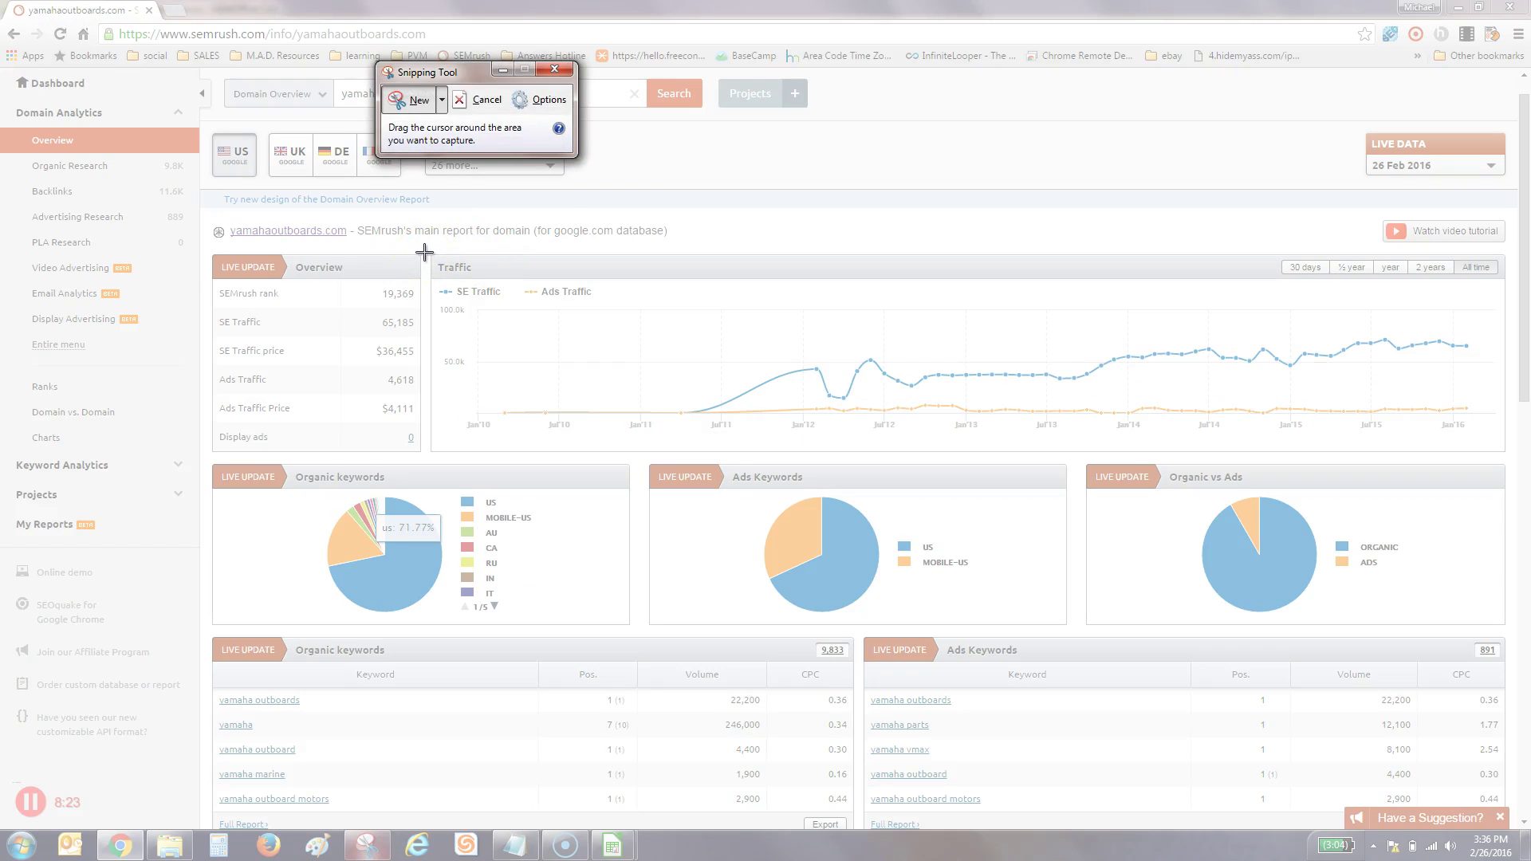
drag(427, 250, 1505, 451)
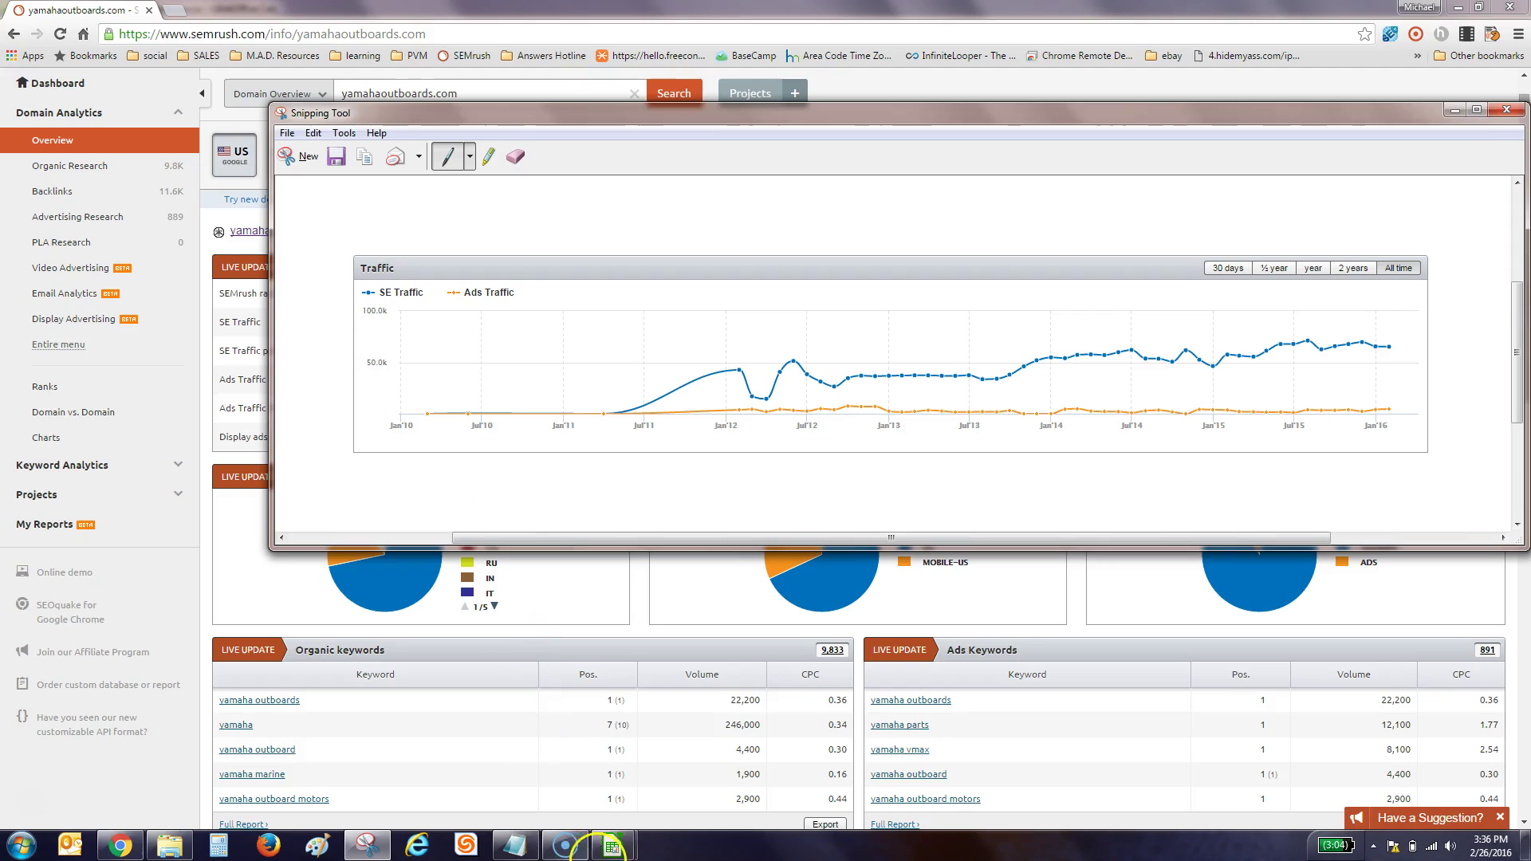
- Paste the yamahaoutboards.com Traffic chart into the Health Report at cell A29
mouse_move(618, 849)
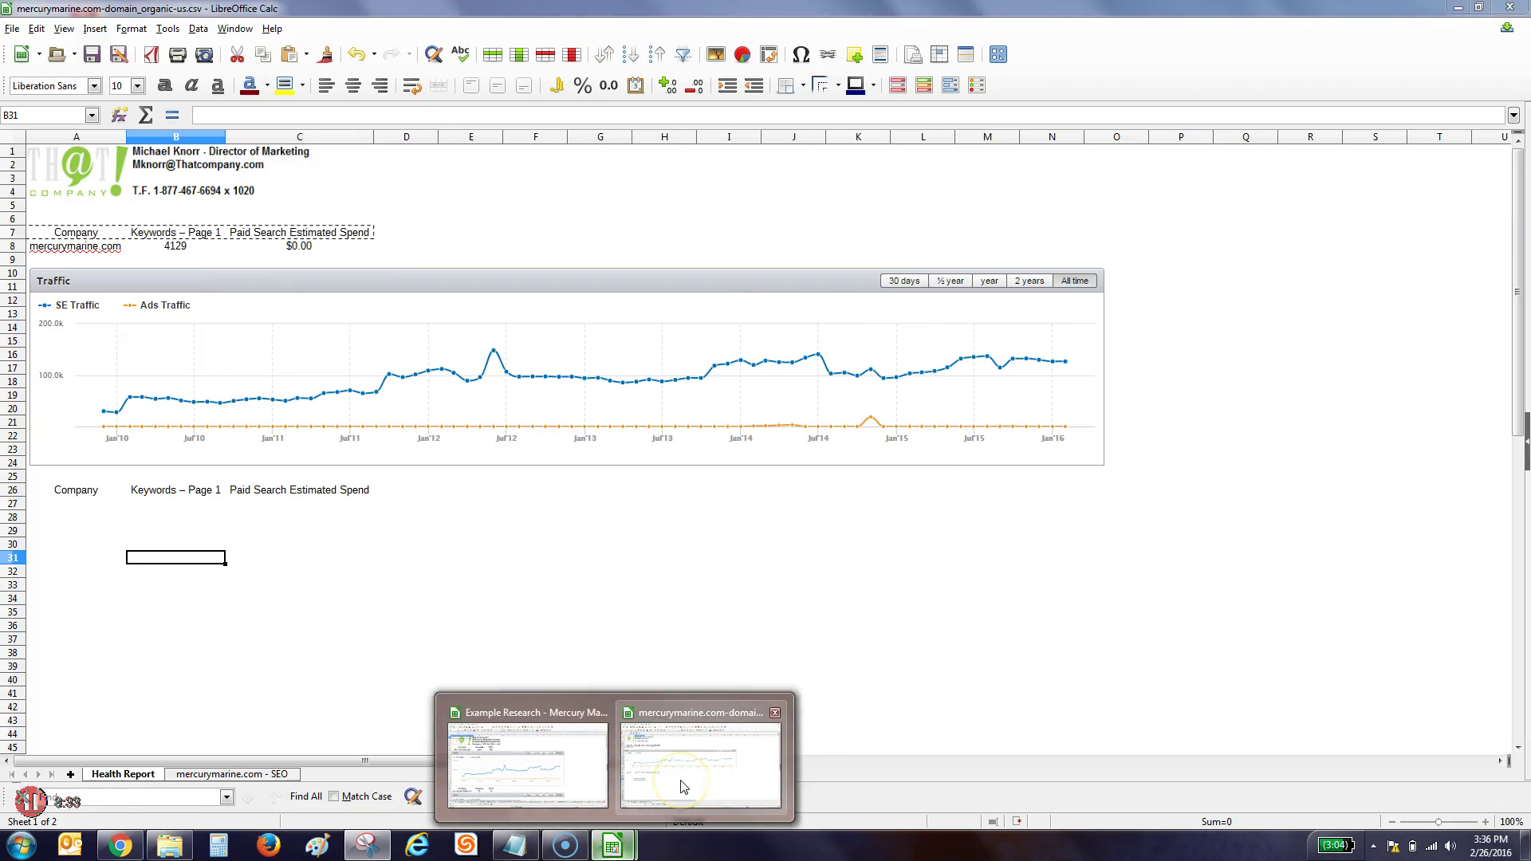
click(677, 779)
click(68, 530)
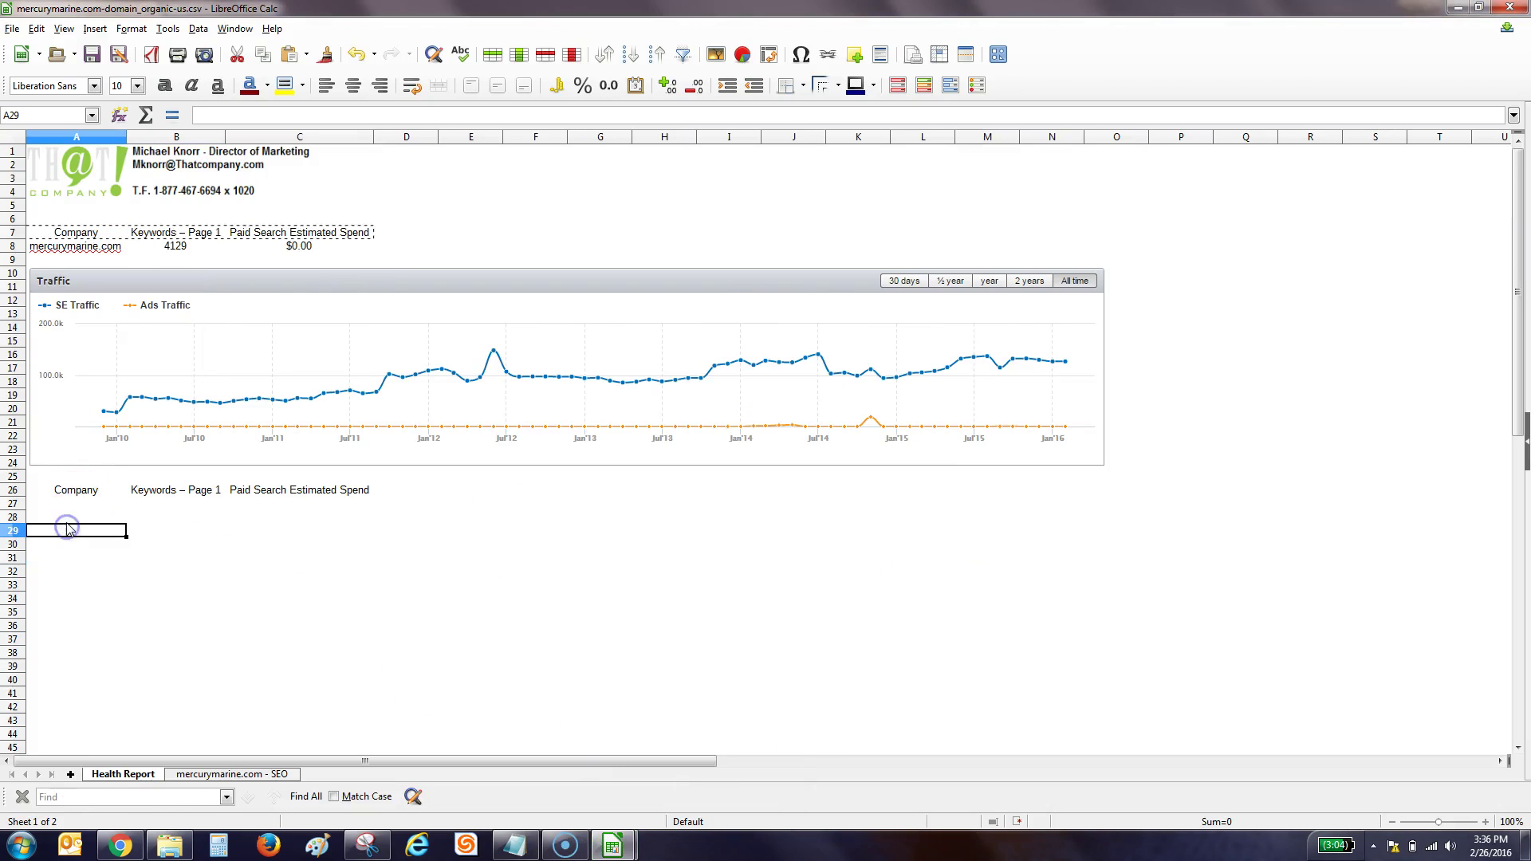
key(ctrl+v)
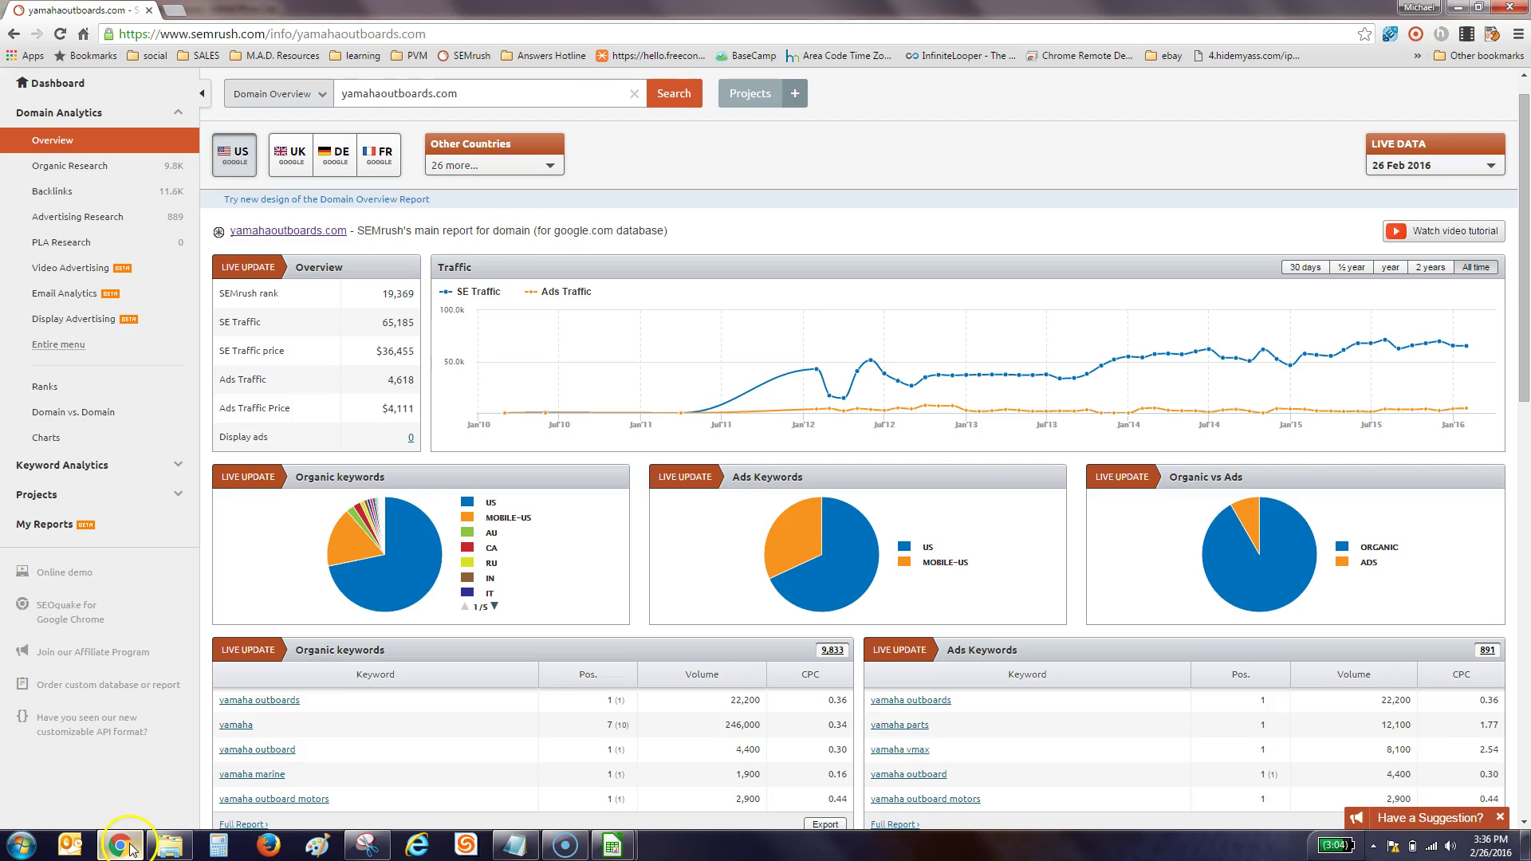
click(120, 845)
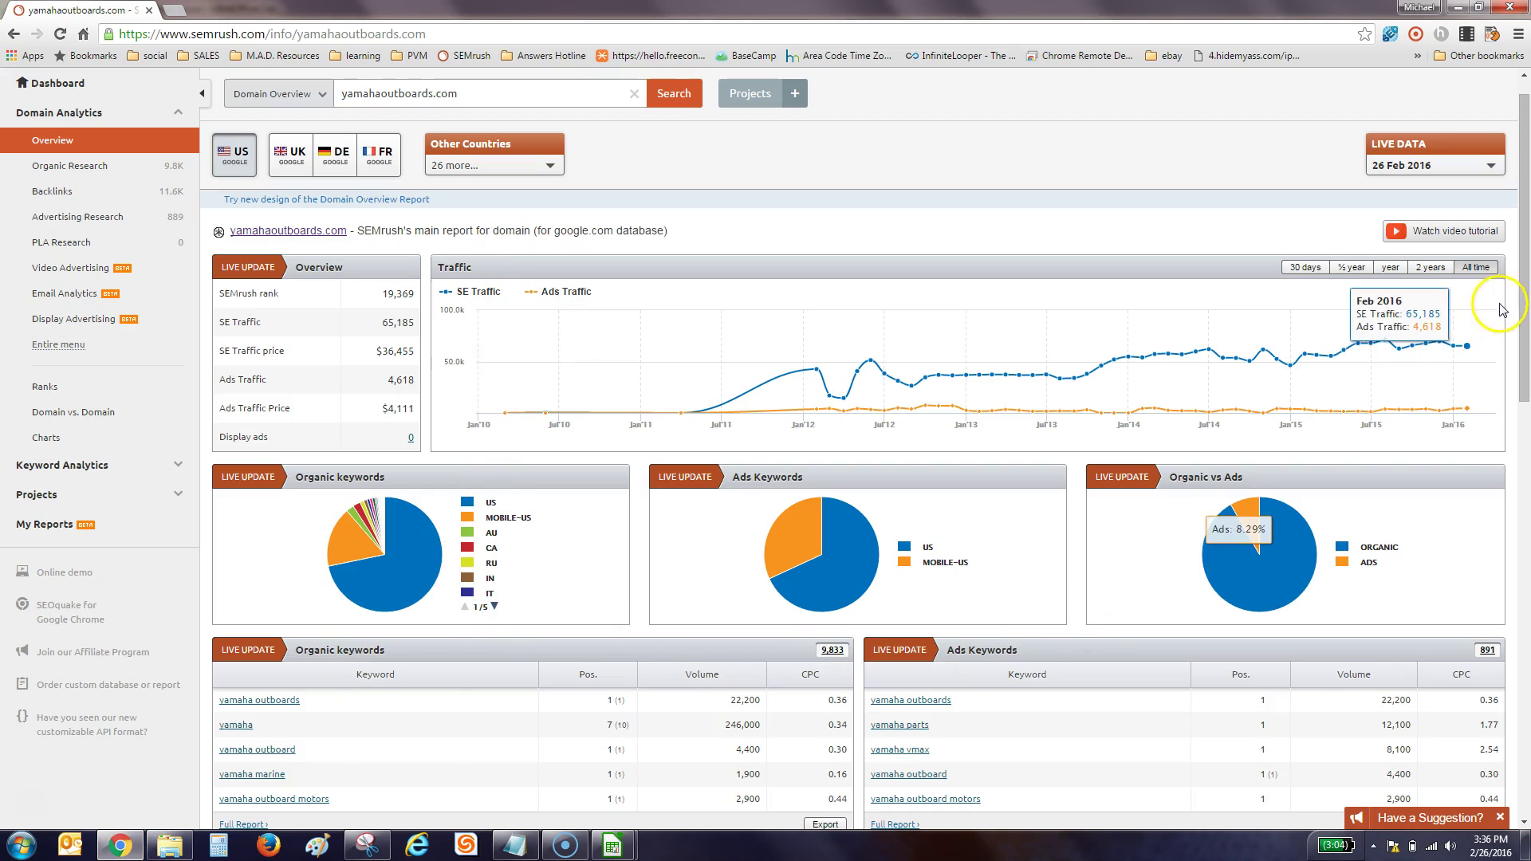
- Export yamahaoutboards.com organic and ads keywords as CSV and open the ads keywords download
drag(1523, 319, 1523, 429)
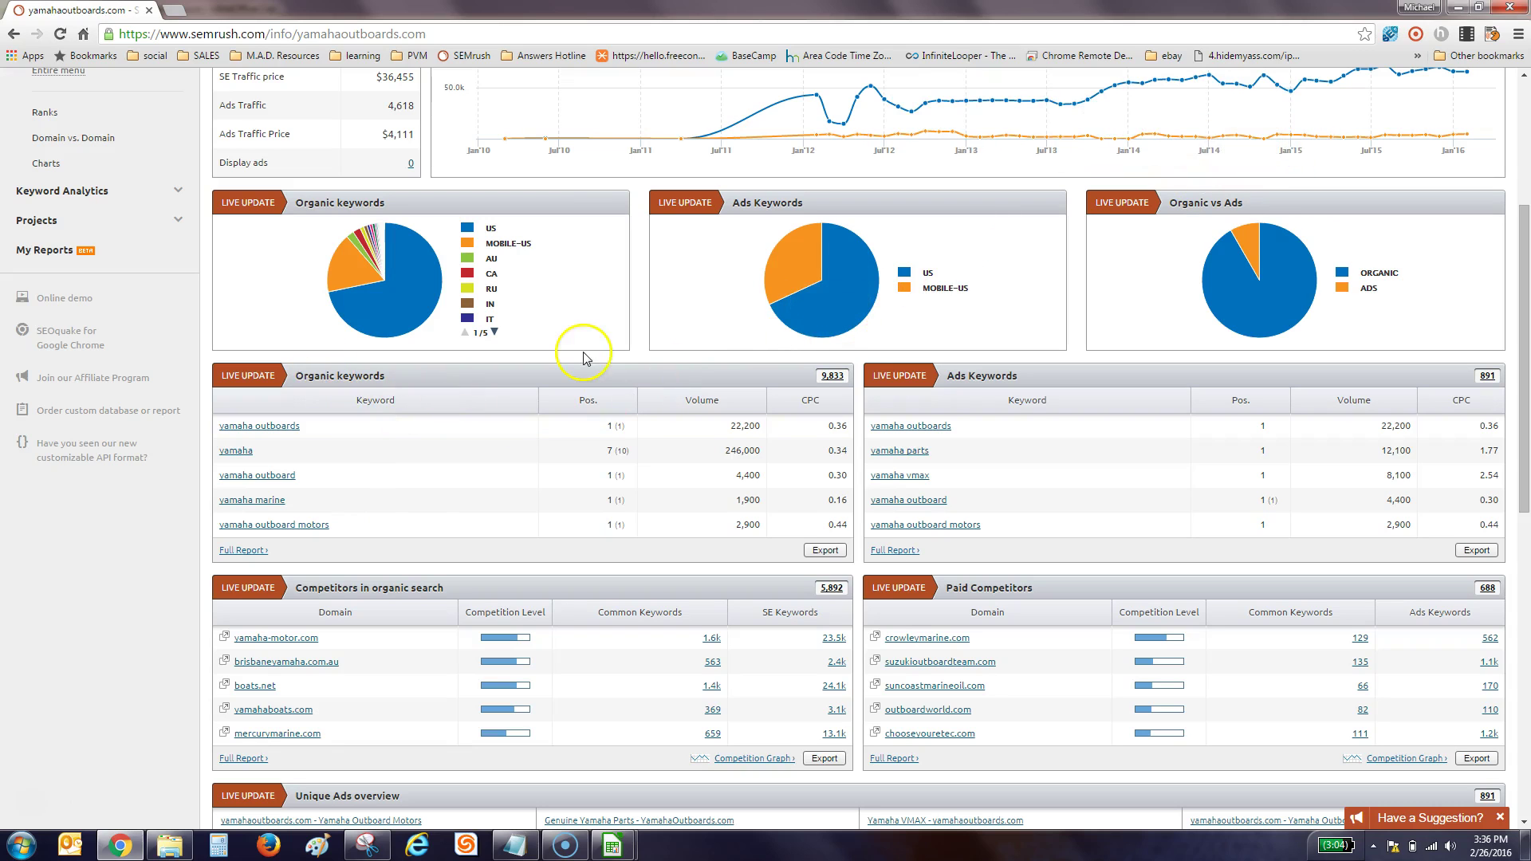
click(825, 550)
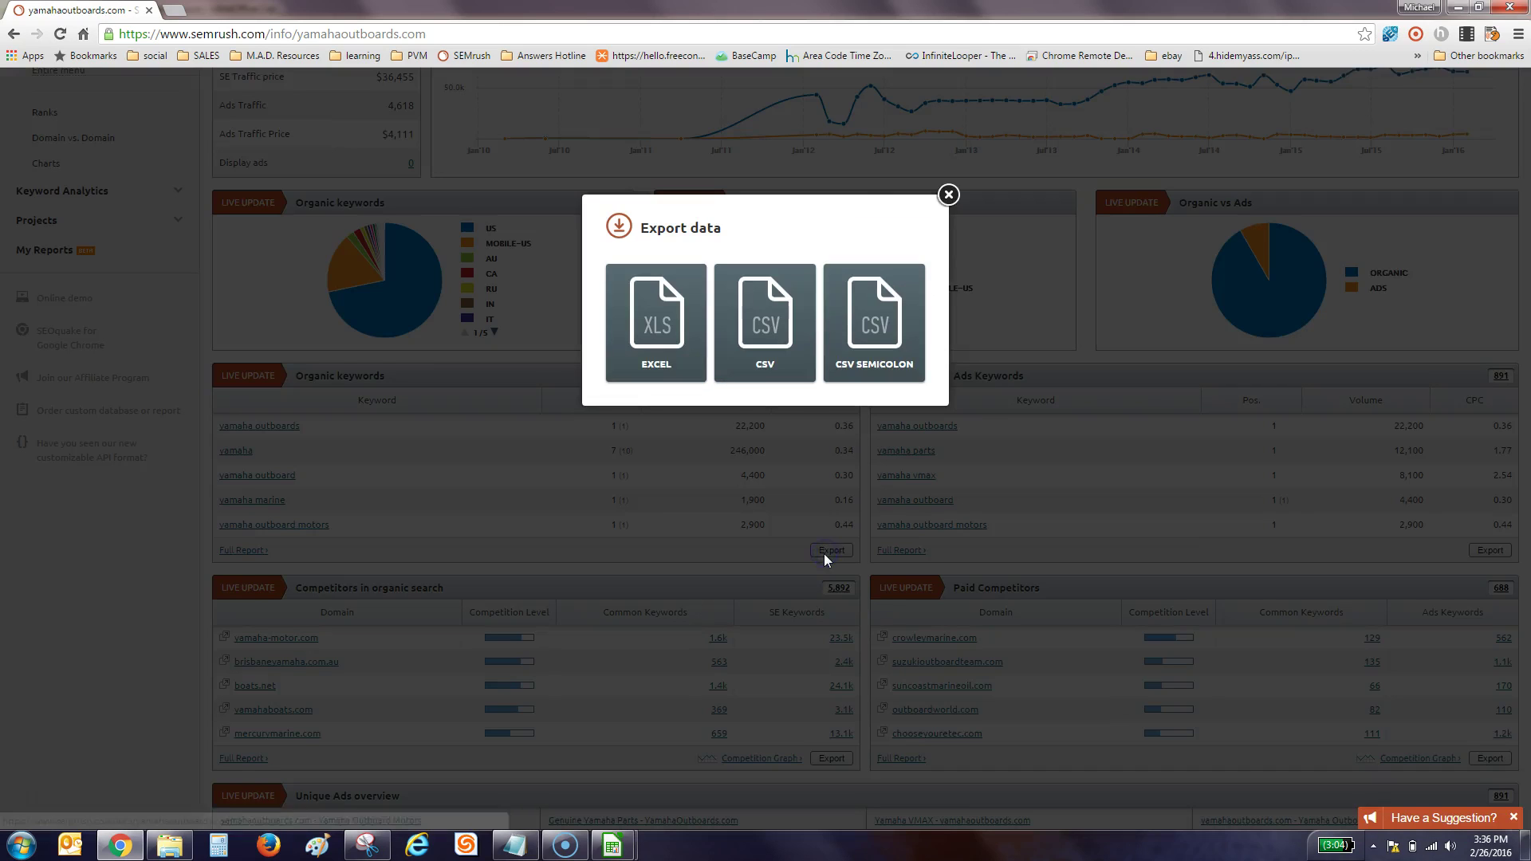
click(790, 363)
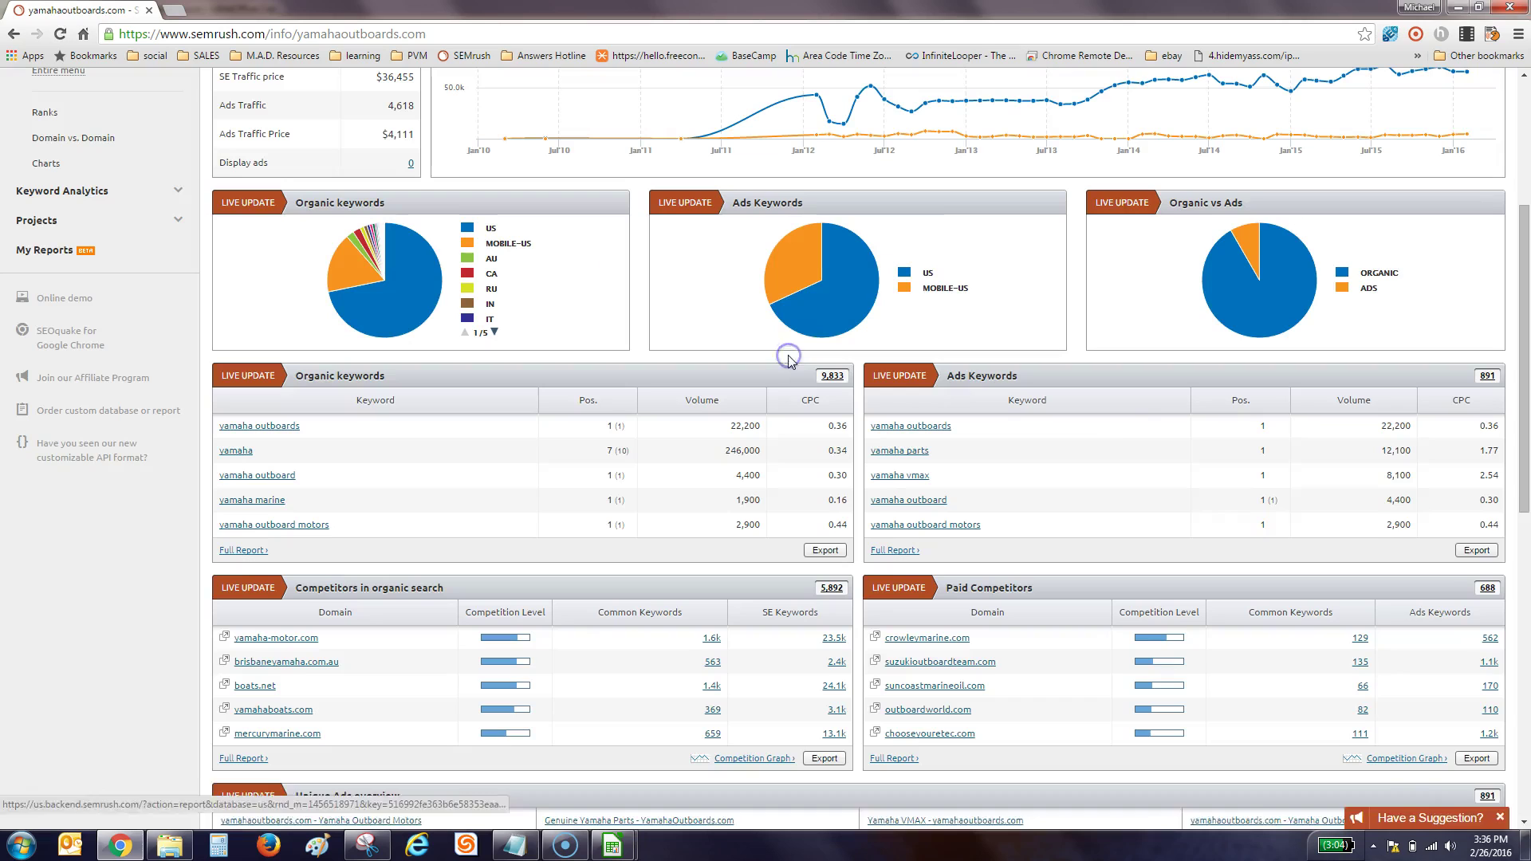
click(1477, 550)
click(783, 414)
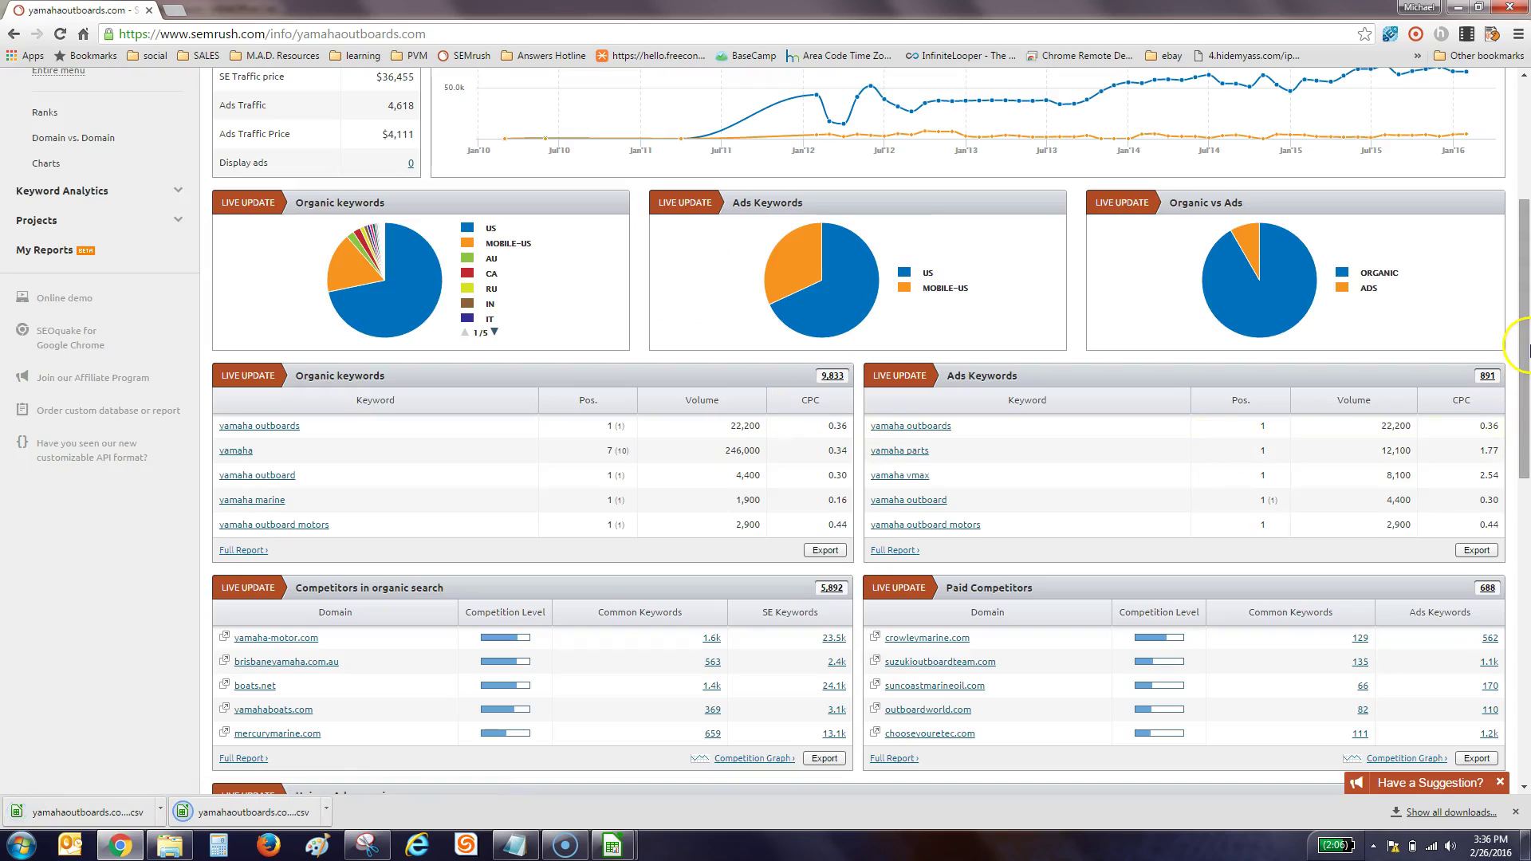
drag(1523, 347, 1525, 347)
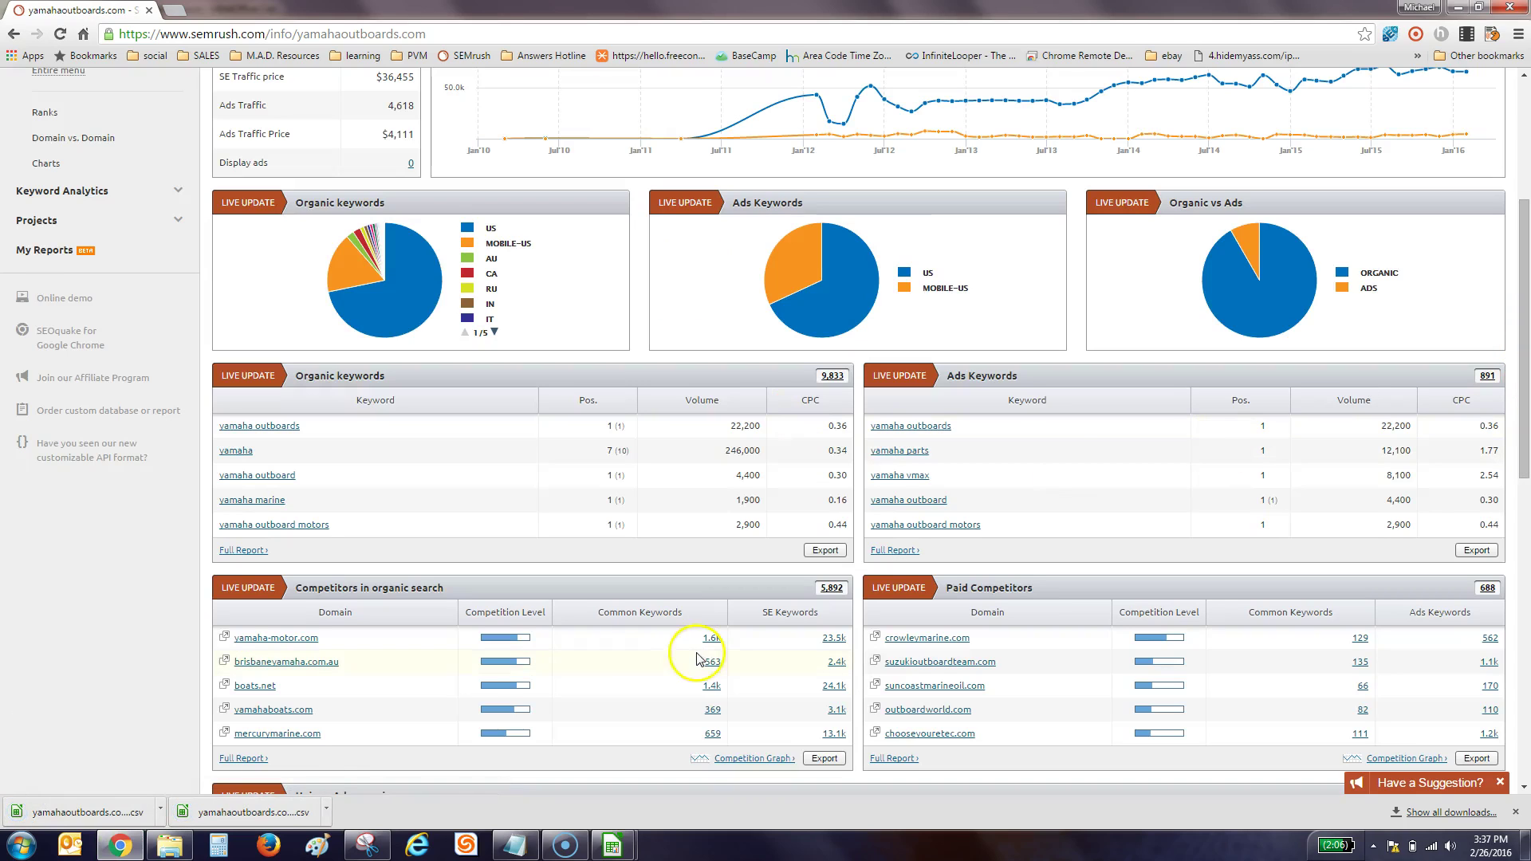
click(249, 811)
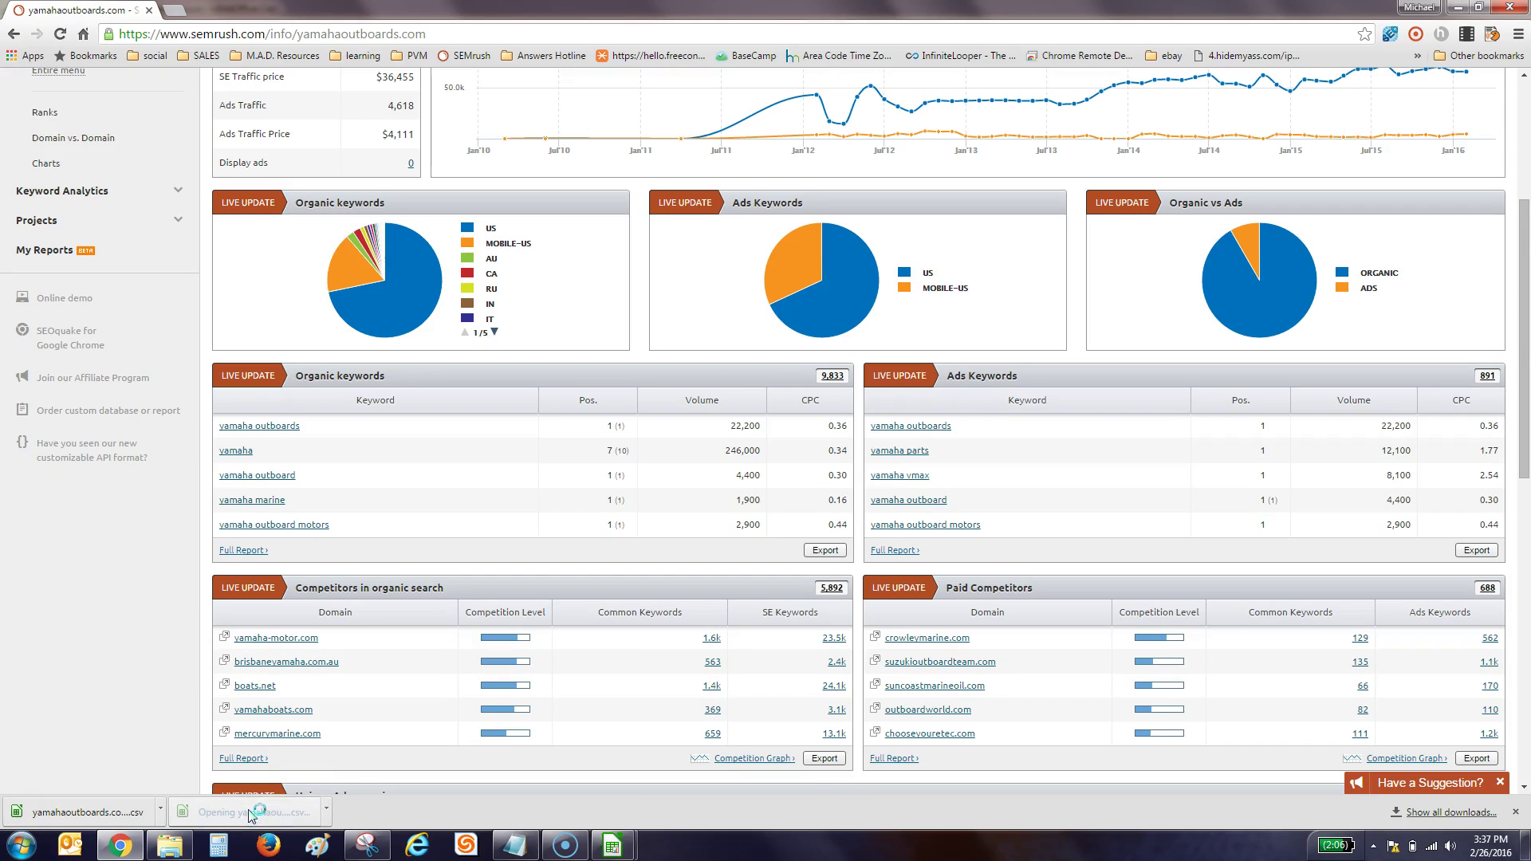
mouse_move(636, 851)
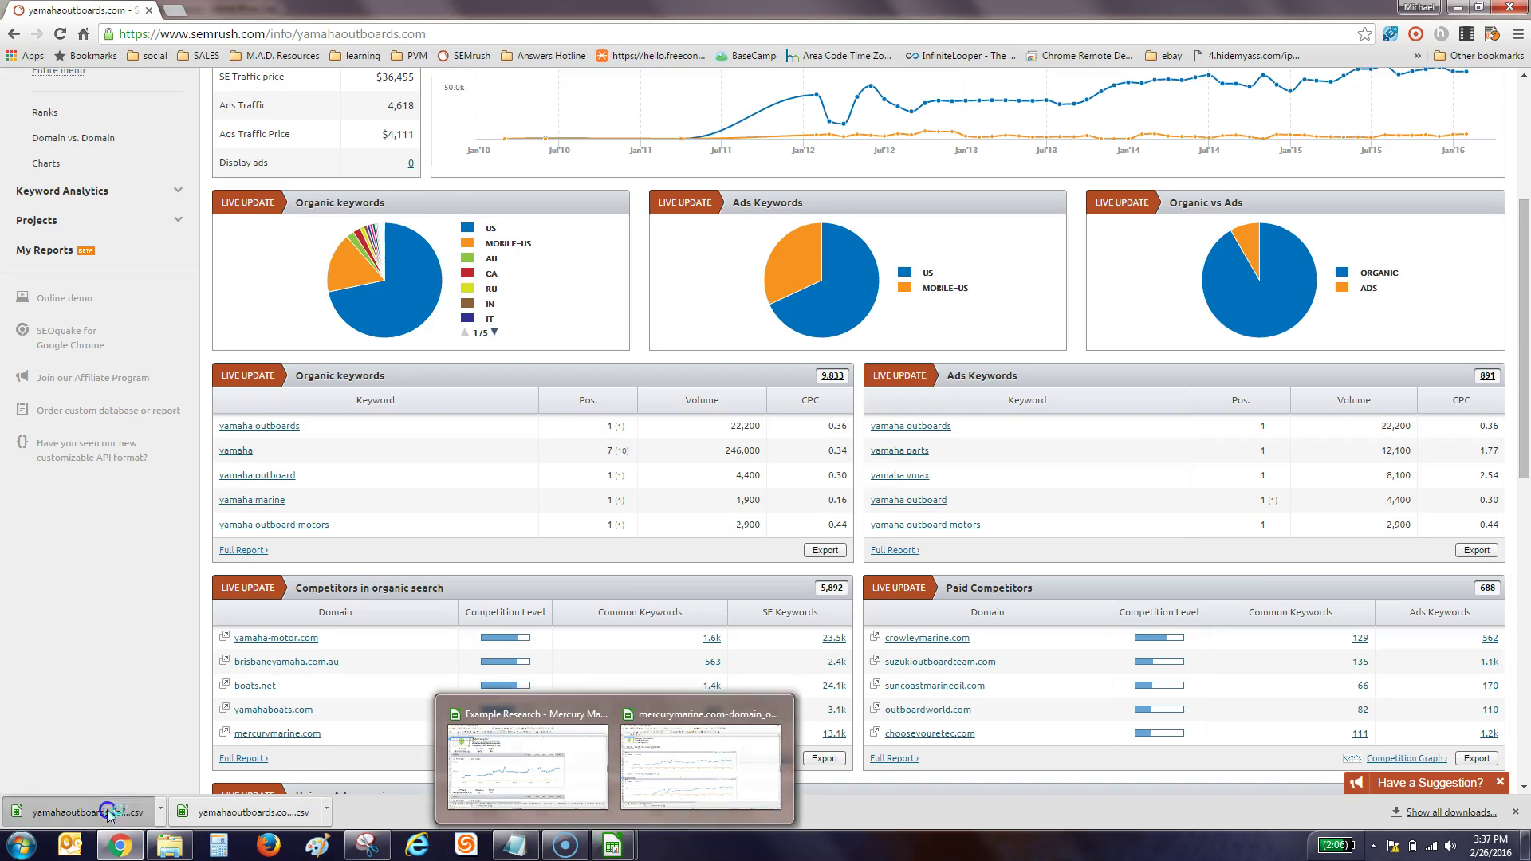
- Accept the Text Import settings to load the yamahaoutboards.com ads keywords CSV
click(612, 846)
click(584, 785)
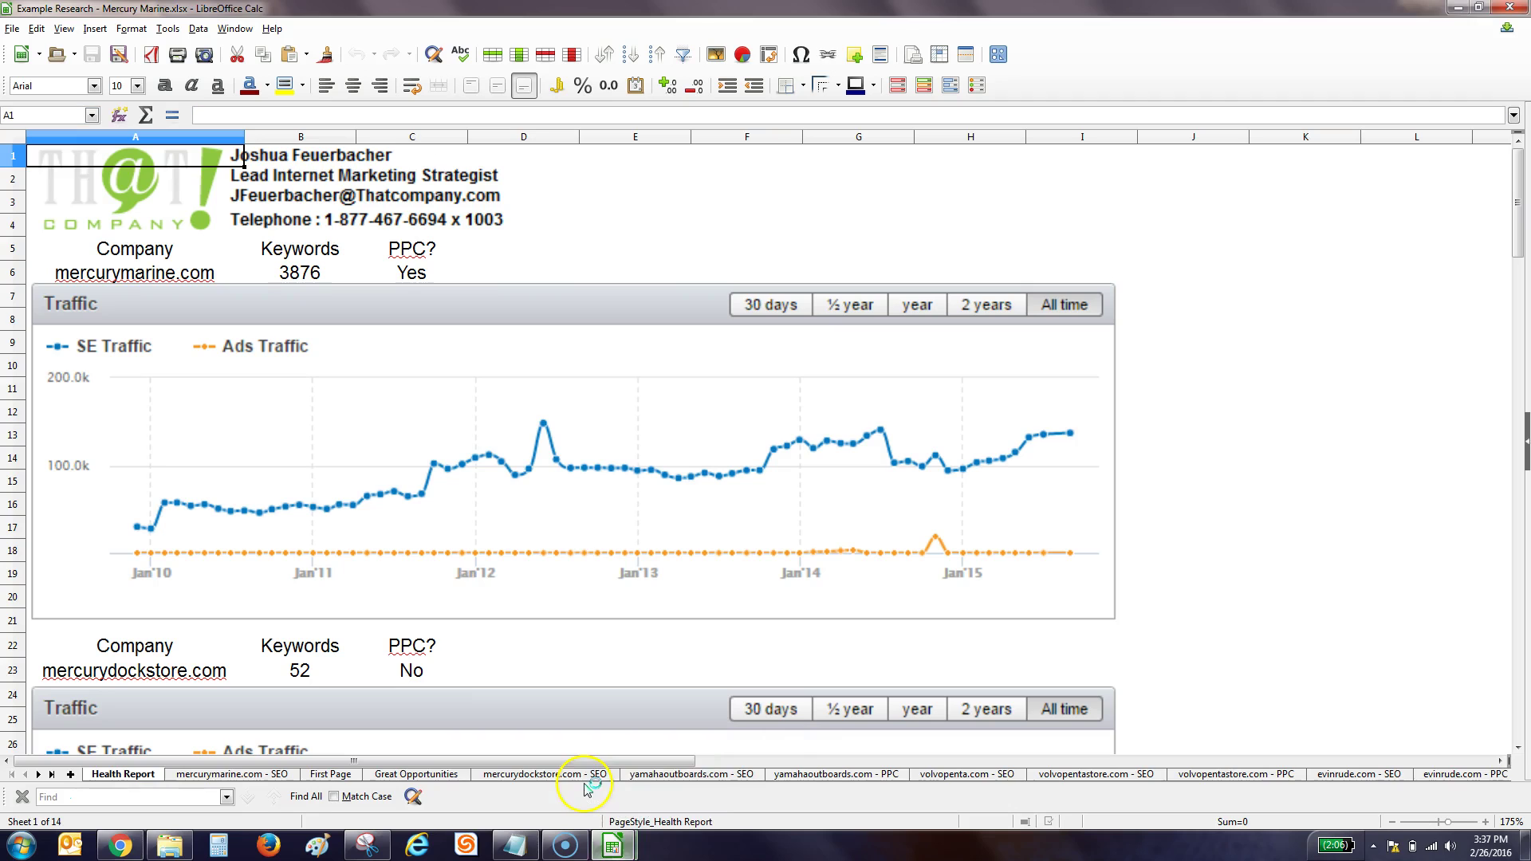
mouse_move(619, 850)
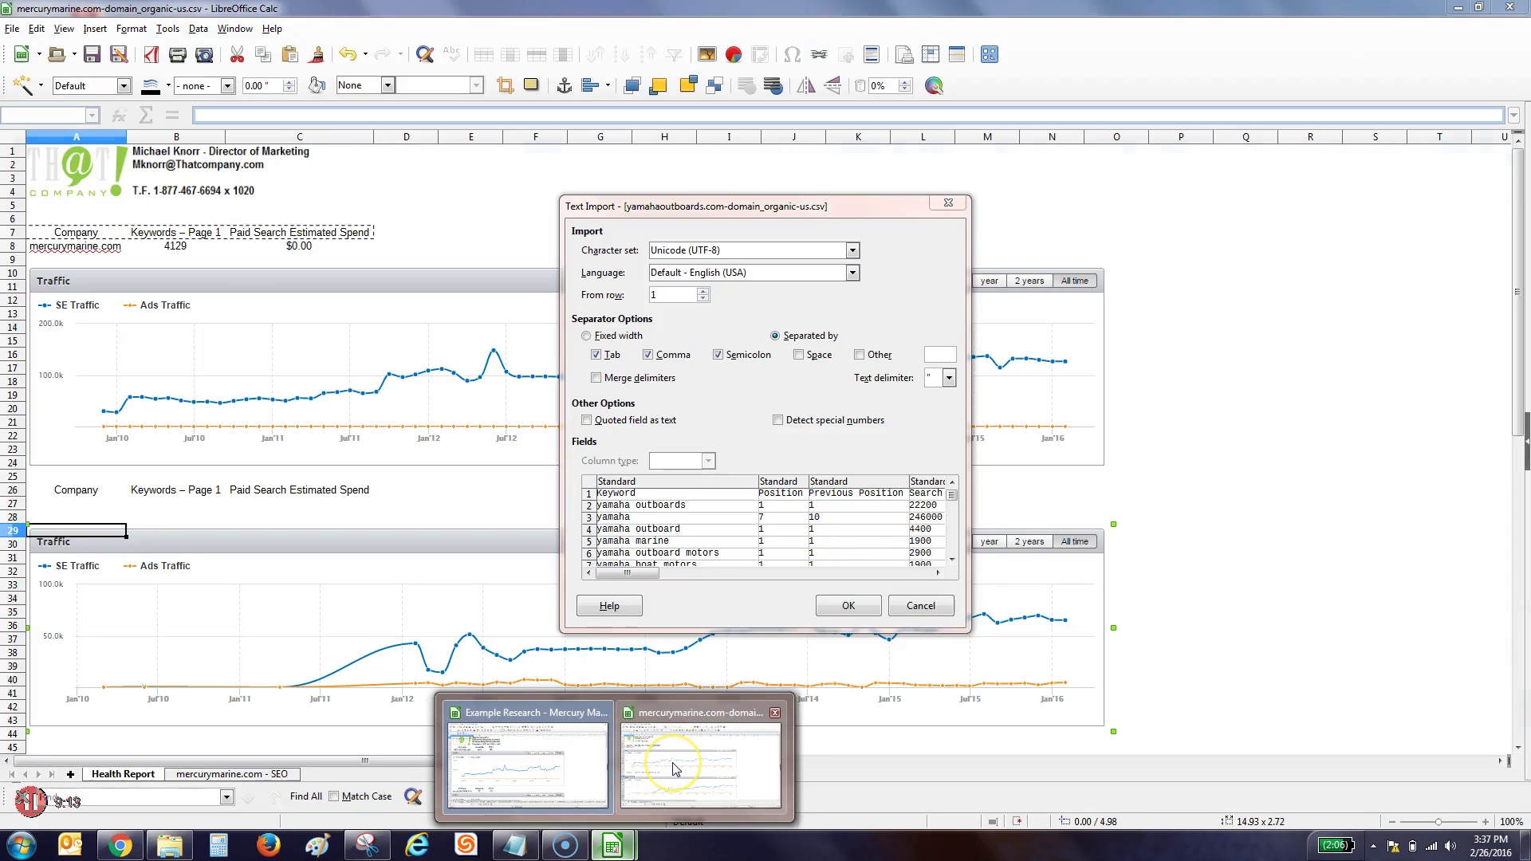
click(674, 767)
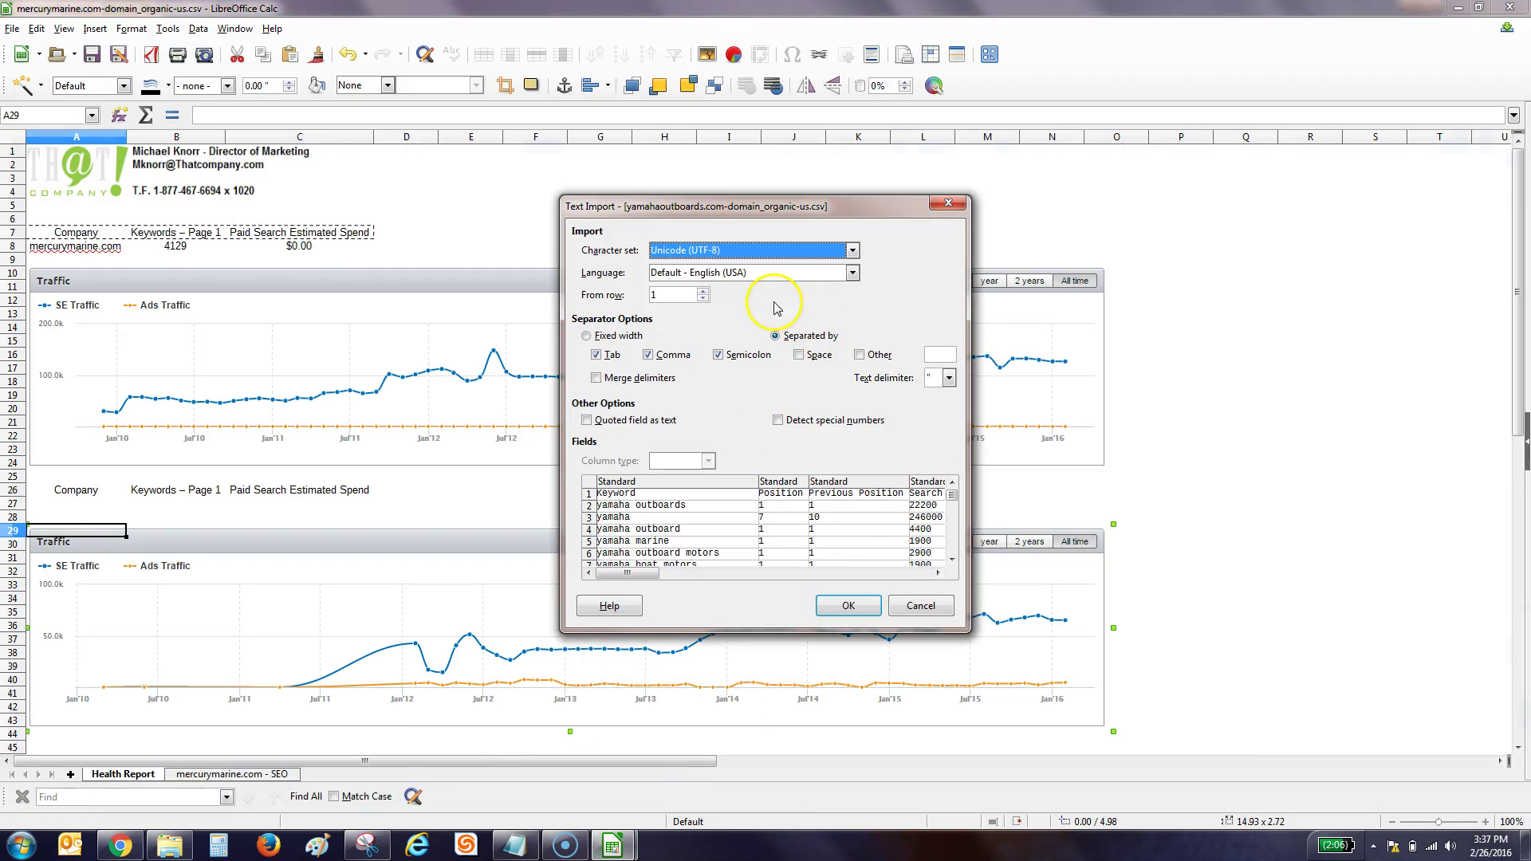
click(841, 606)
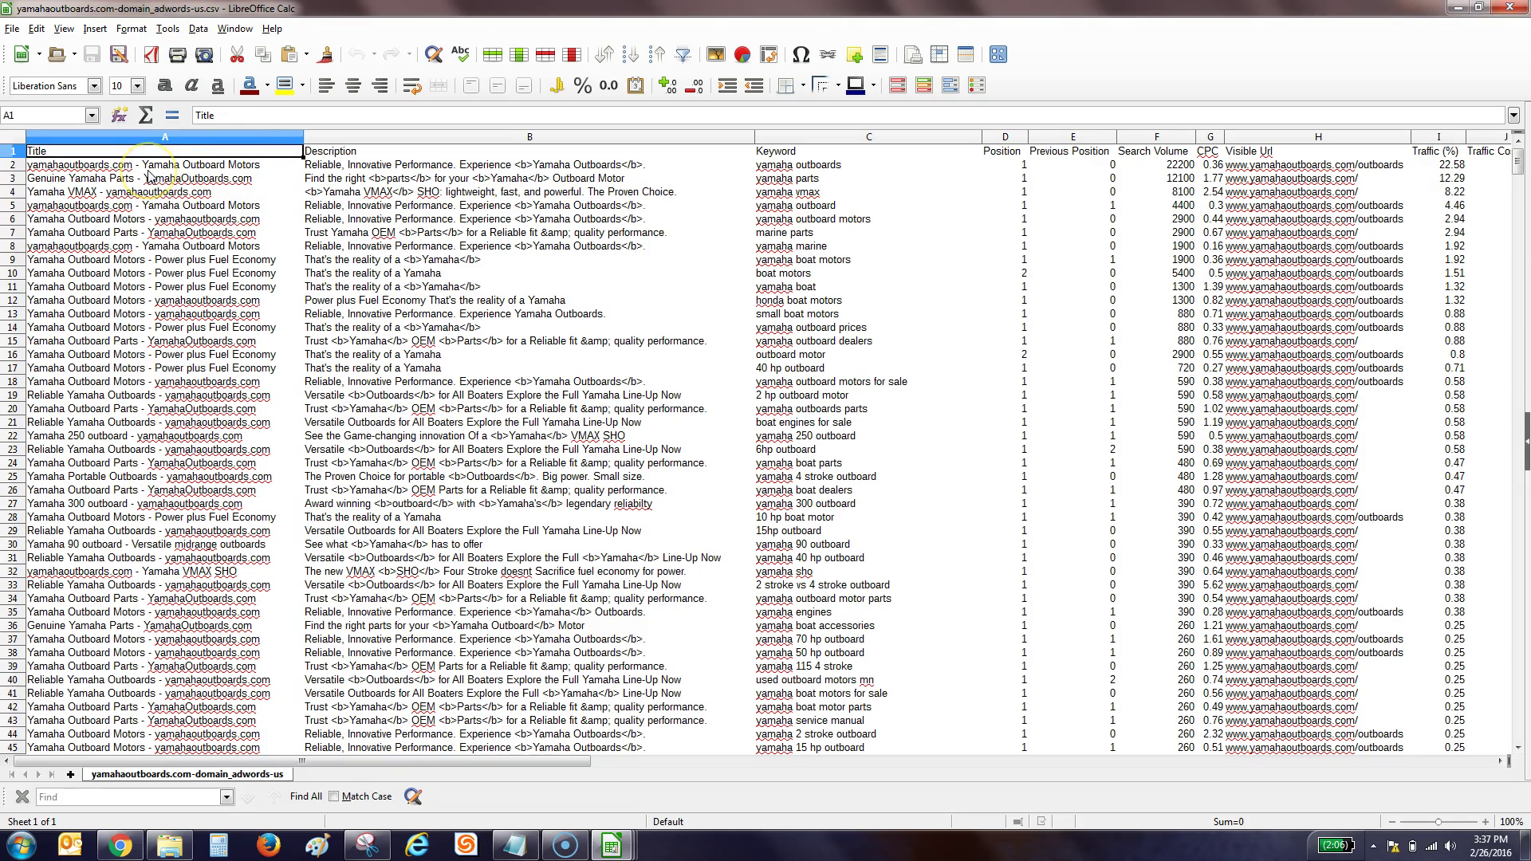
- Move the ads keywords data from the CSV into a new sheet of the workbook
key(ctrl+a)
key(Delete)
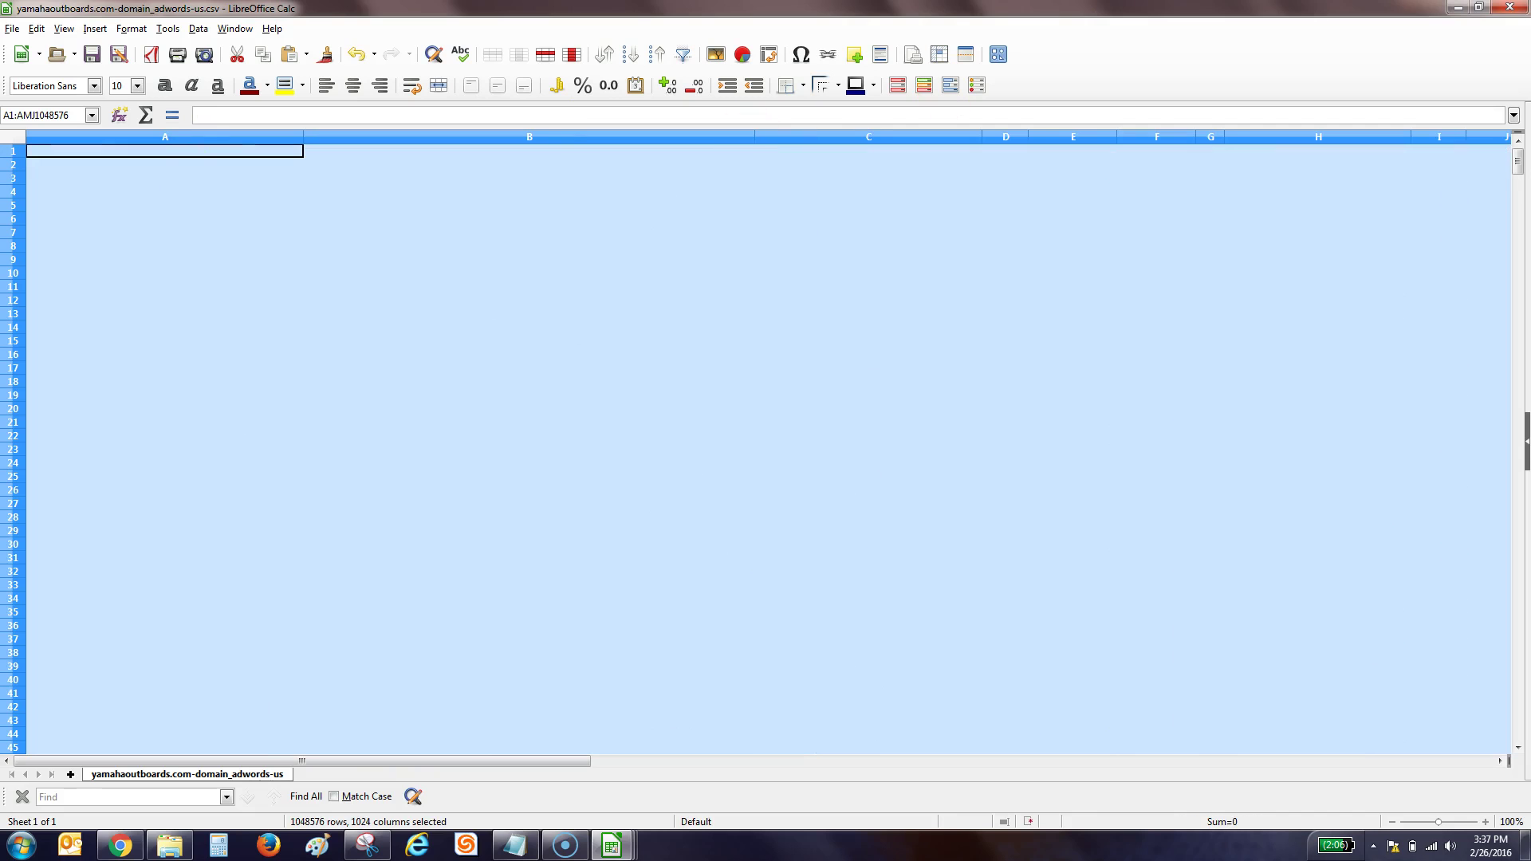
click(1509, 8)
click(801, 451)
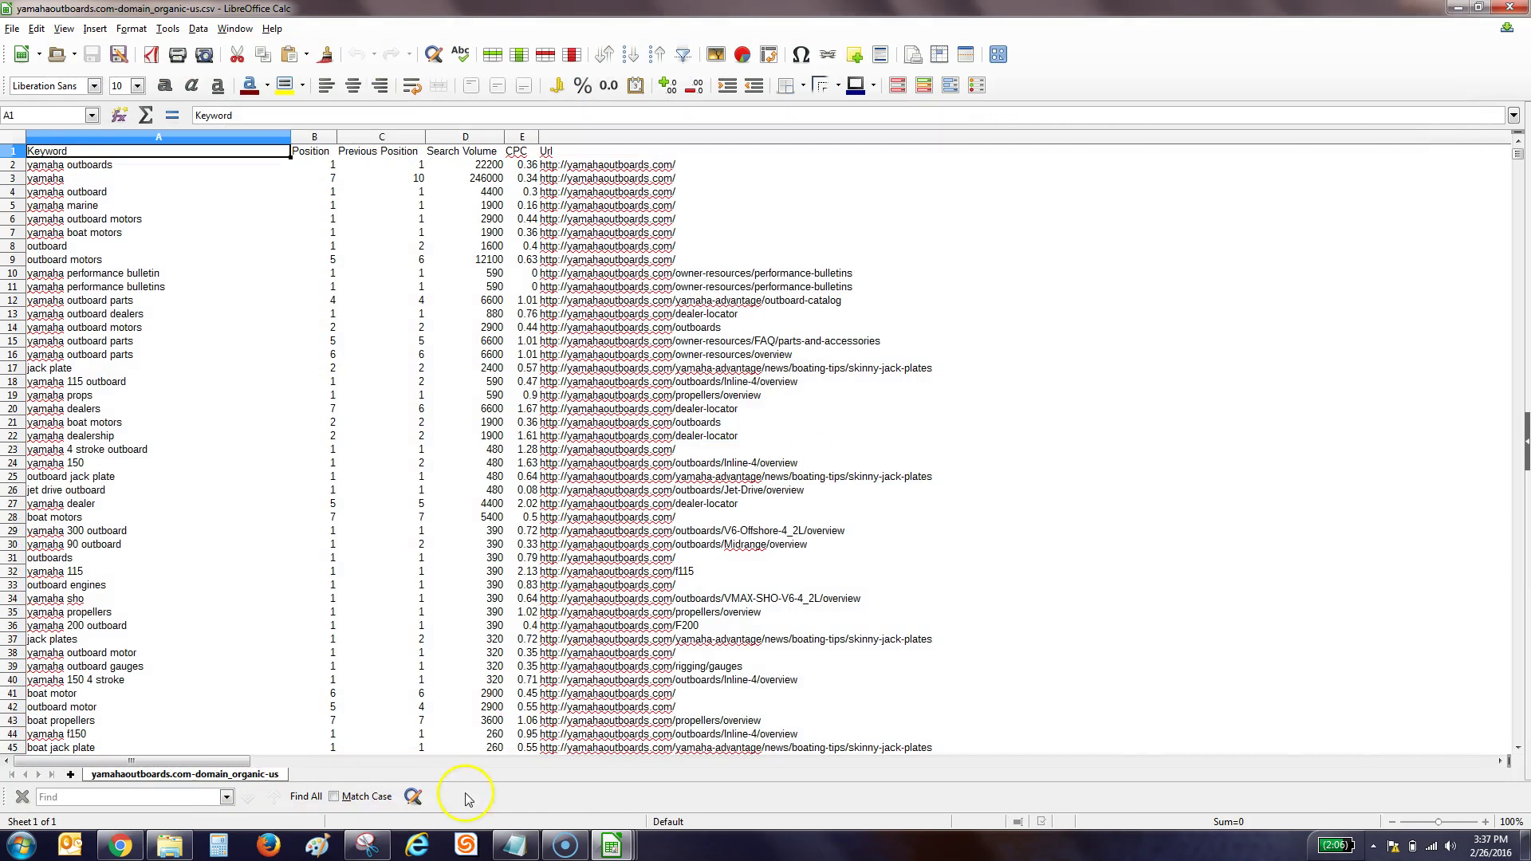
mouse_move(612, 845)
click(633, 786)
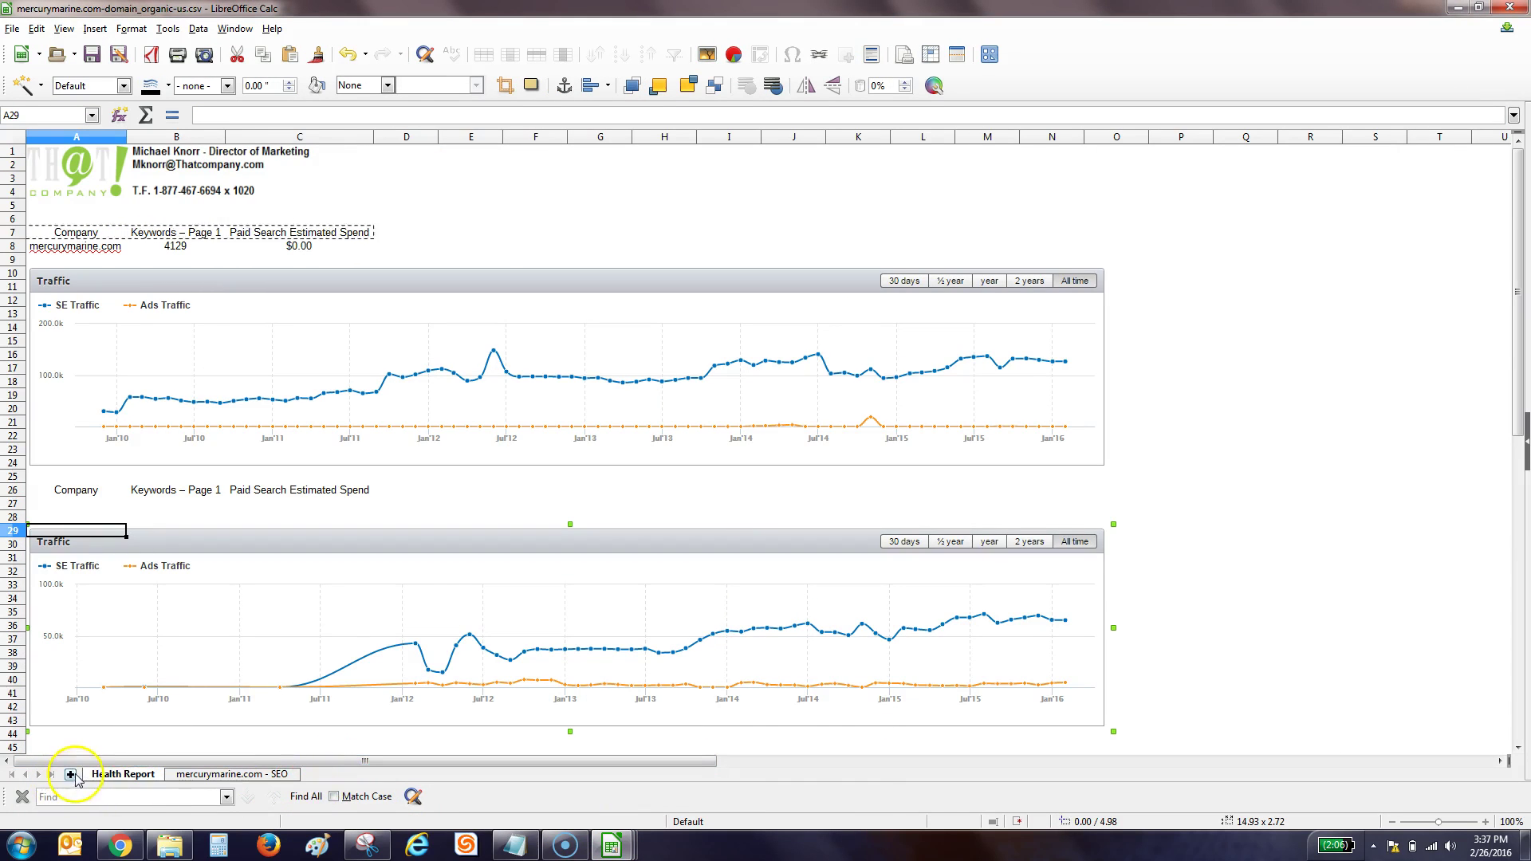
click(71, 774)
key(ctrl+v)
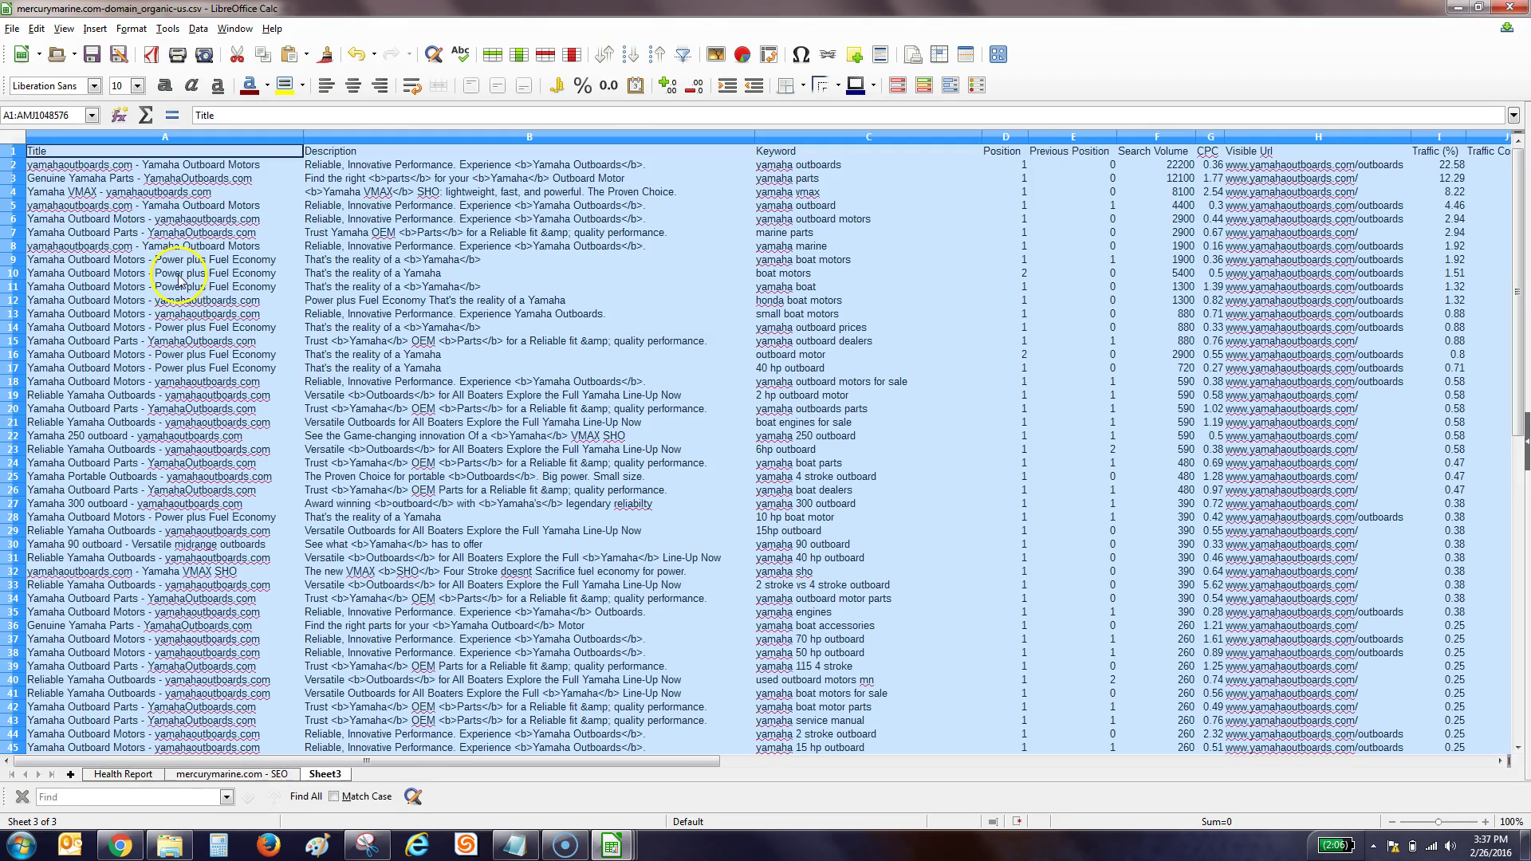
click(389, 220)
- Delete the Previous Position column from the ads keywords sheet
click(136, 165)
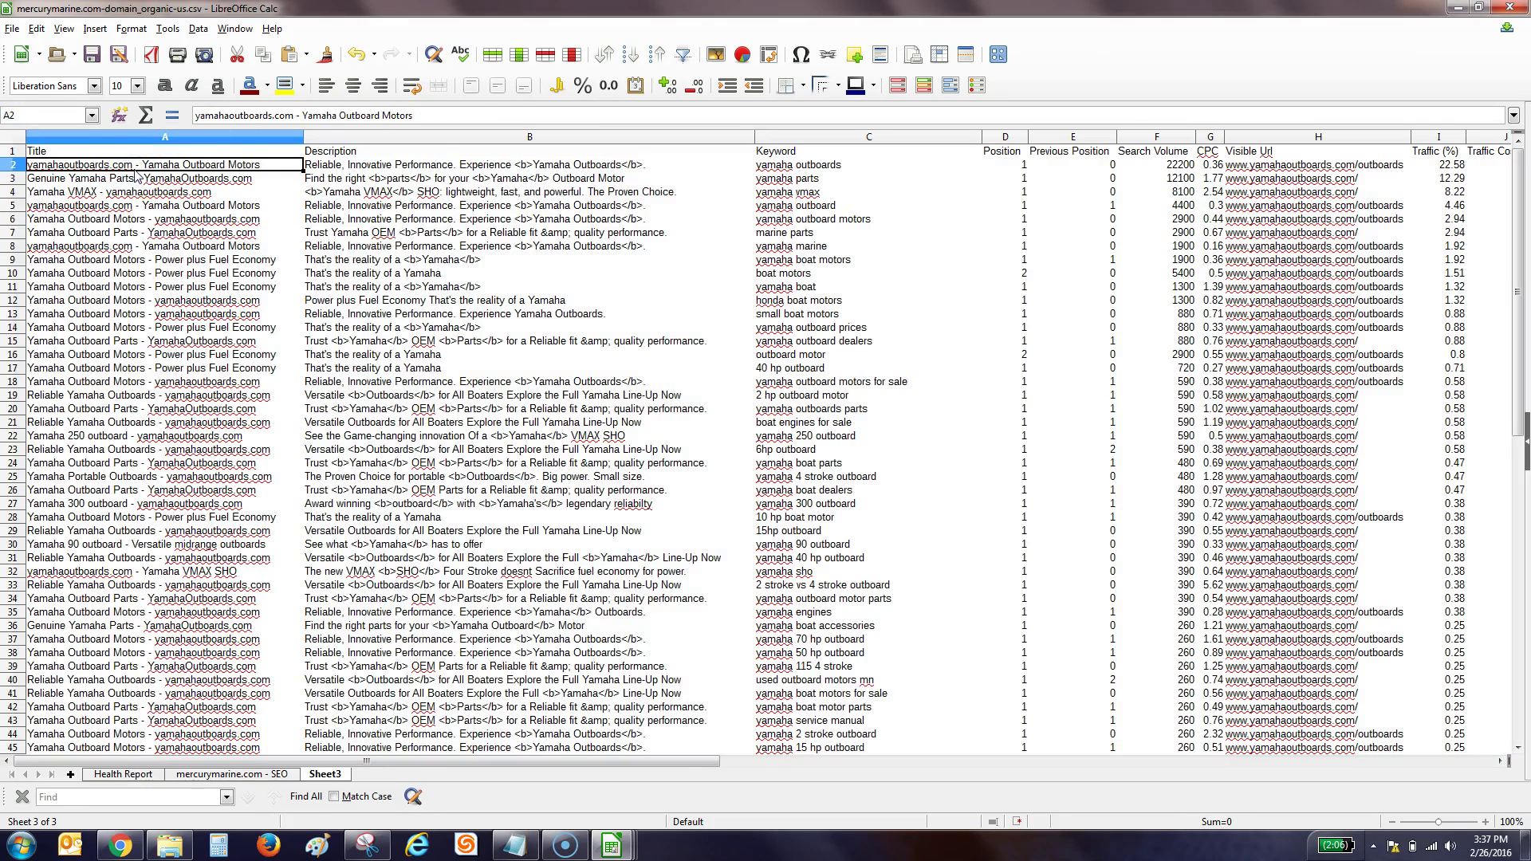
key(Tab)
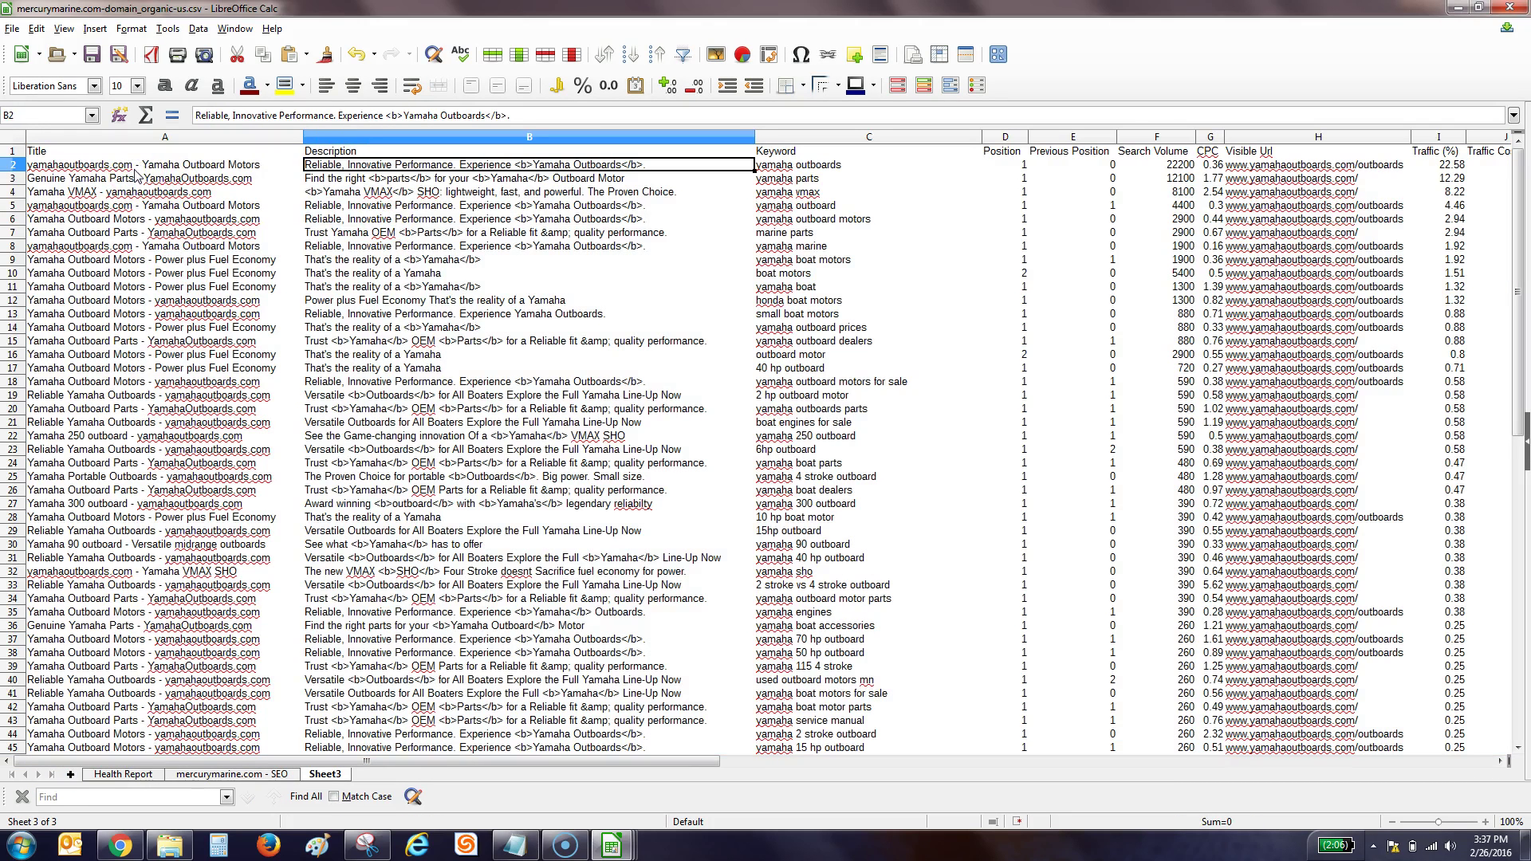
key(shift+Tab)
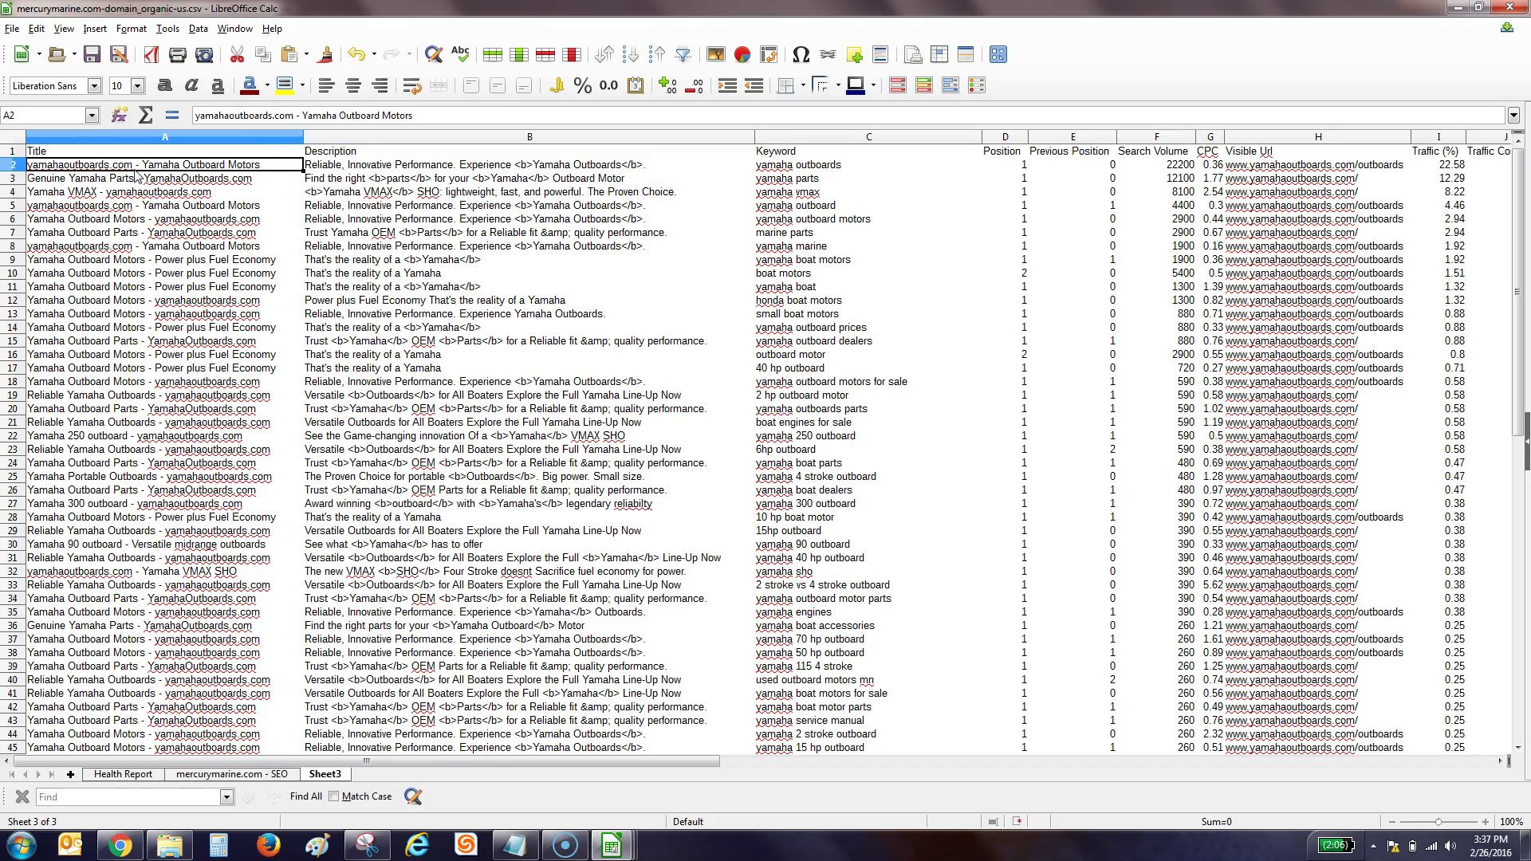
key(Tab)
key(Tab)
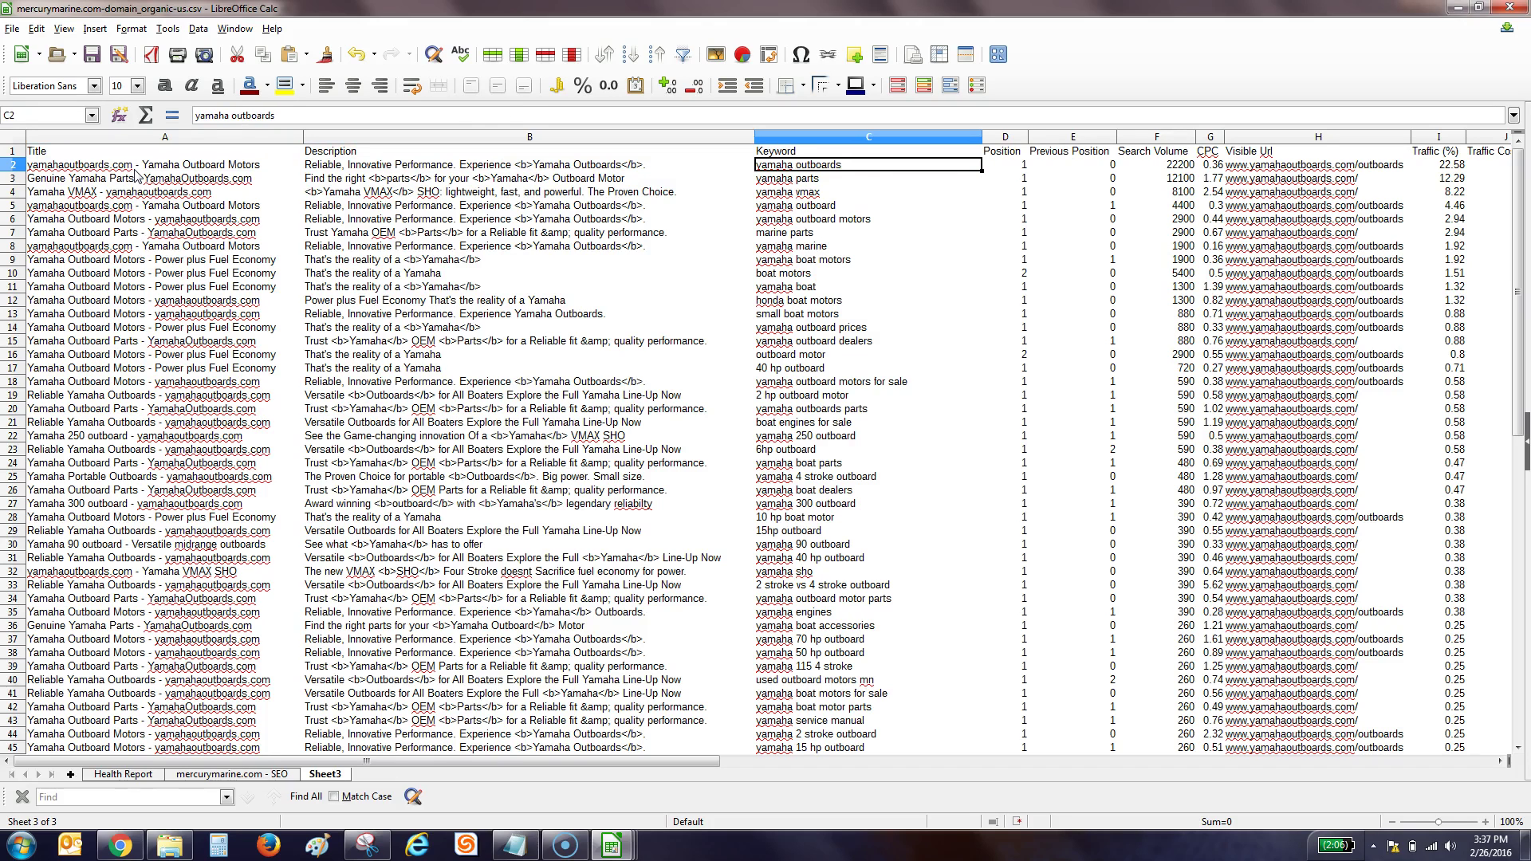
key(Tab)
key(Tab)
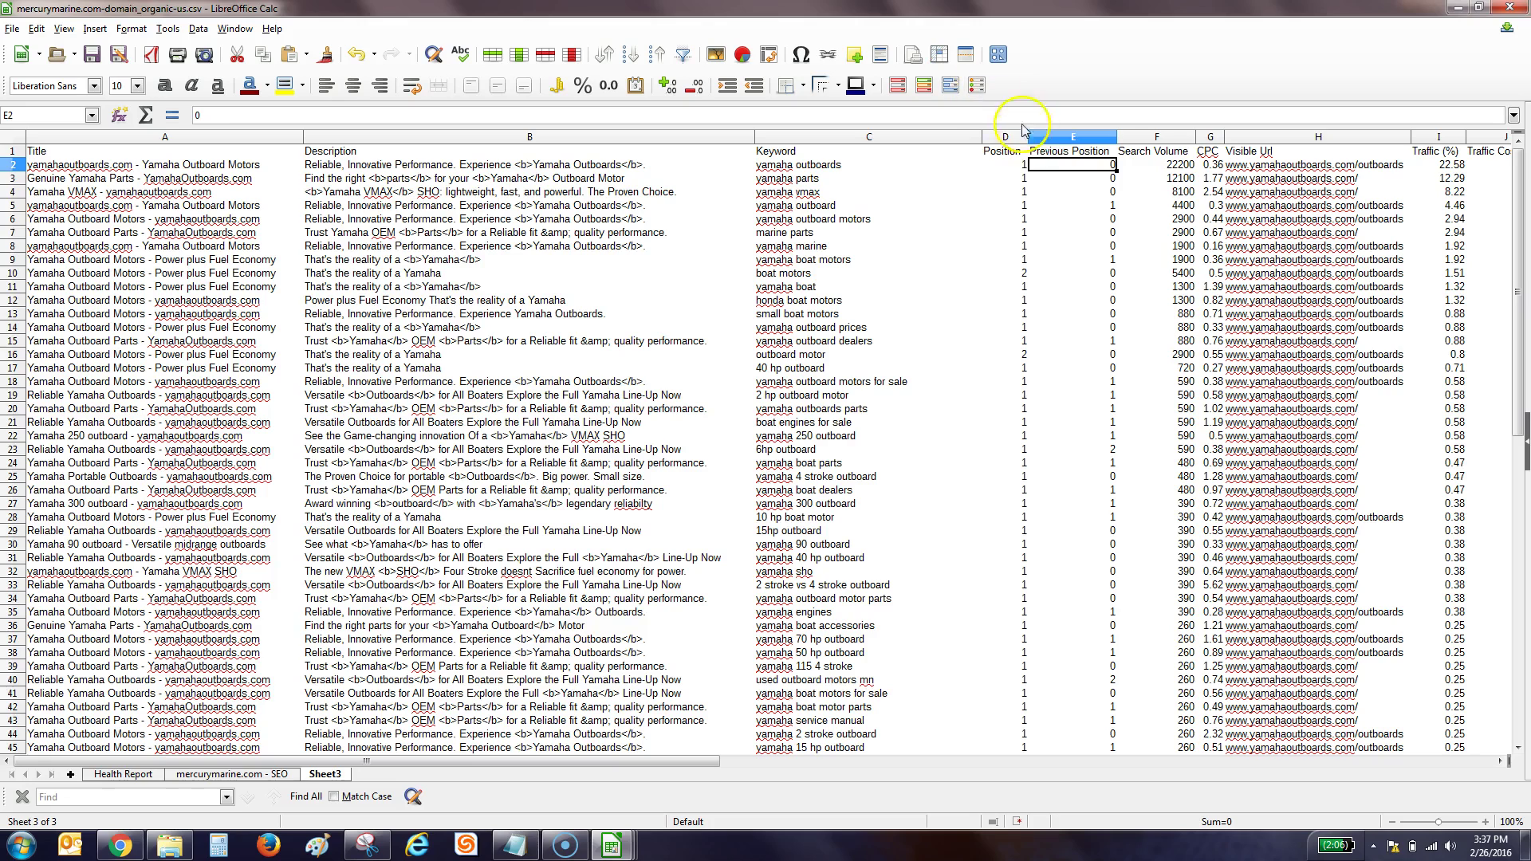
click(1051, 144)
right_click(1051, 145)
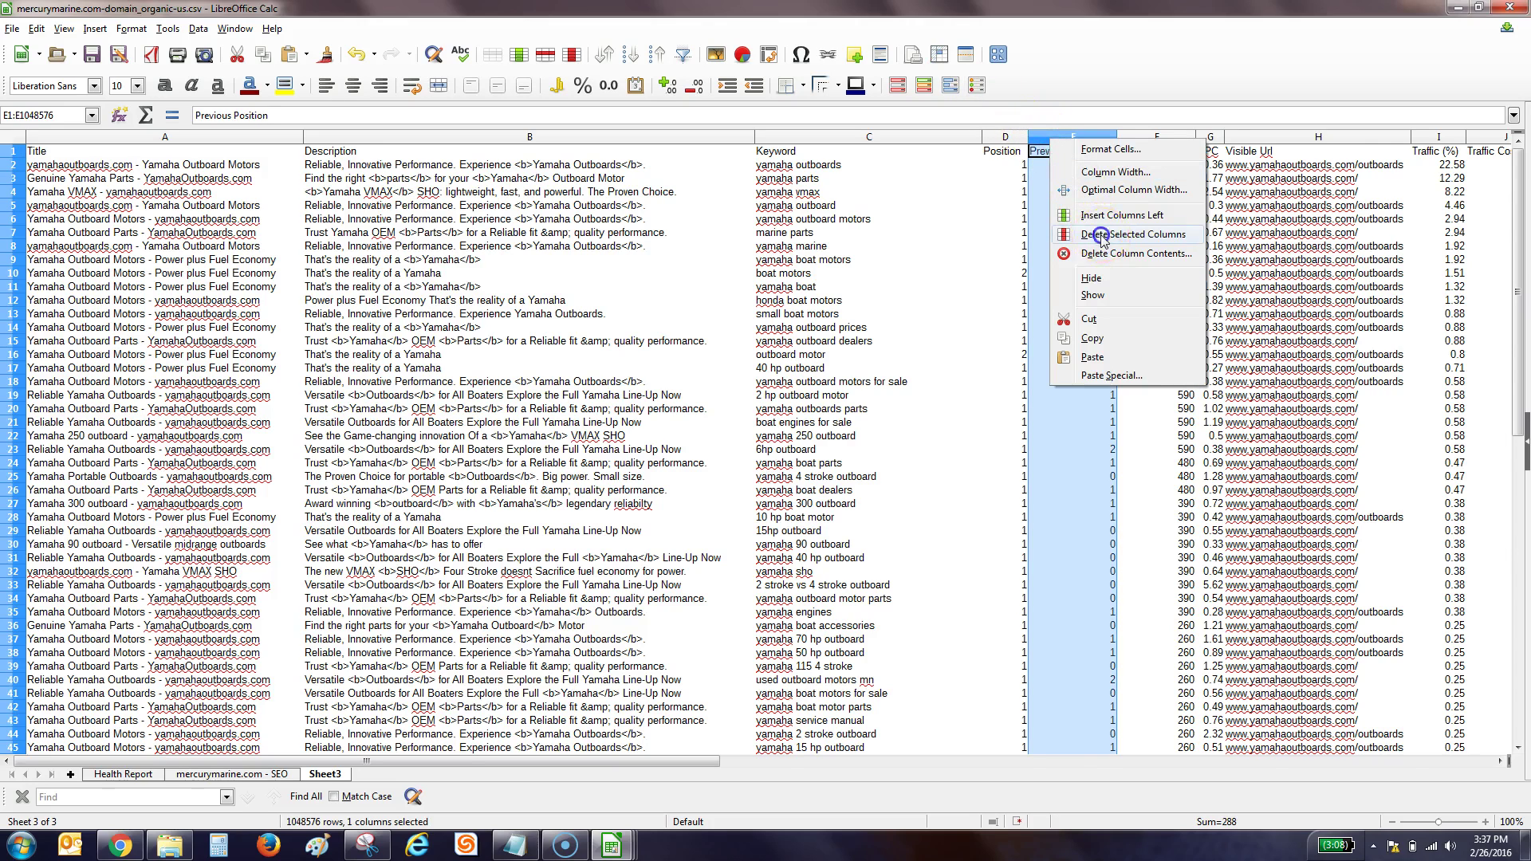
click(1101, 234)
- Delete the Trends column while keeping the Url column
click(1086, 167)
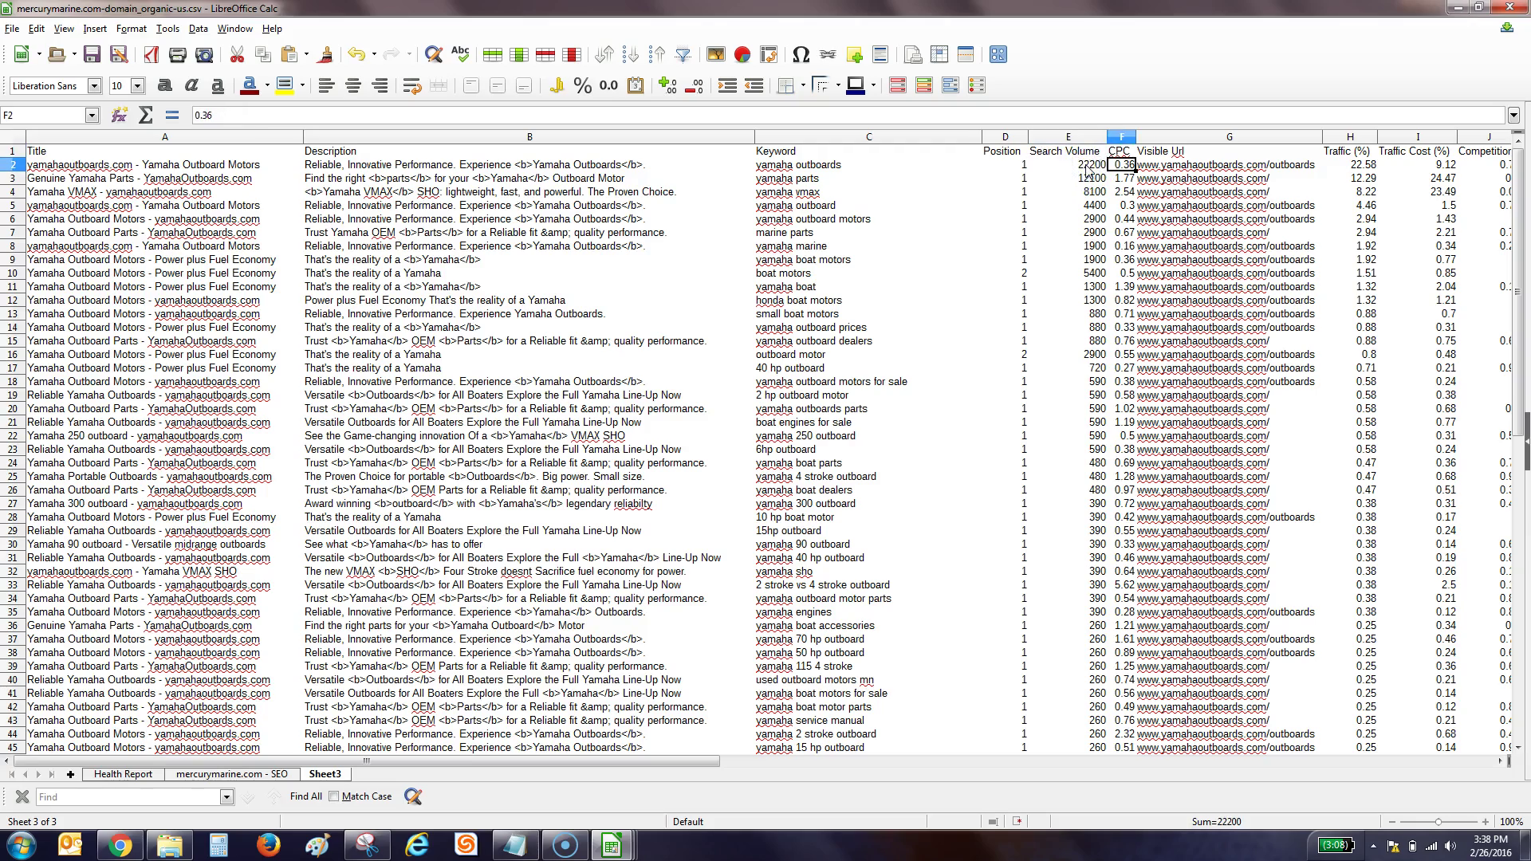
key(Right)
key(Right)
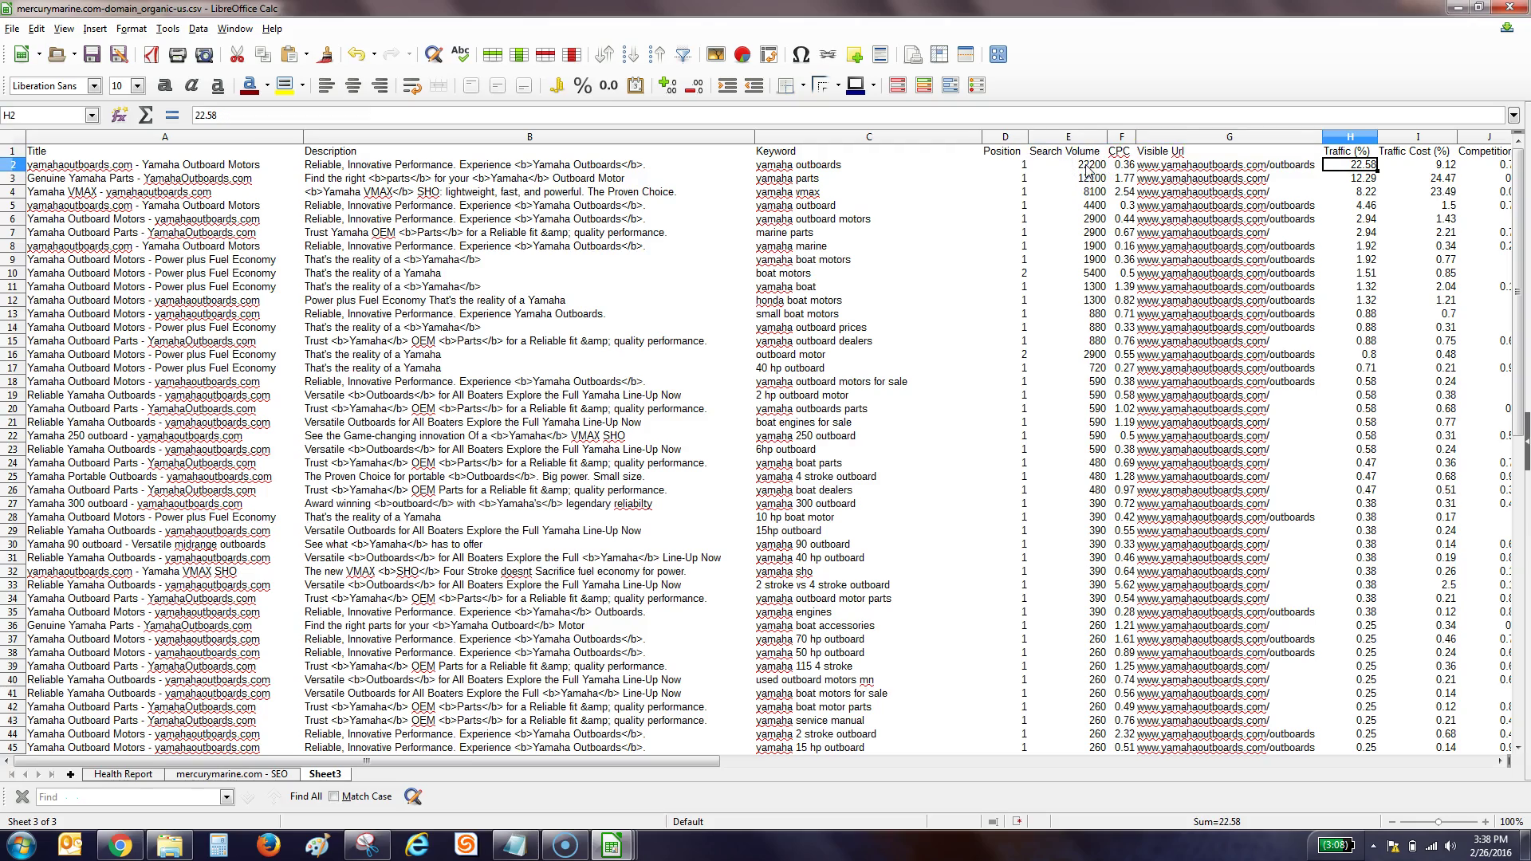
click(1349, 137)
key(shift+Right)
key(shift+Right)
key(shift+Right)
key(shift+Right)
key(shift+Right)
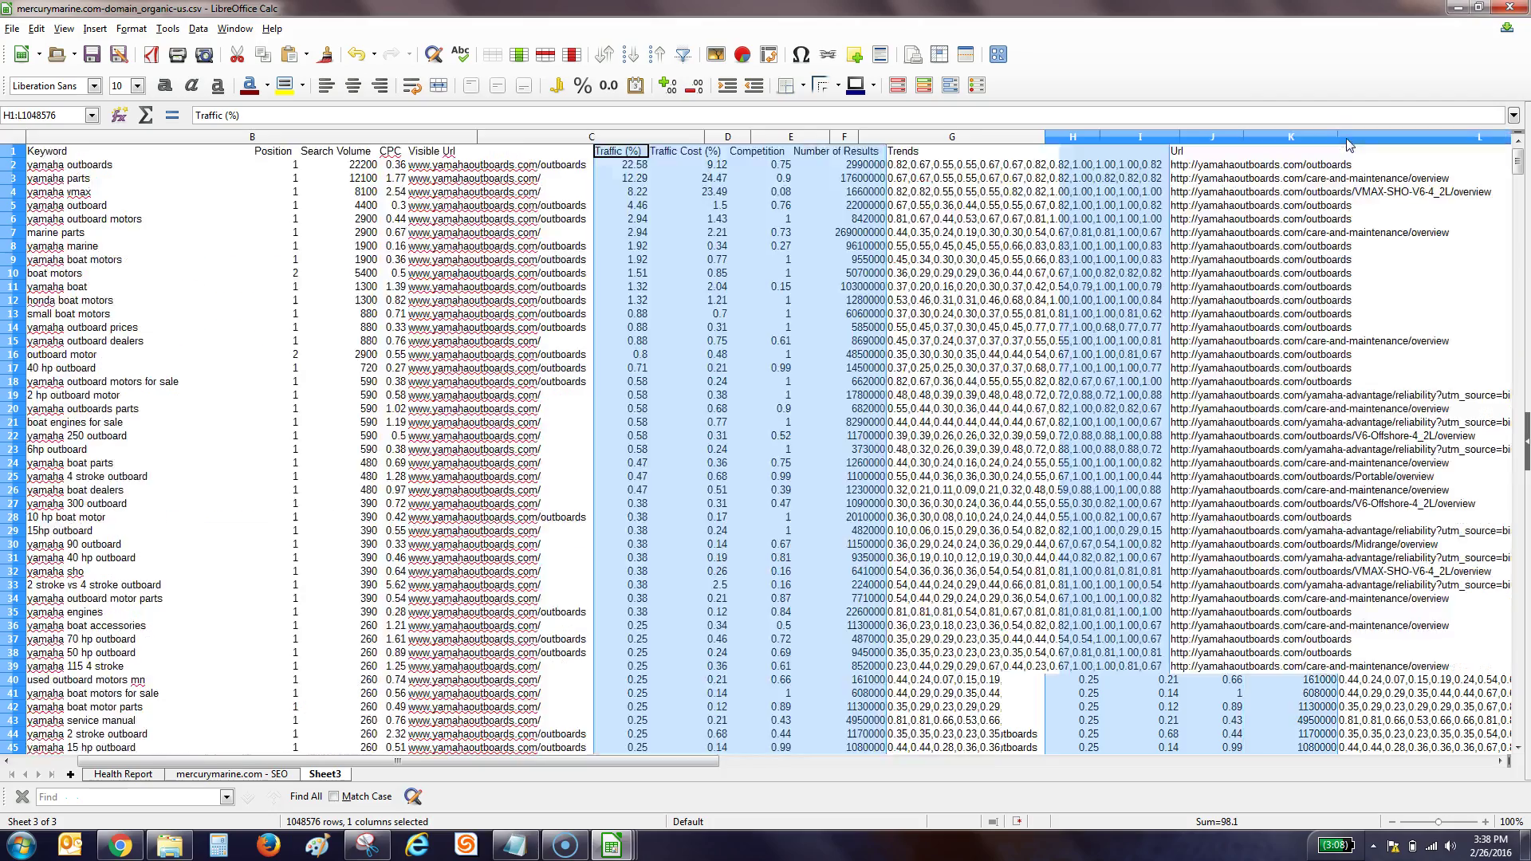
click(1346, 137)
right_click(1346, 137)
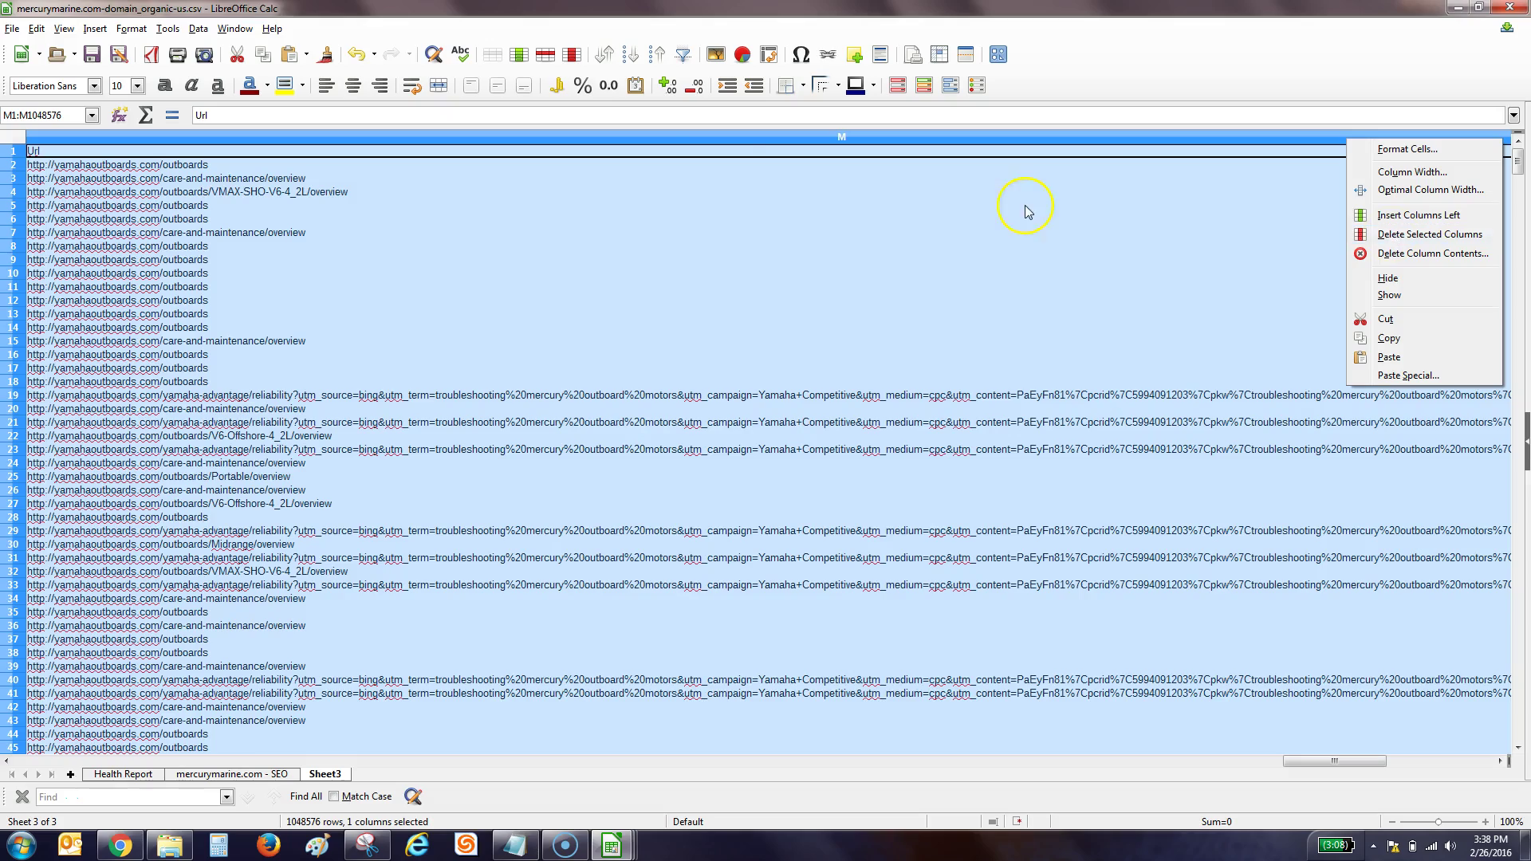
click(723, 139)
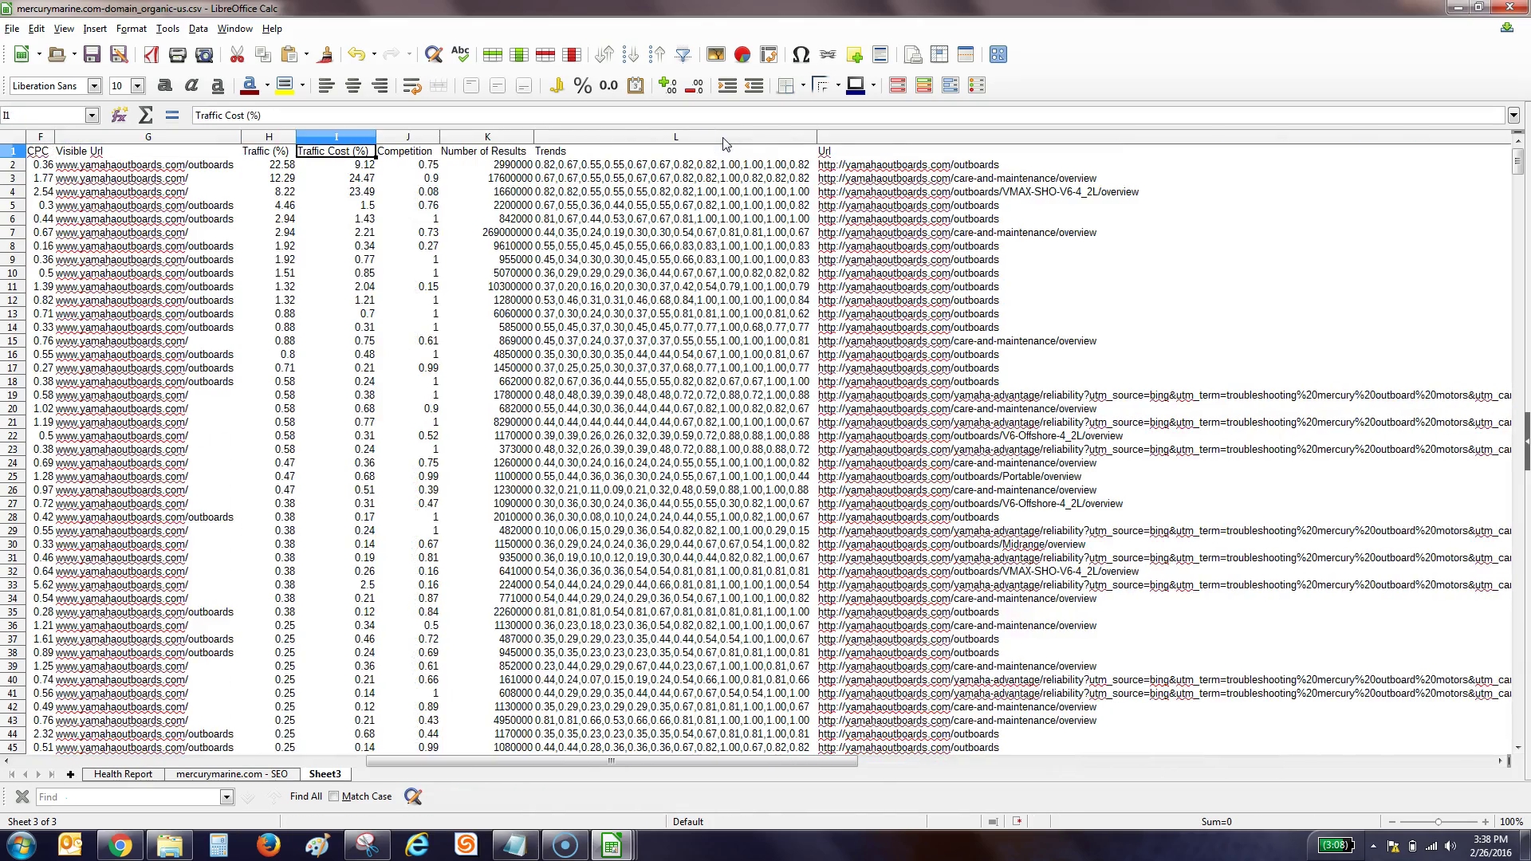
click(252, 137)
key(shift+Right)
key(shift+Right)
key(shift+Right)
key(shift+Right)
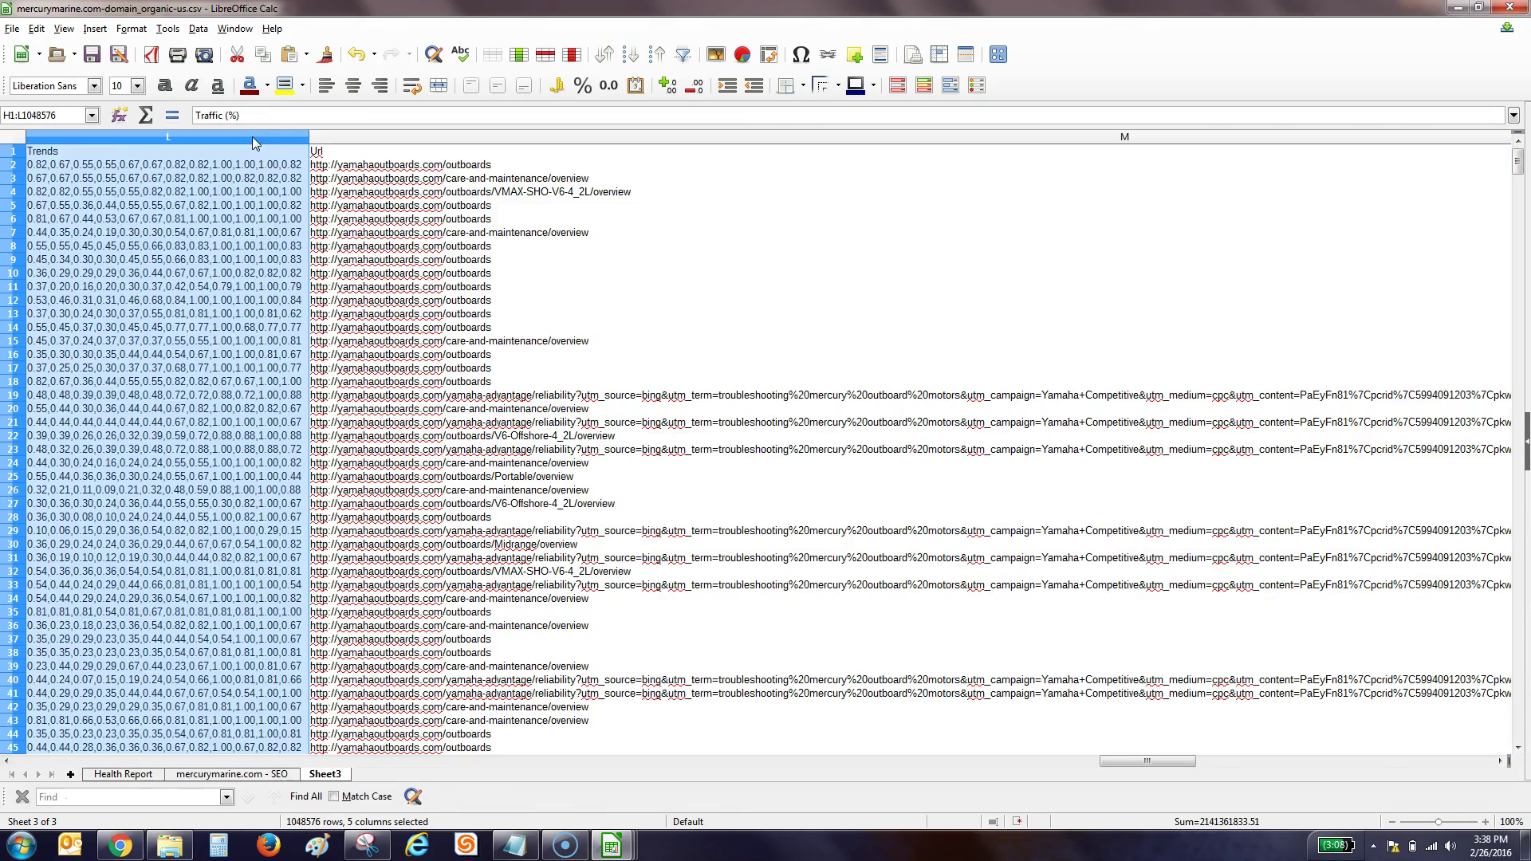
click(252, 136)
right_click(254, 144)
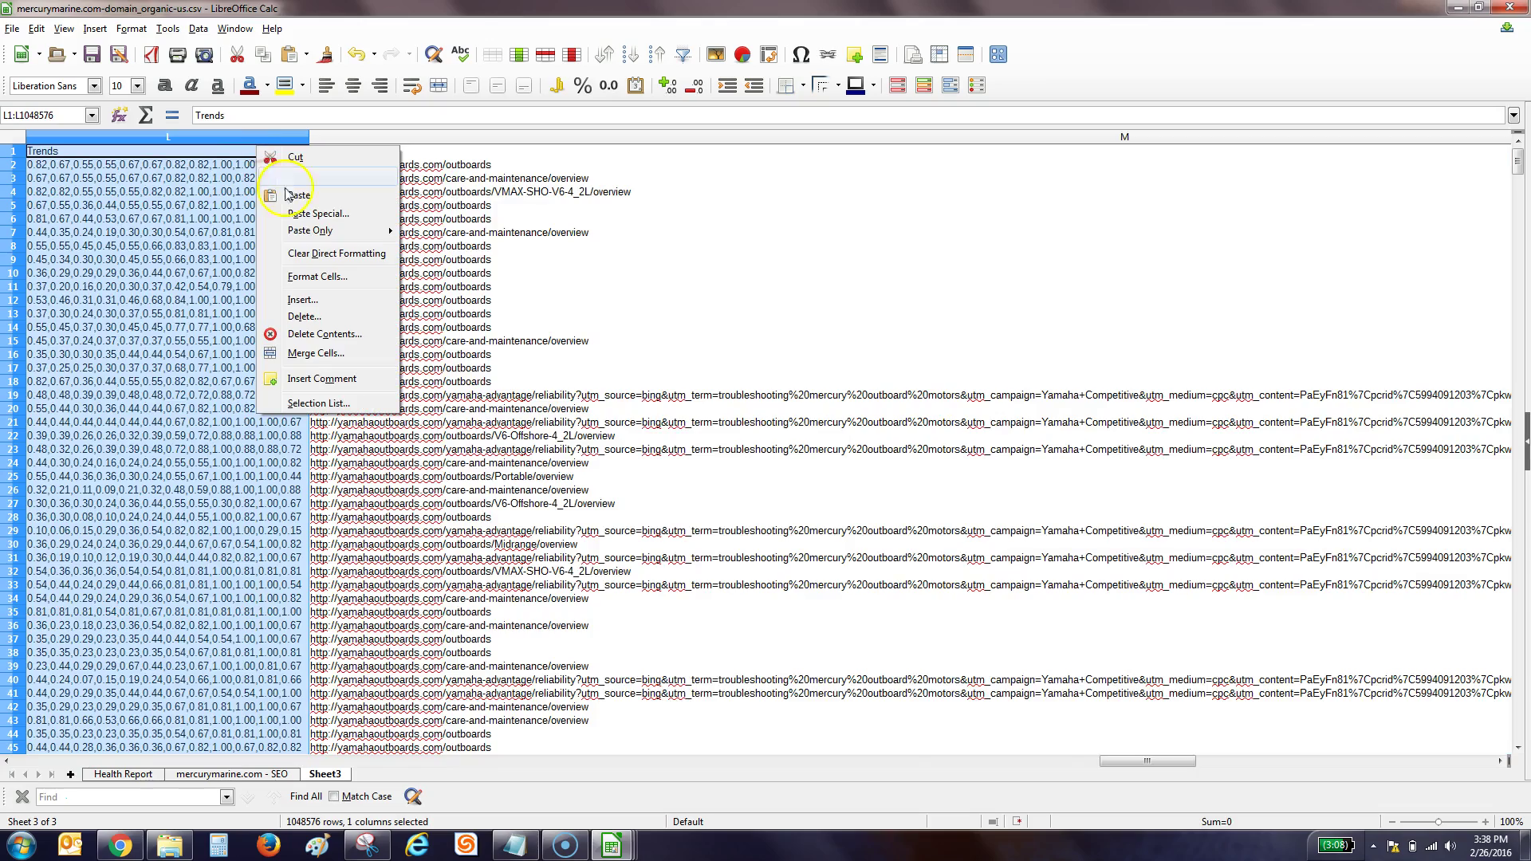
click(315, 315)
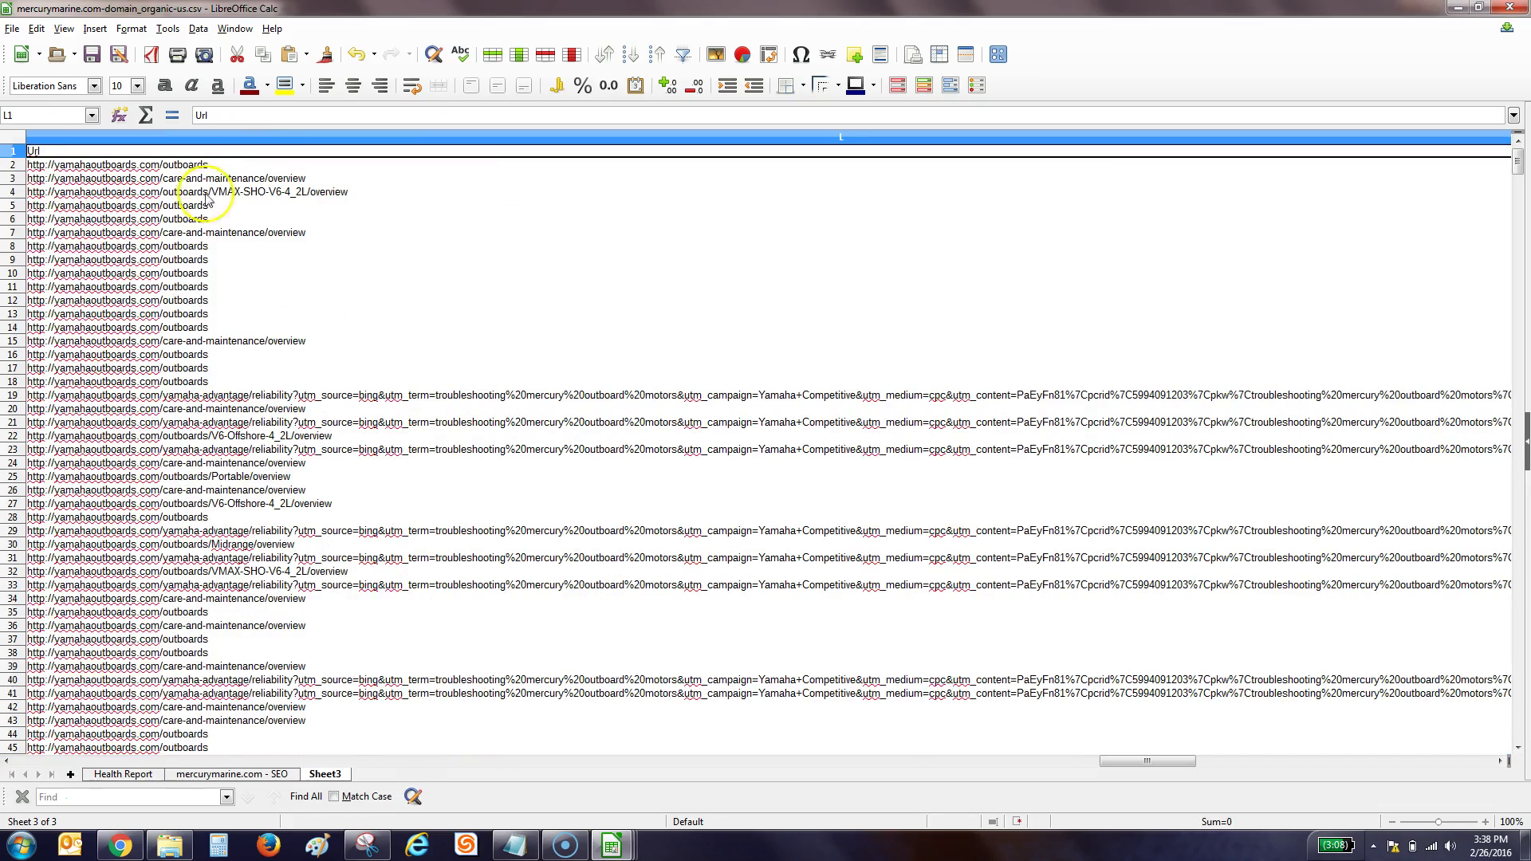
- Delete the Traffic, Traffic Cost, Competition and Number of Results columns
key(Left)
key(Left)
key(Left)
key(Left)
key(Left)
key(Left)
key(Down)
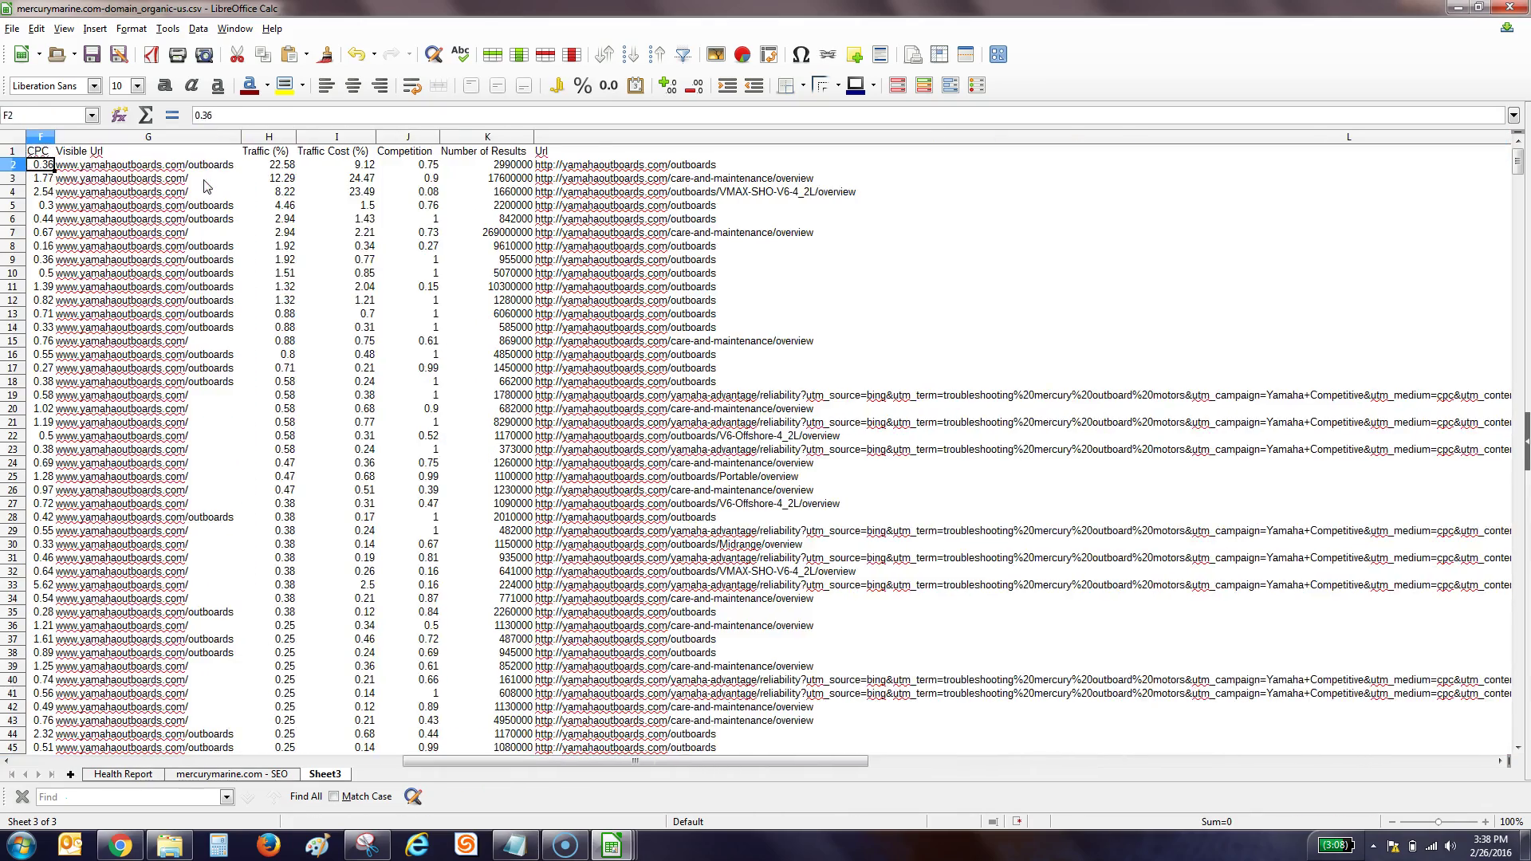
click(204, 181)
key(Right)
key(Right)
key(Right)
key(Right)
key(Right)
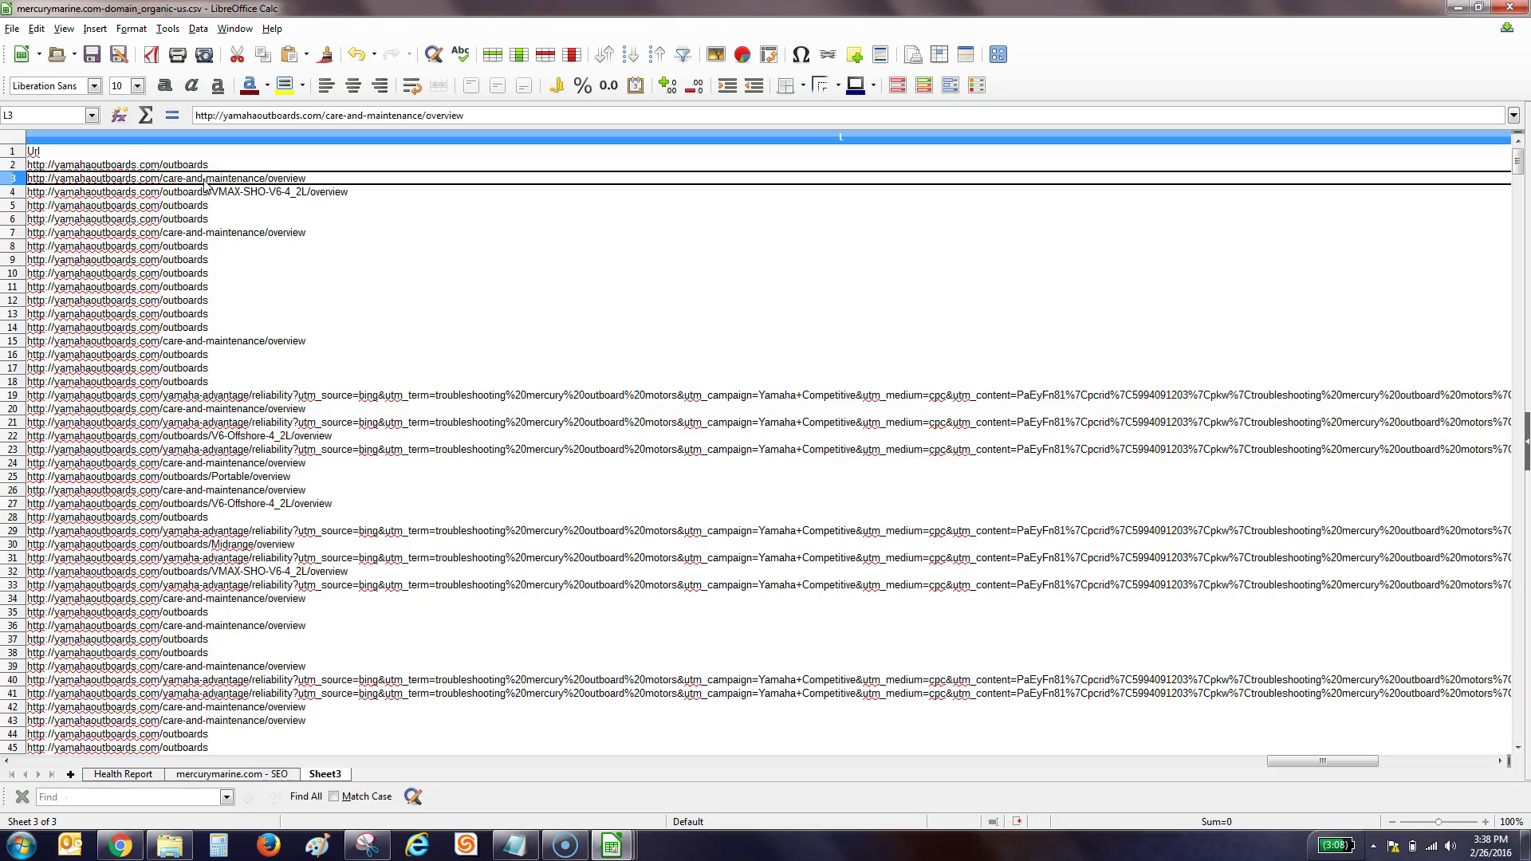
key(Left)
key(Left)
key(Left)
key(Left)
key(Left)
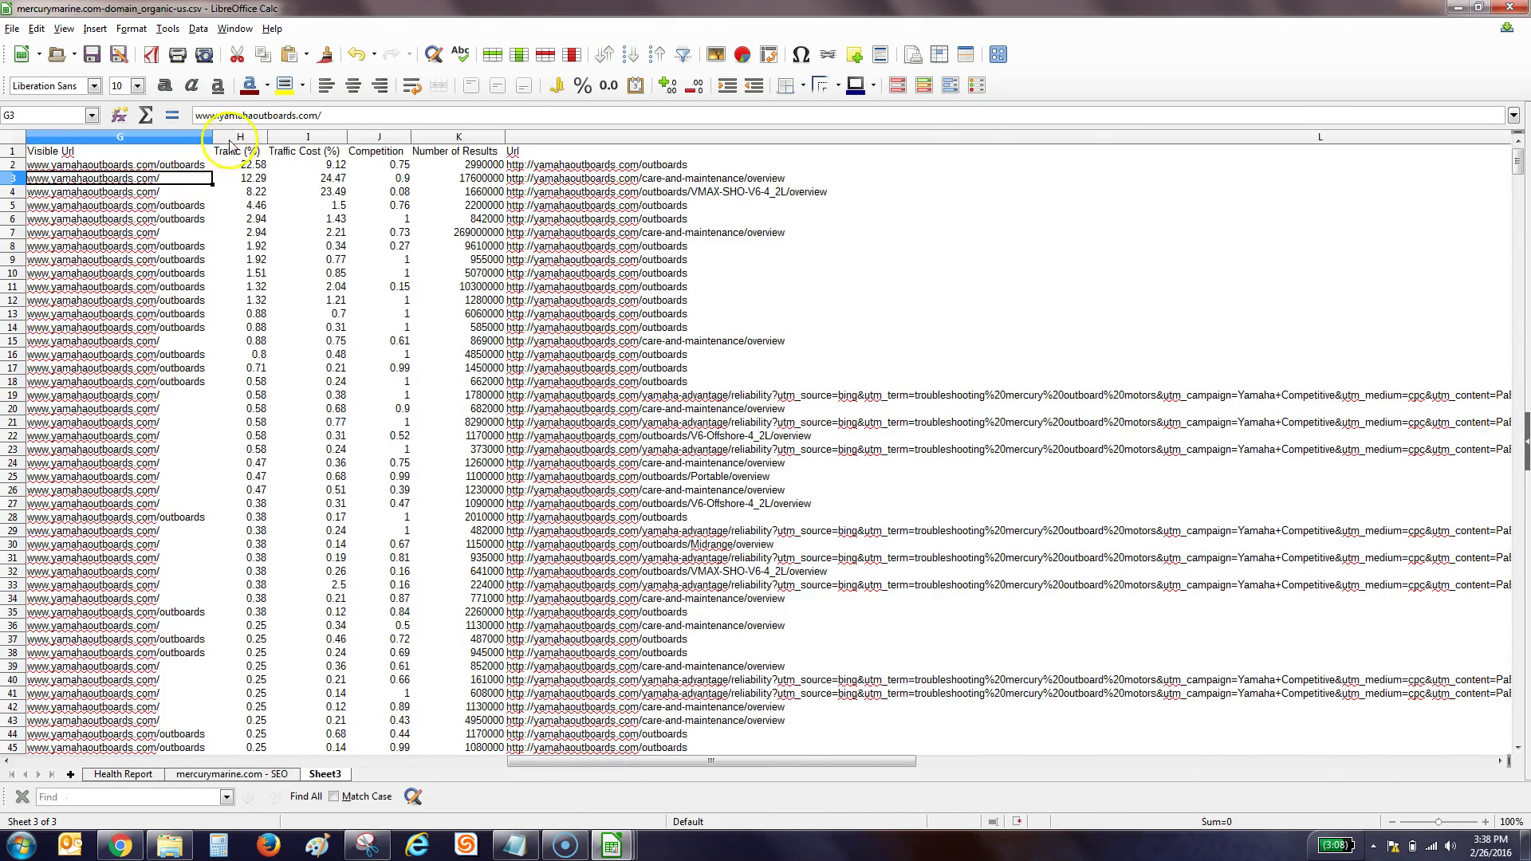
click(229, 141)
shift+click(442, 140)
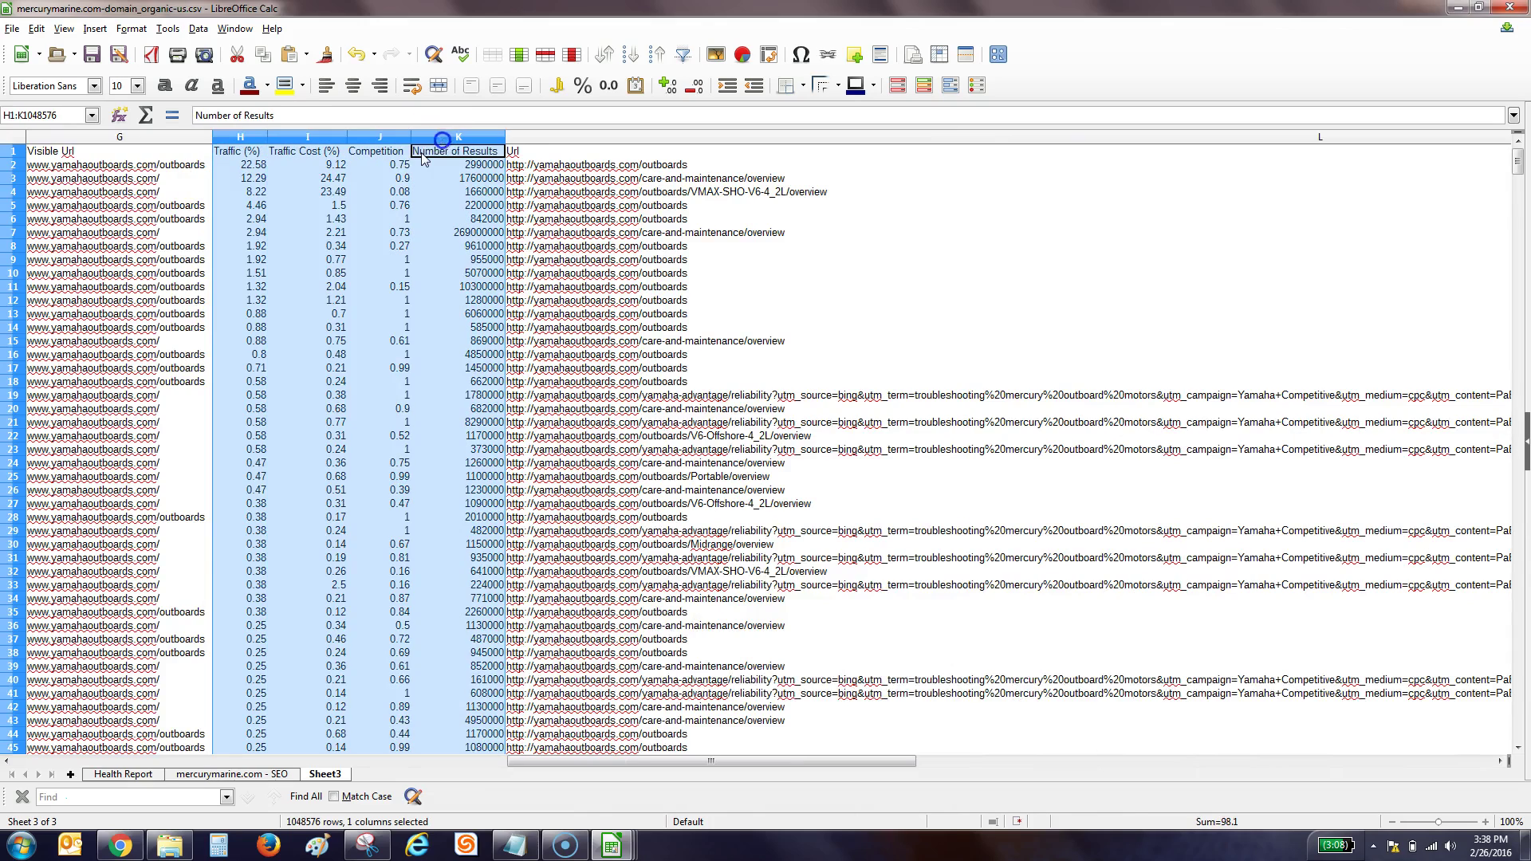
right_click(434, 145)
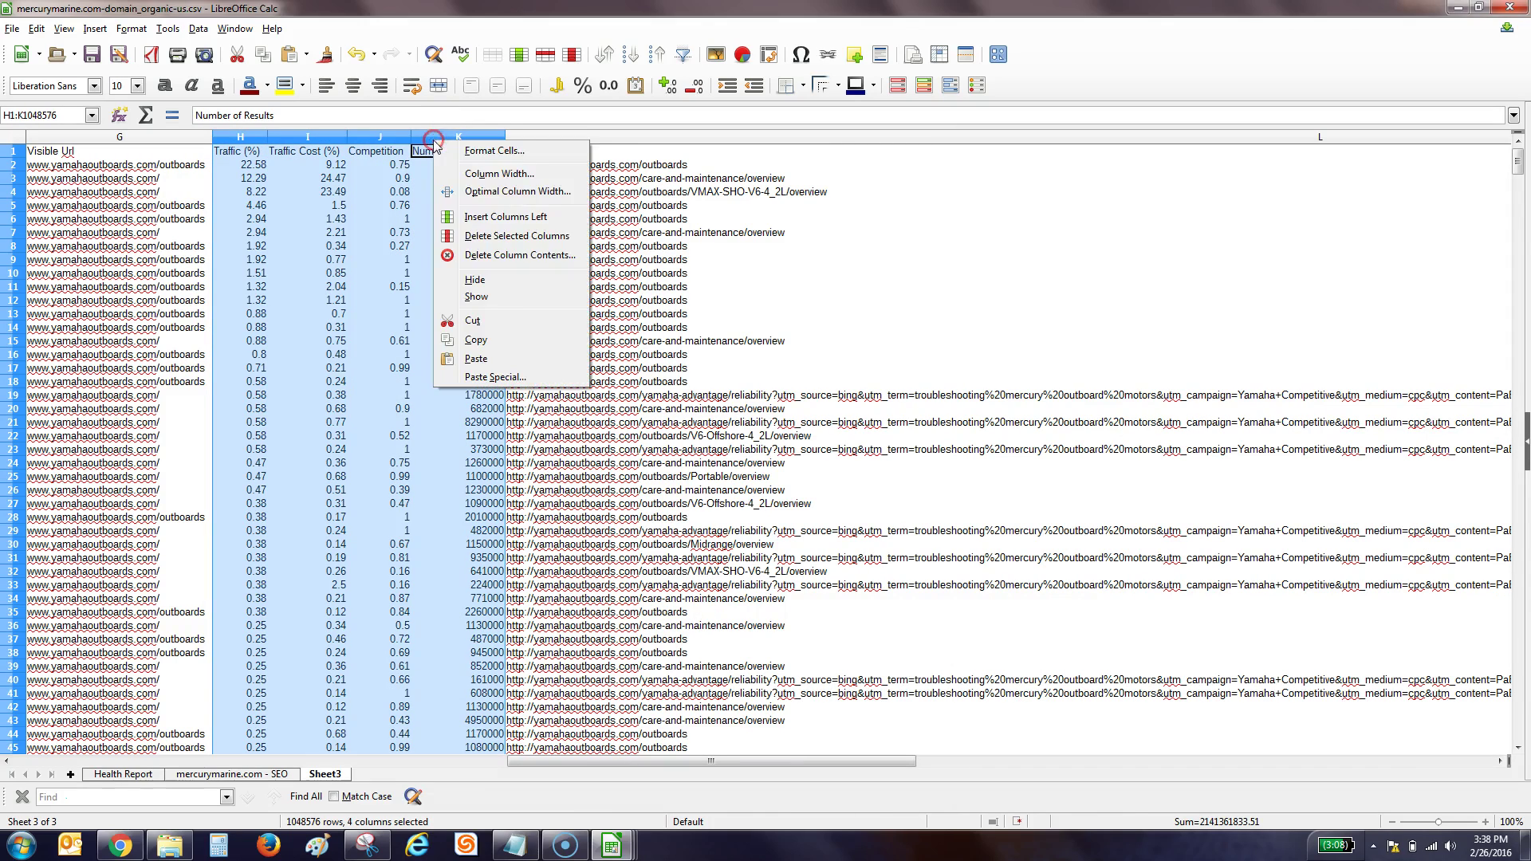
click(493, 239)
key(ctrl+Home)
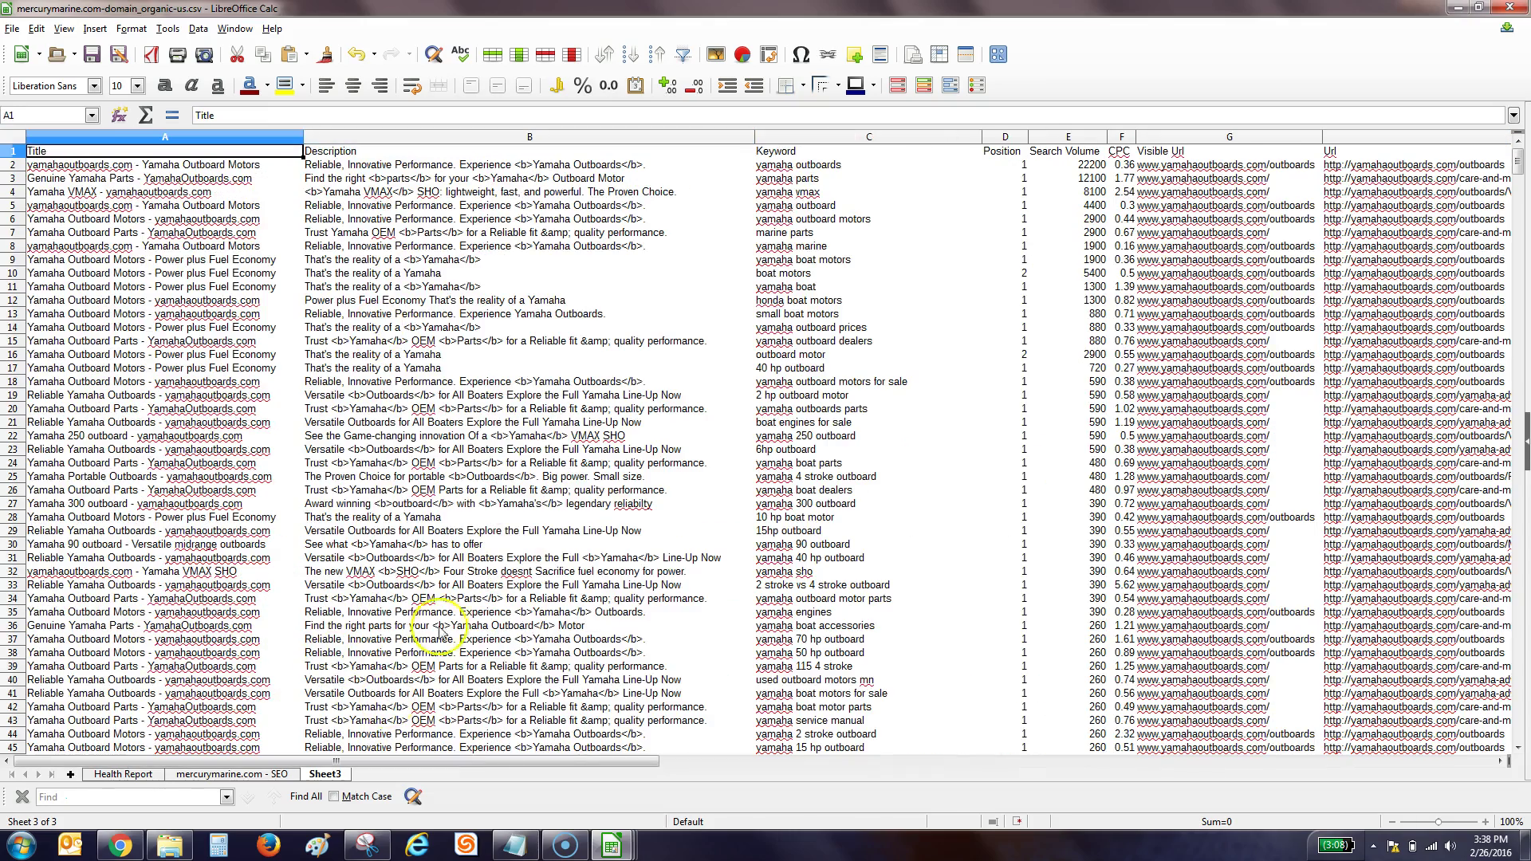
click(1175, 178)
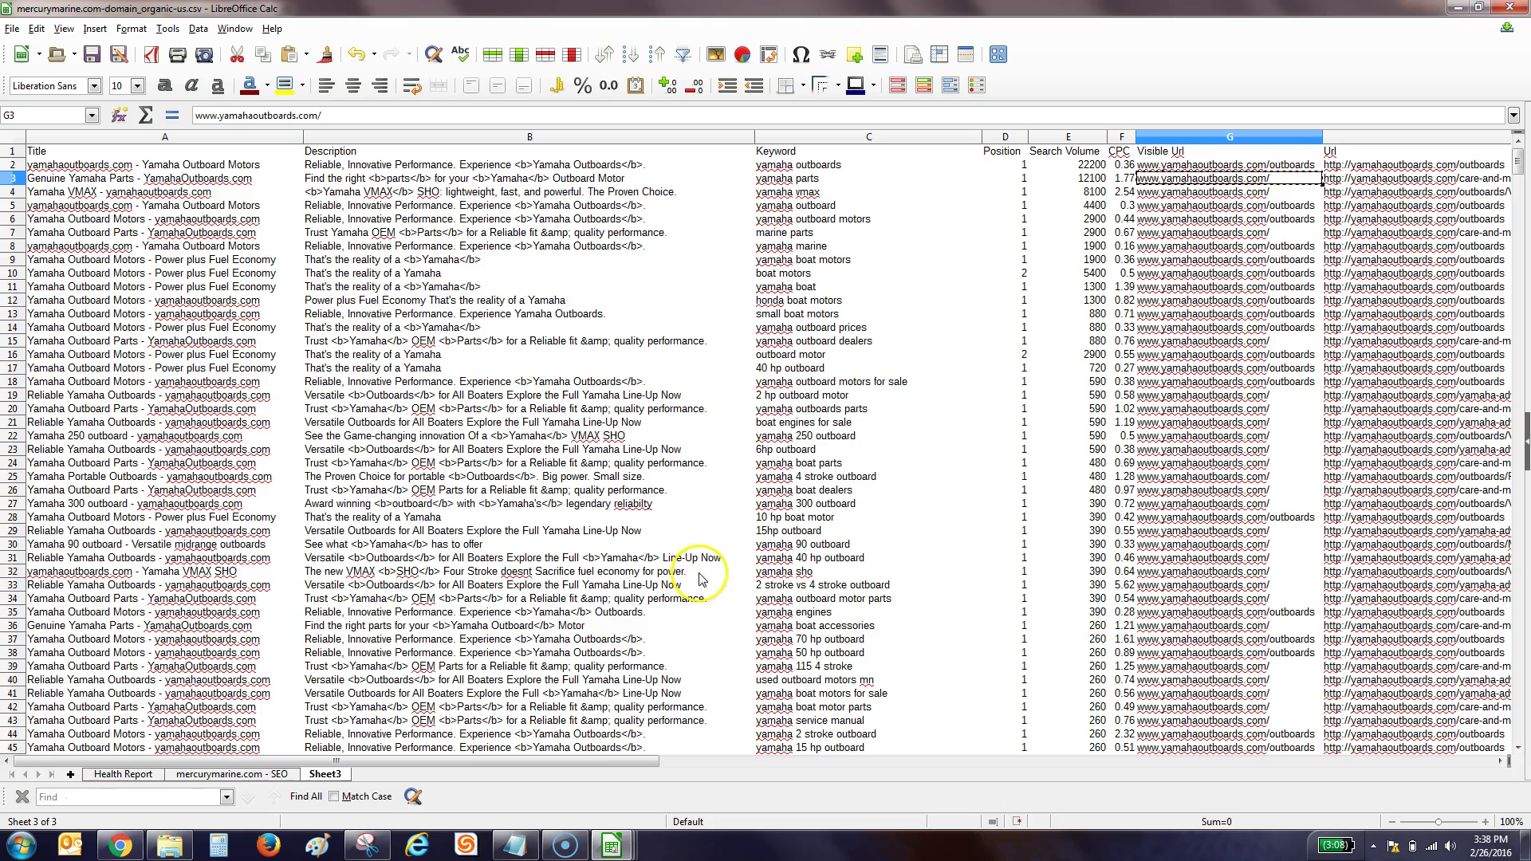
click(336, 775)
right_click(337, 775)
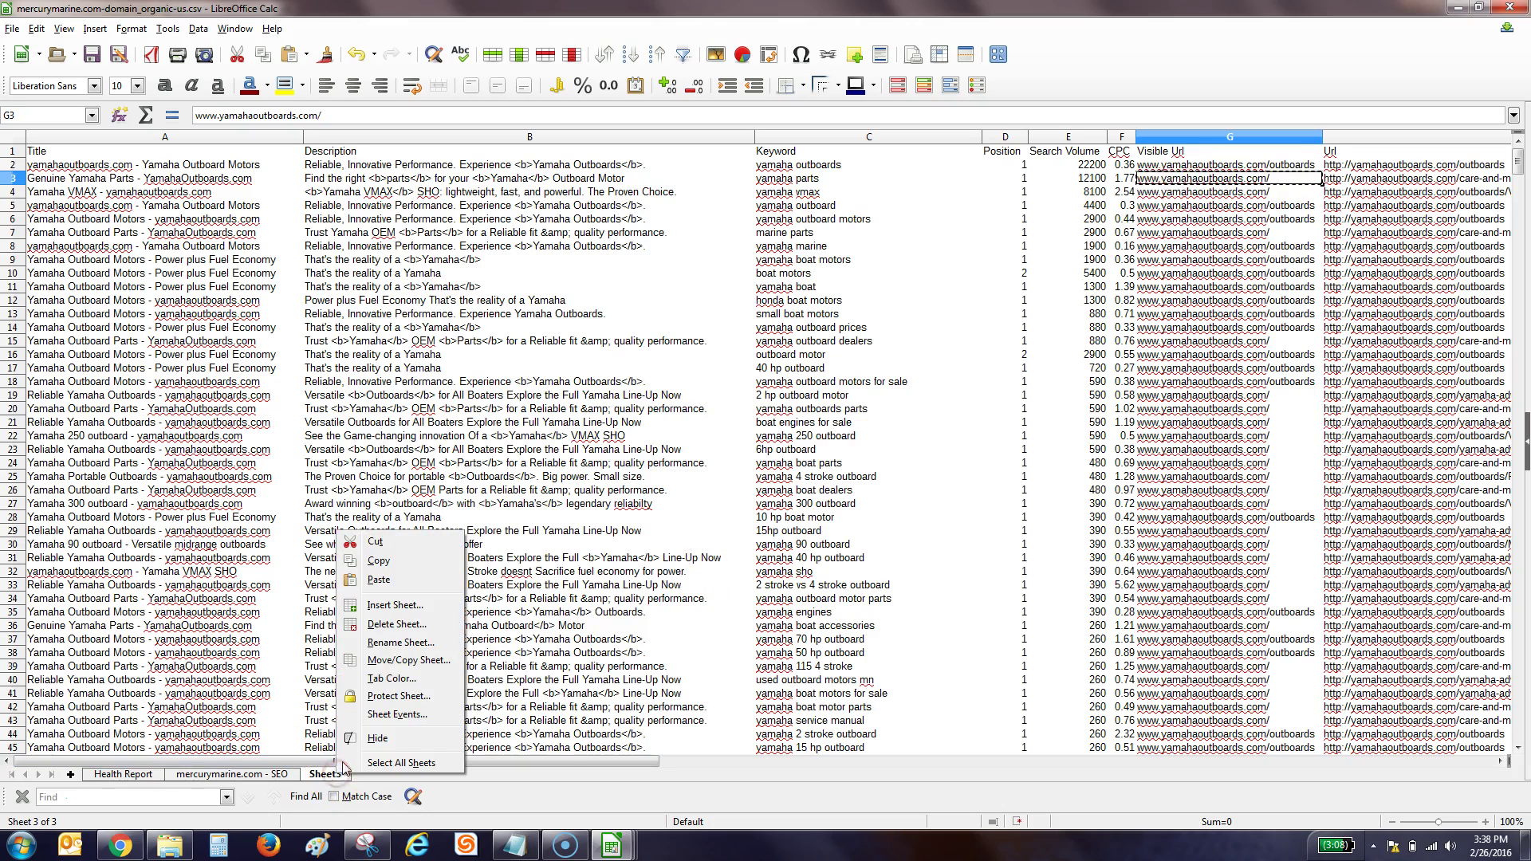
click(402, 642)
text(www.yamahaoutboards.com/)
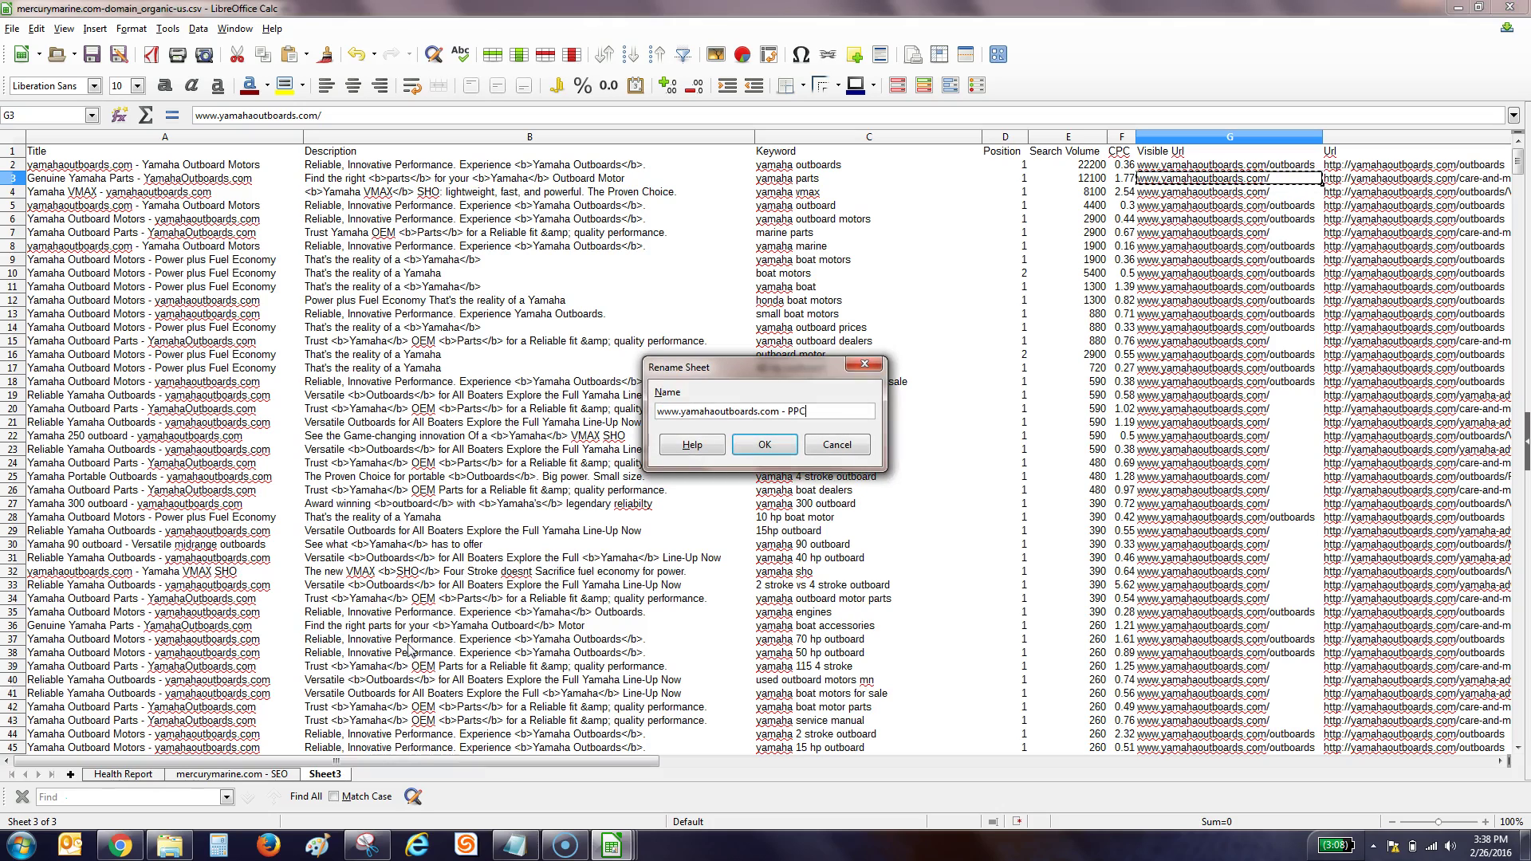
key(Return)
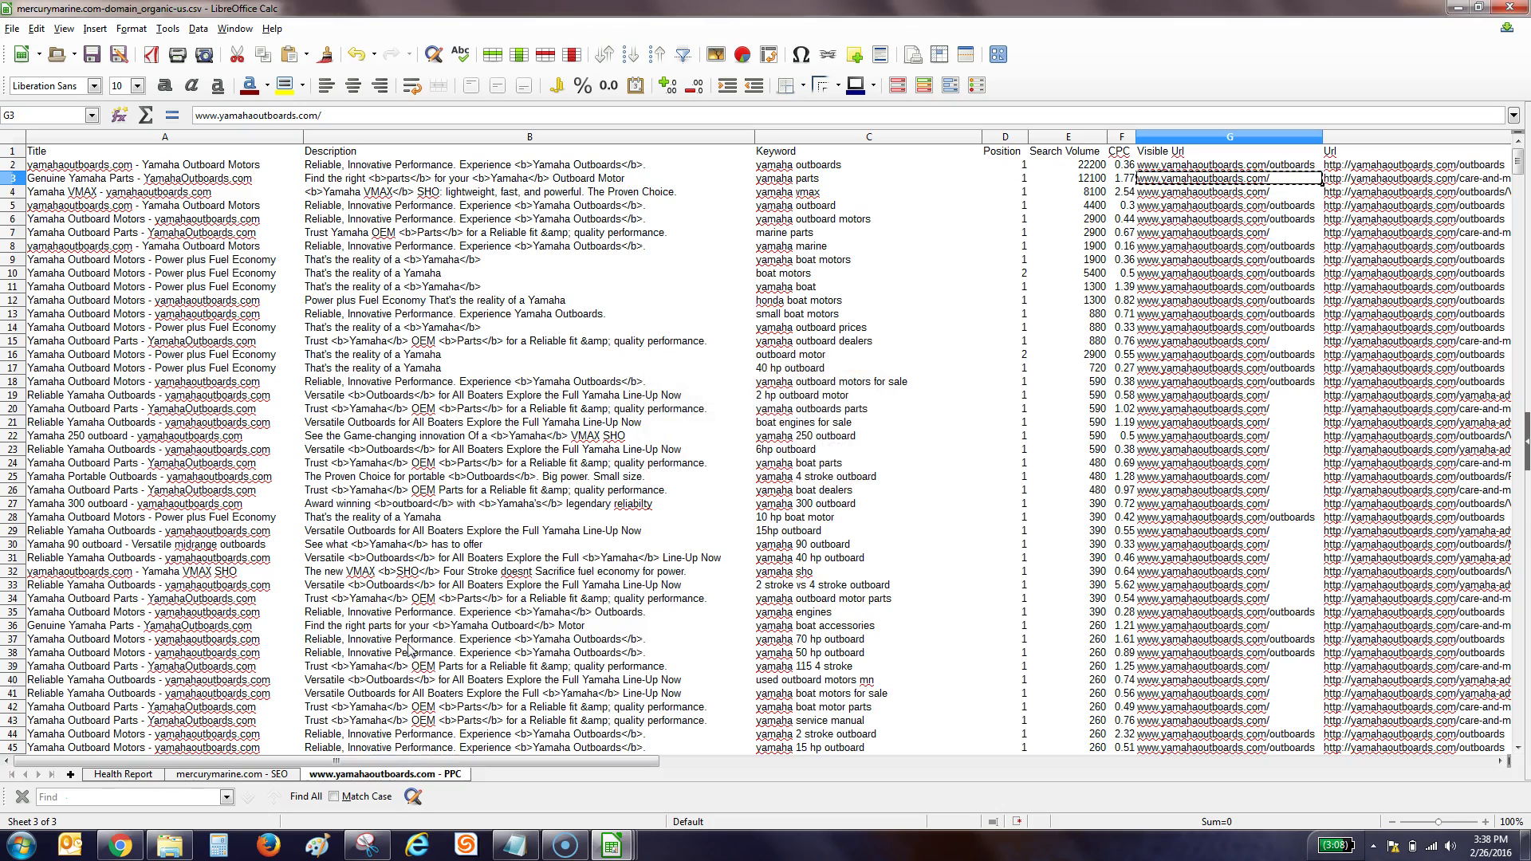
- Add a new Sheet4 and paste in the full yamahaoutboards organic keyword table
click(71, 775)
mouse_move(615, 850)
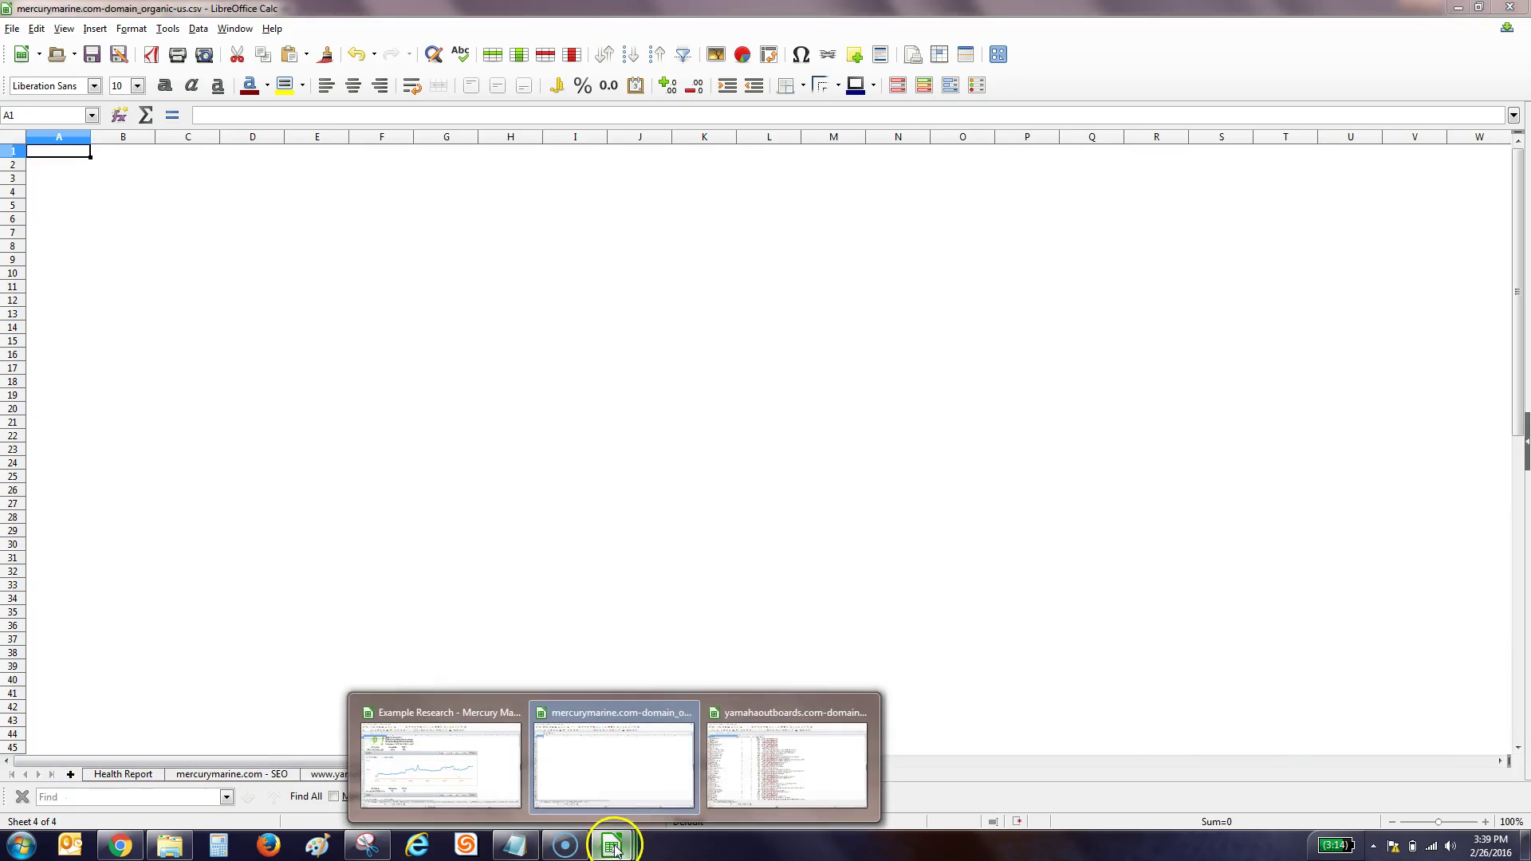
click(761, 761)
key(ctrl+a)
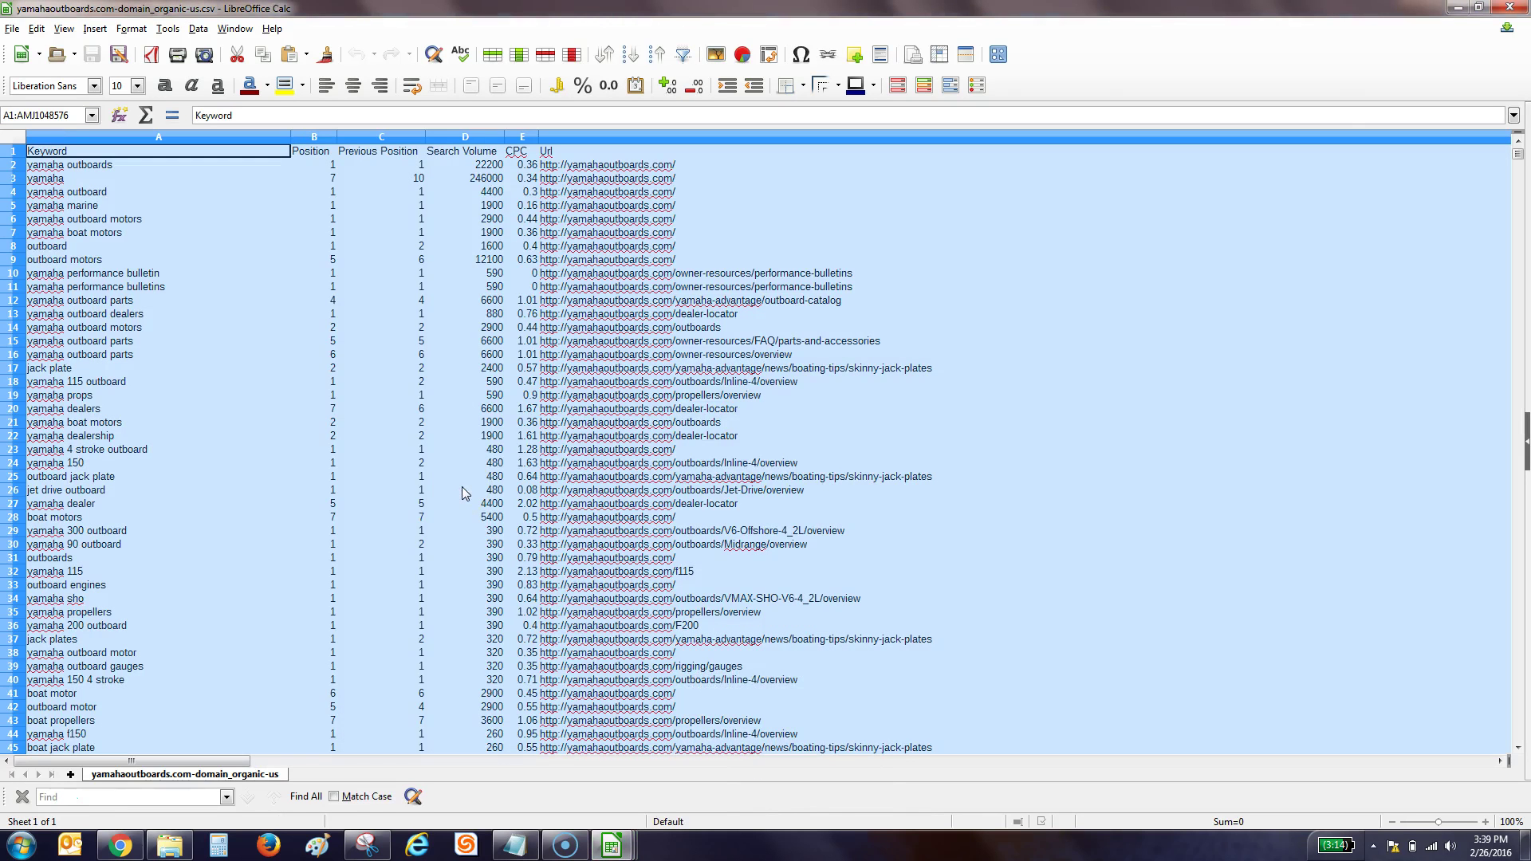
mouse_move(612, 845)
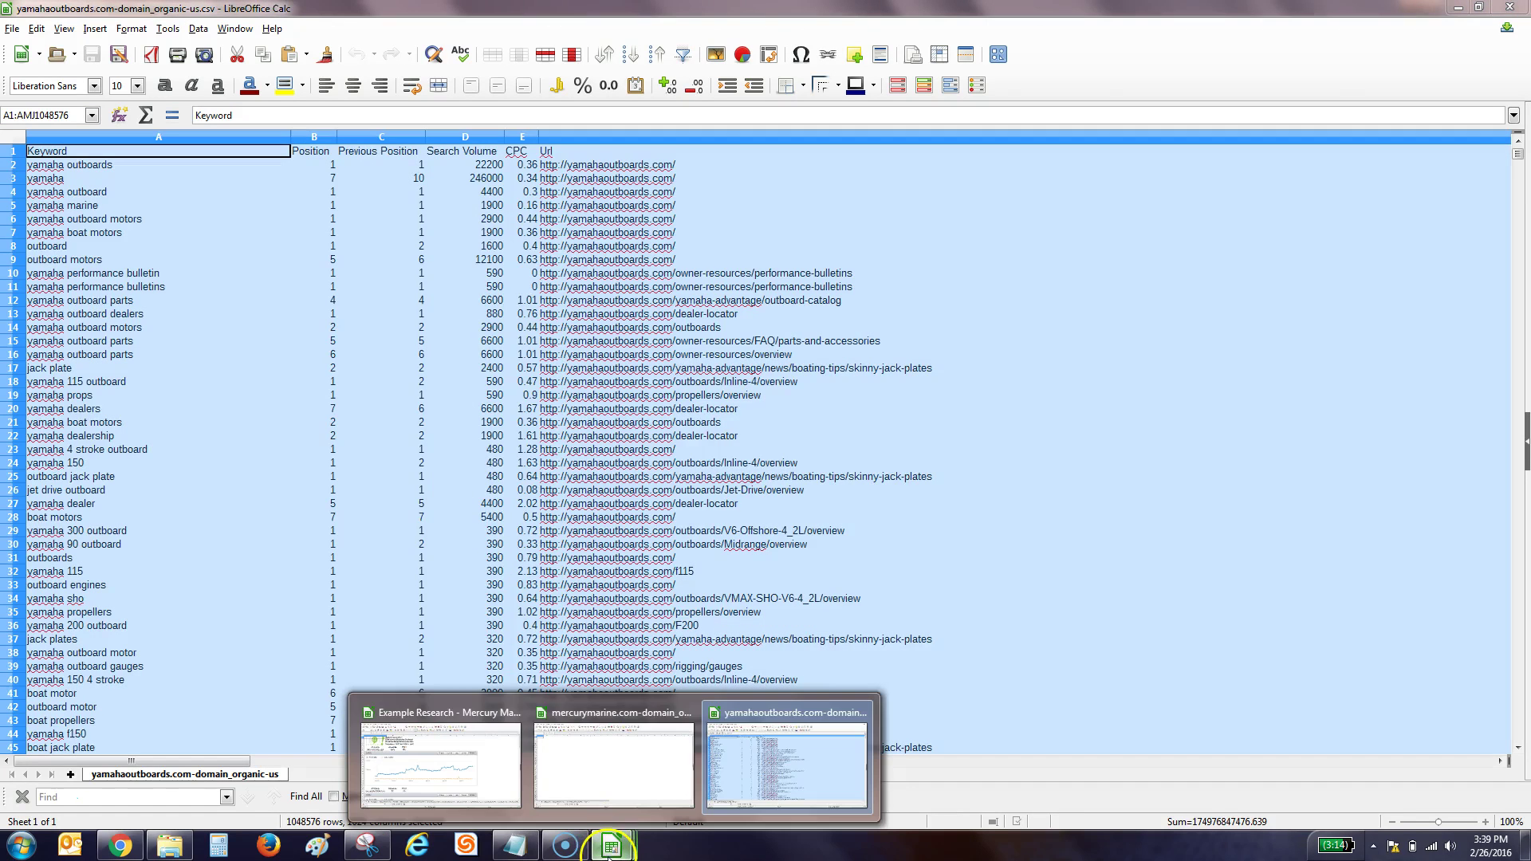
click(619, 758)
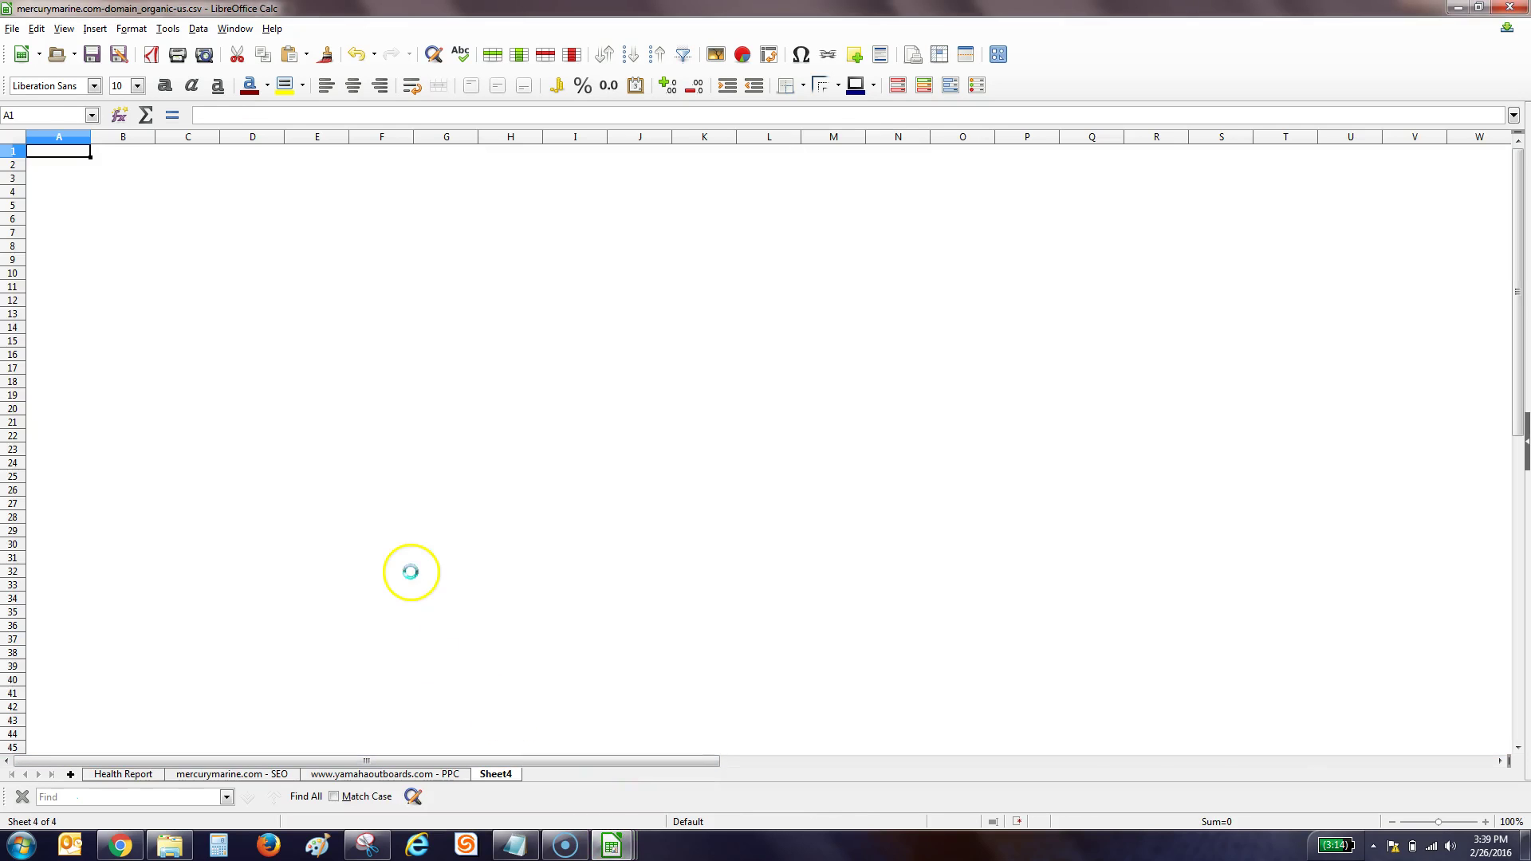
key(ctrl+v)
- Delete the Previous Position column (C) from Sheet4
click(297, 390)
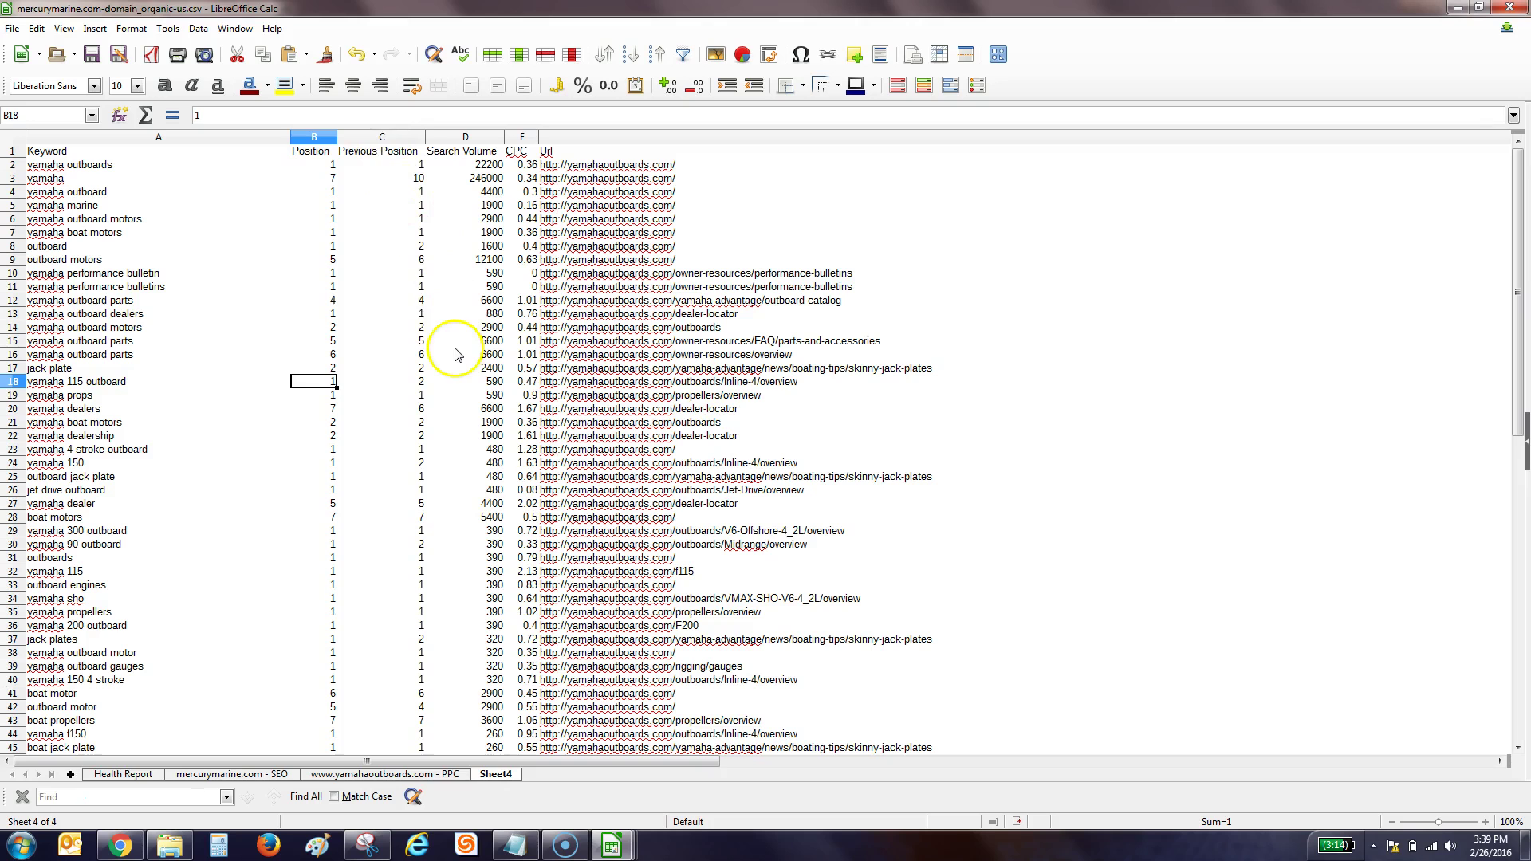
click(406, 136)
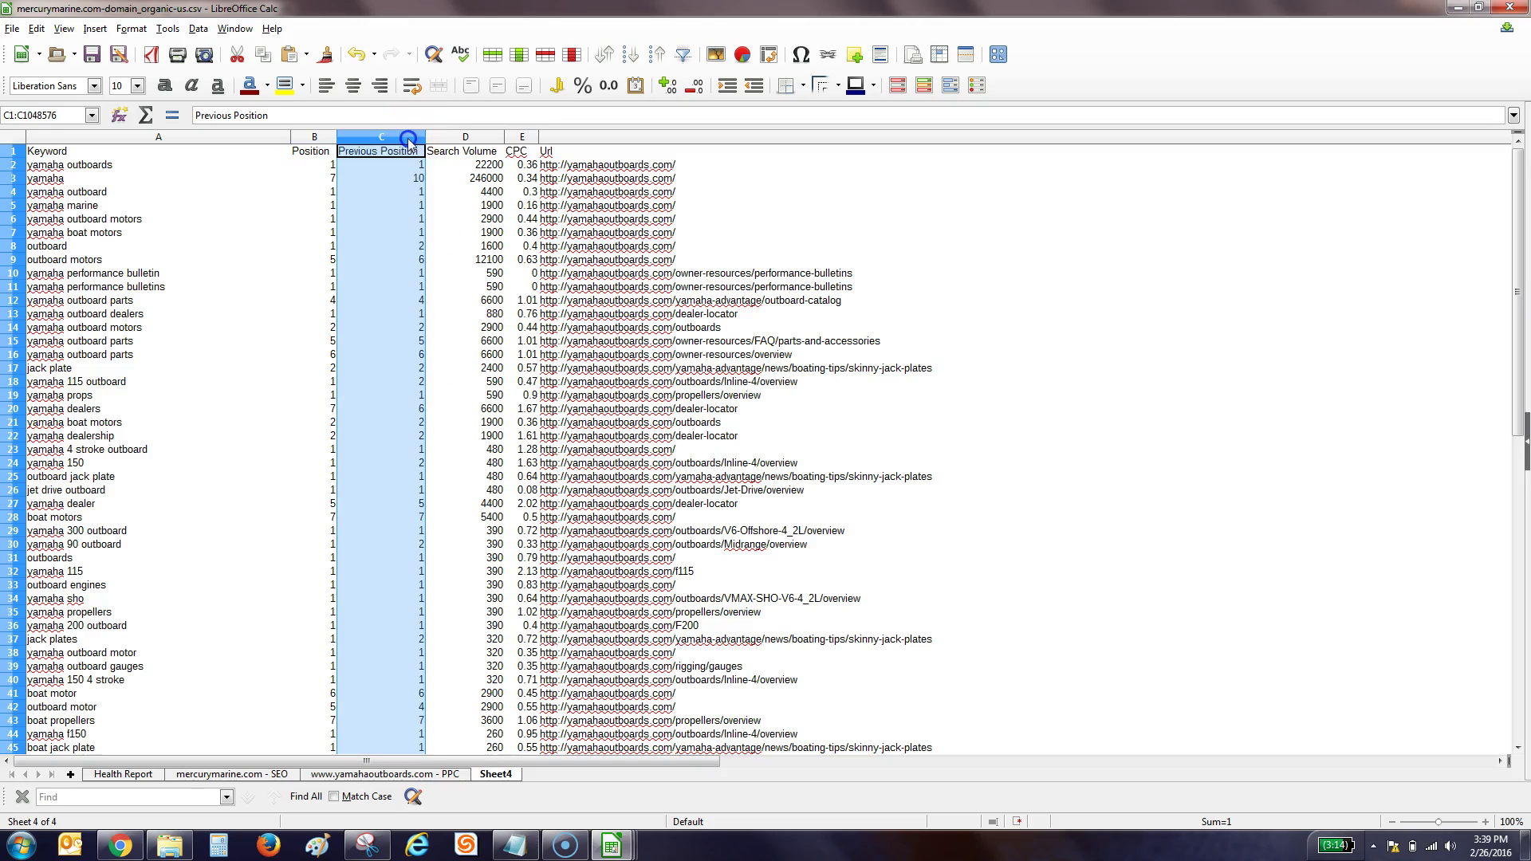
right_click(408, 139)
click(453, 234)
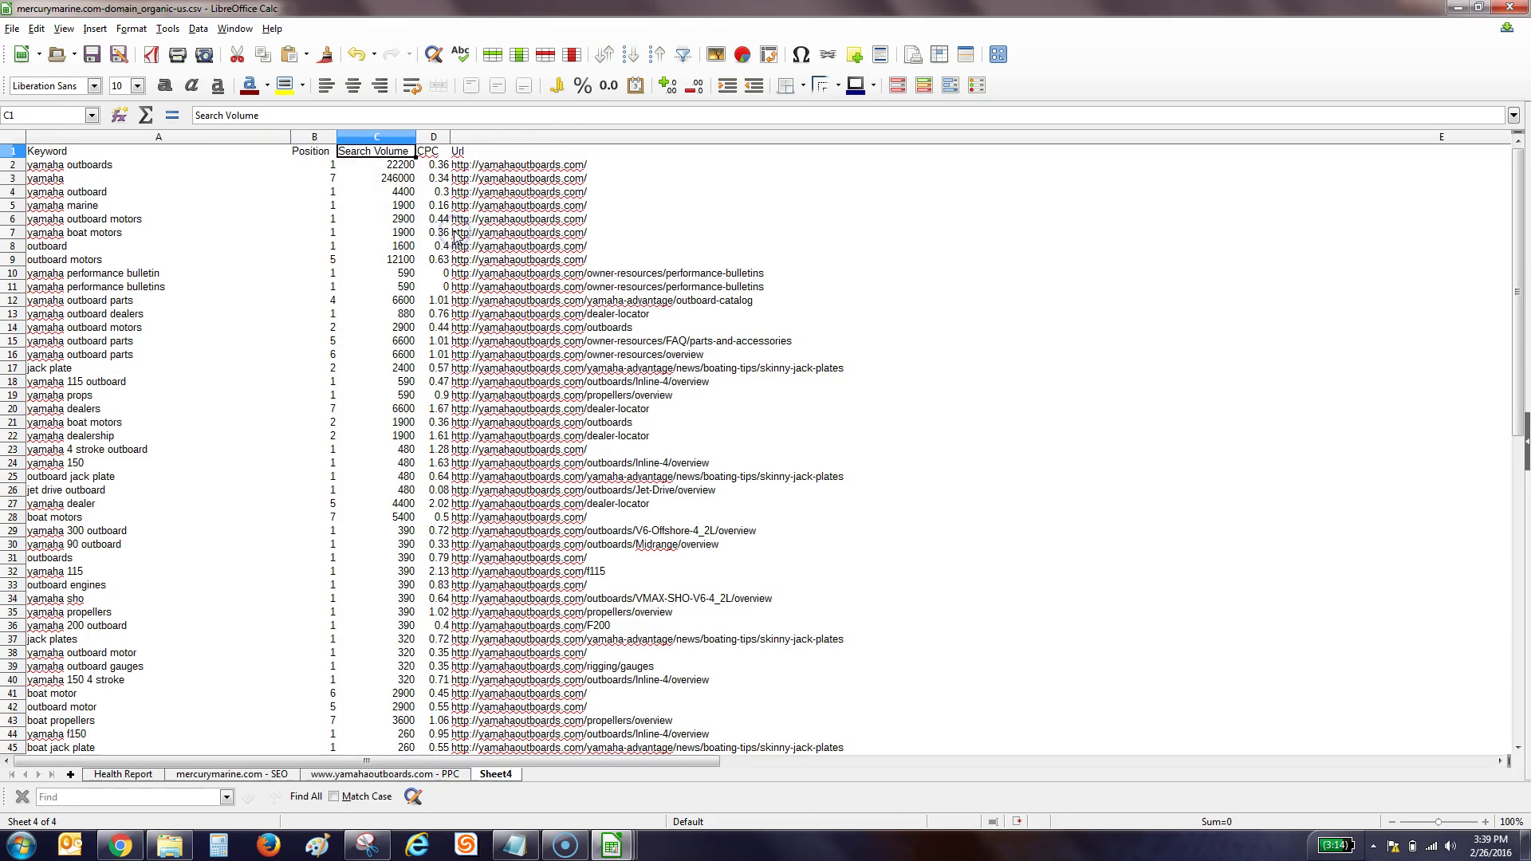
- Delete the Traffic (%) through Trends columns, leaving Keyword, Position, Search Volume, CPC and Url
key(Right)
key(Right)
key(Right)
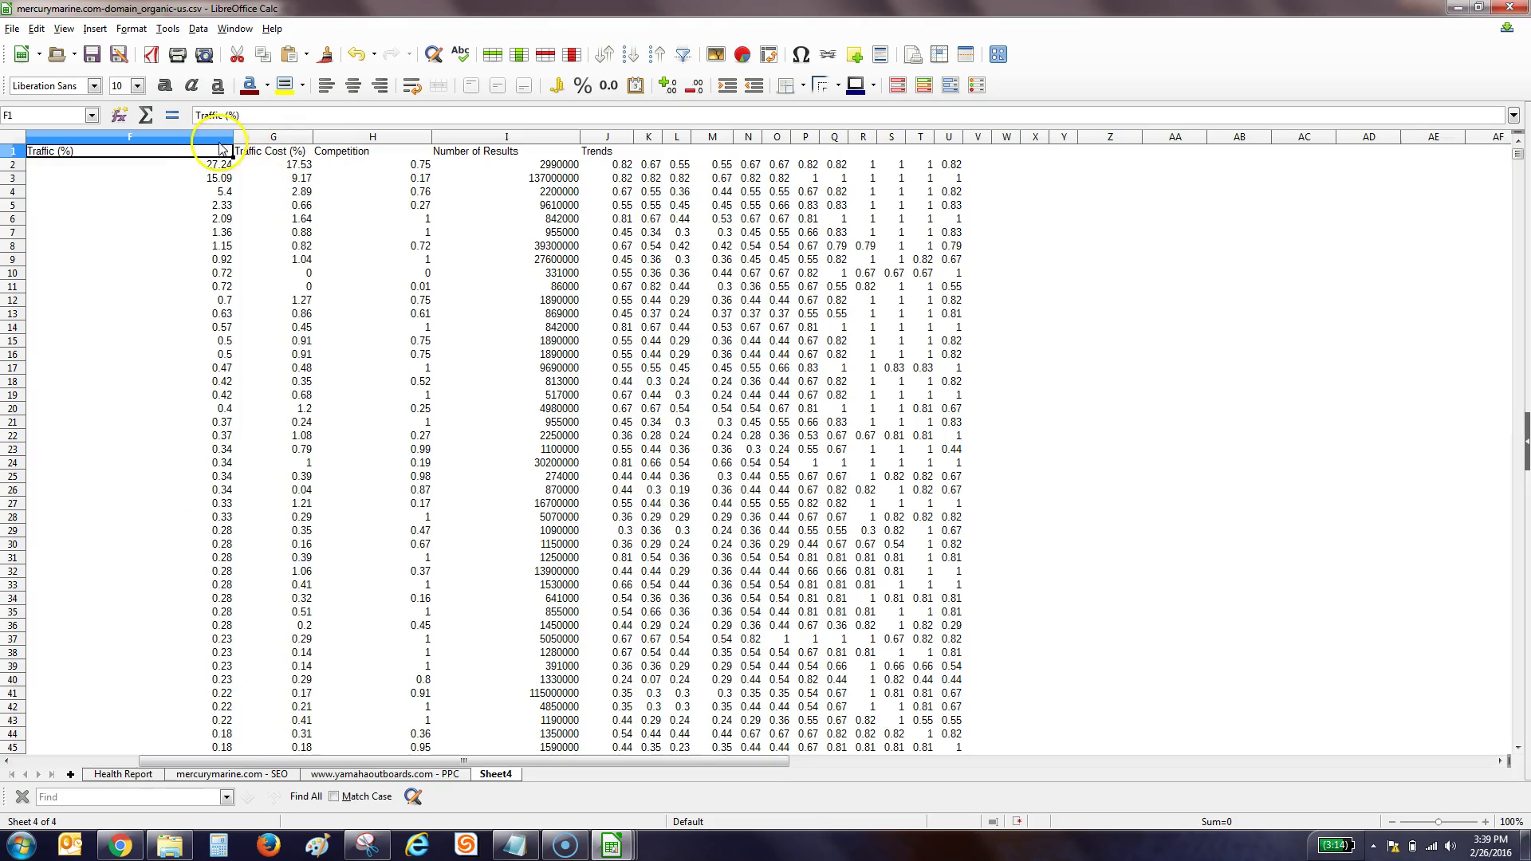
key(ctrl+space)
key(shift+Right)
key(shift+Right)
key(shift+Right)
key(shift+Right)
key(shift+Right)
key(shift+Right)
key(shift+Right)
key(shift+Right)
key(shift+Right)
key(shift+Right)
key(shift+Right)
key(shift+Right)
key(shift+Right)
key(shift+Right)
key(shift+Right)
key(shift+Right)
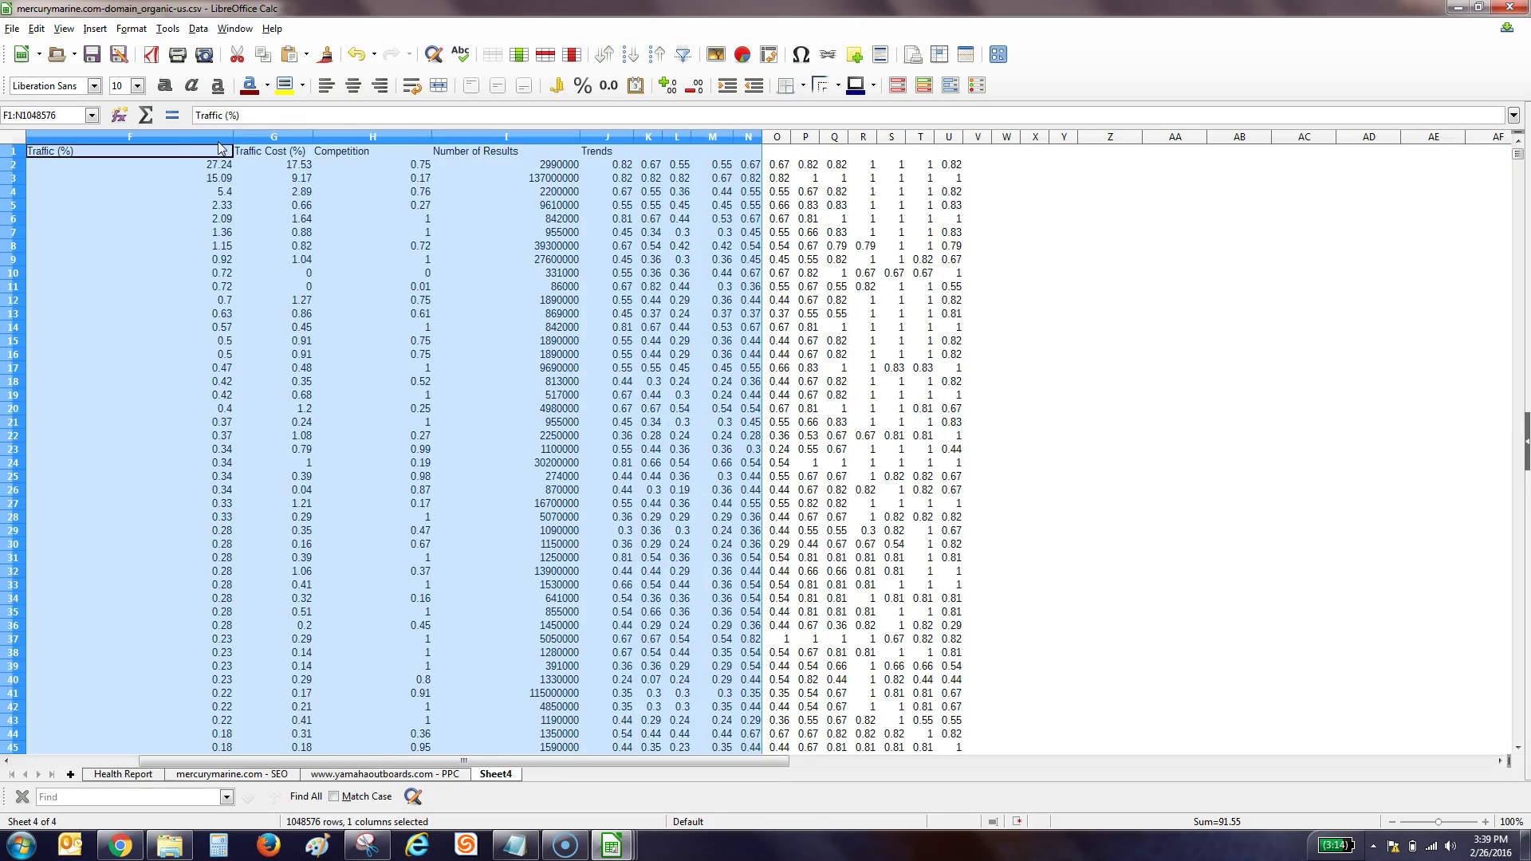
key(shift+Left)
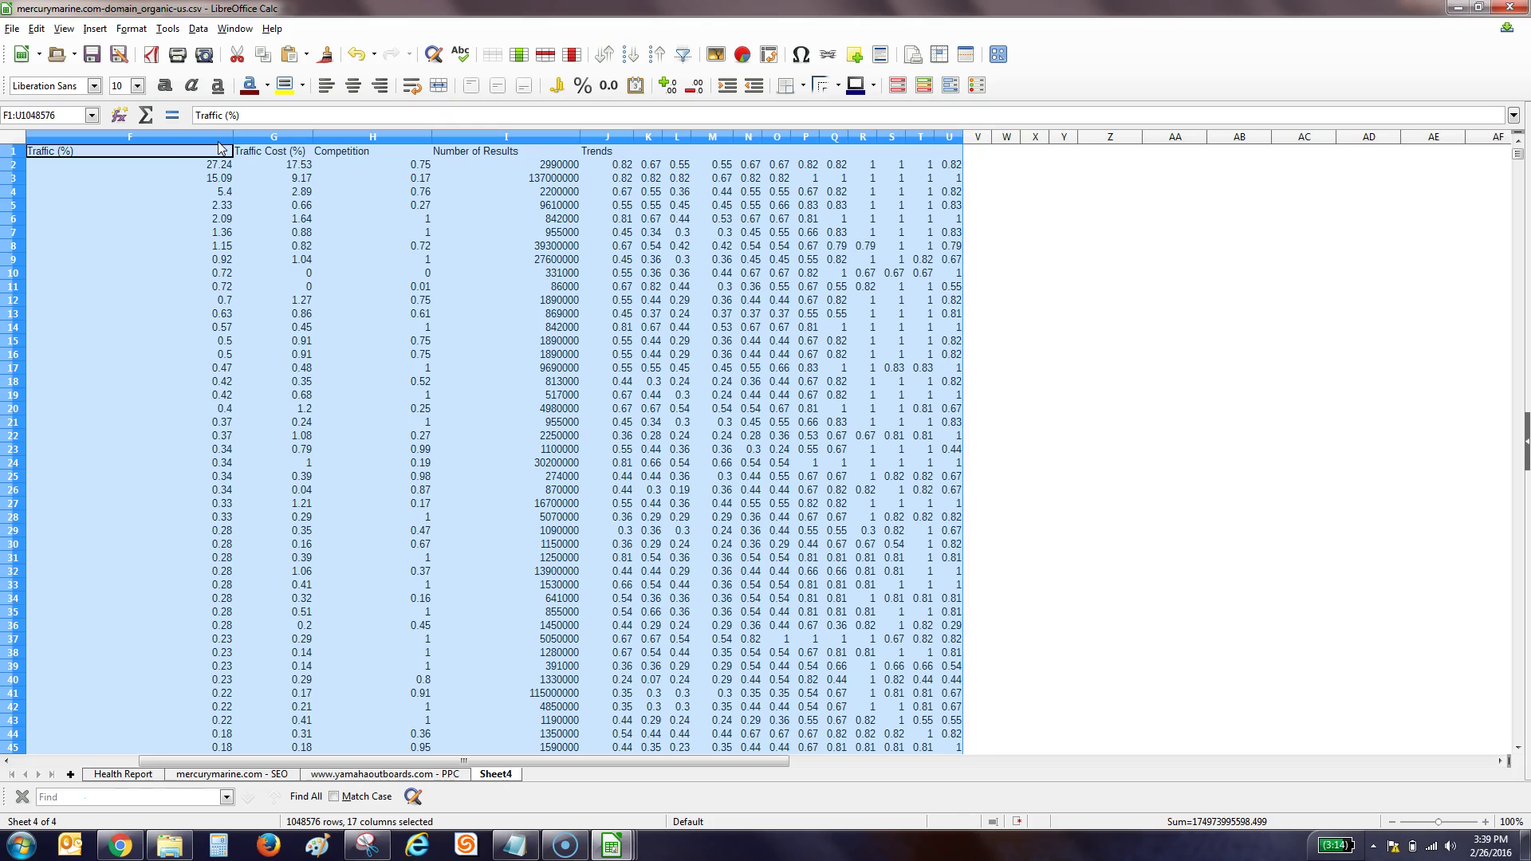
right_click(212, 142)
click(263, 236)
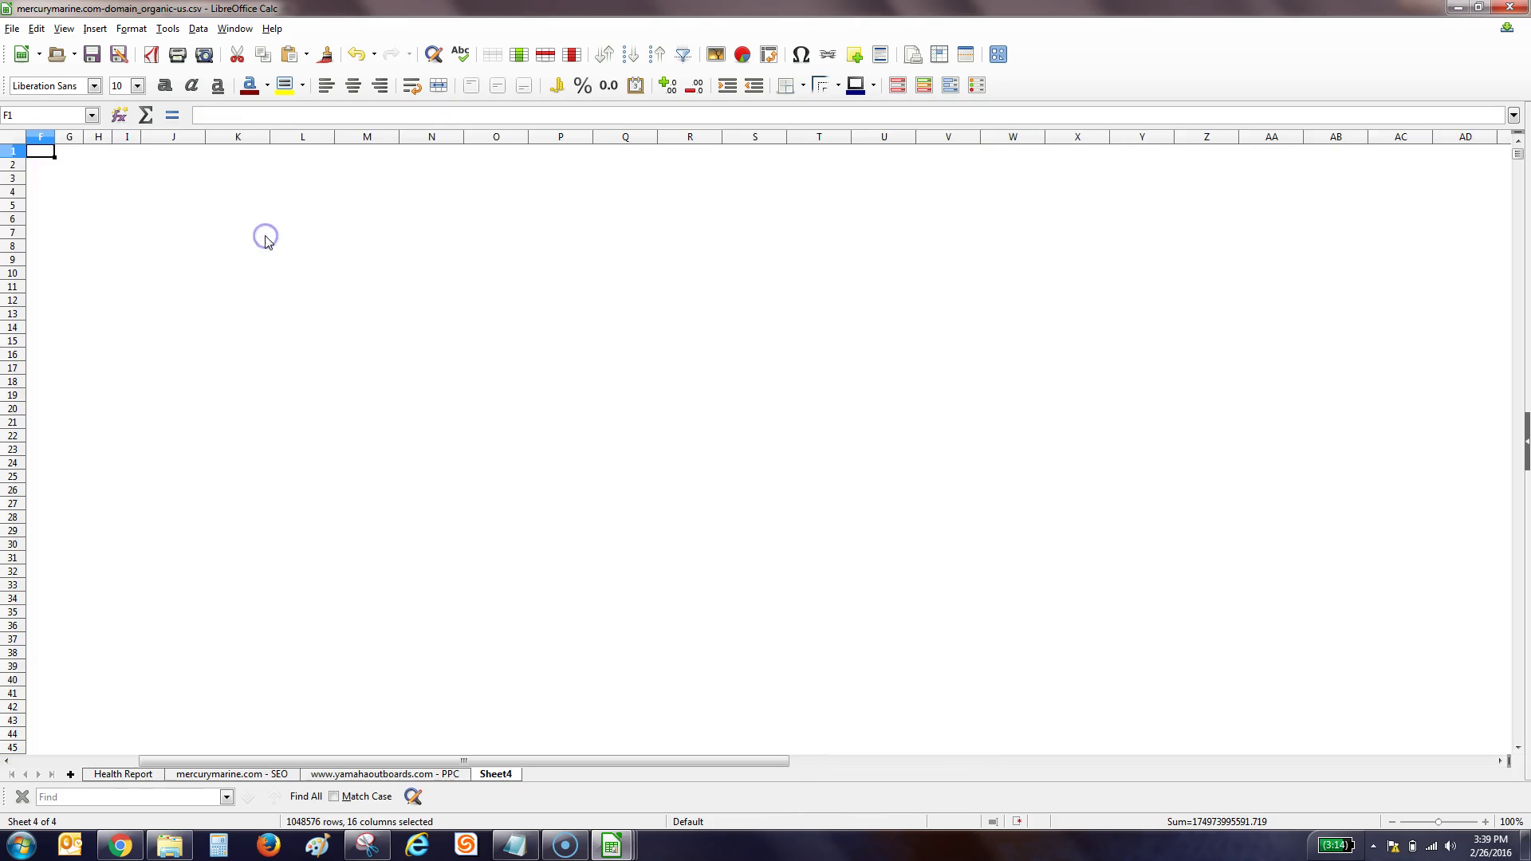
key(ctrl+Home)
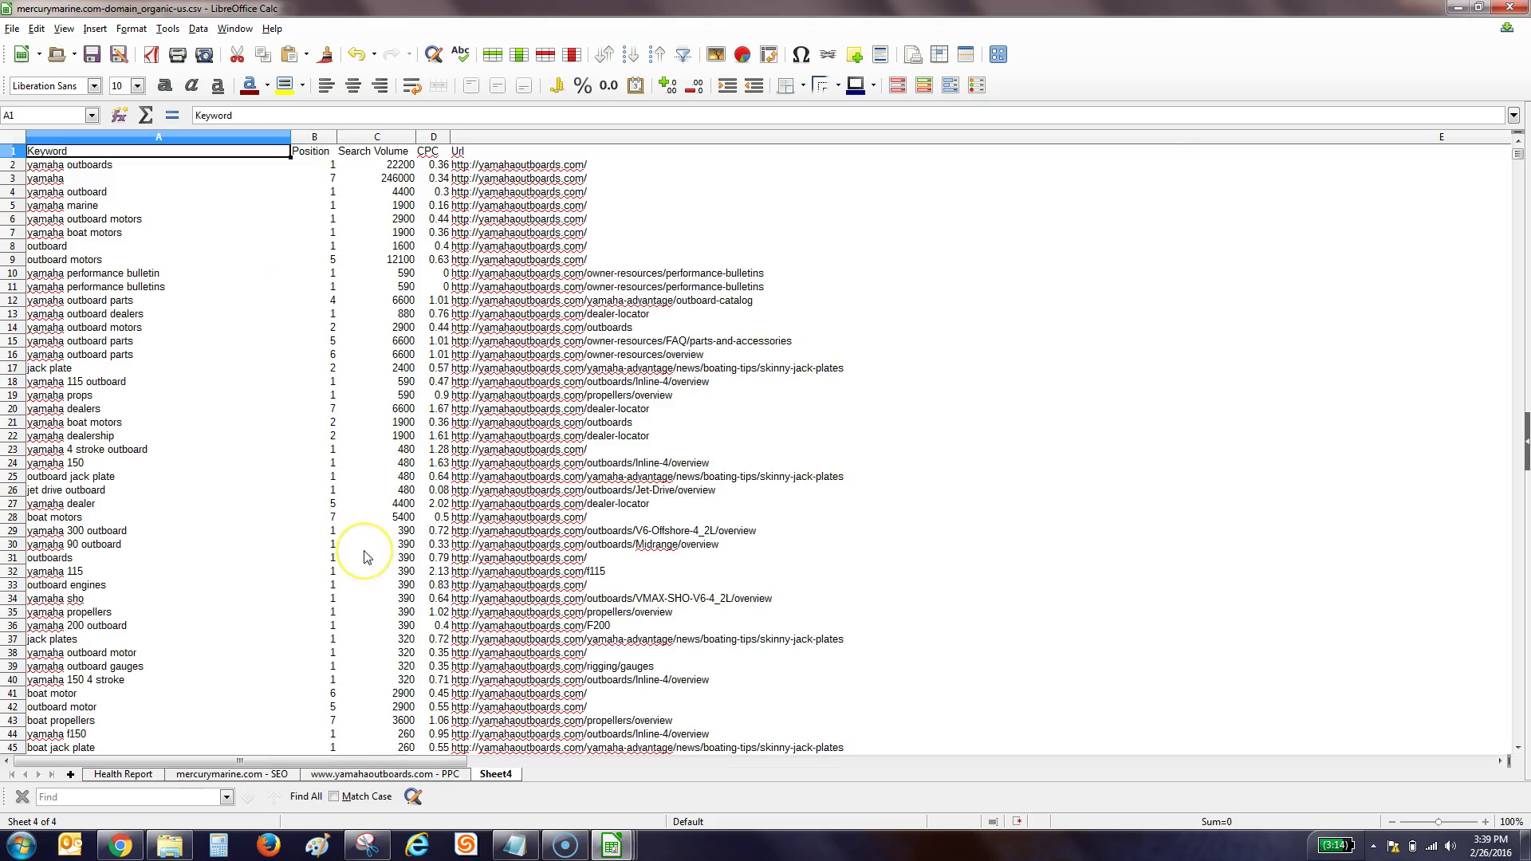
- Sort the Sheet4 keywords, excluding the header row, by Position (column B) ascending
key(ctrl+a)
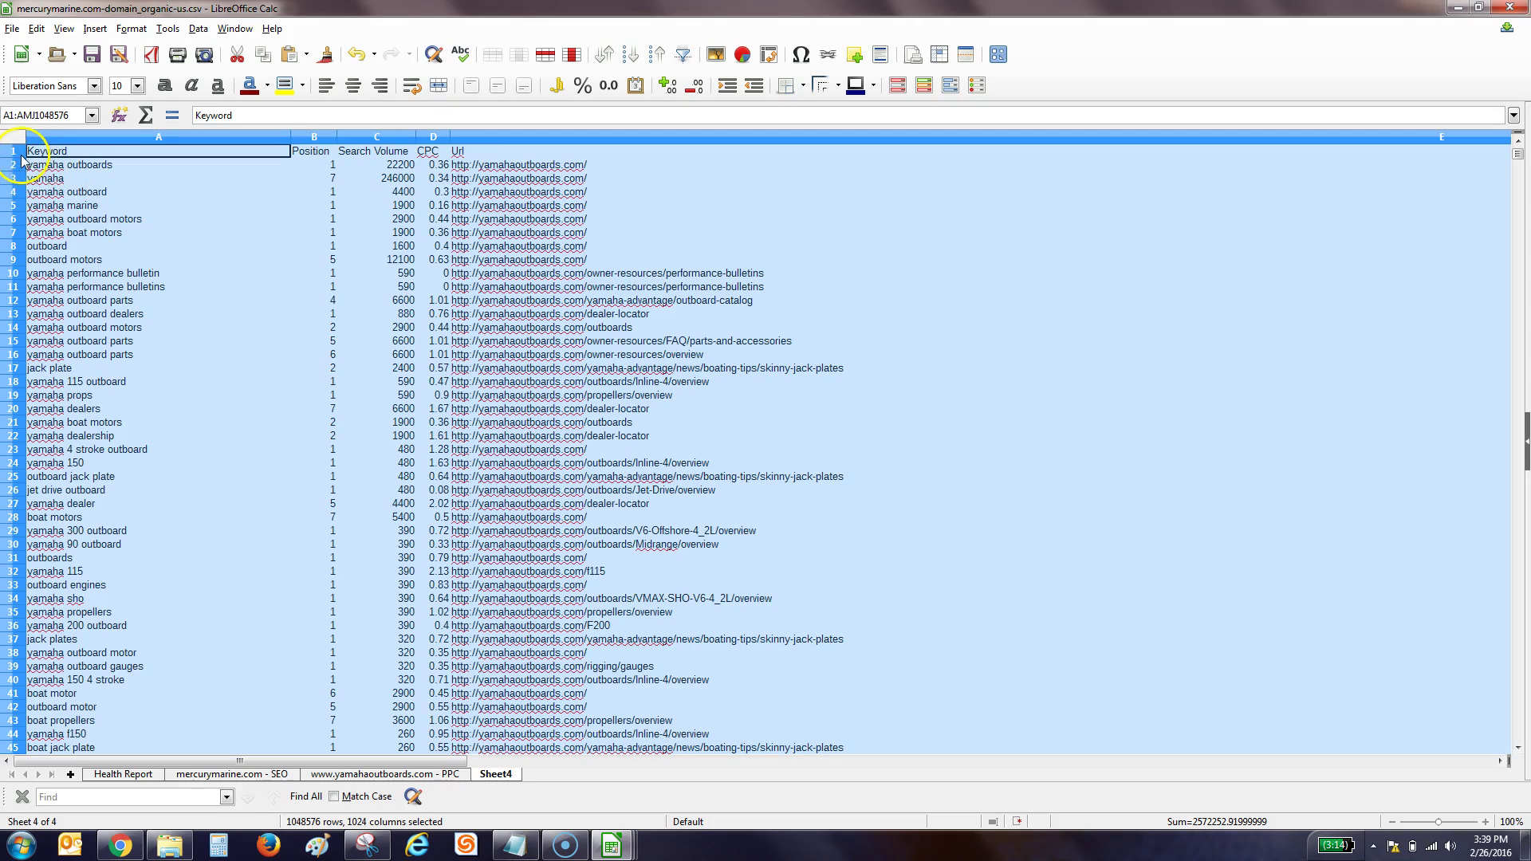
ctrl+click(19, 153)
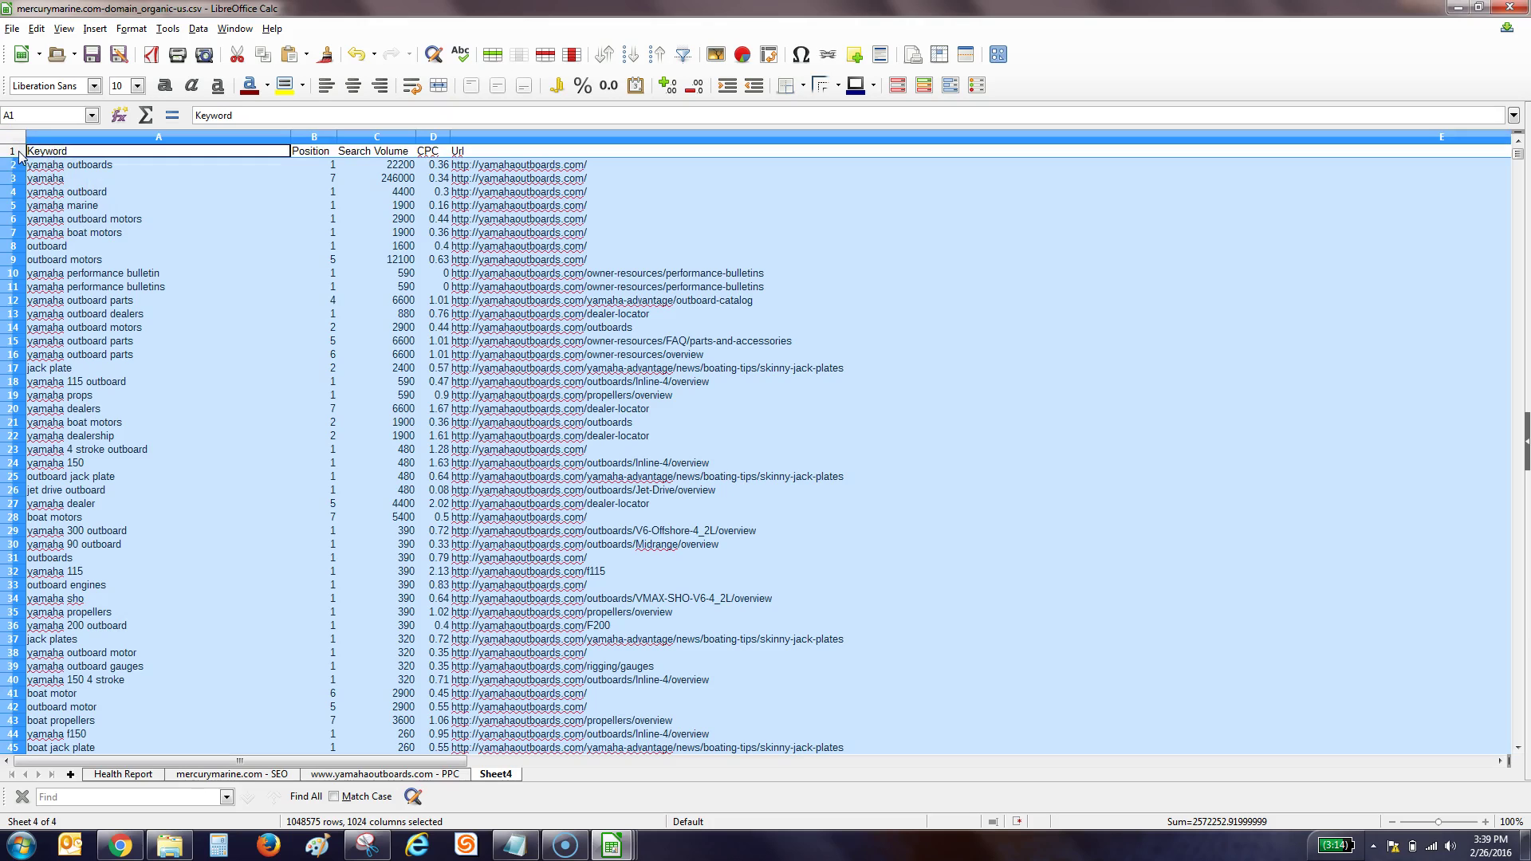
click(197, 28)
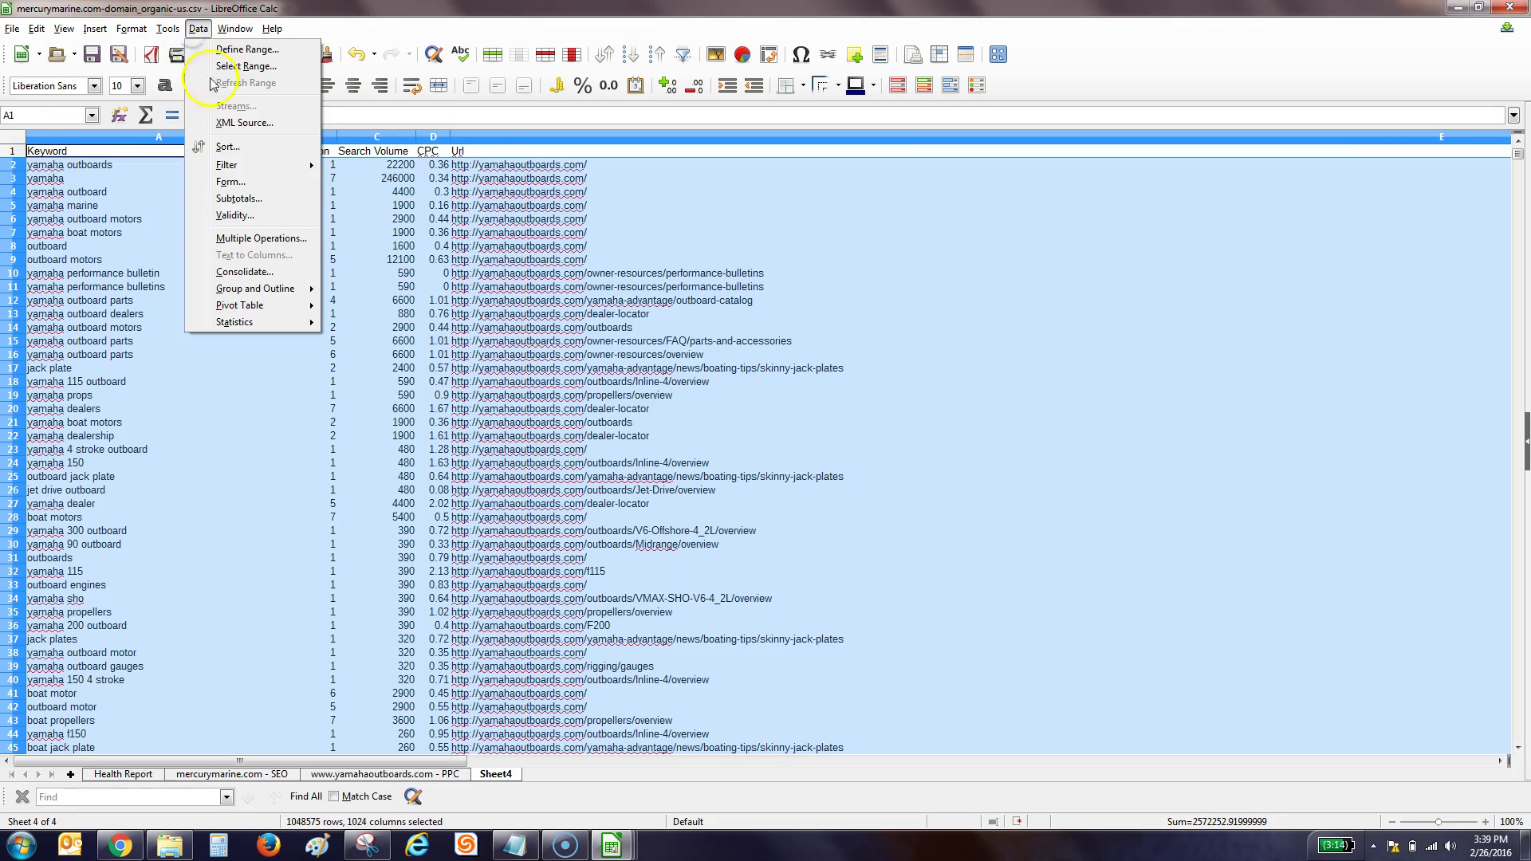
click(240, 152)
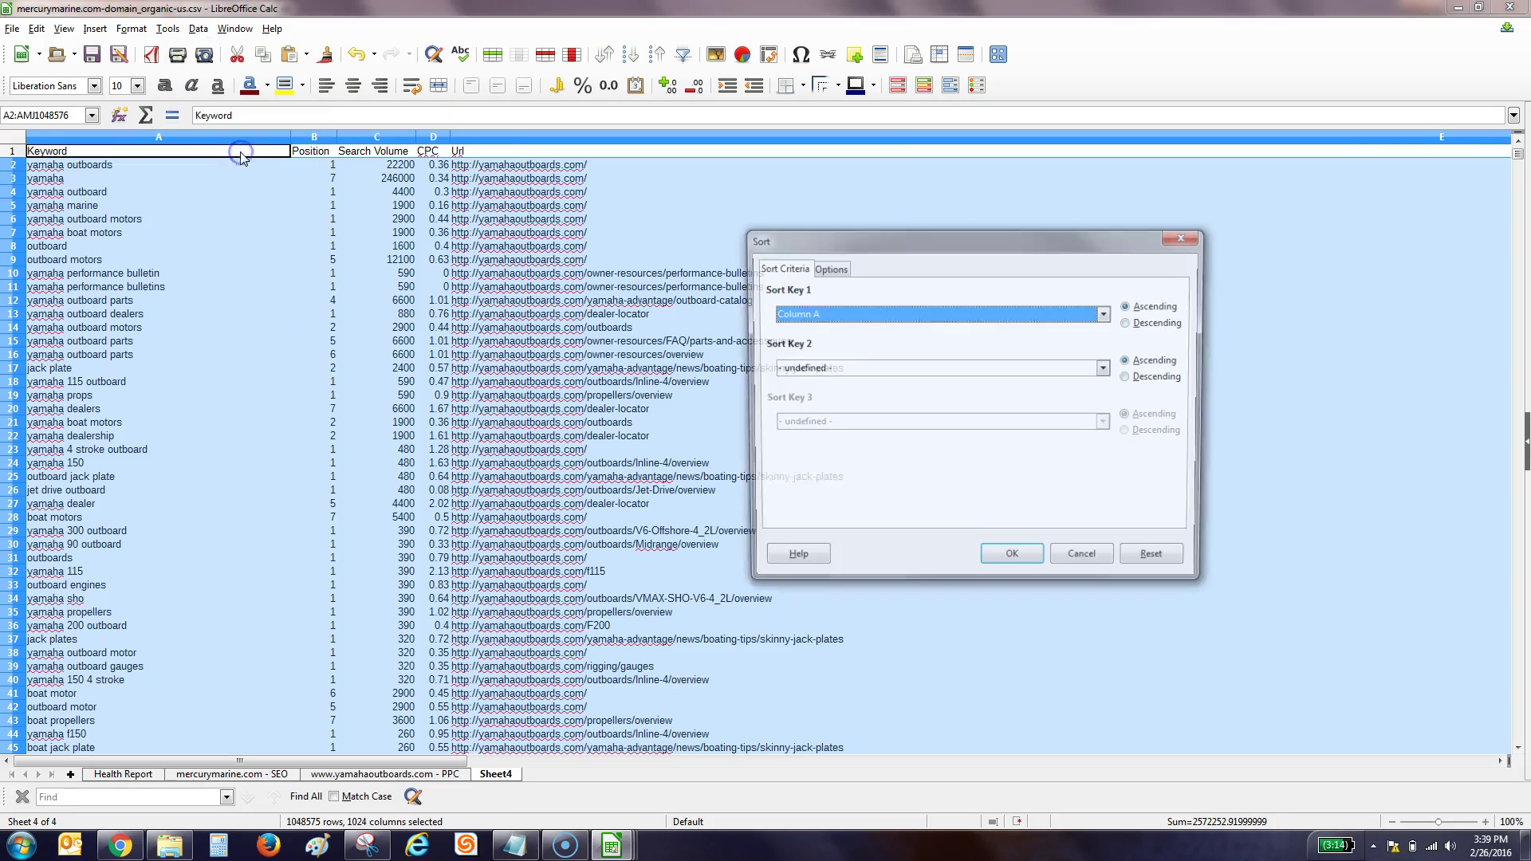
click(821, 314)
click(828, 333)
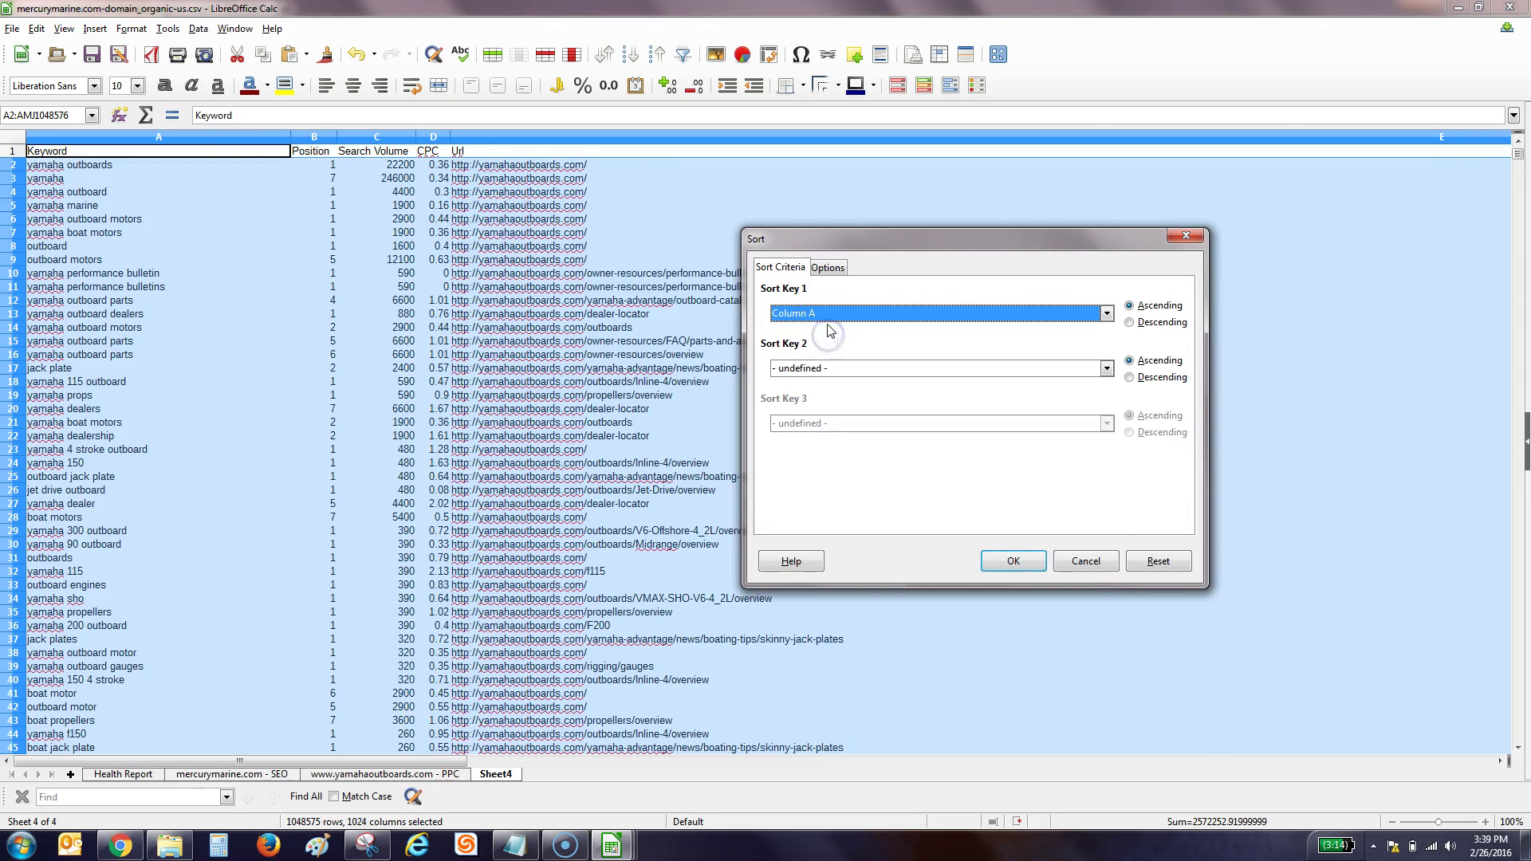
click(832, 314)
click(836, 341)
click(1015, 559)
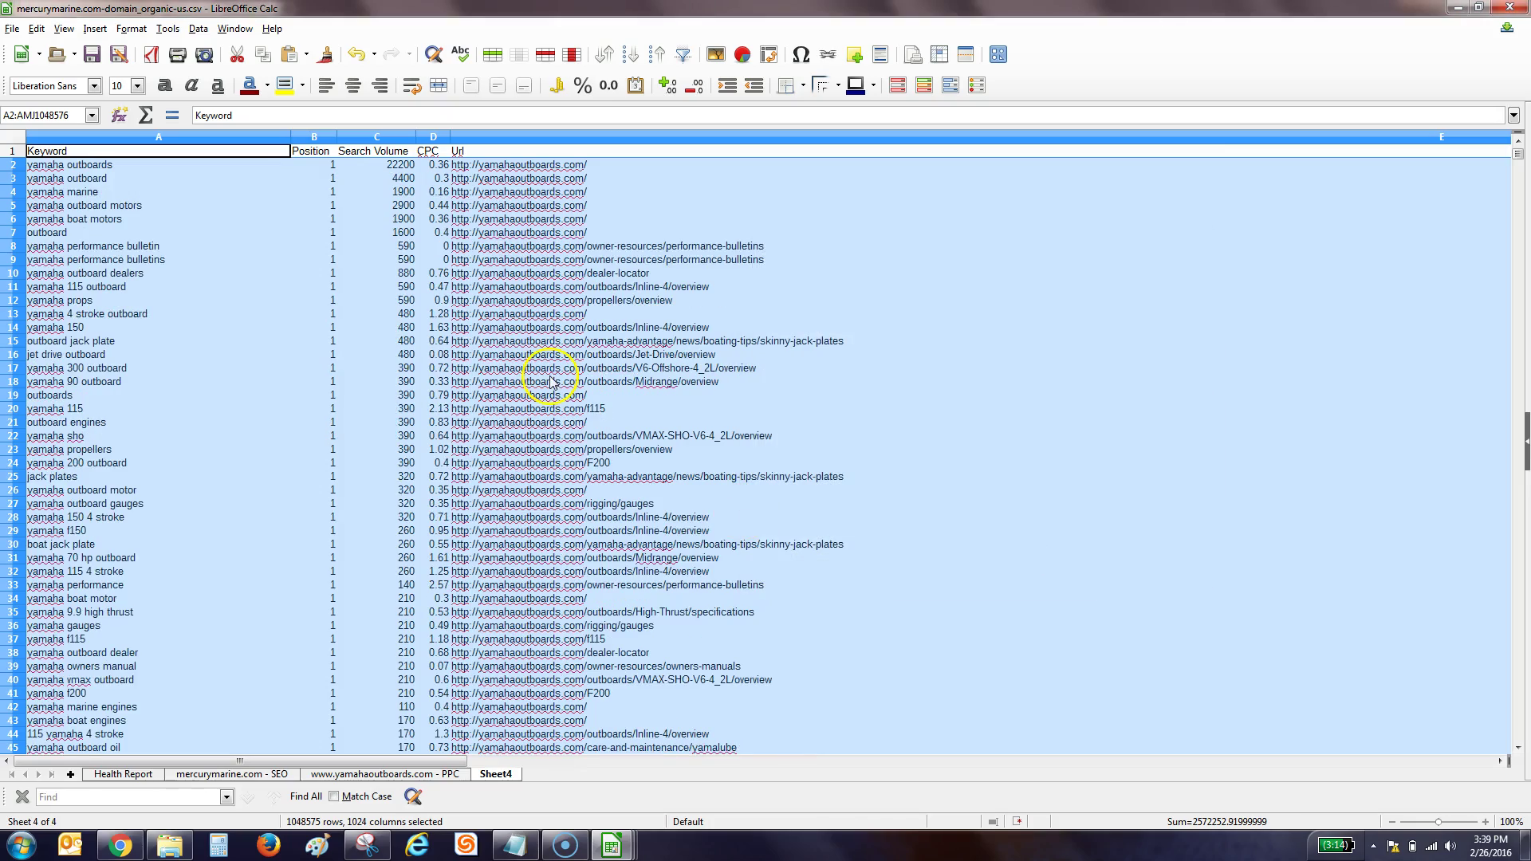
- Locate the last position-10 keyword, yamaha web site in row 2545, before position 11 begins
drag(1523, 155, 1524, 305)
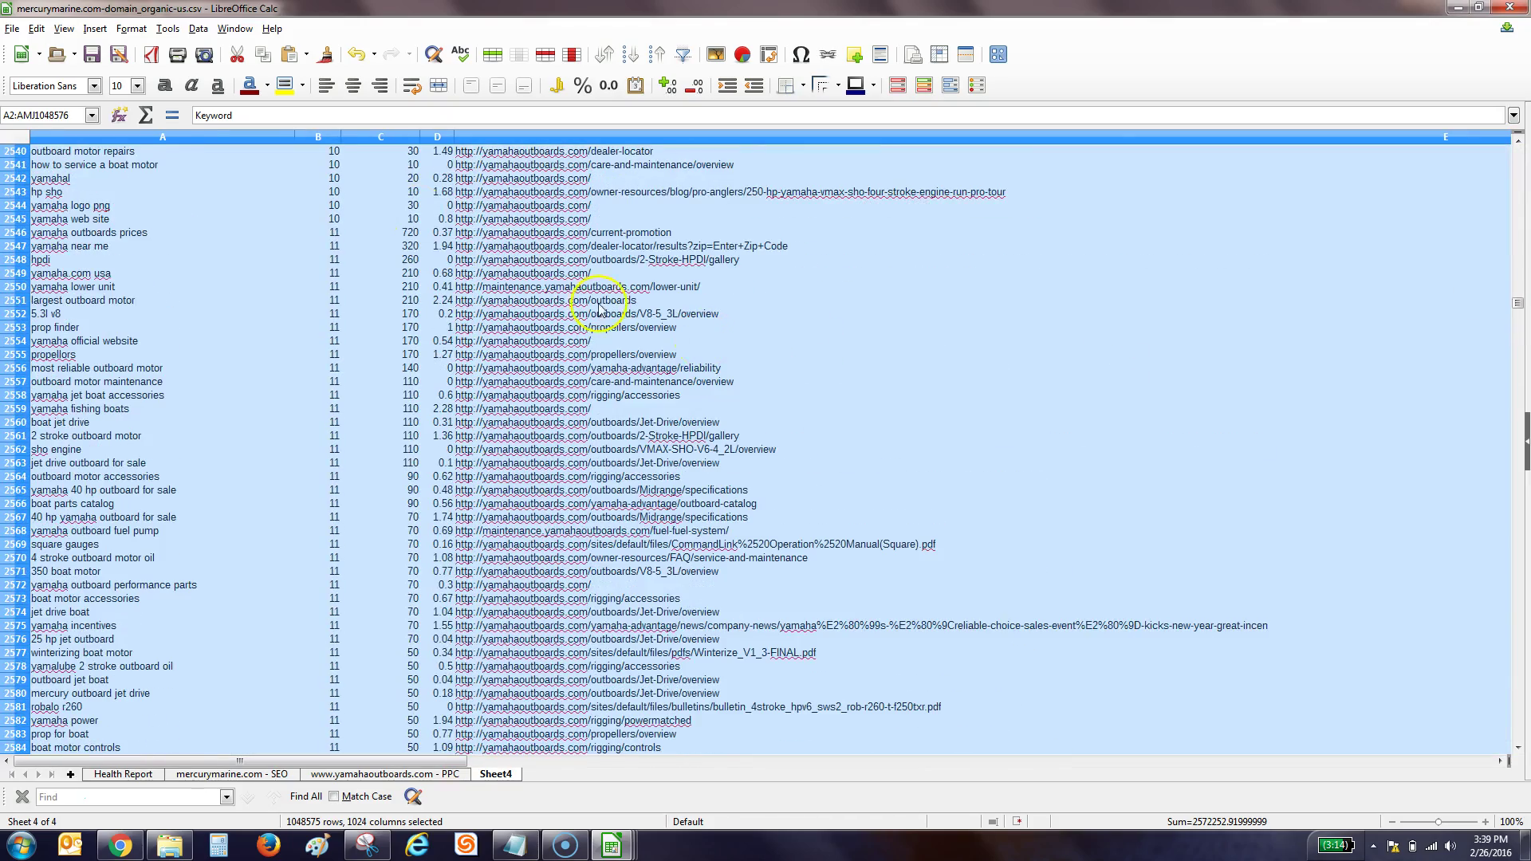
click(333, 233)
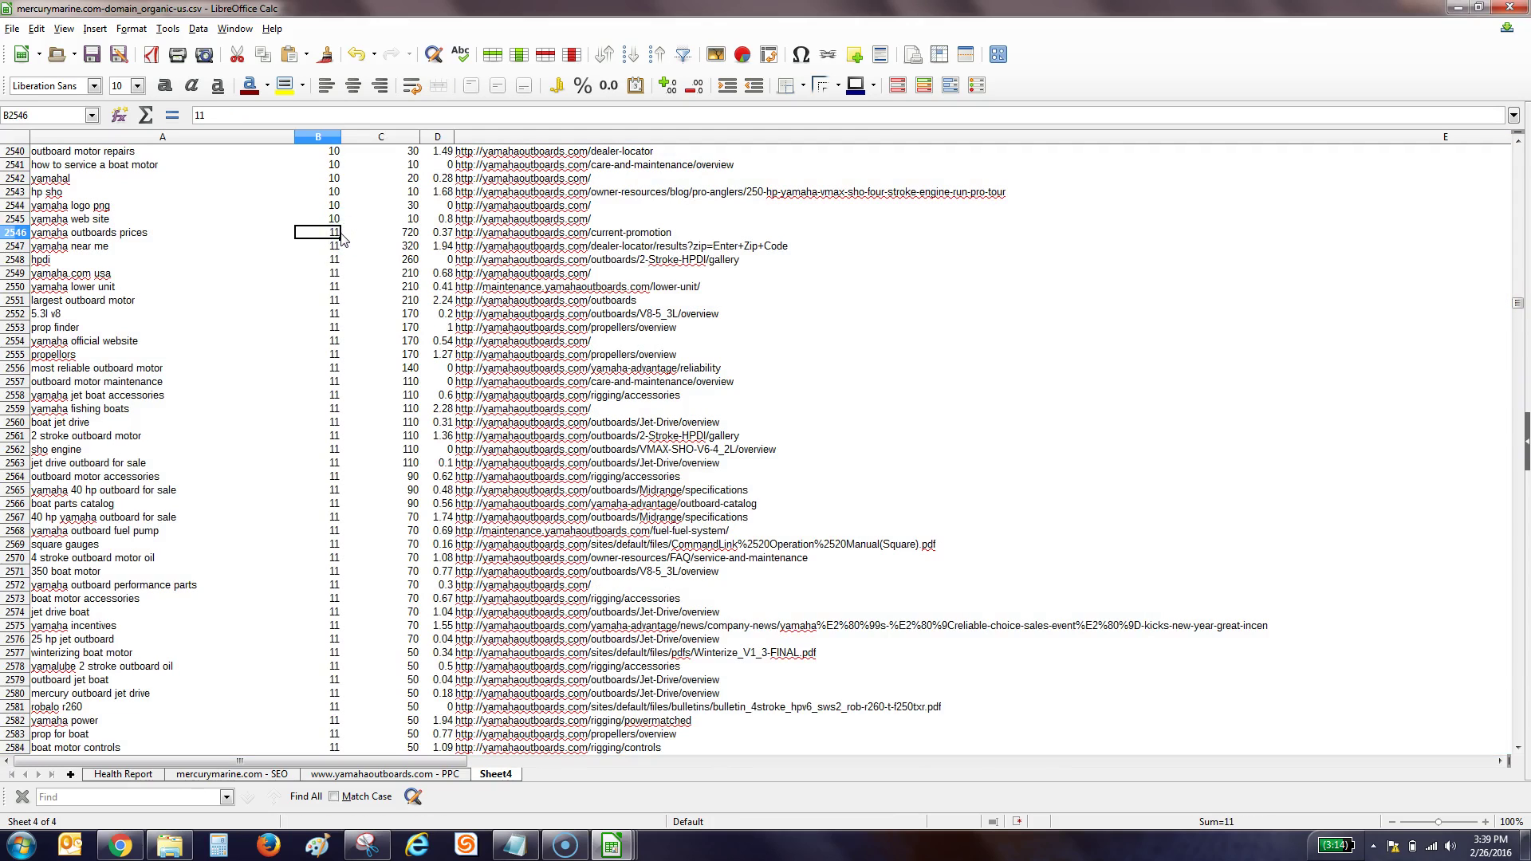
key(Left)
key(Up)
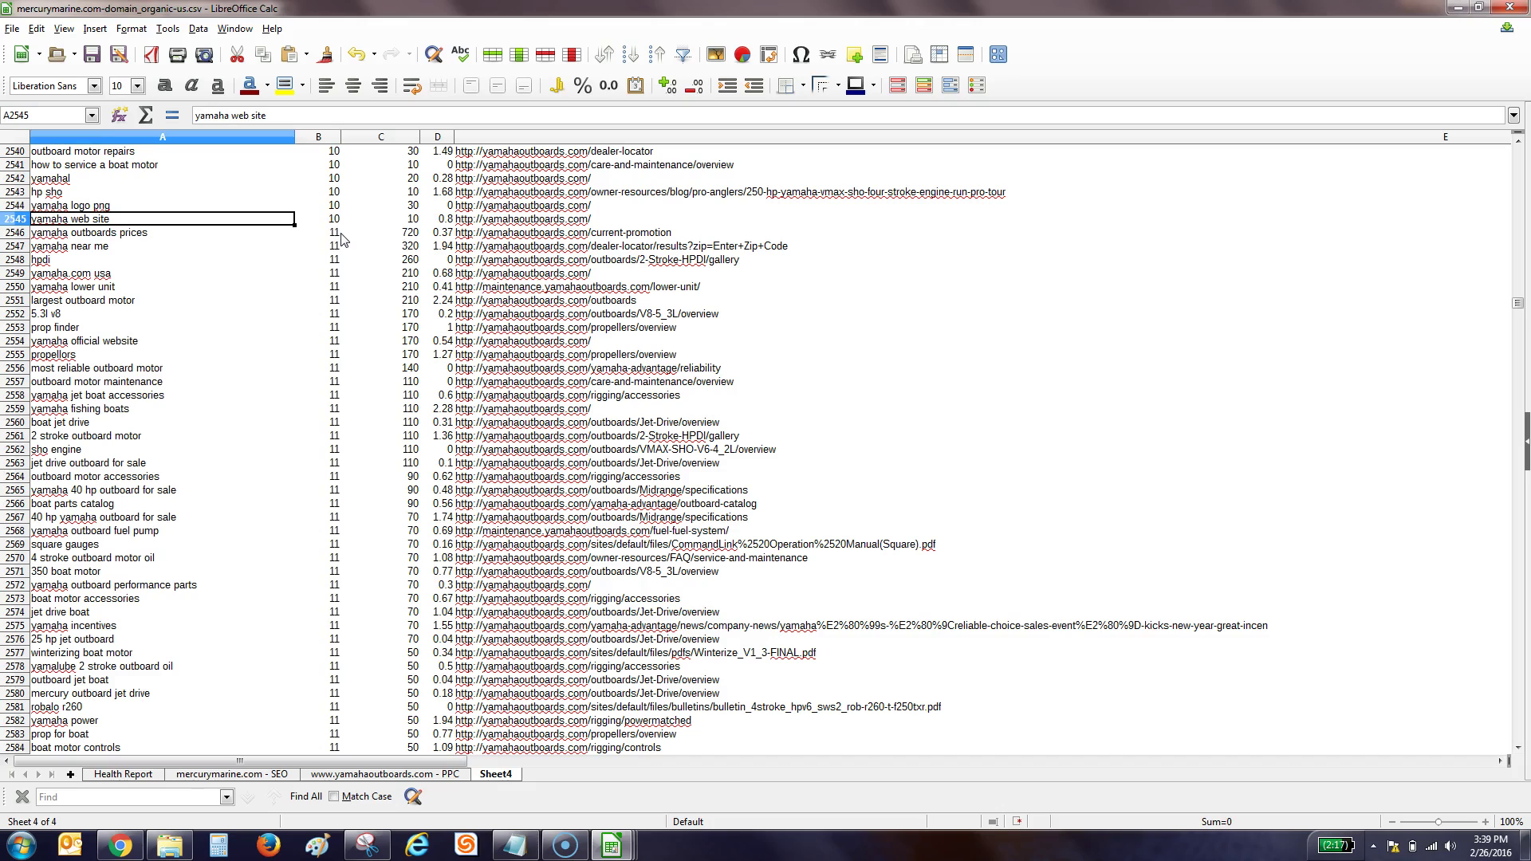
- Enter 2544 in Health Report cell B27 as yamahaoutboards.com's page-one keyword count
click(123, 773)
click(166, 504)
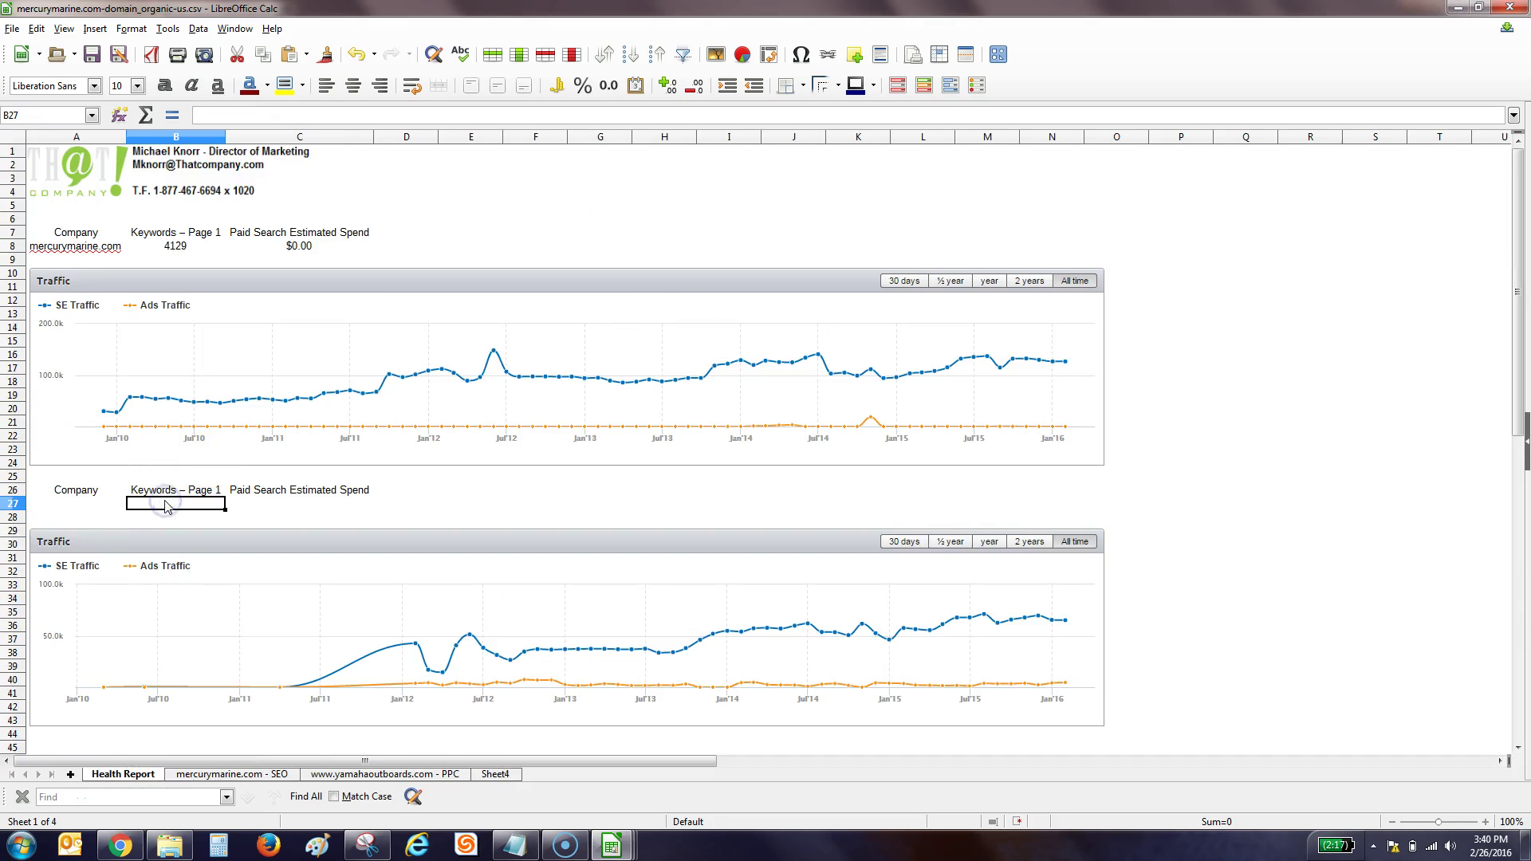
text(2544)
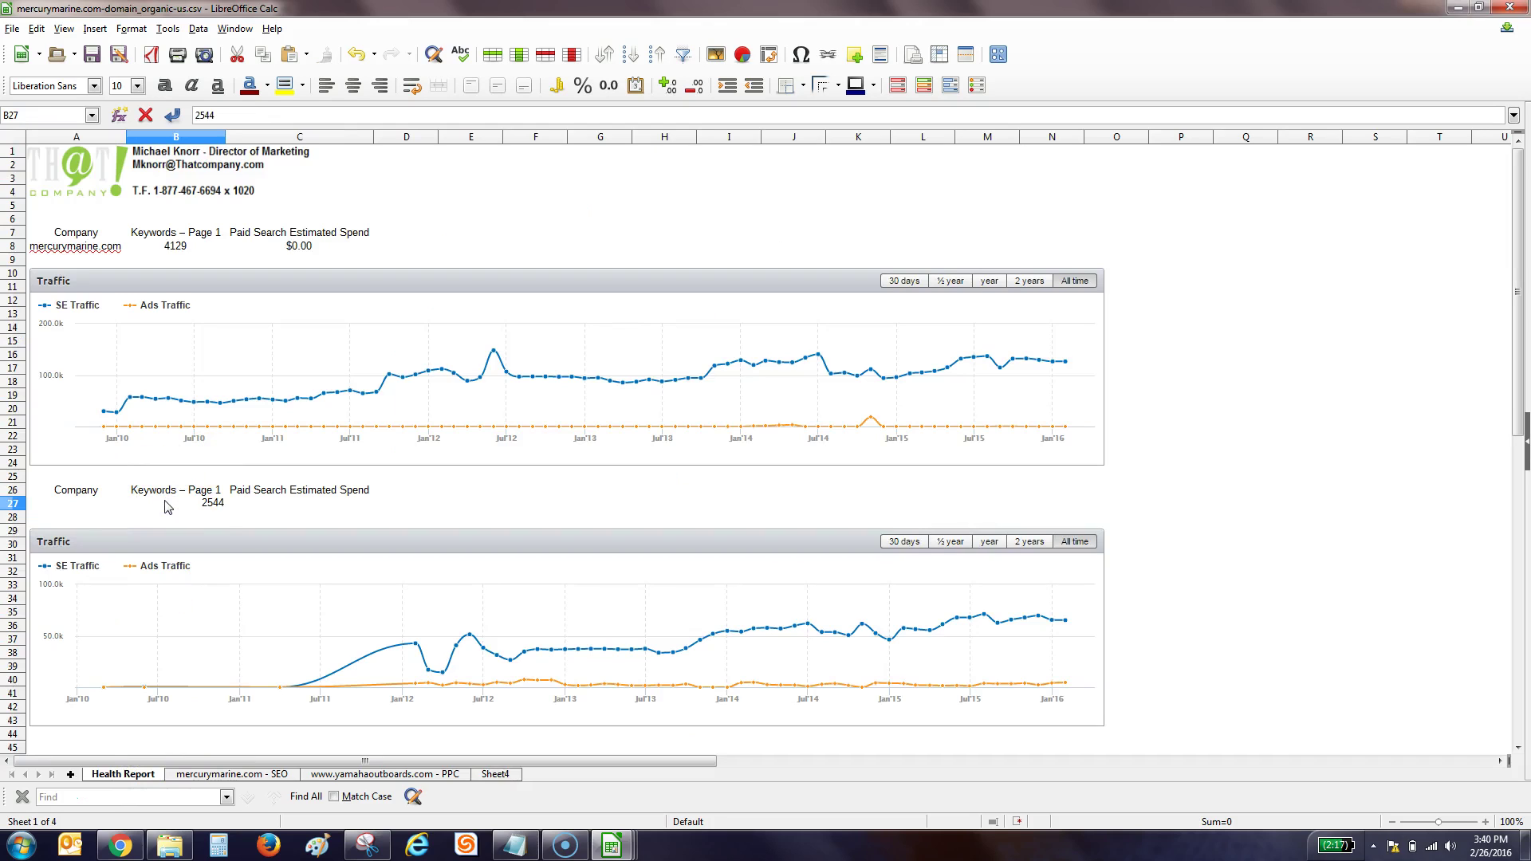
key(Return)
key(Up)
key(Right)
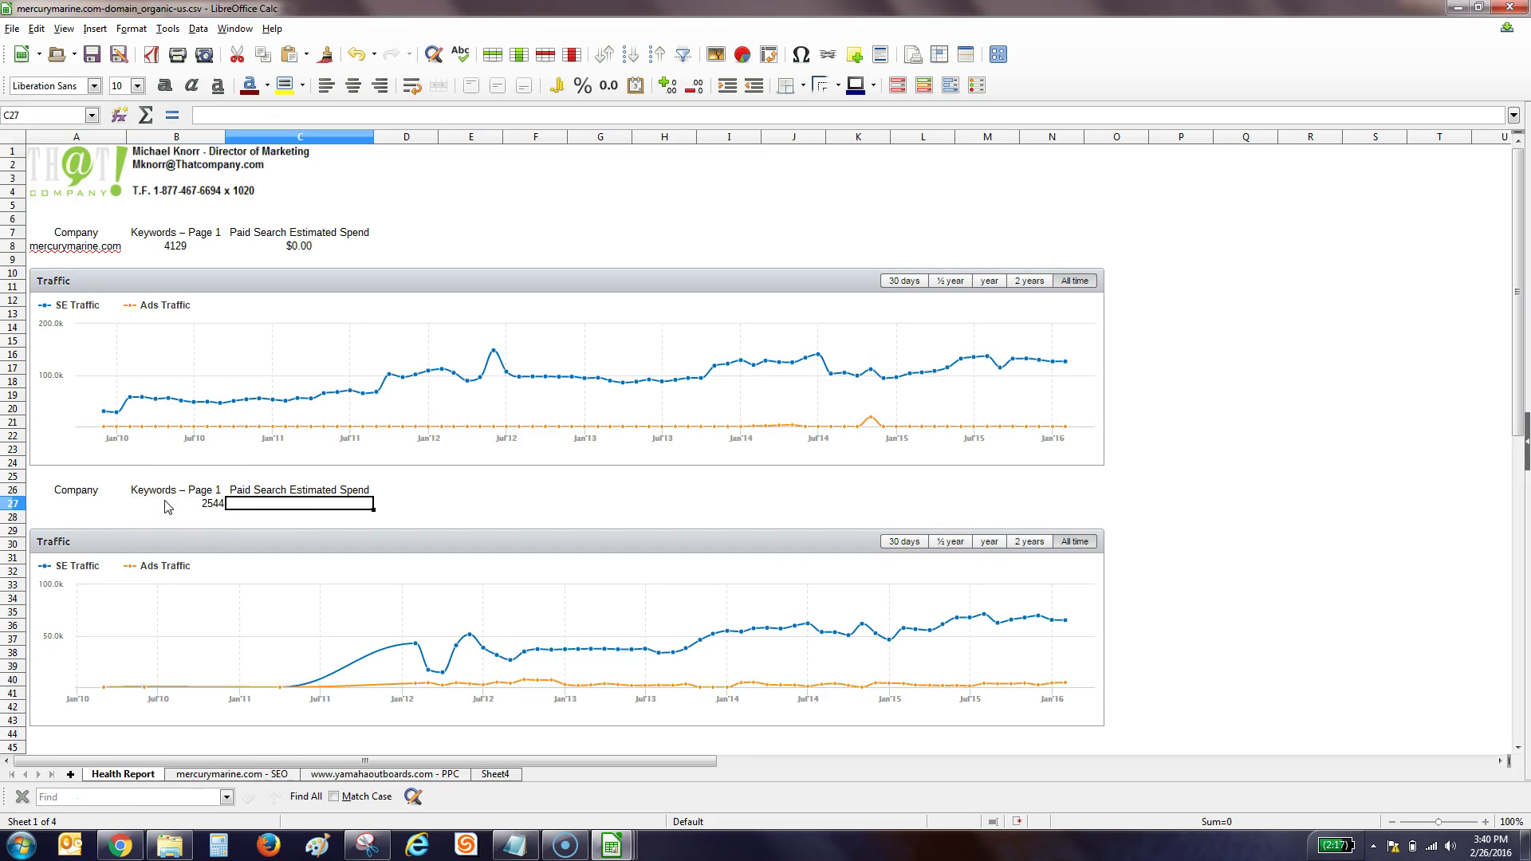
click(119, 846)
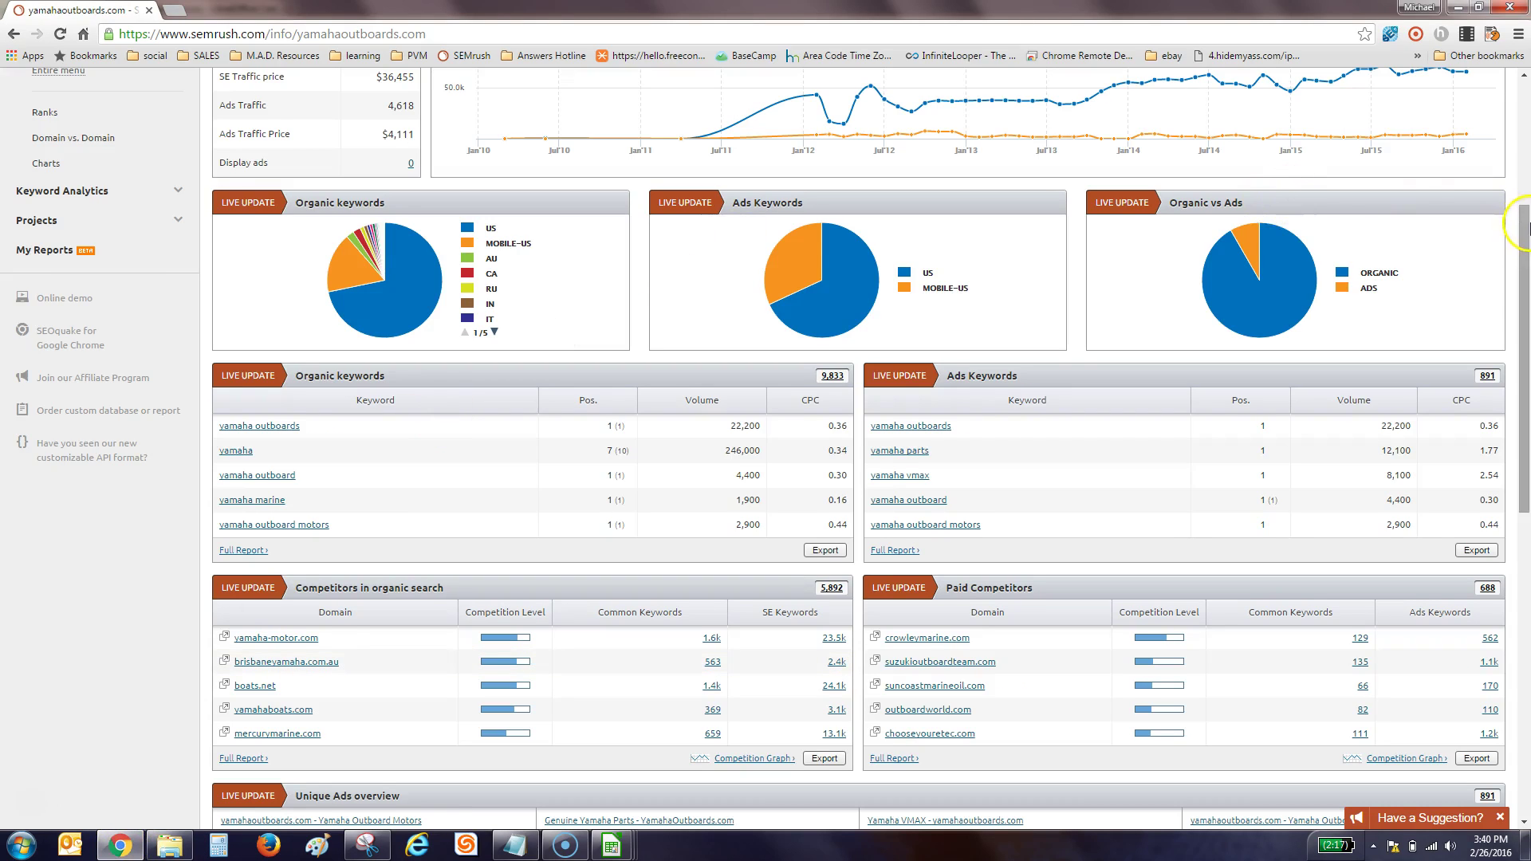
drag(1523, 239, 1525, 114)
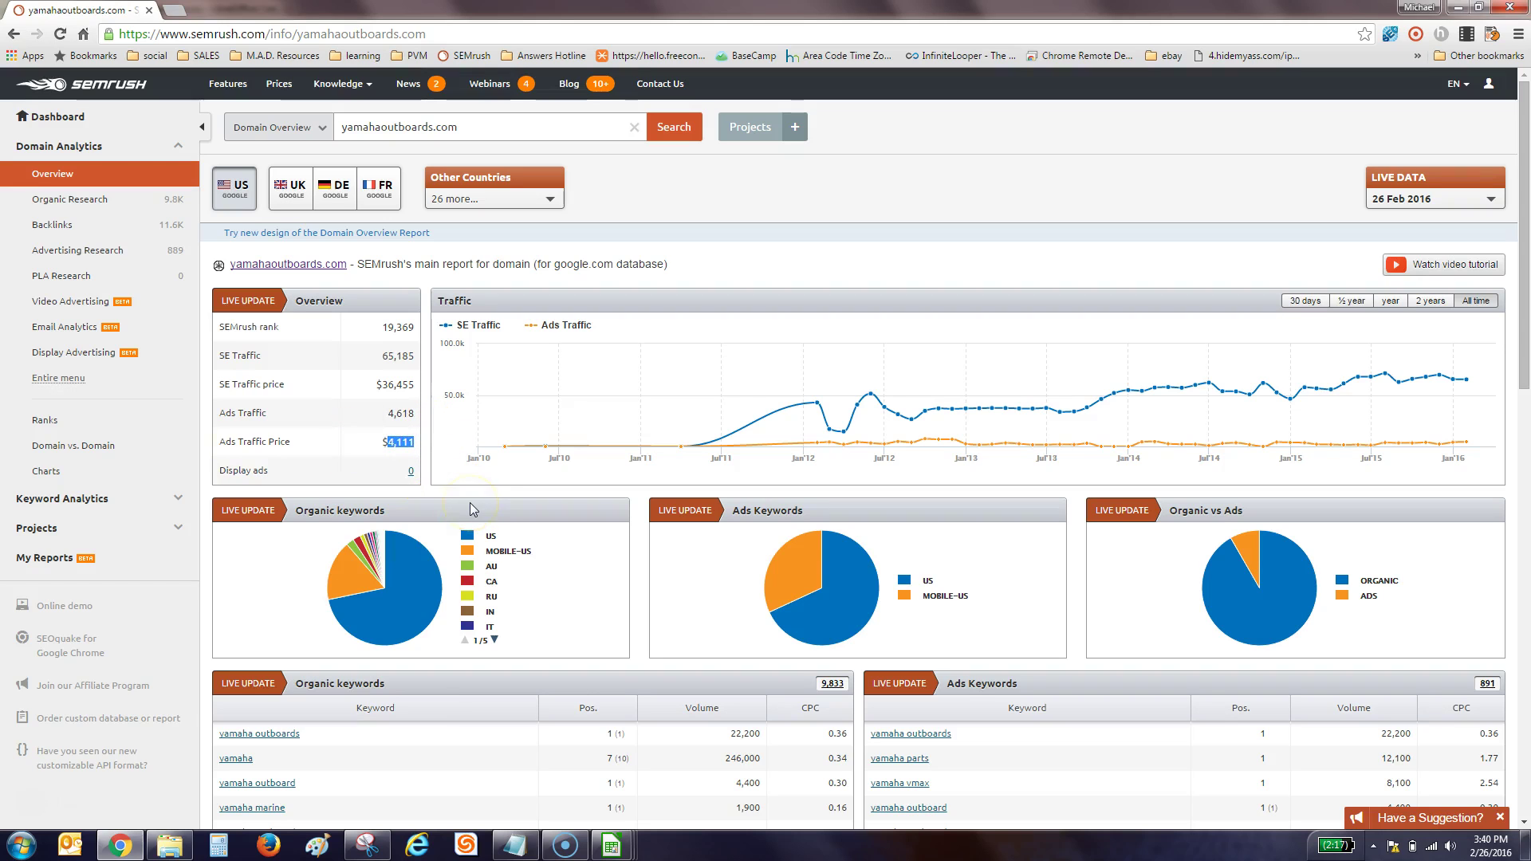
click(611, 846)
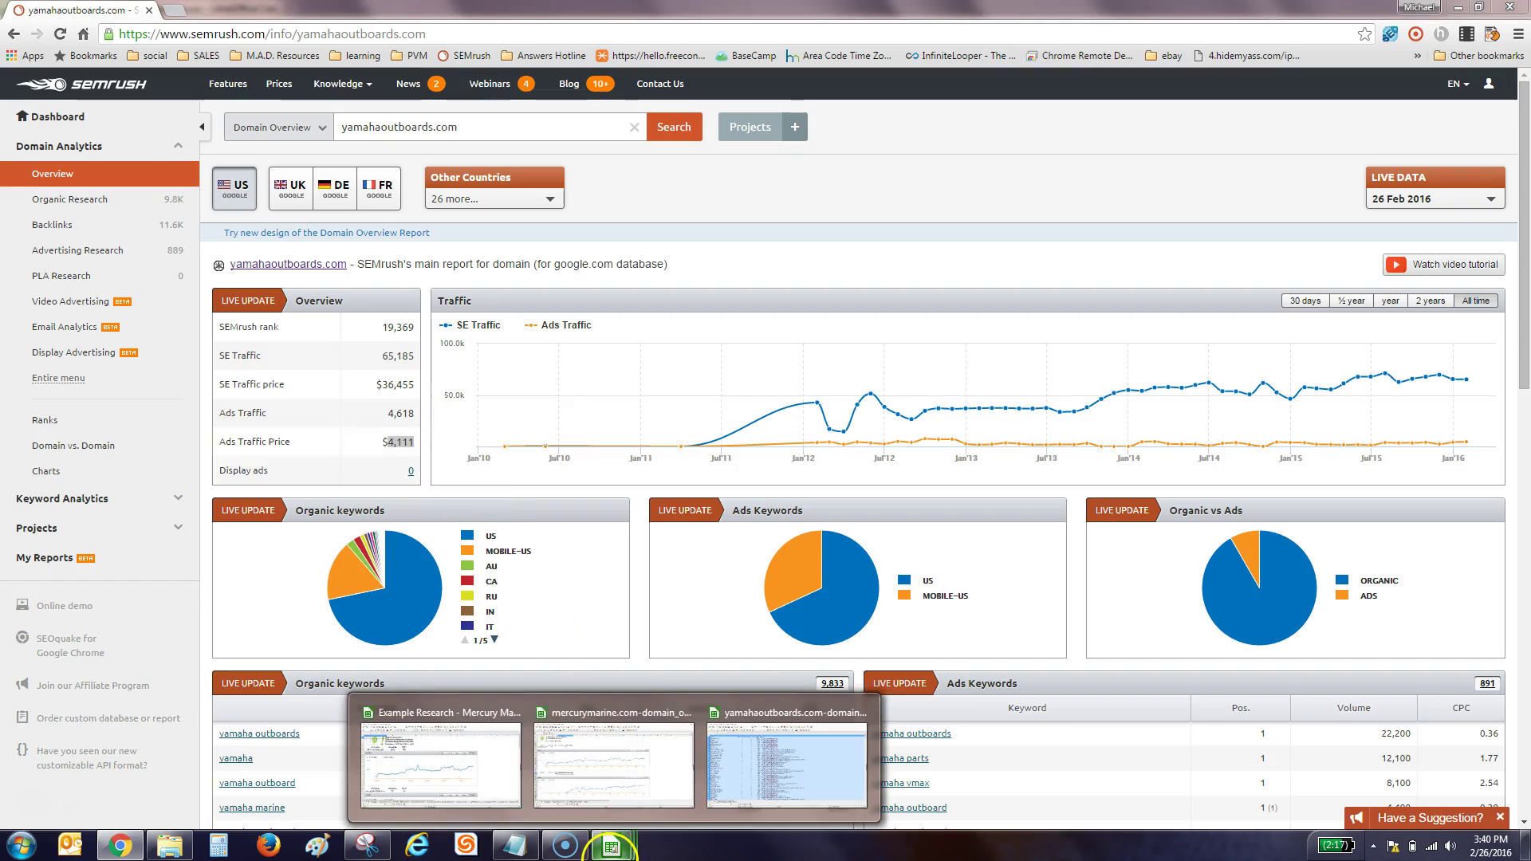
- Enter ~$4,000 a month in C27 as yamahaoutboards.com's paid search estimated spend
click(628, 778)
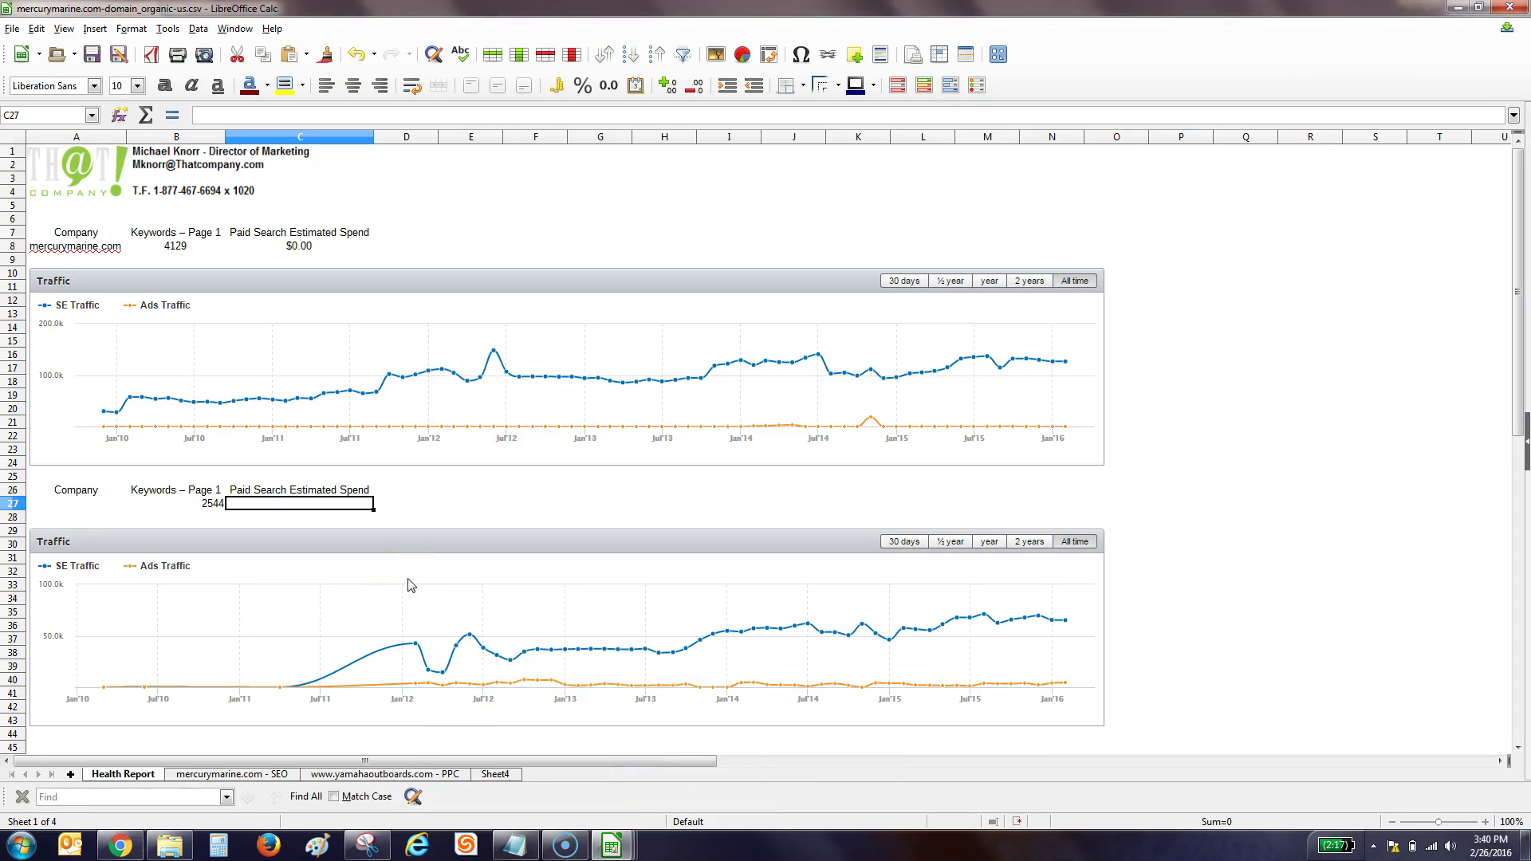
text(`)
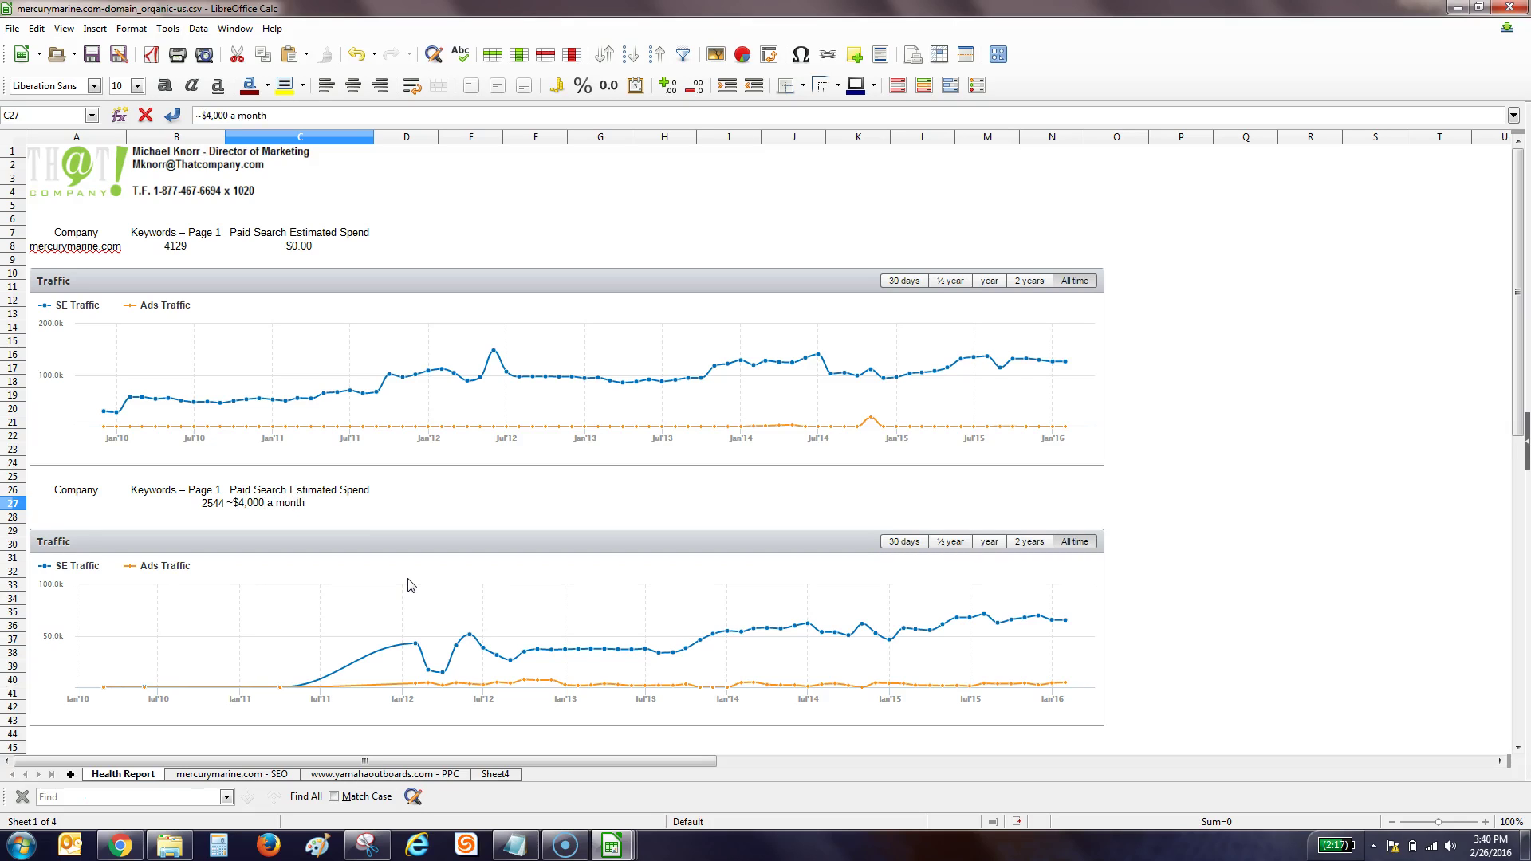
key(Return)
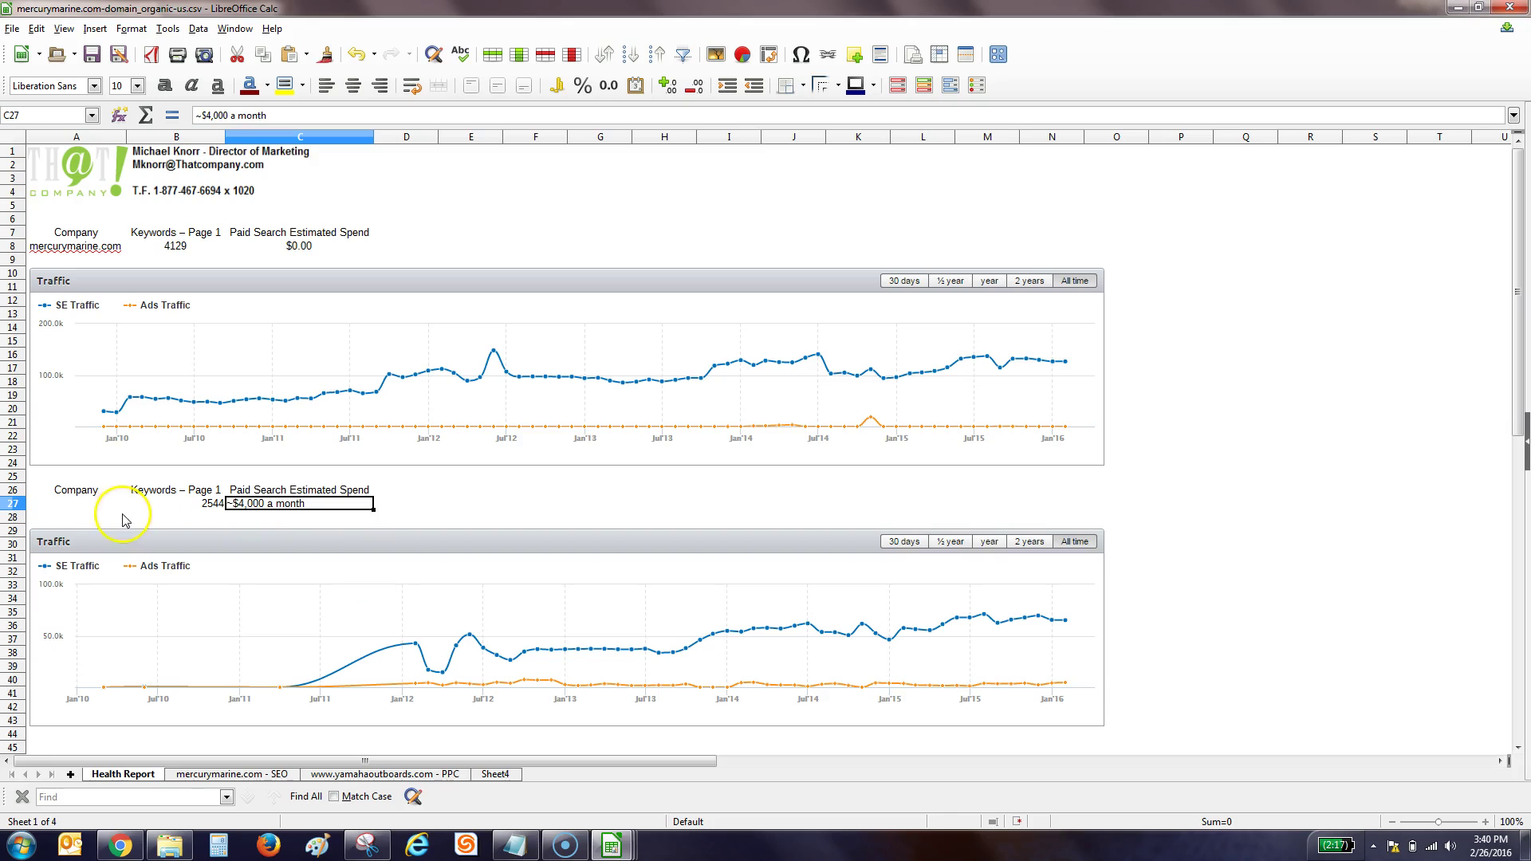
click(113, 508)
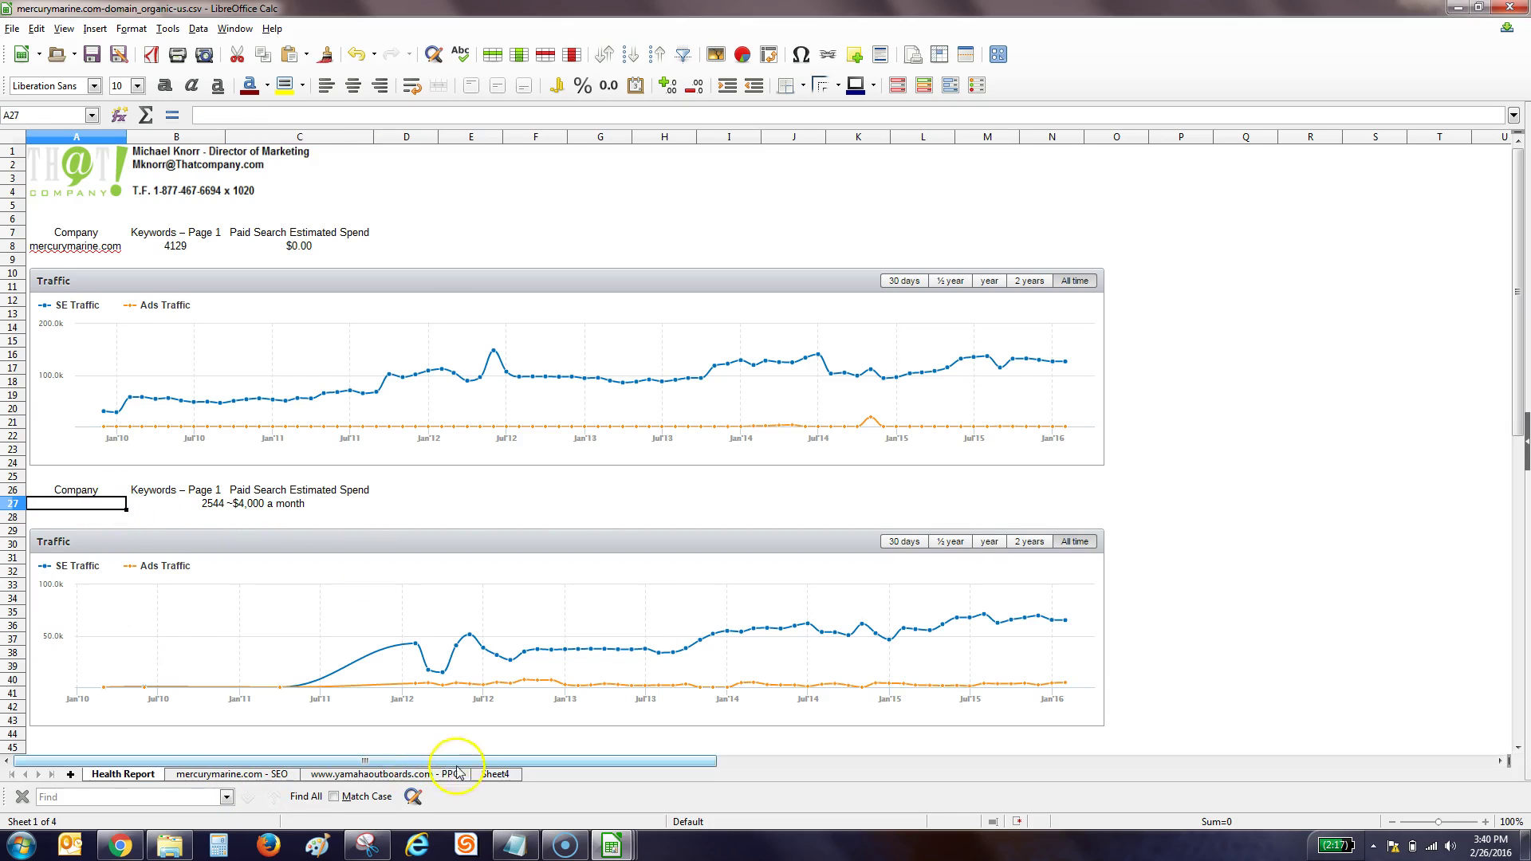
- Rename Sheet4 to 'yamahaoutboards.com - SEO' from the copied URL and move it before PPC
click(495, 773)
click(580, 220)
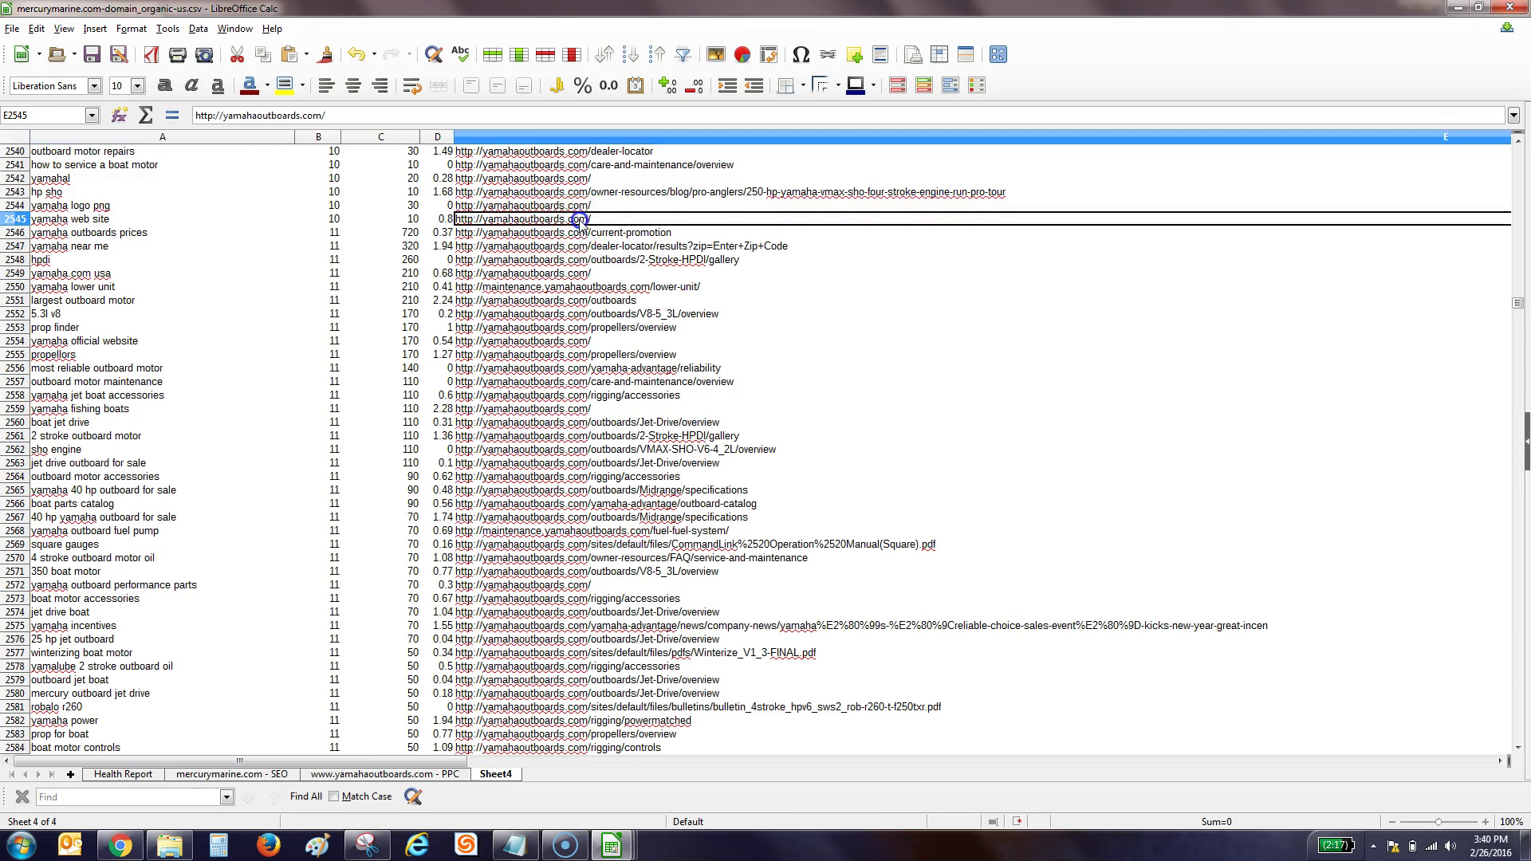
key(ctrl+c)
right_click(503, 776)
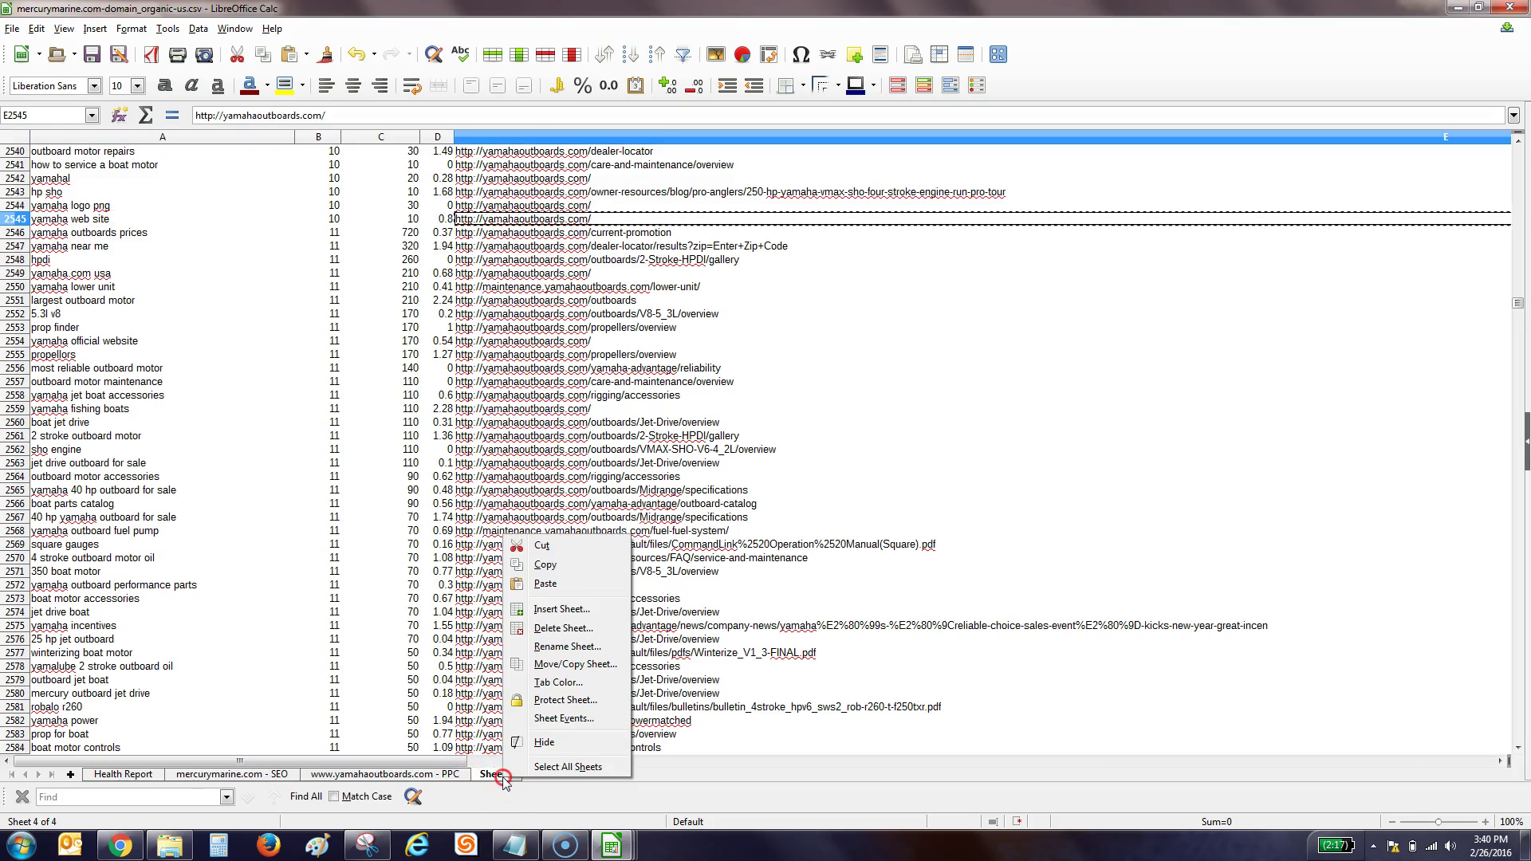
click(577, 648)
key(ctrl+v)
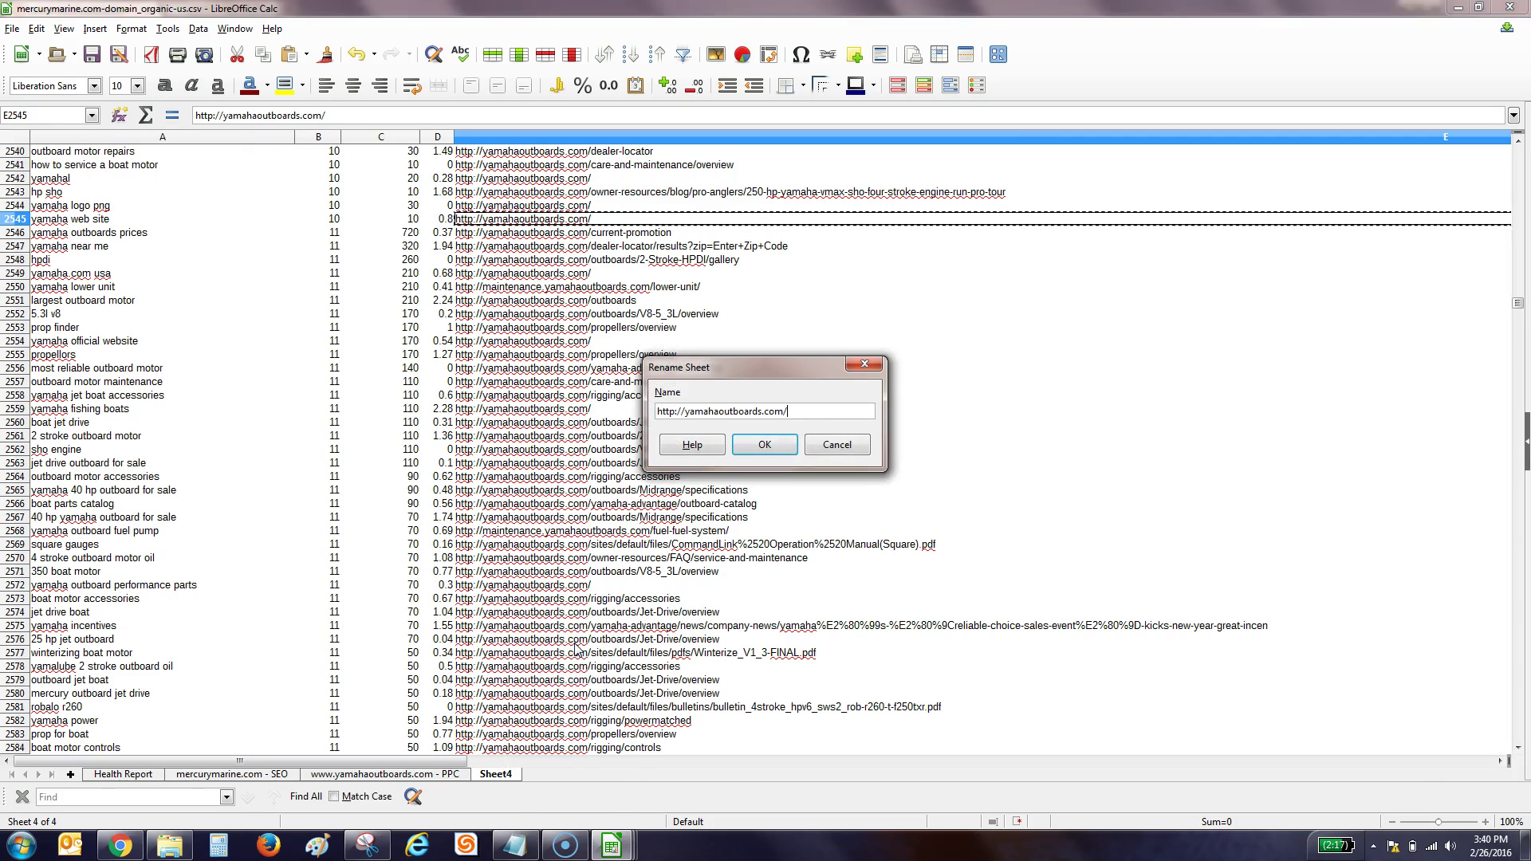
text(- SEO)
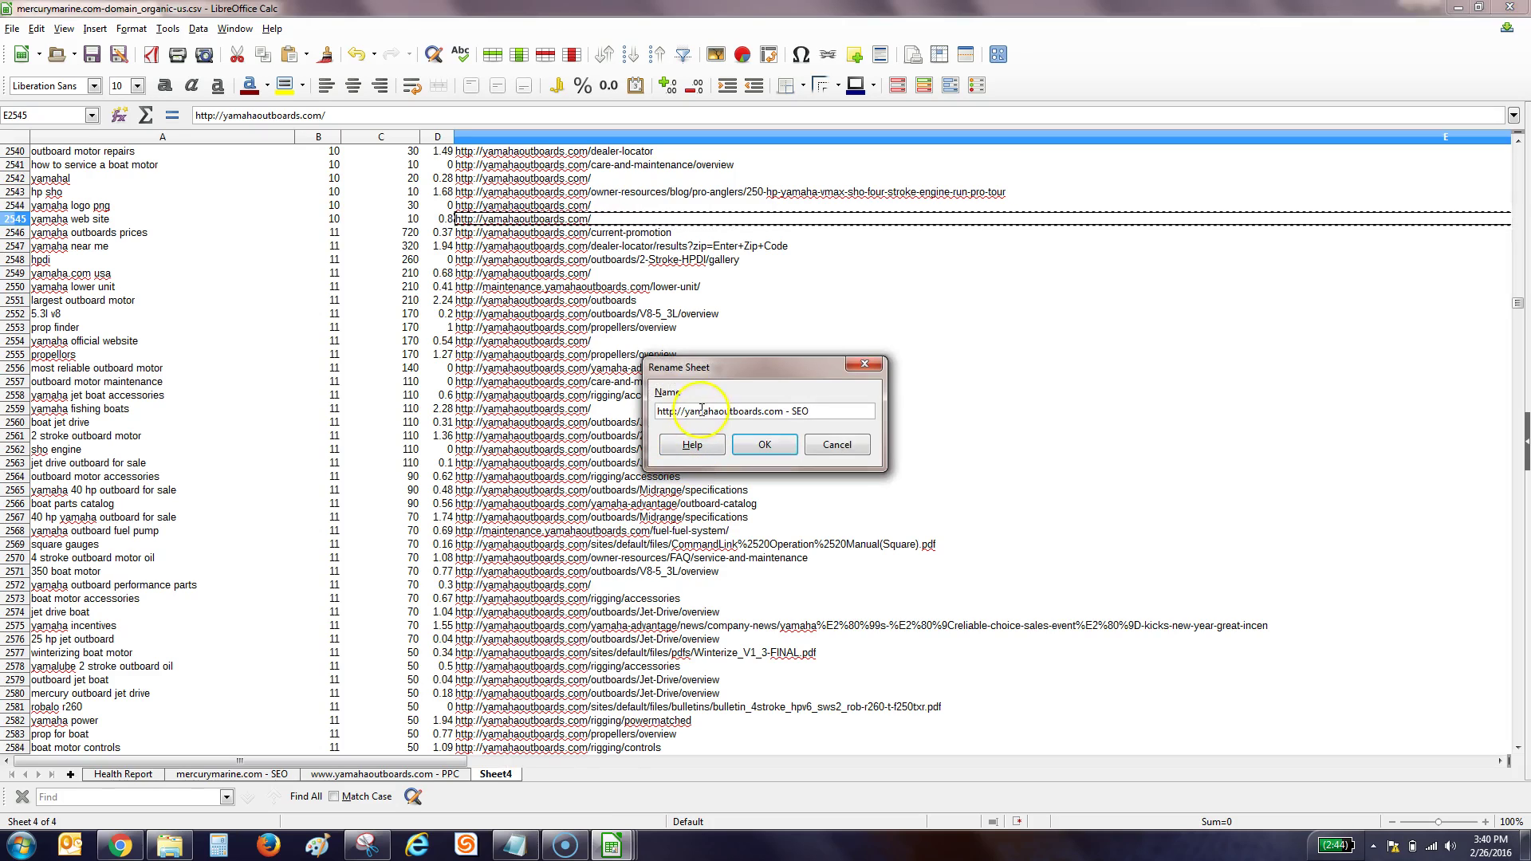
drag(686, 409, 558, 412)
key(BackSpace)
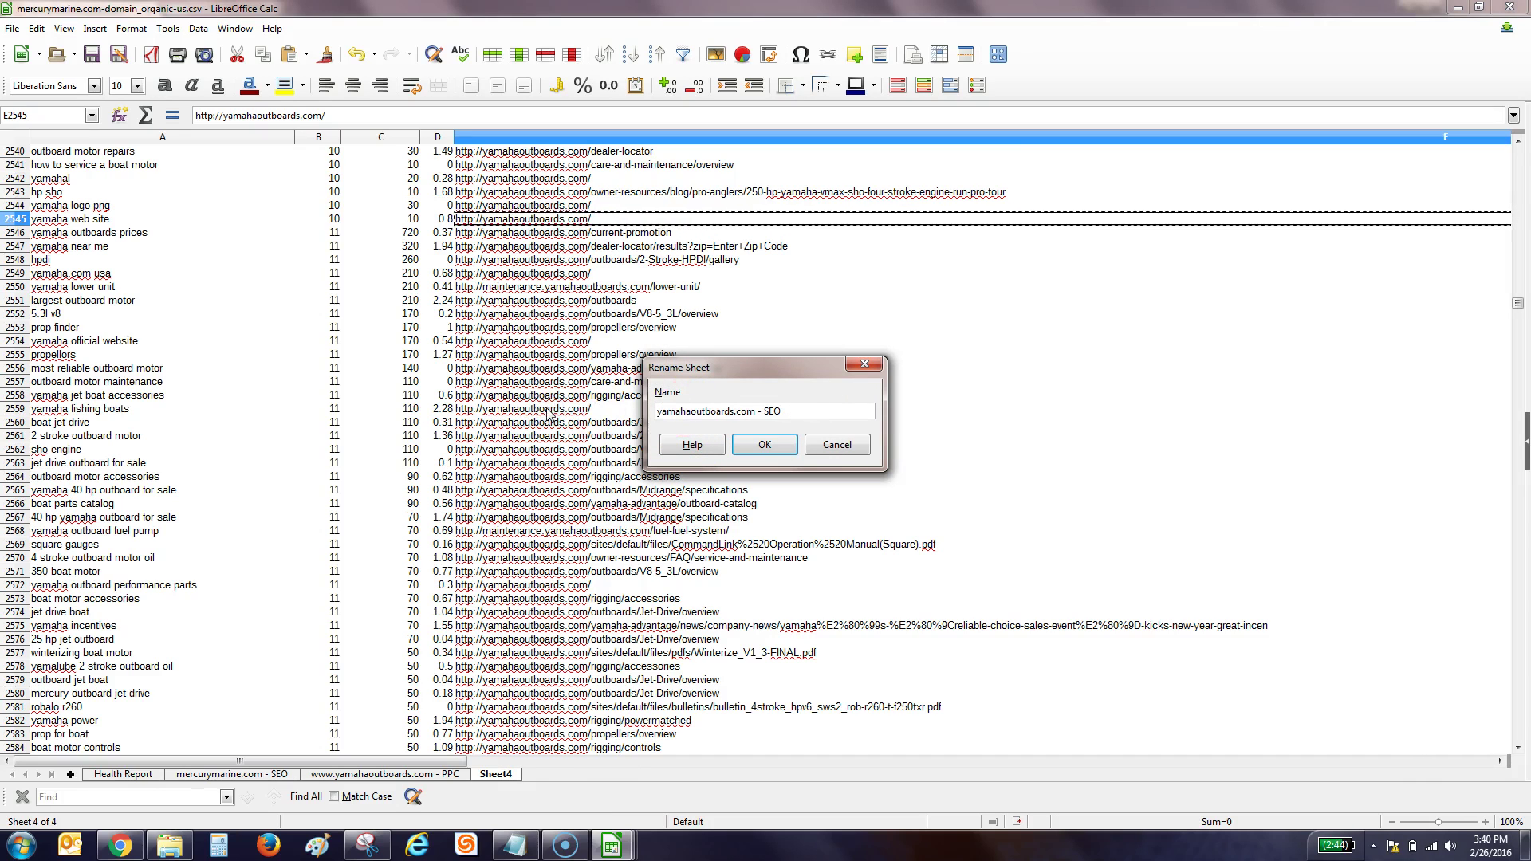
key(Return)
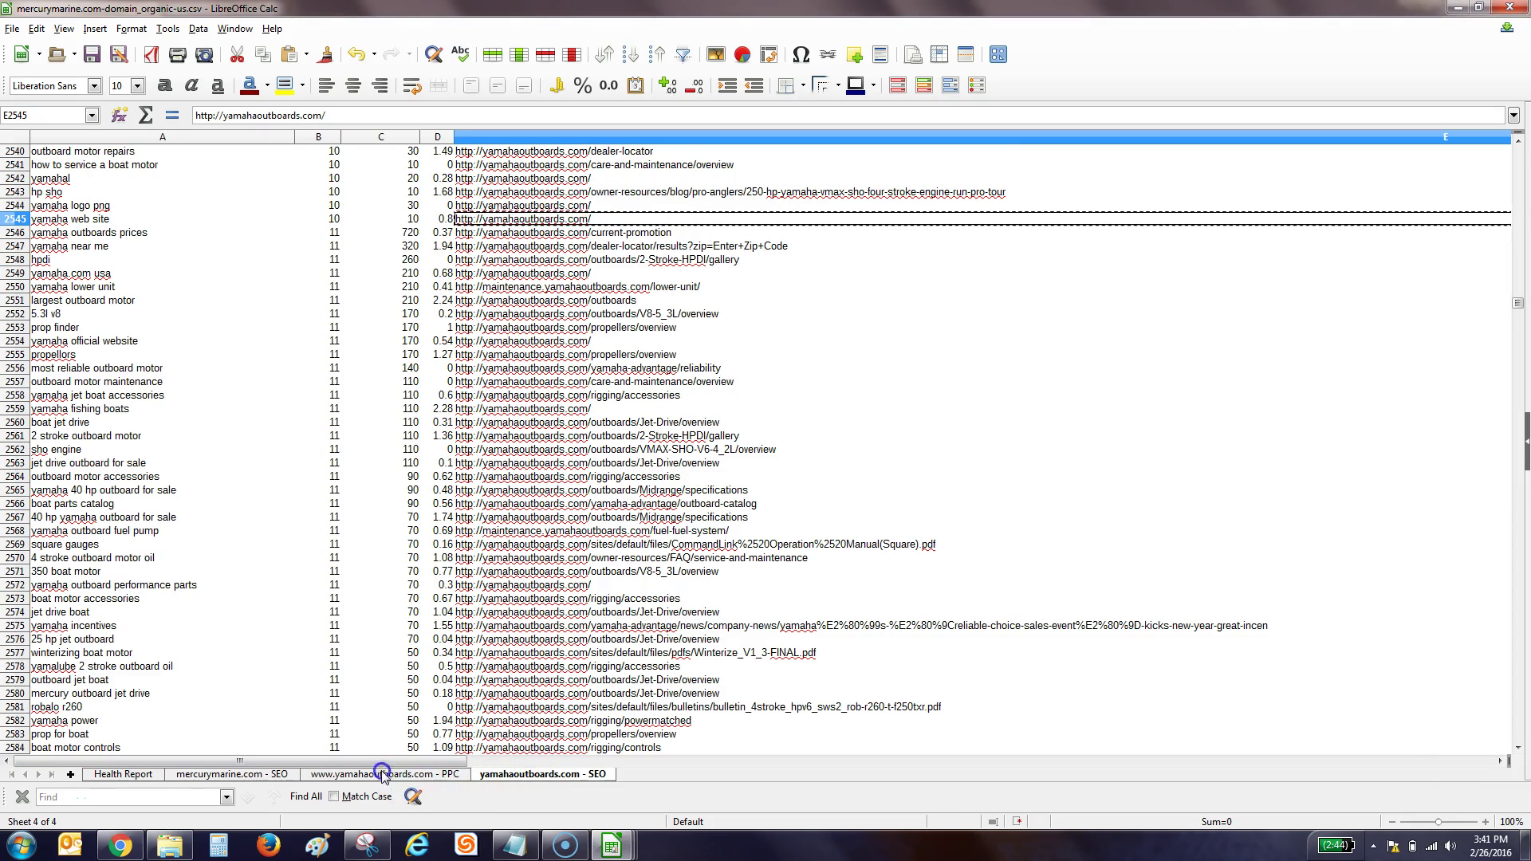
mouse_move(308, 779)
mouse_down()
mouse_move(503, 797)
mouse_move(363, 779)
mouse_up()
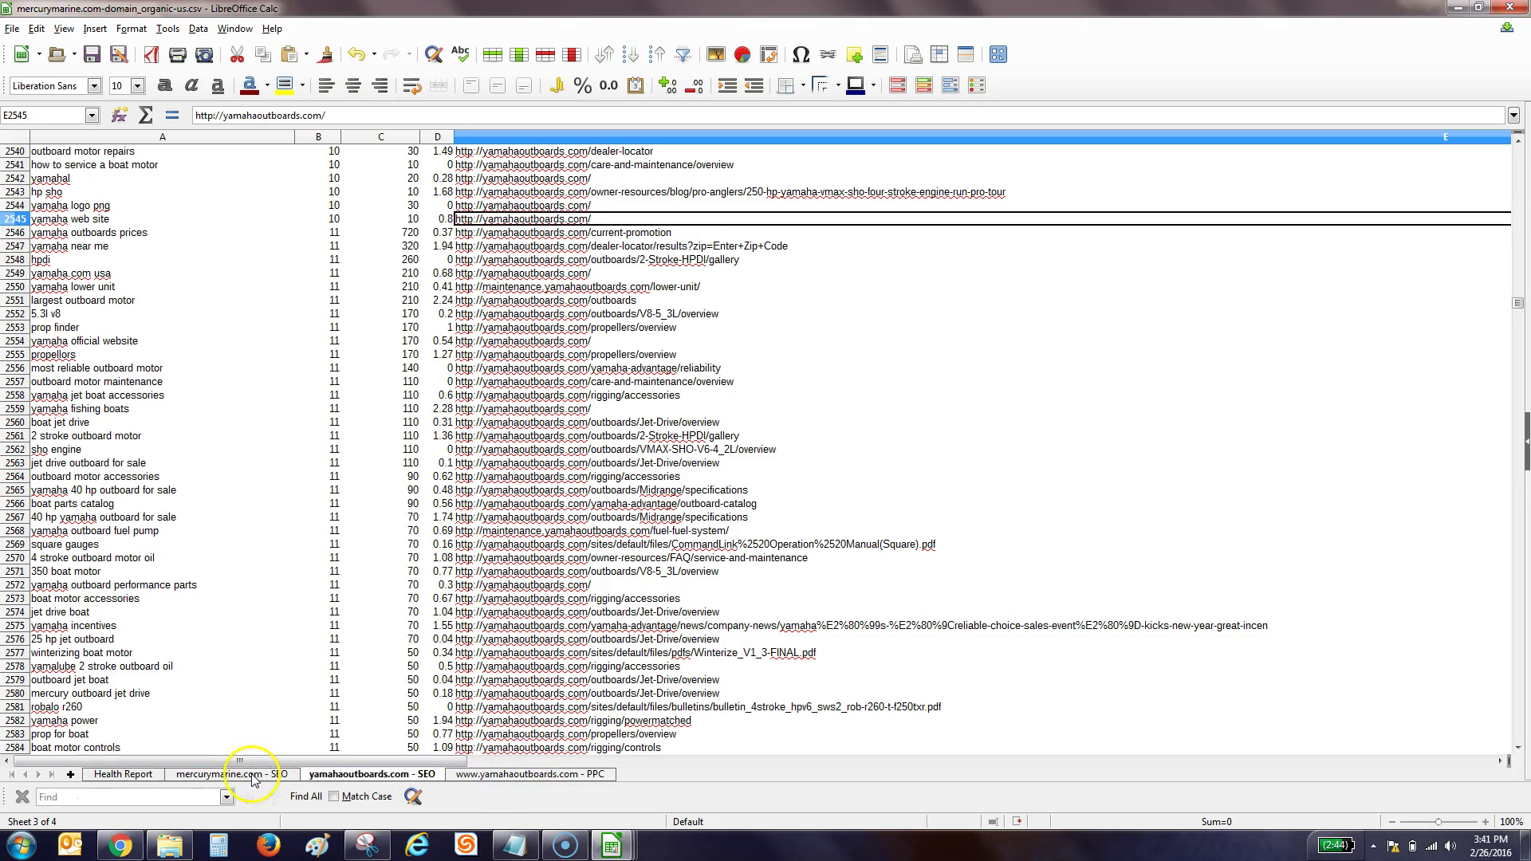
click(148, 775)
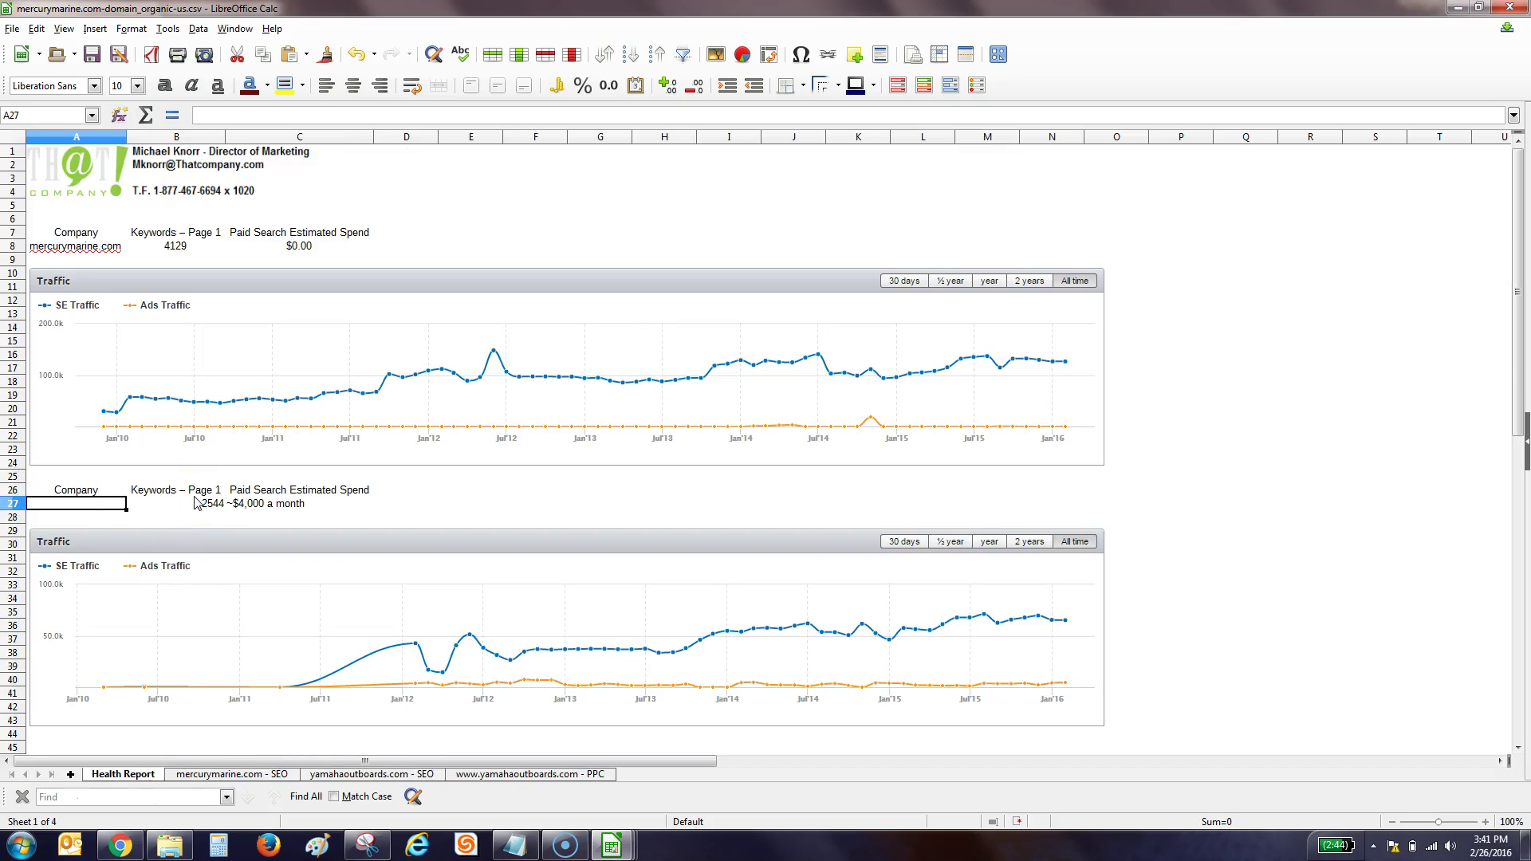
key(ctrl+v)
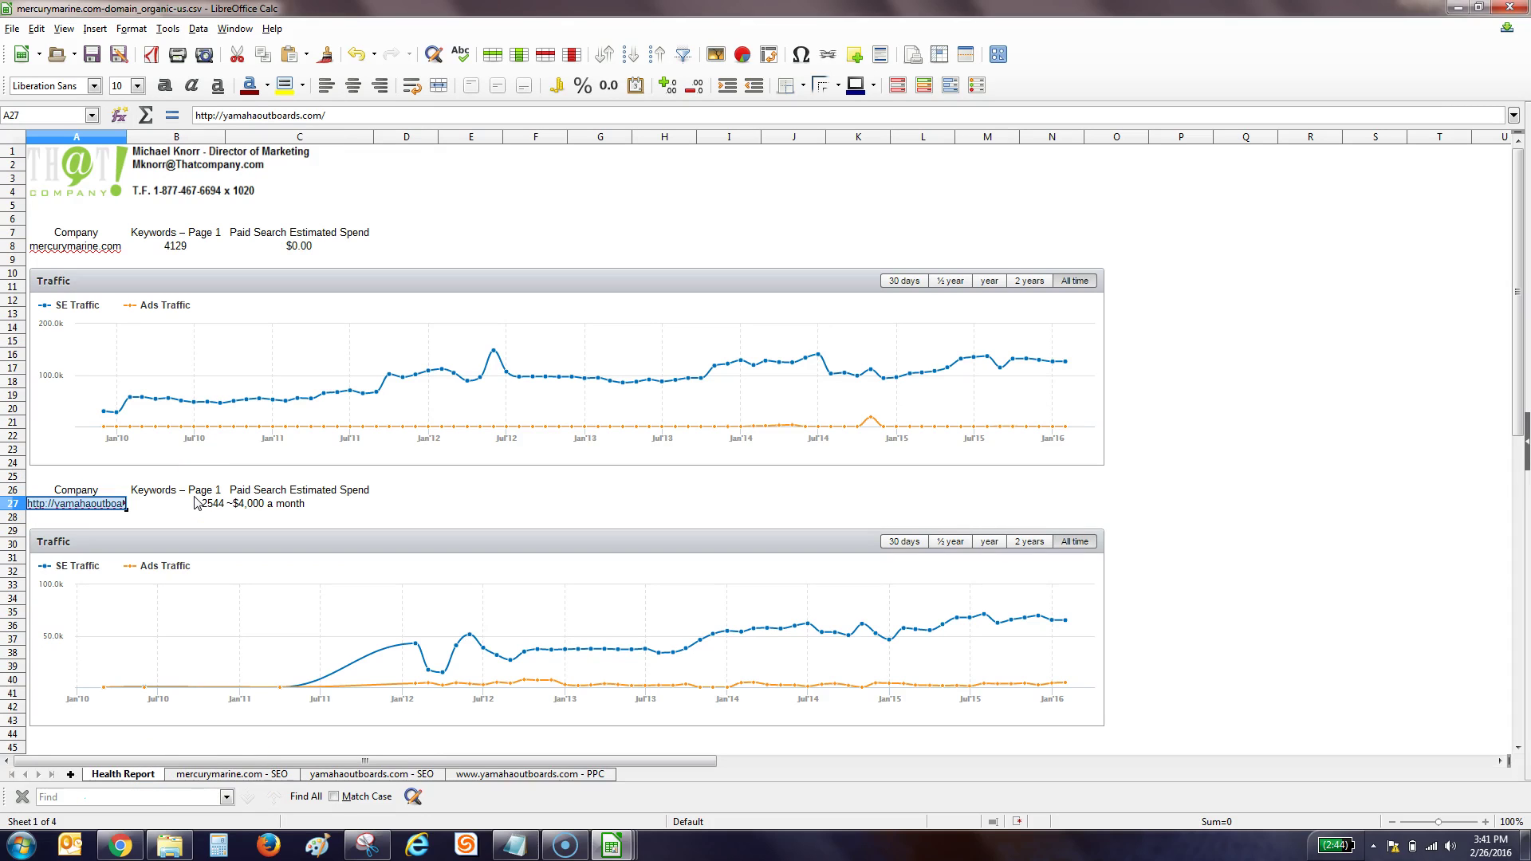
click(343, 116)
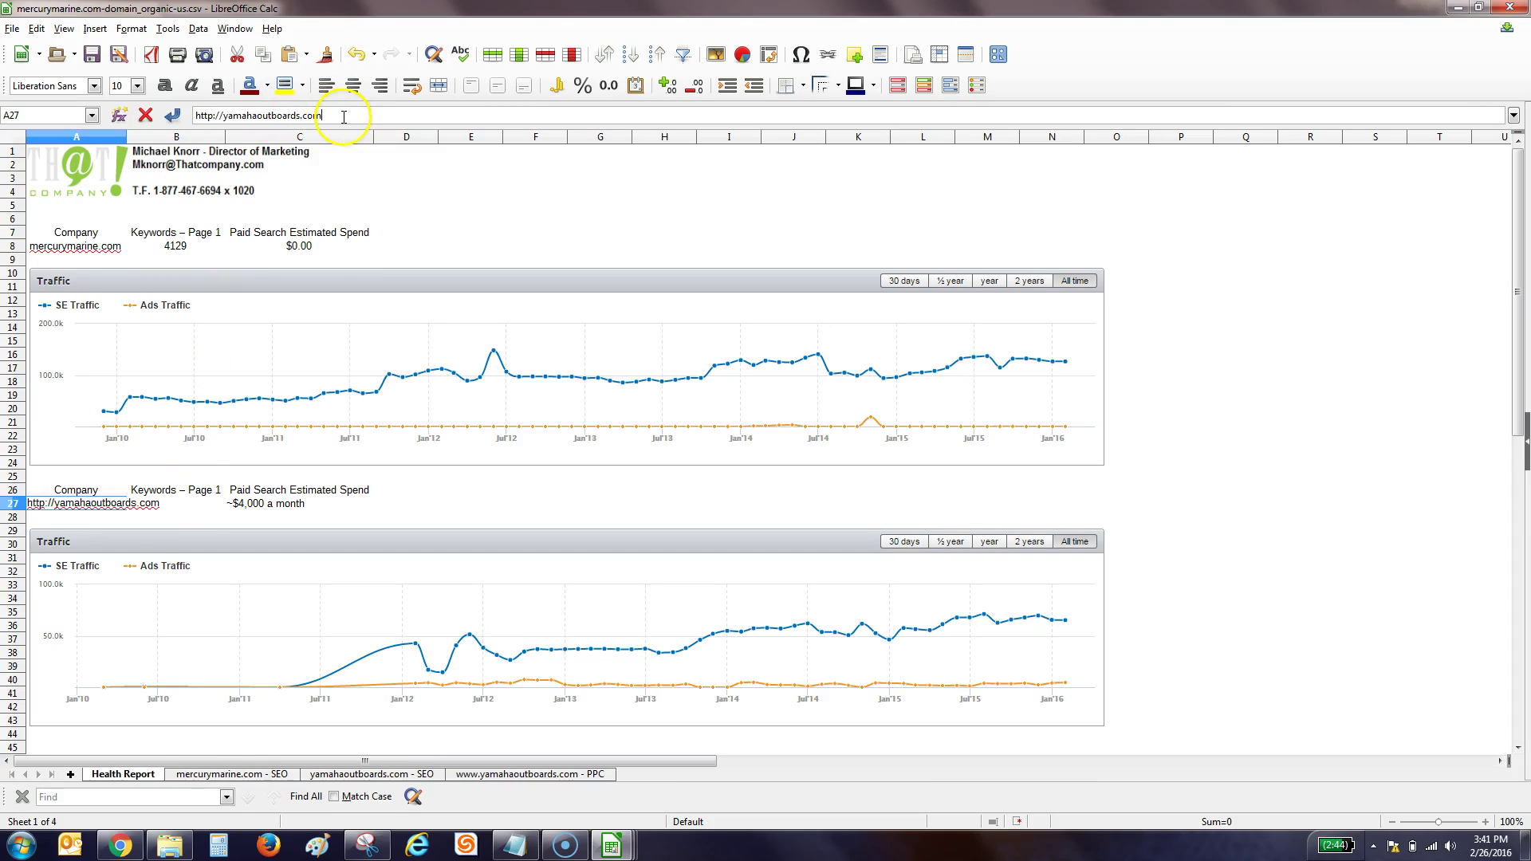
drag(225, 117, 195, 117)
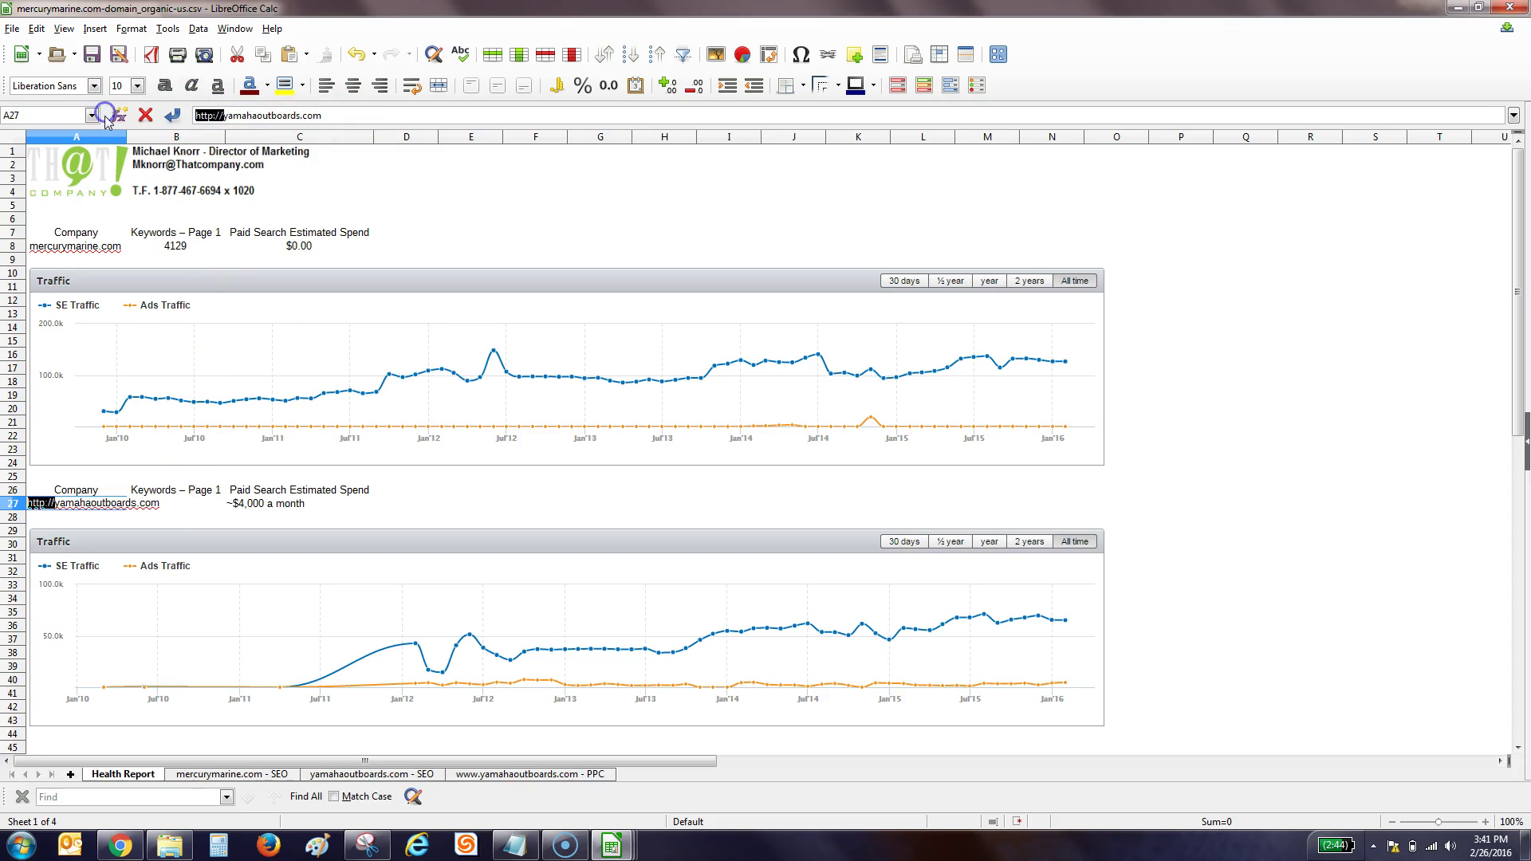
key(Delete)
click(407, 220)
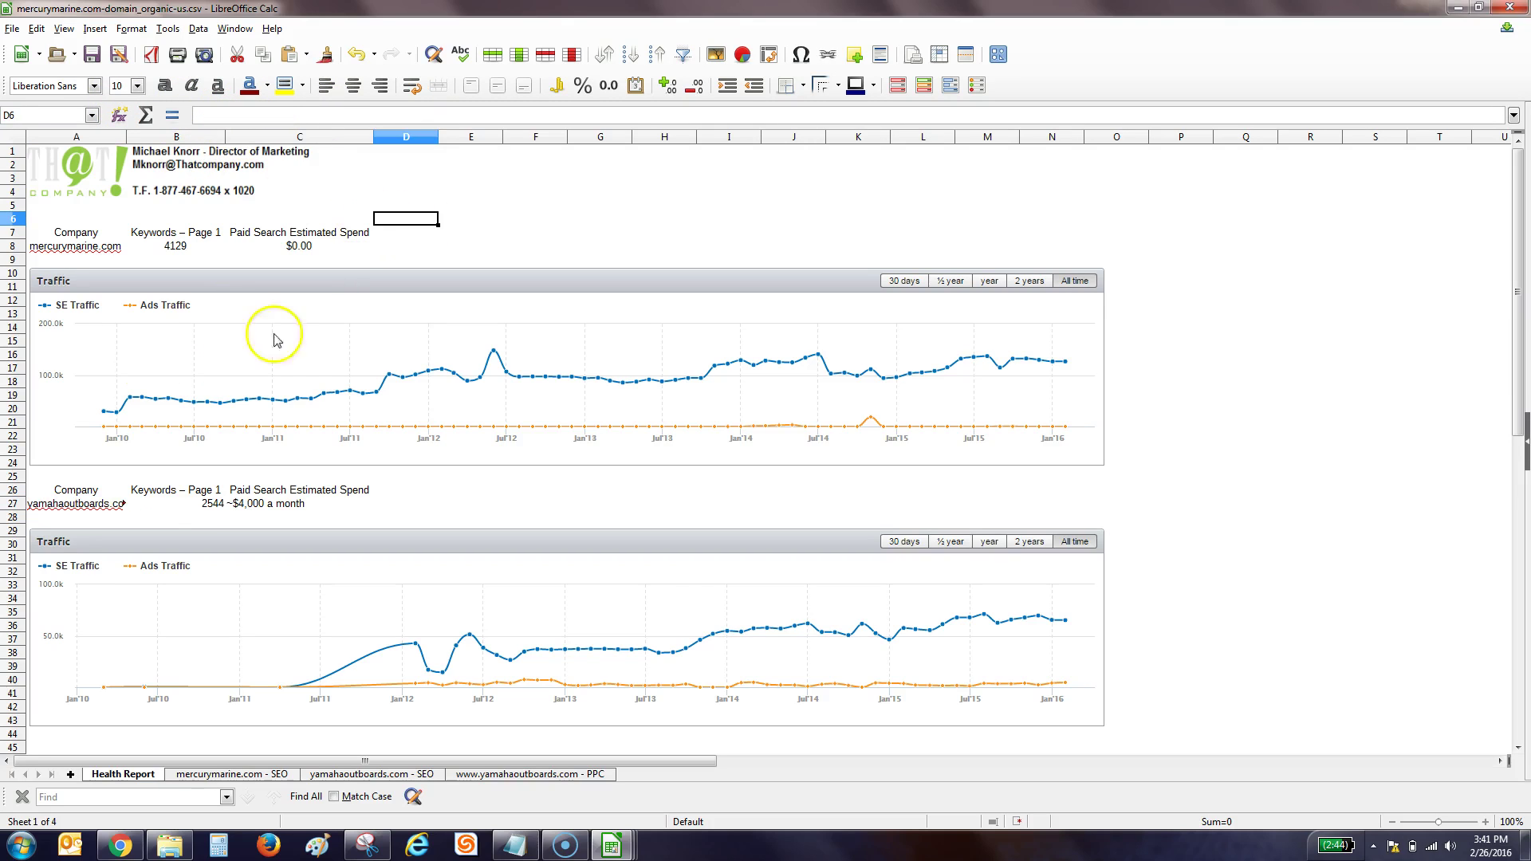
double_click(127, 137)
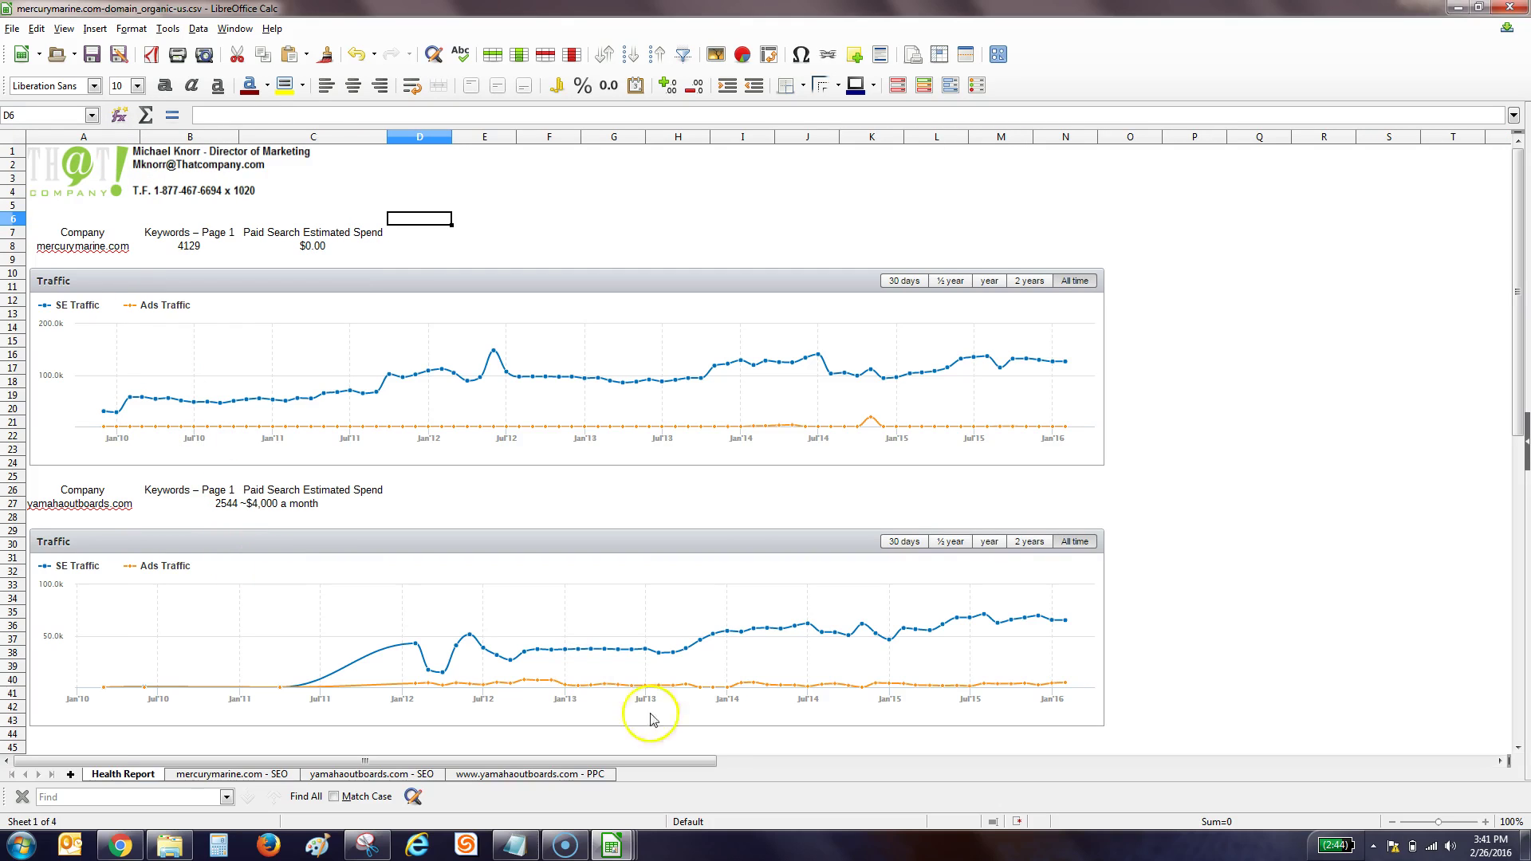
- Centre the text across both company summary blocks A6:D28
mouse_move(1518, 283)
mouse_down()
mouse_move(1523, 386)
mouse_move(1525, 261)
mouse_up()
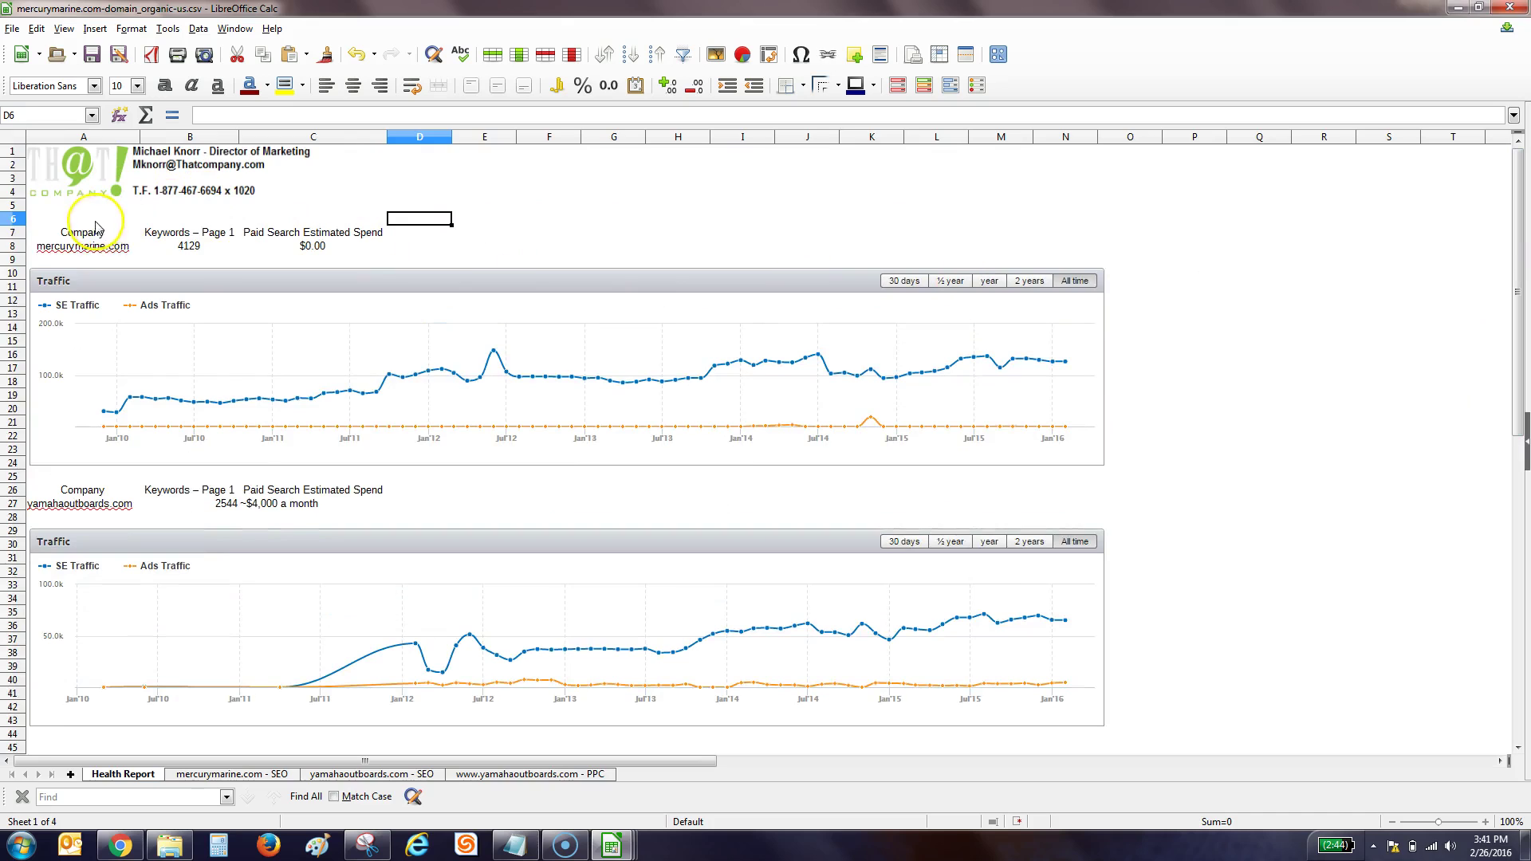
drag(95, 226, 407, 516)
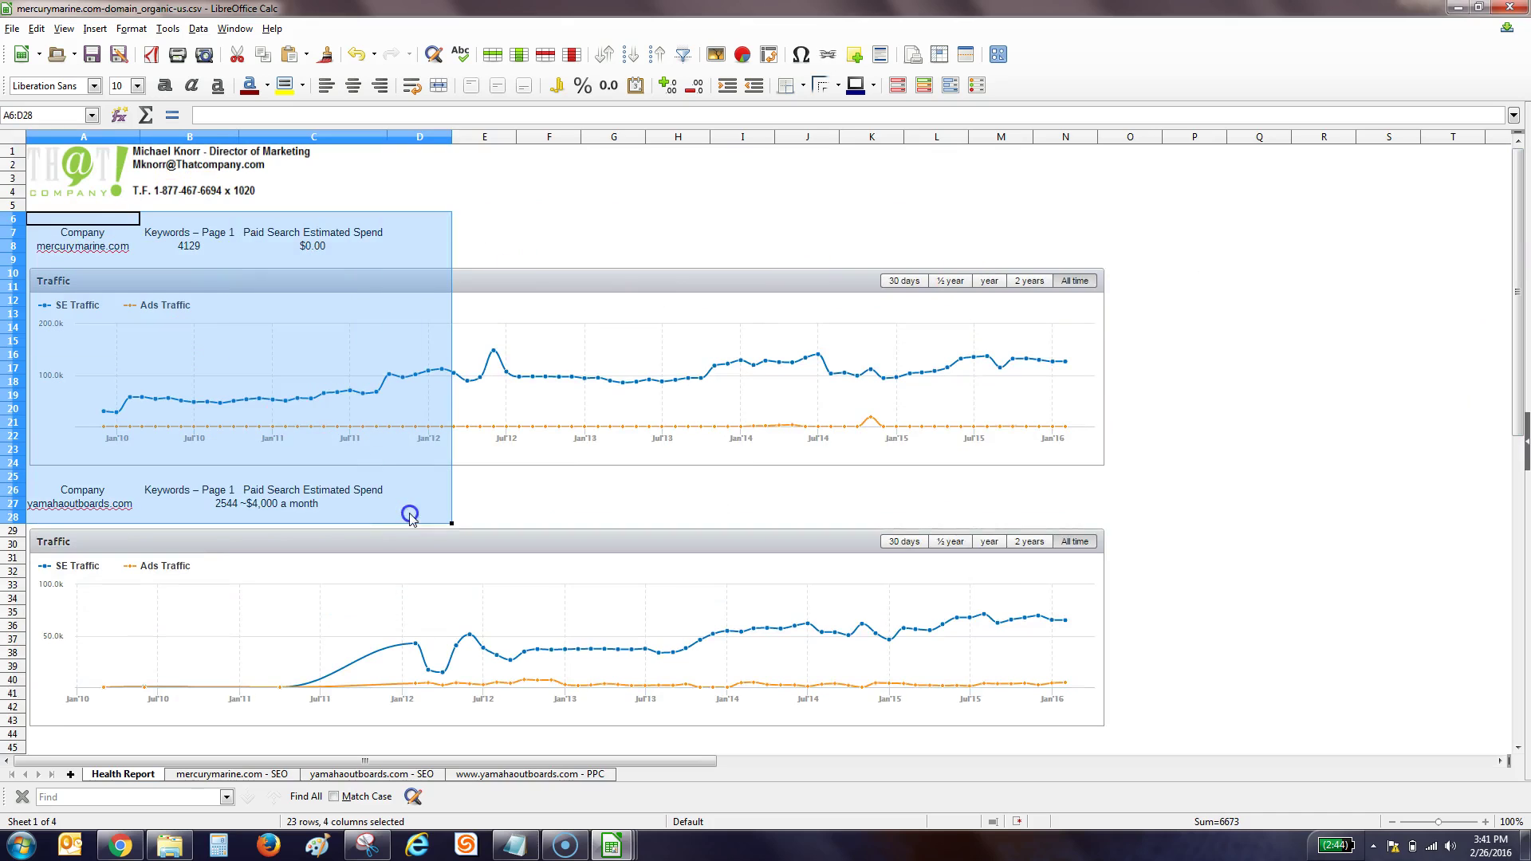
click(353, 86)
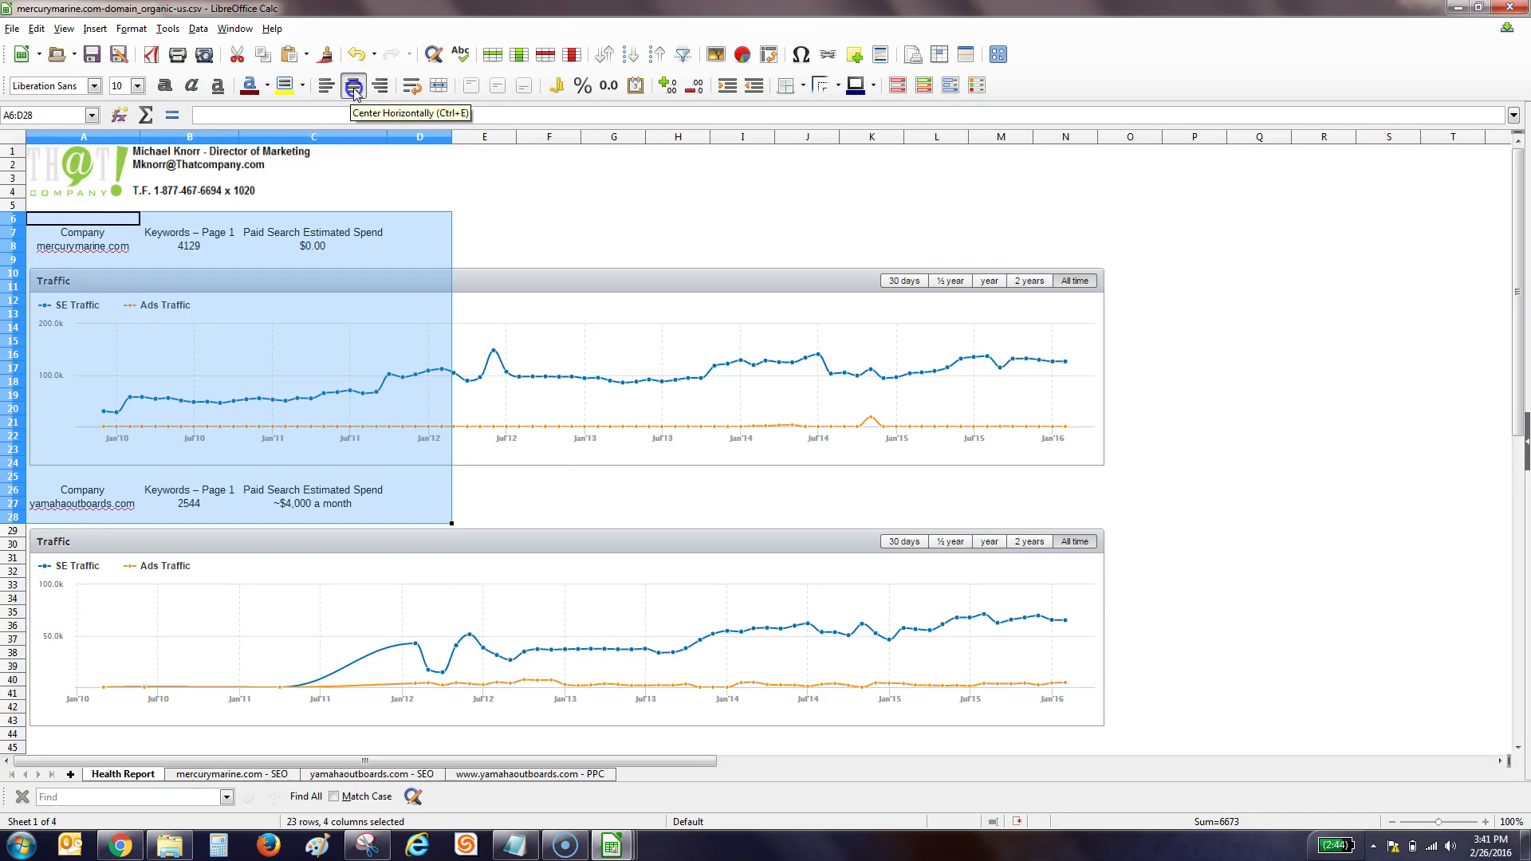
click(528, 192)
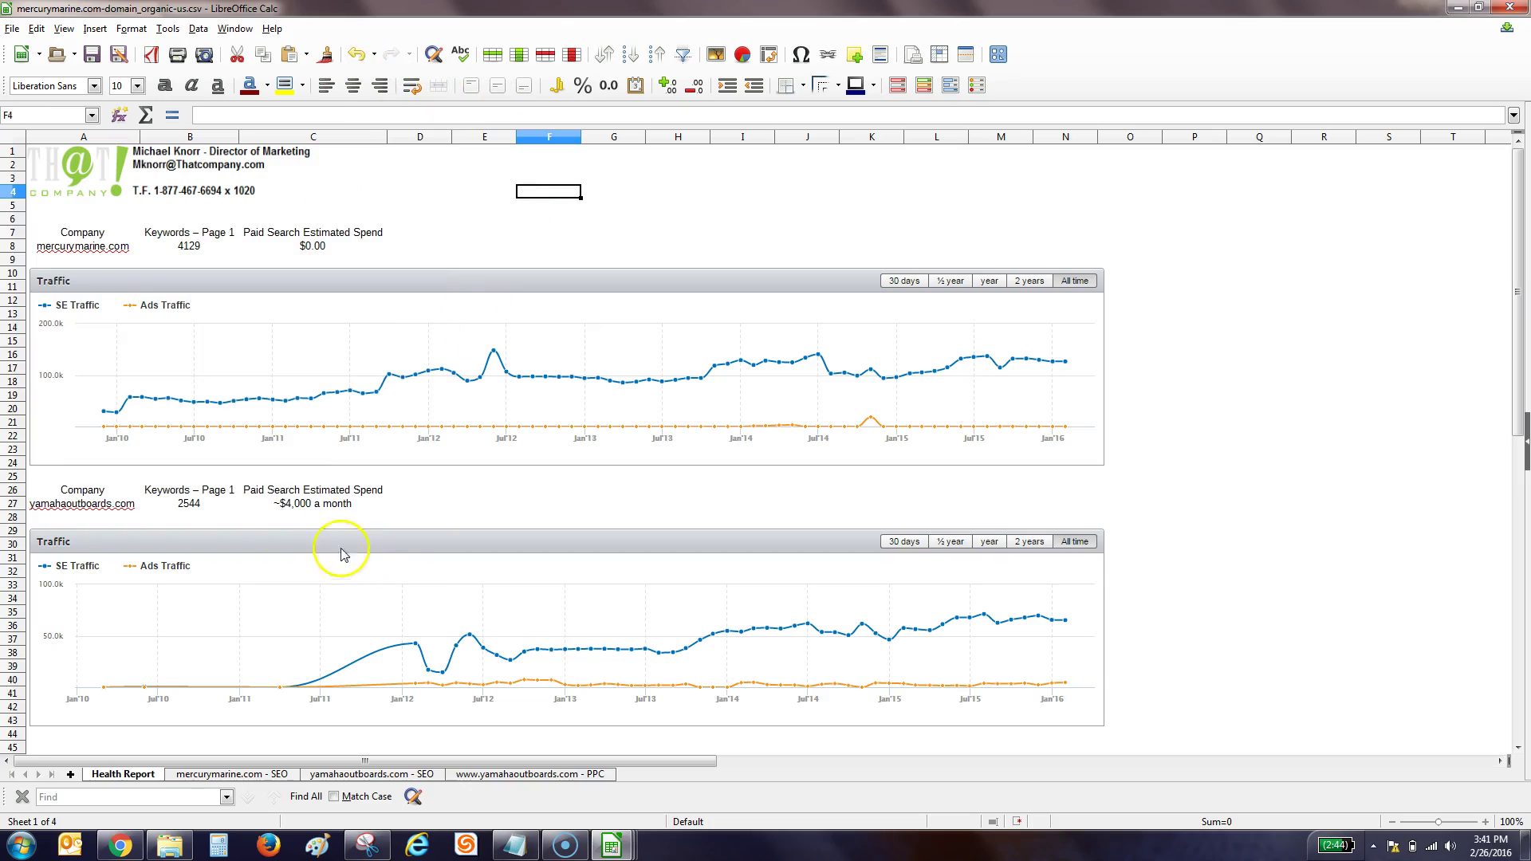
- Bold and centre the row 7 headings, widen columns B and C, and paste them over A26:C26
drag(74, 217, 272, 228)
key(ctrl+e)
key(ctrl+b)
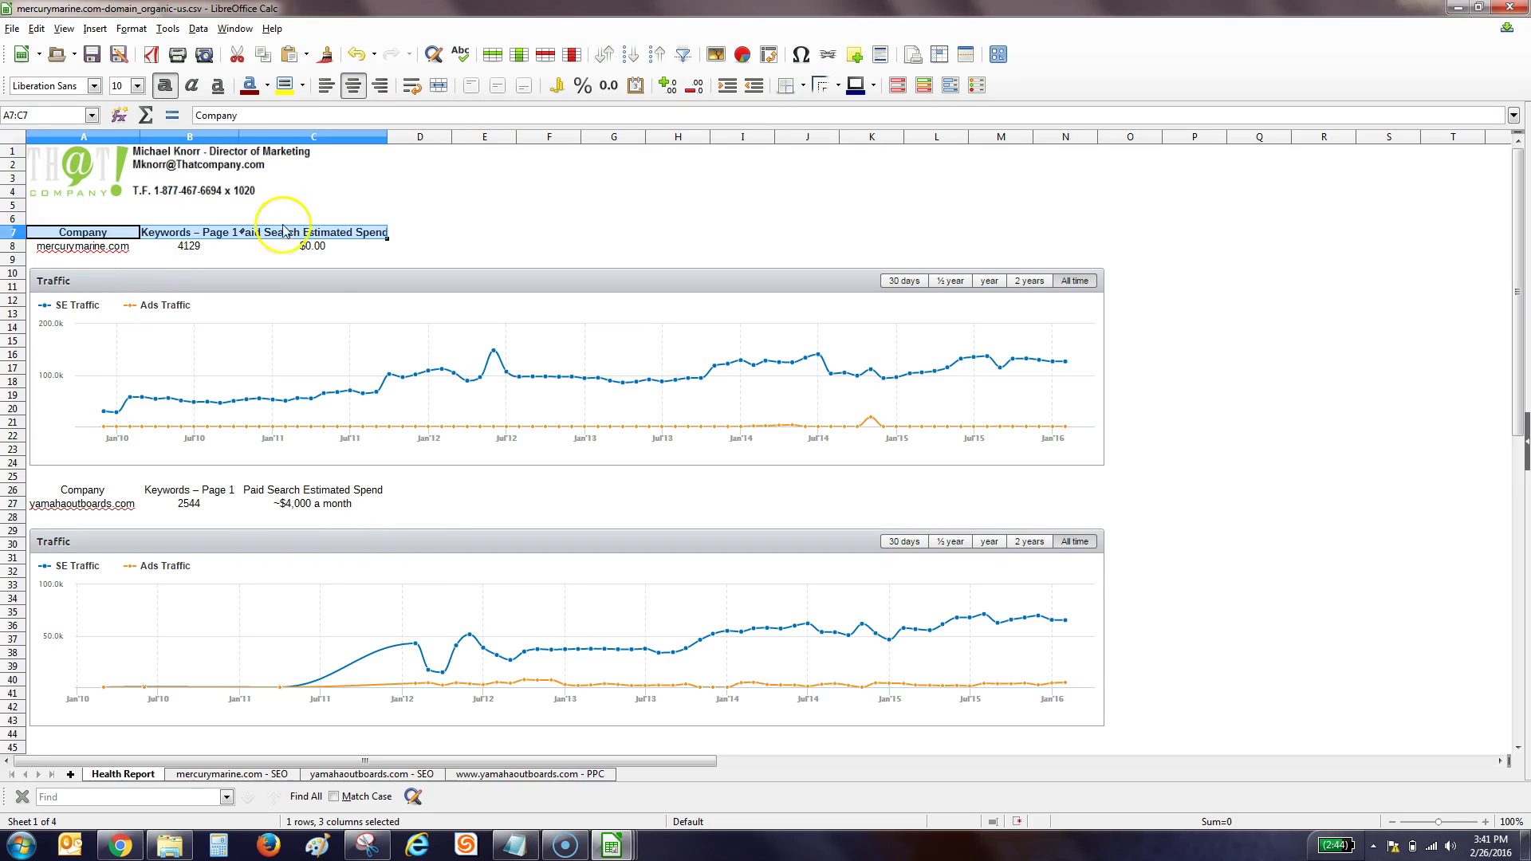
double_click(239, 140)
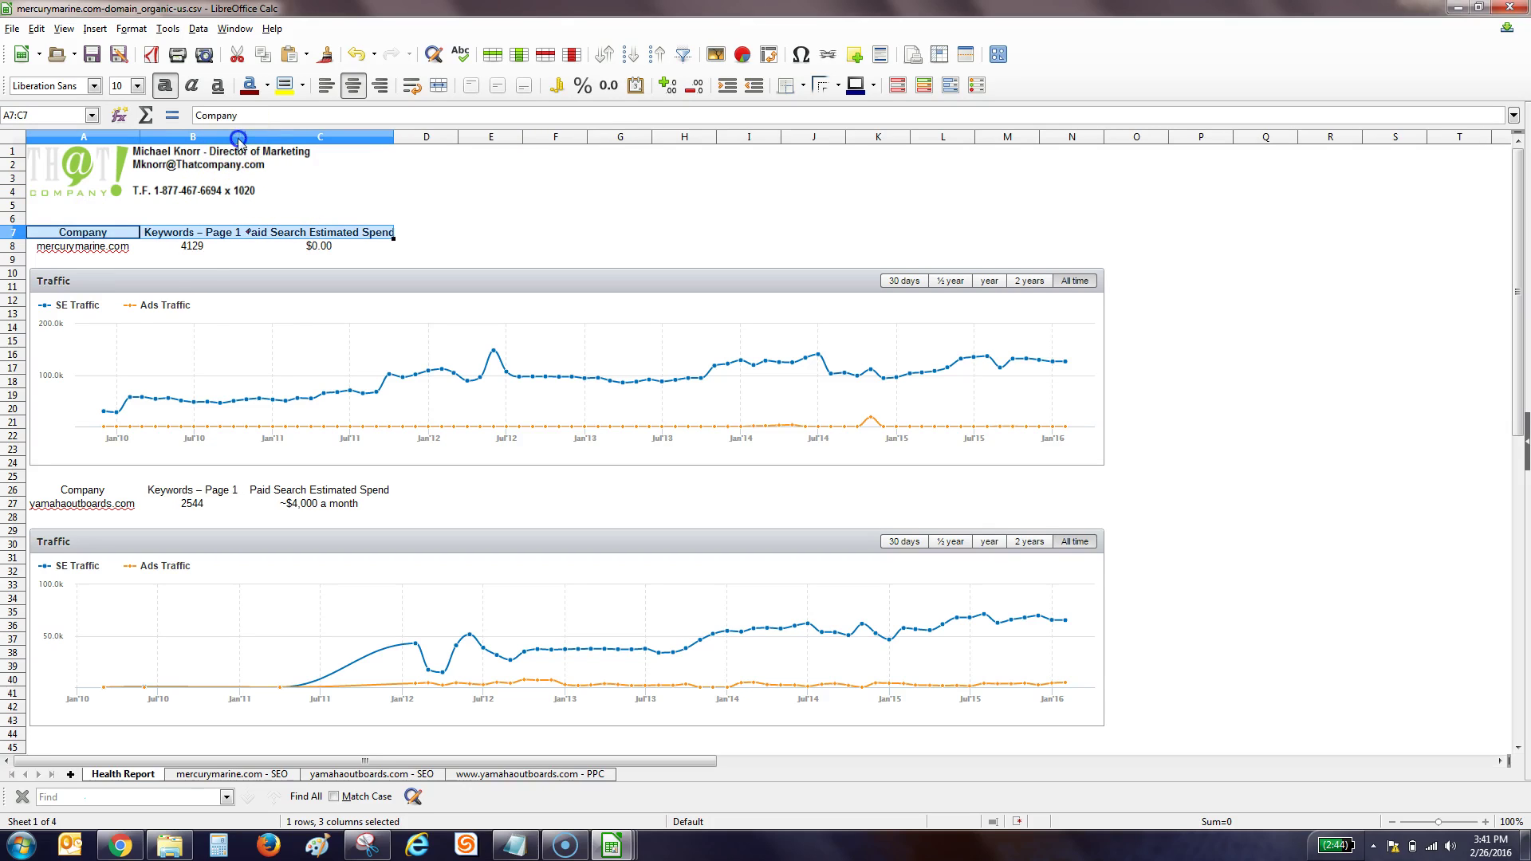
drag(394, 137, 405, 137)
drag(69, 490, 248, 490)
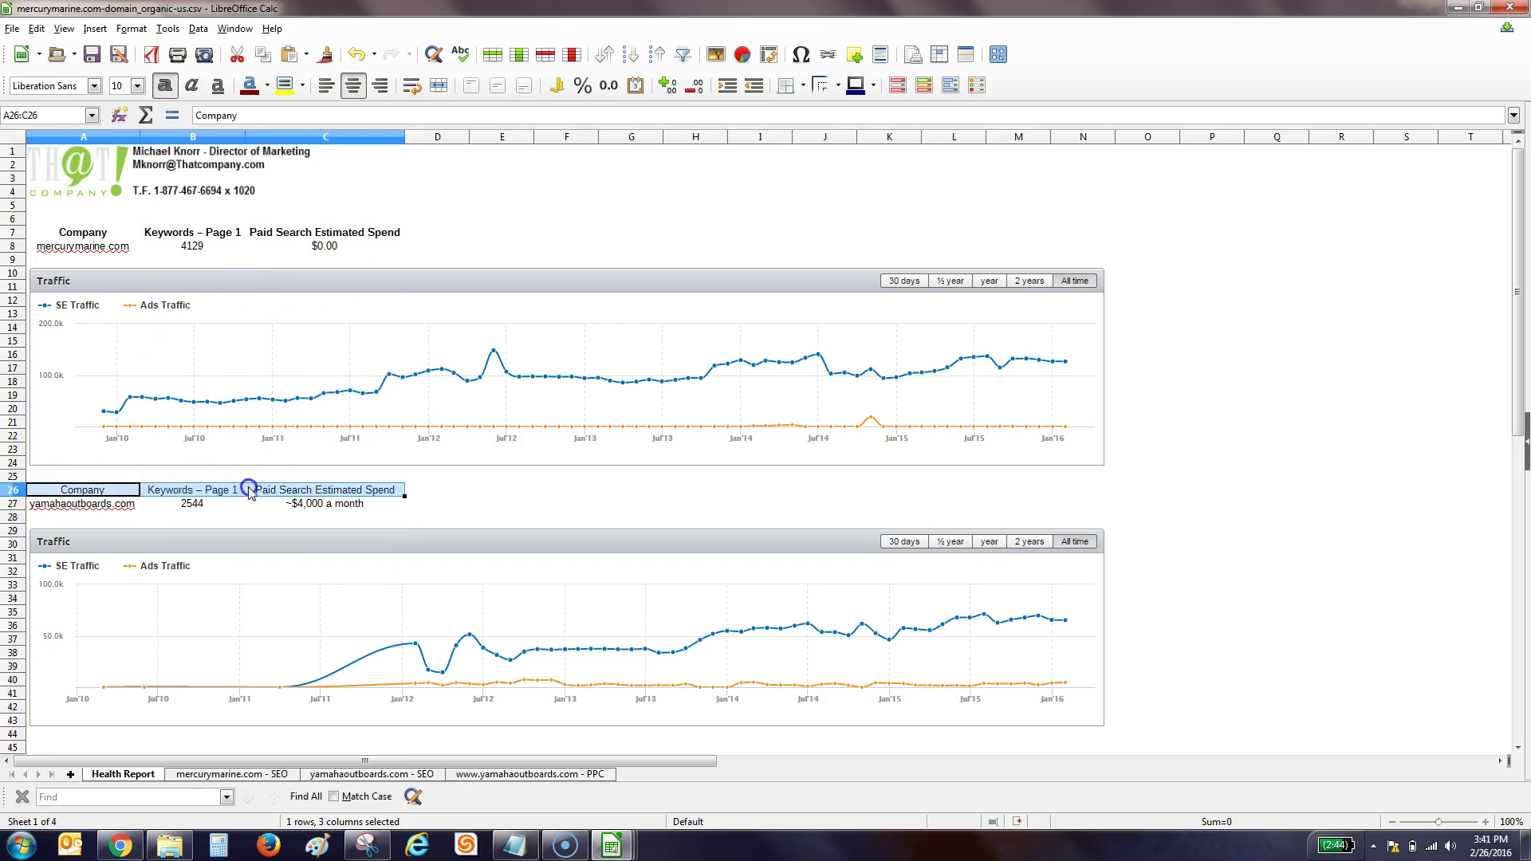
key(ctrl+v)
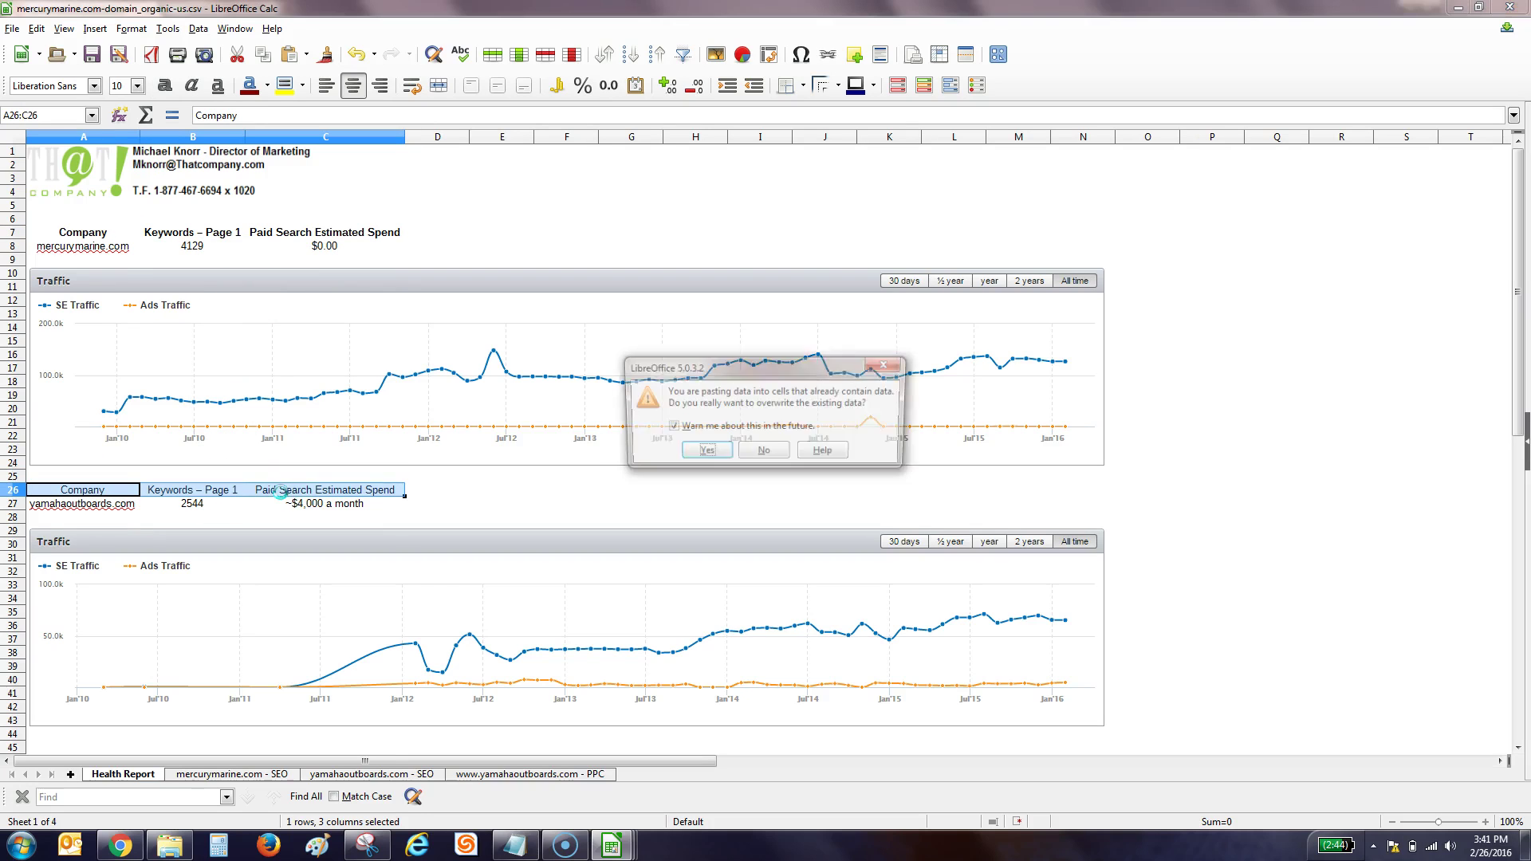
click(712, 451)
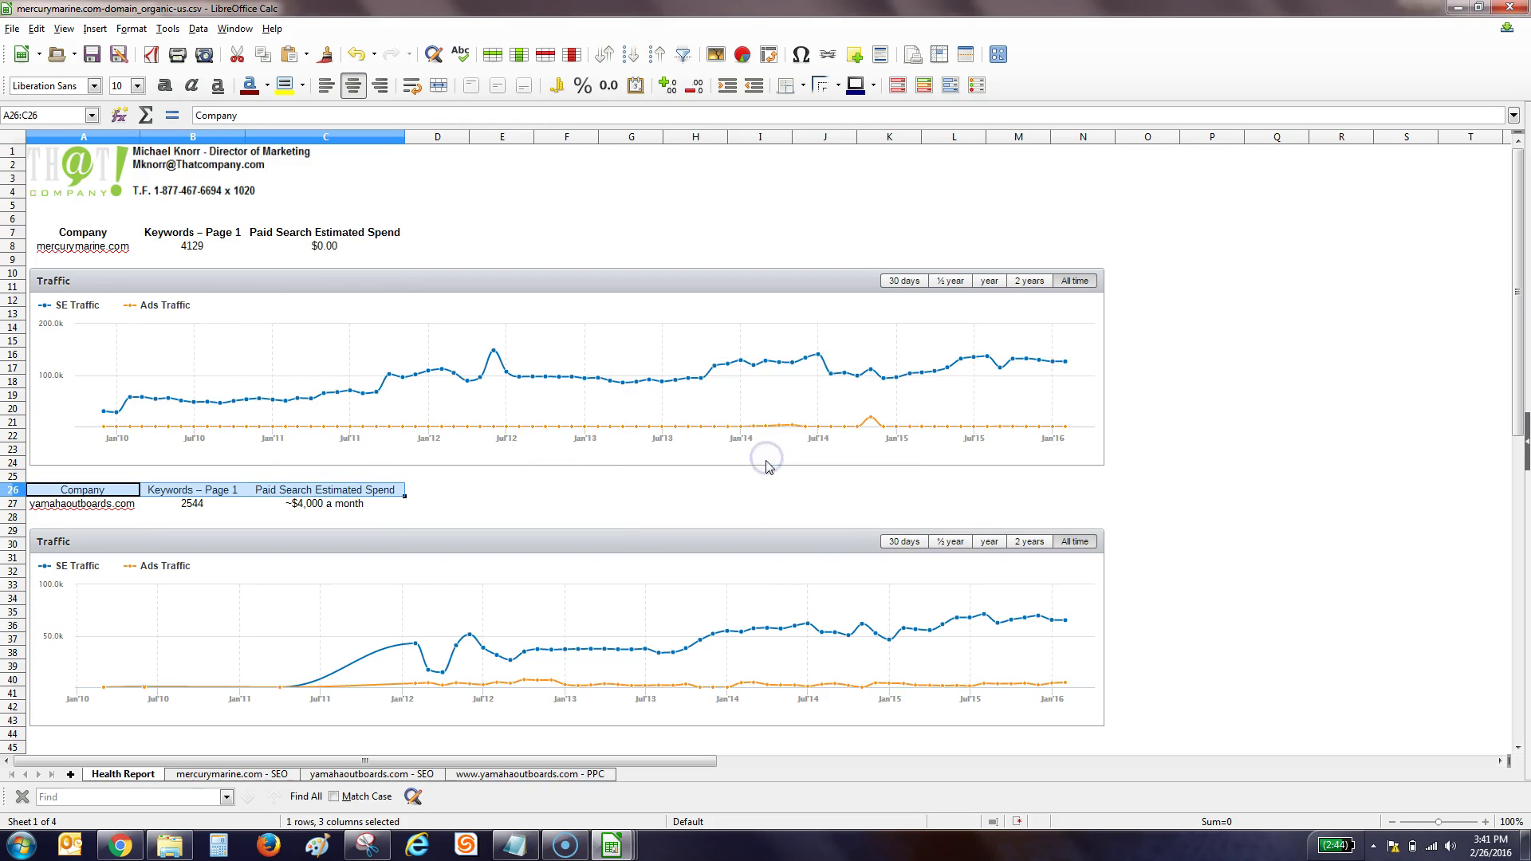
- Select the position 11–20 keyword rows A4131:E5665 on mercurymarine.com - SEO, starting at dinghy
click(578, 478)
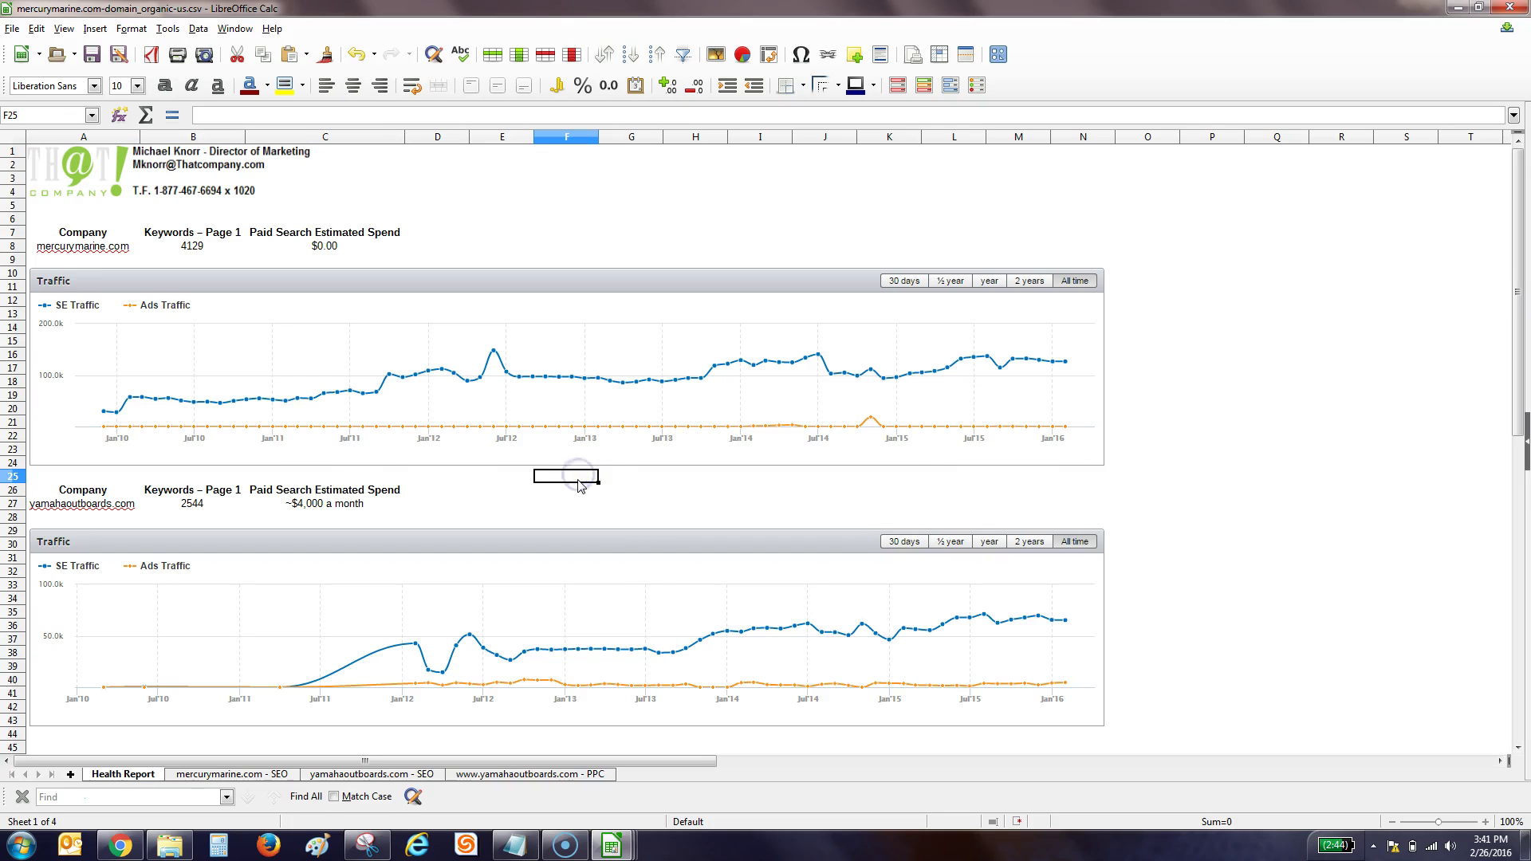
click(227, 774)
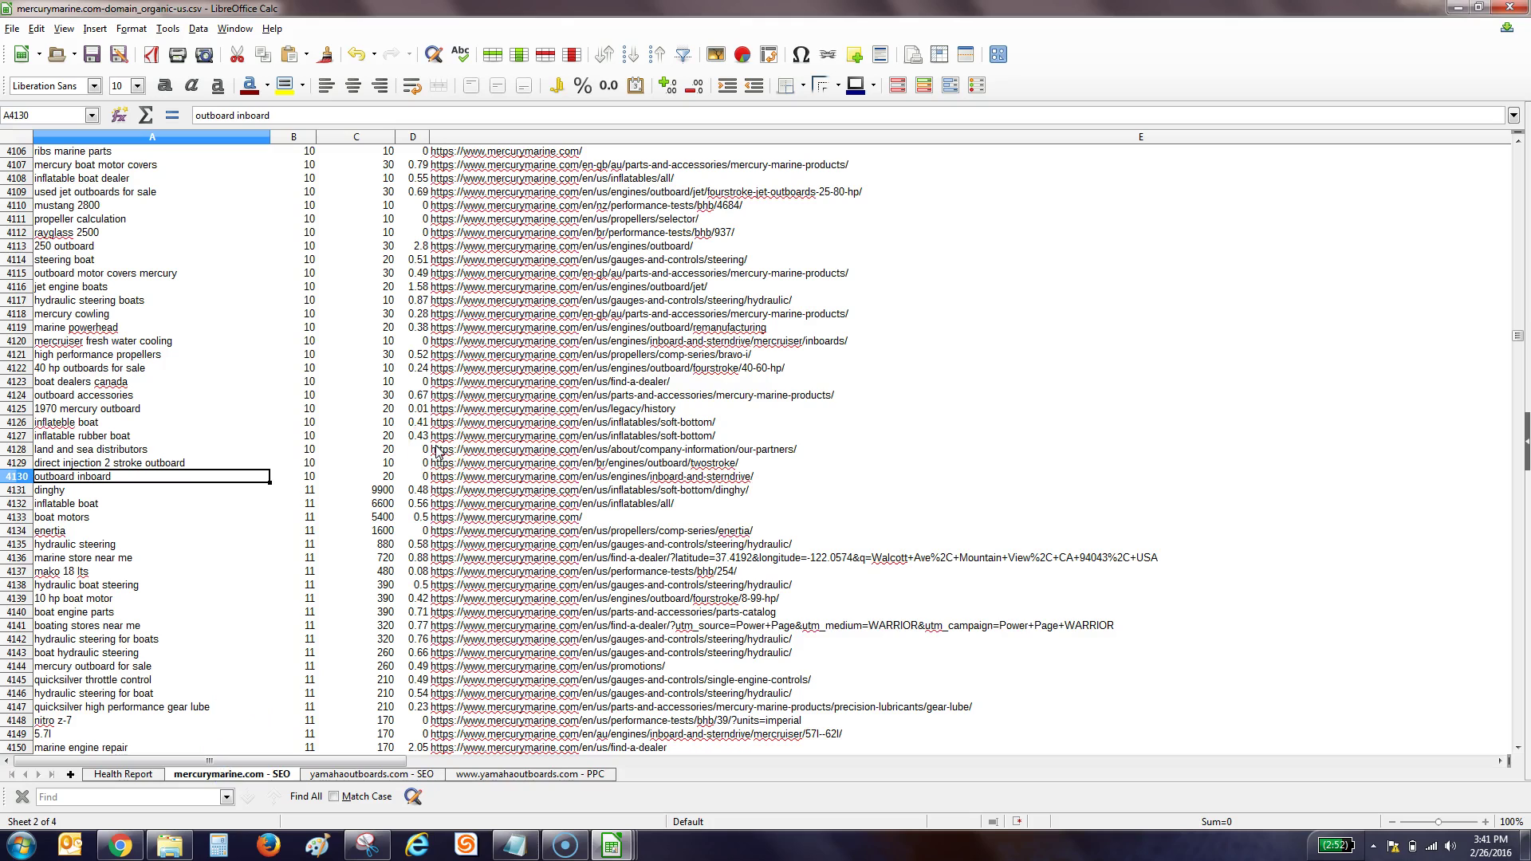
key(Down)
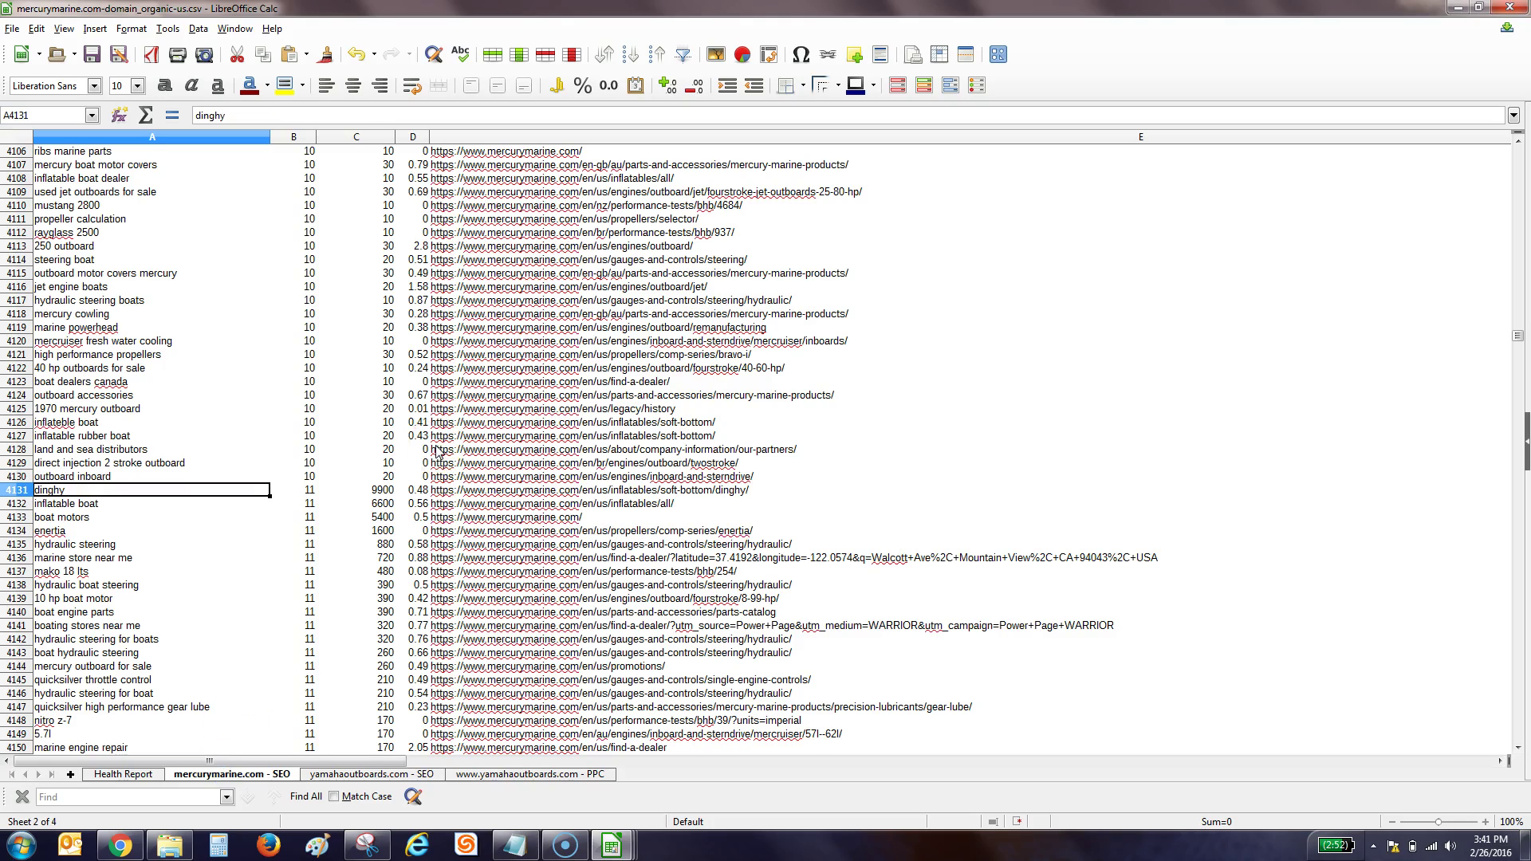
key(shift+Right)
key(shift+Right)
key(shift+Right)
key(shift+Right)
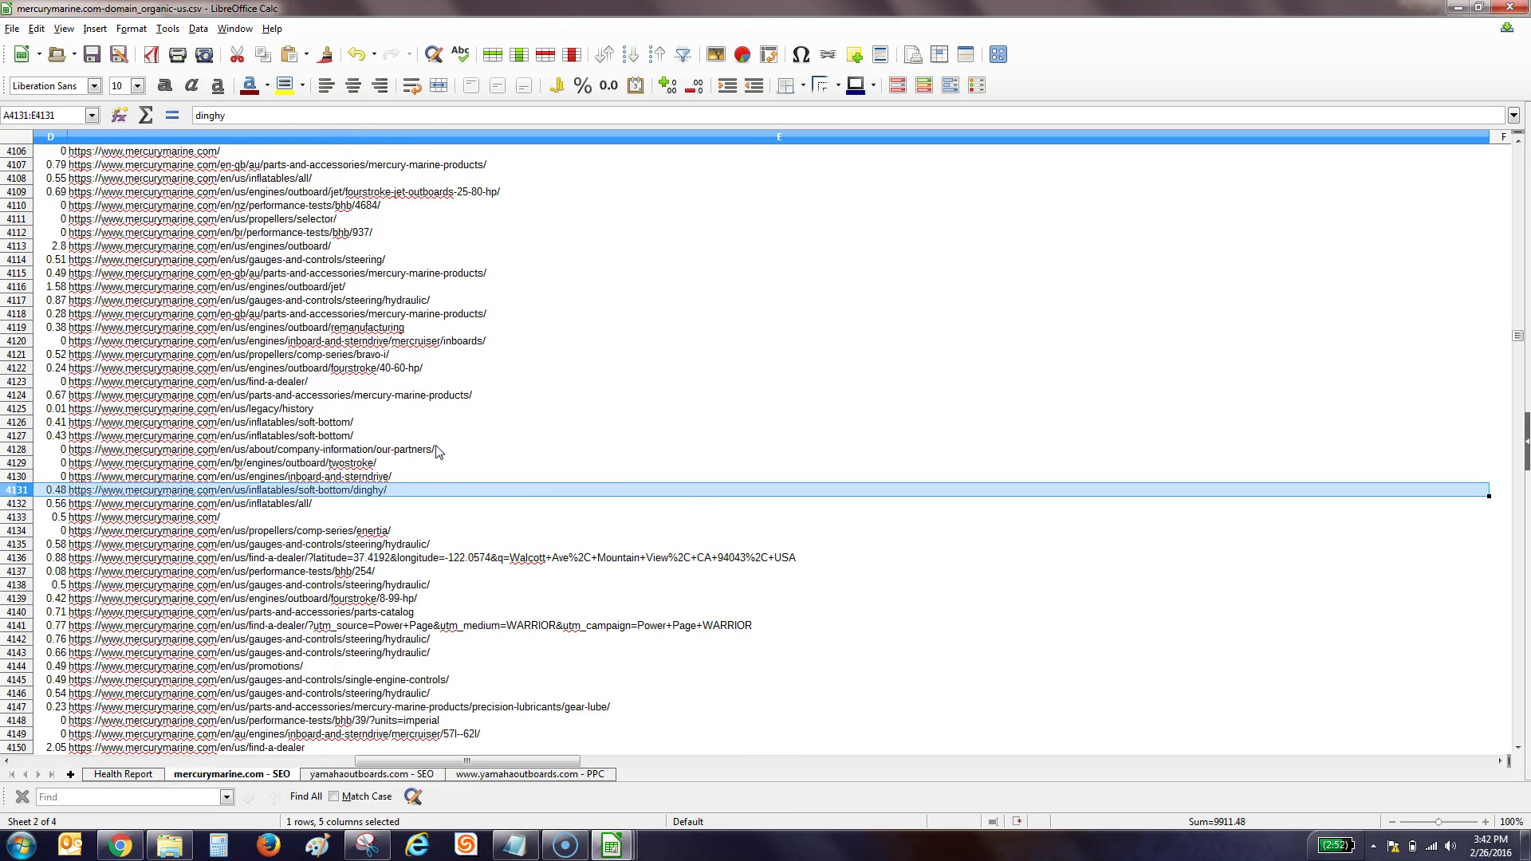
key(shift+Left)
key(shift+Left)
key(shift+Left)
key(shift+Left)
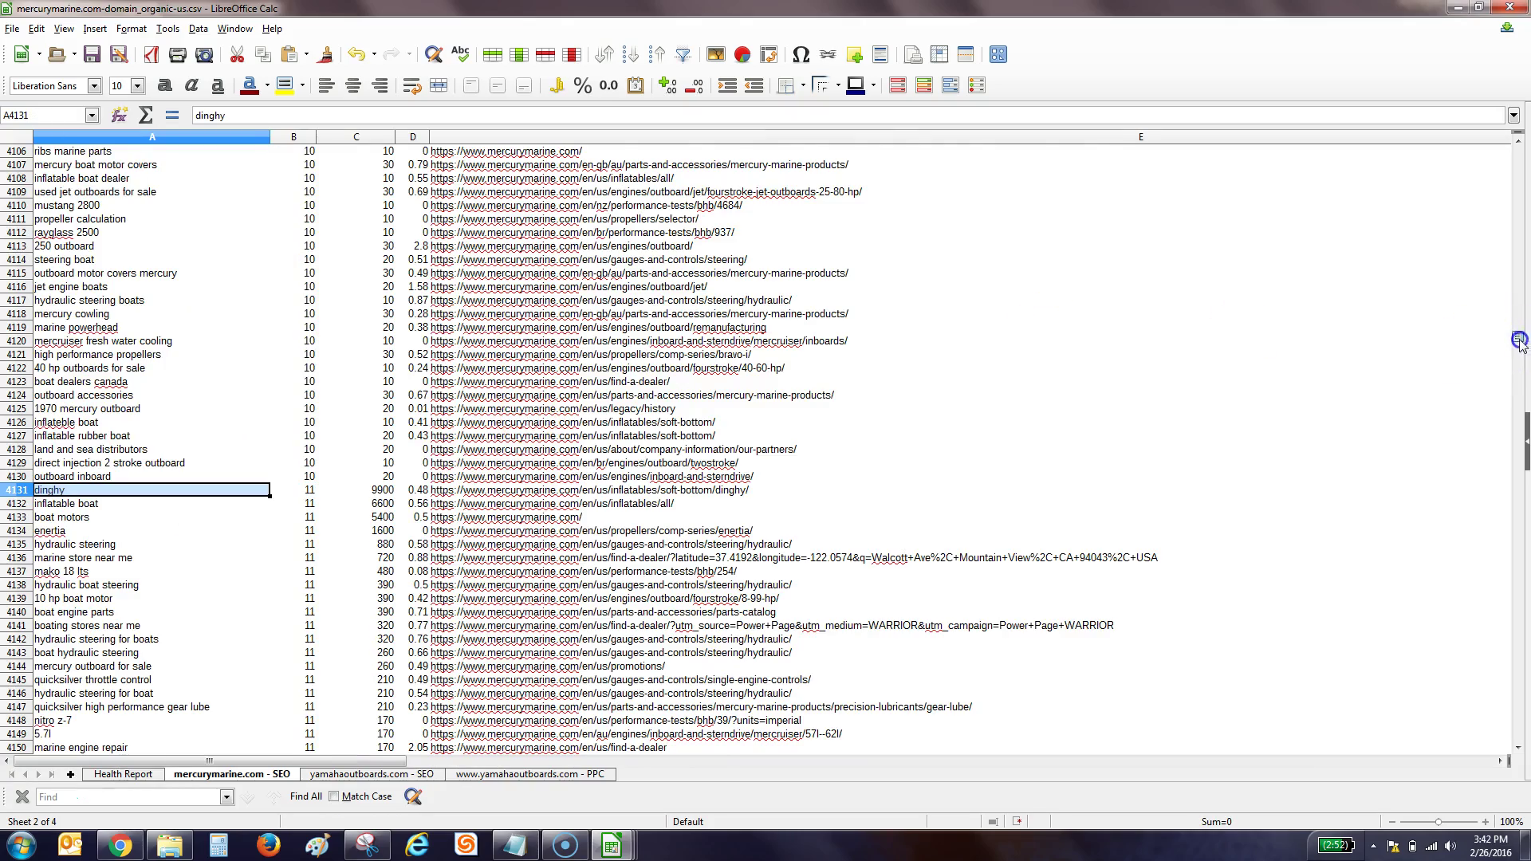
drag(1518, 341, 1517, 404)
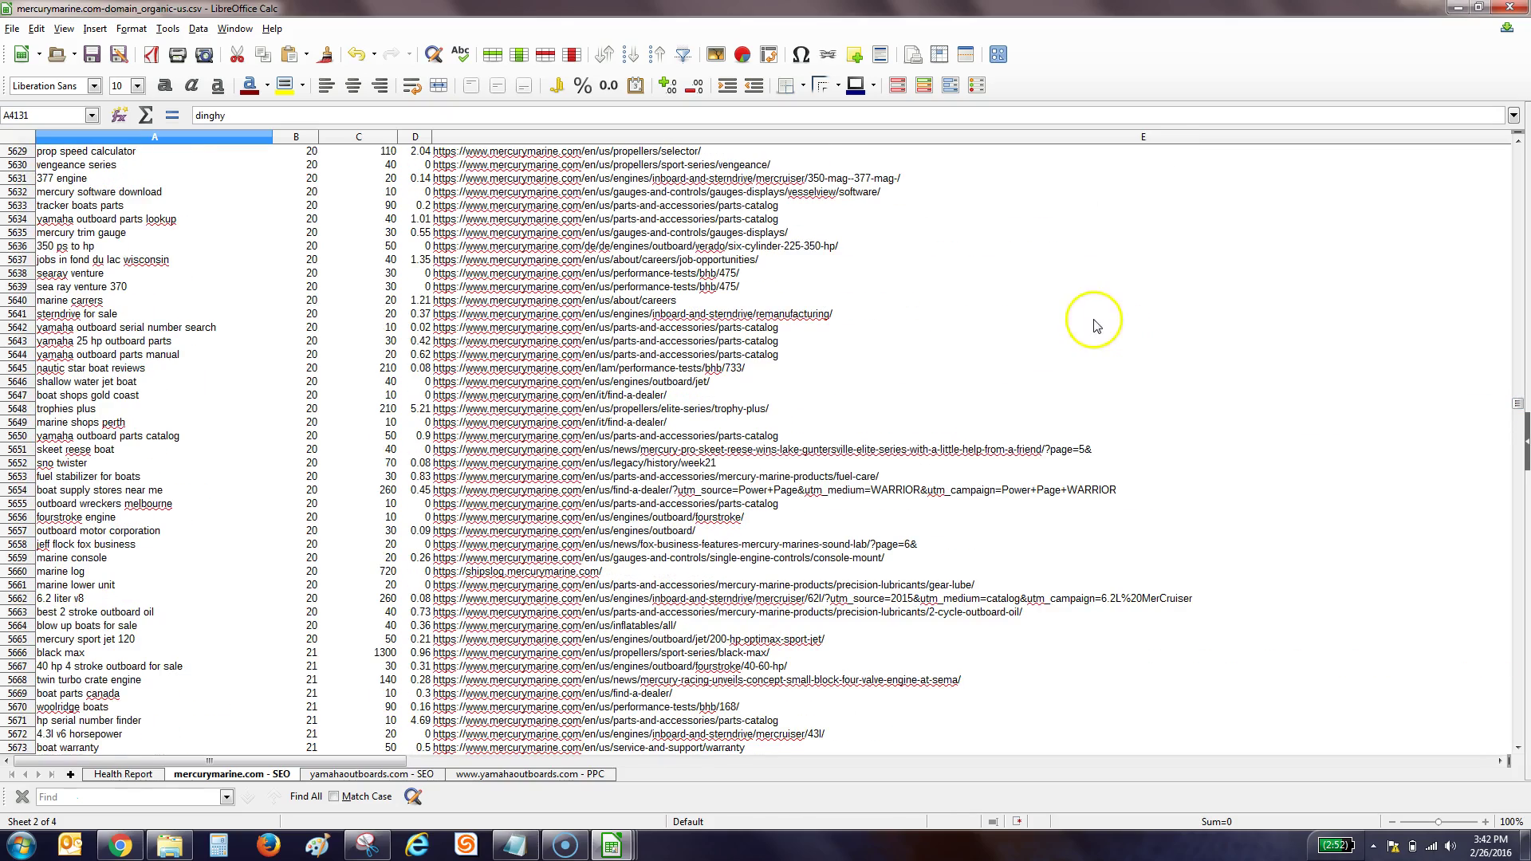
shift+click(175, 640)
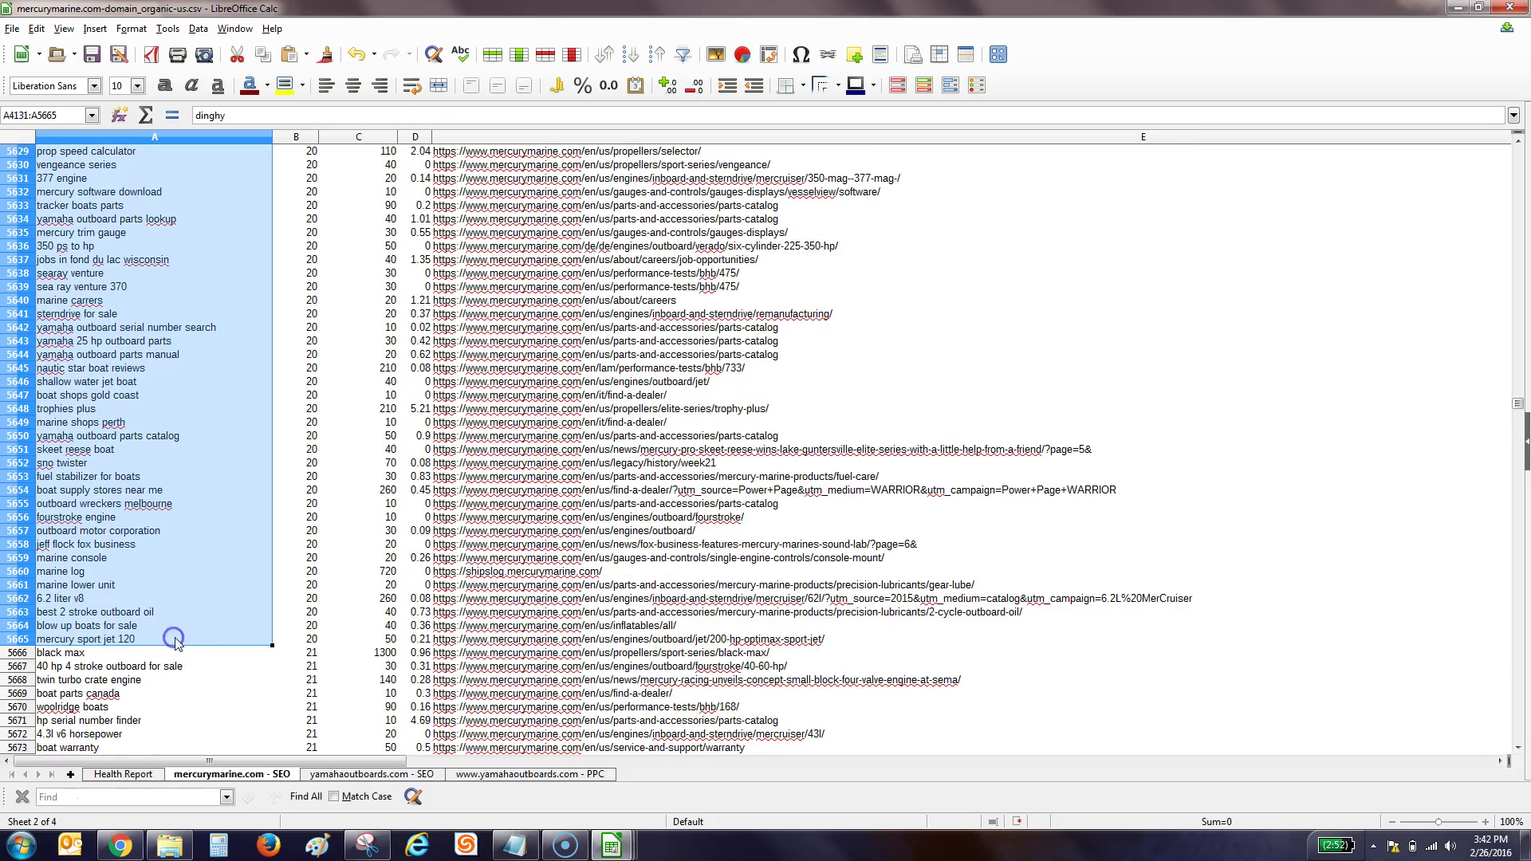
key(shift+Right)
key(shift+Right)
key(shift+Right)
key(shift+Right)
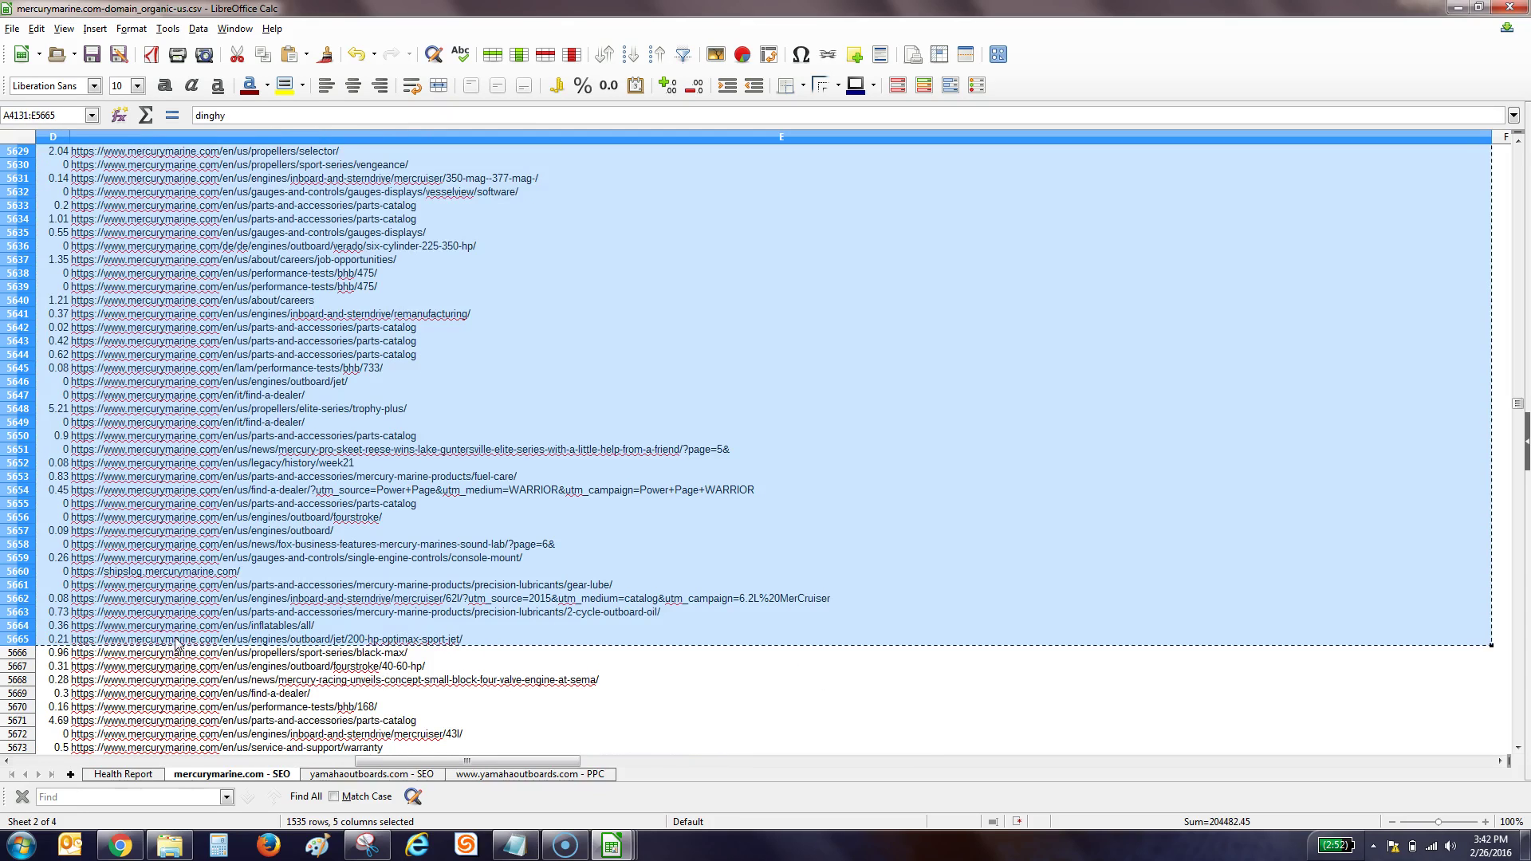
- Insert a new sheet named Great Opportunities after the current sheet
click(245, 770)
right_click(245, 770)
click(323, 606)
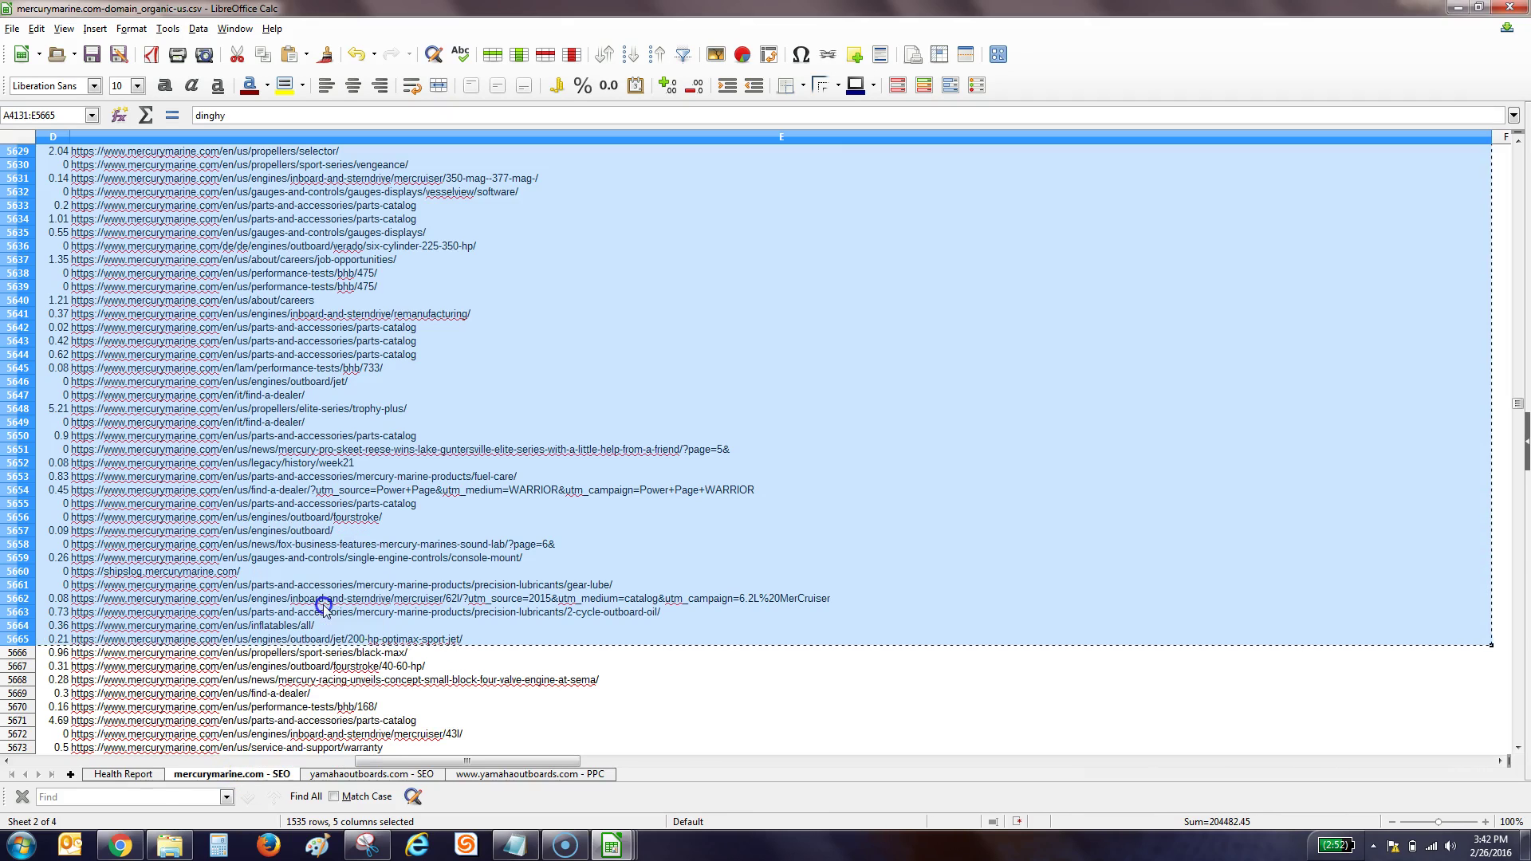
click(663, 329)
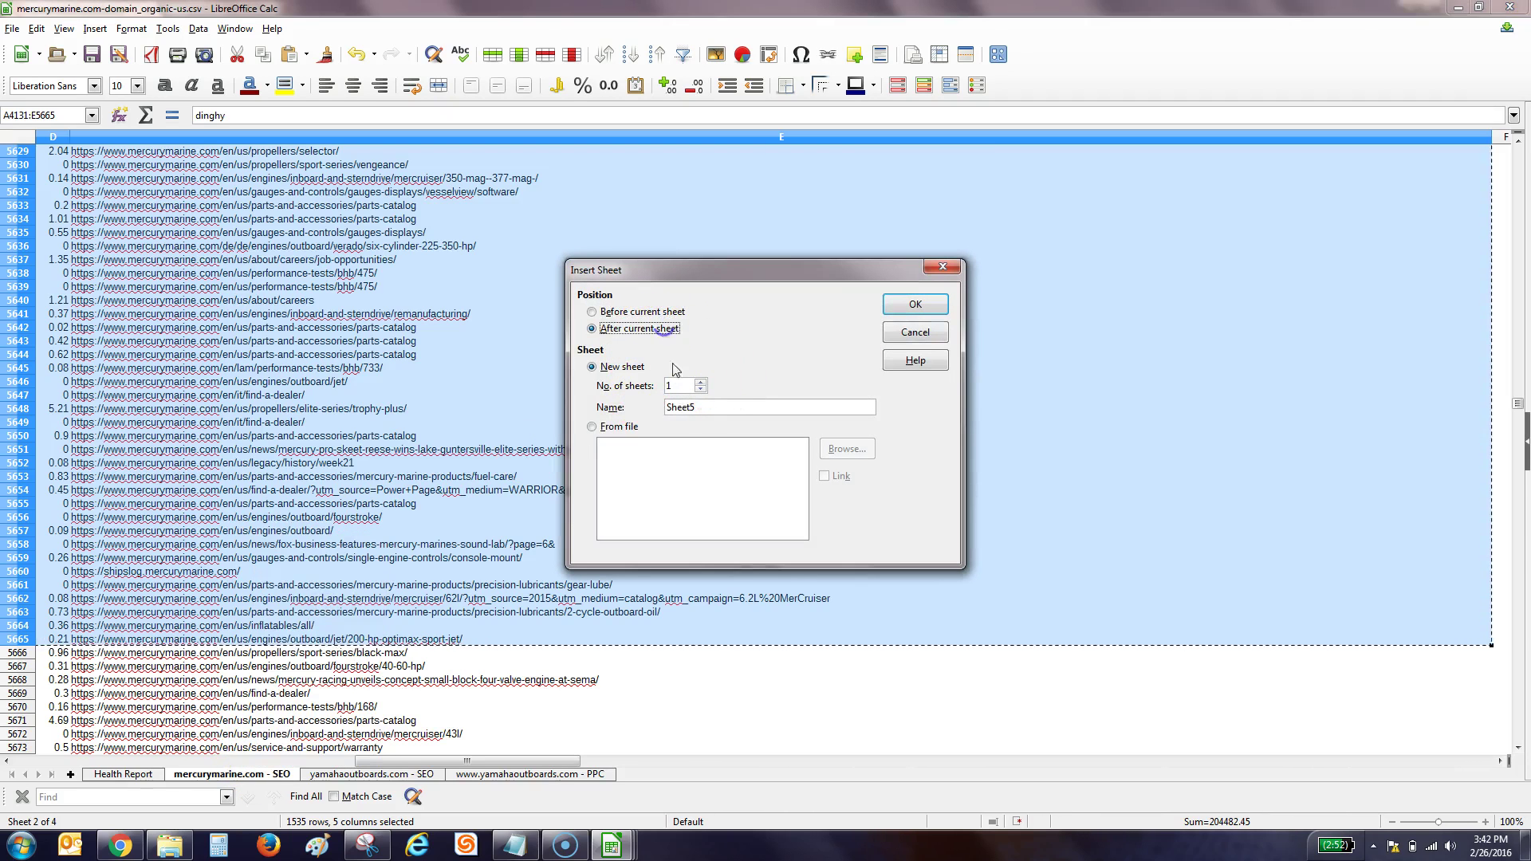
click(702, 402)
double_click(699, 403)
text(G)
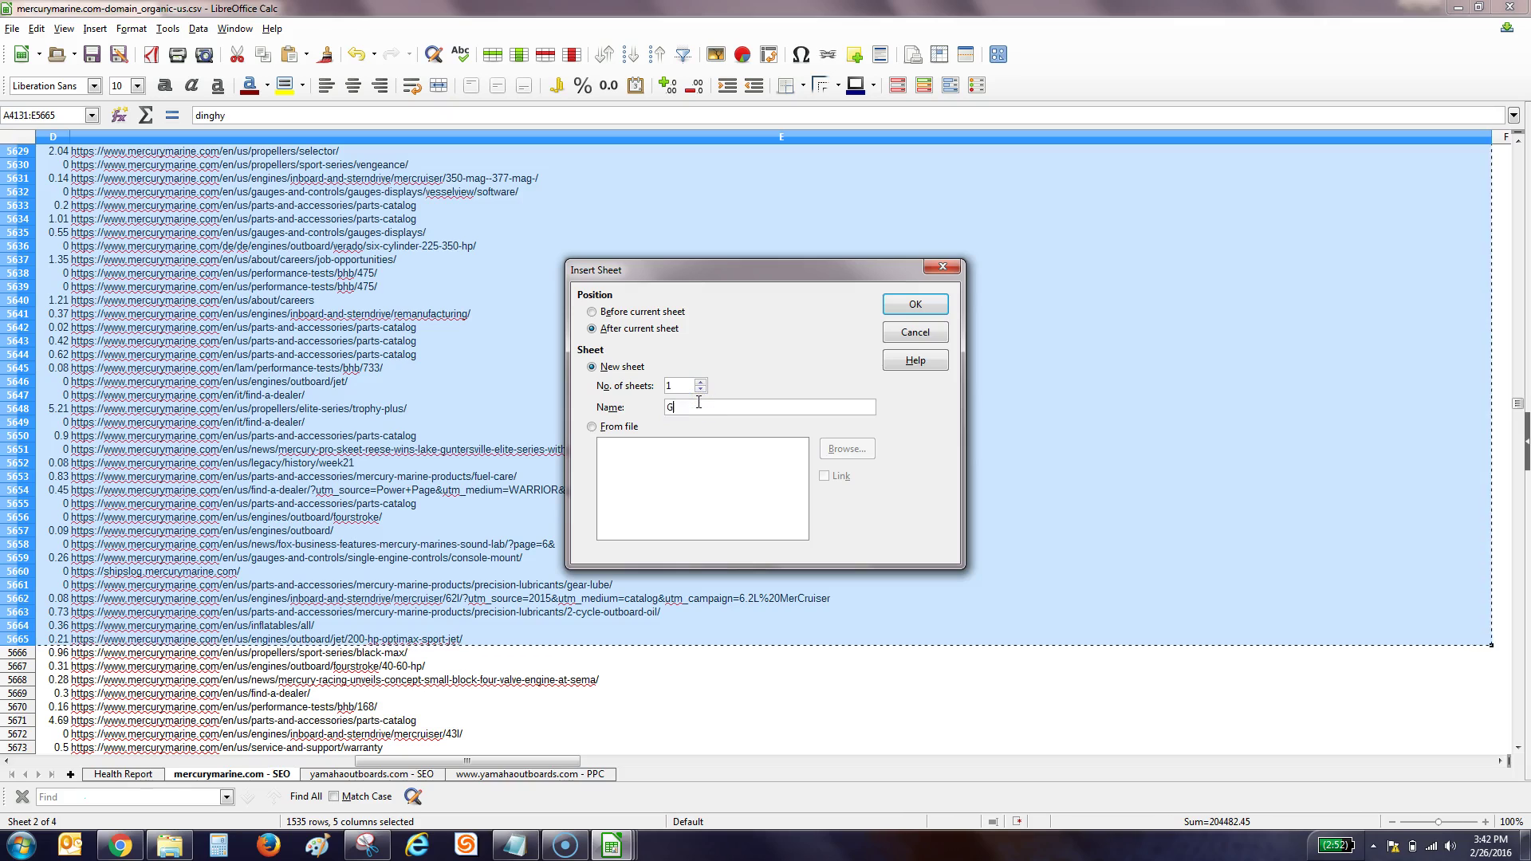
text(reat Opportunities)
key(Return)
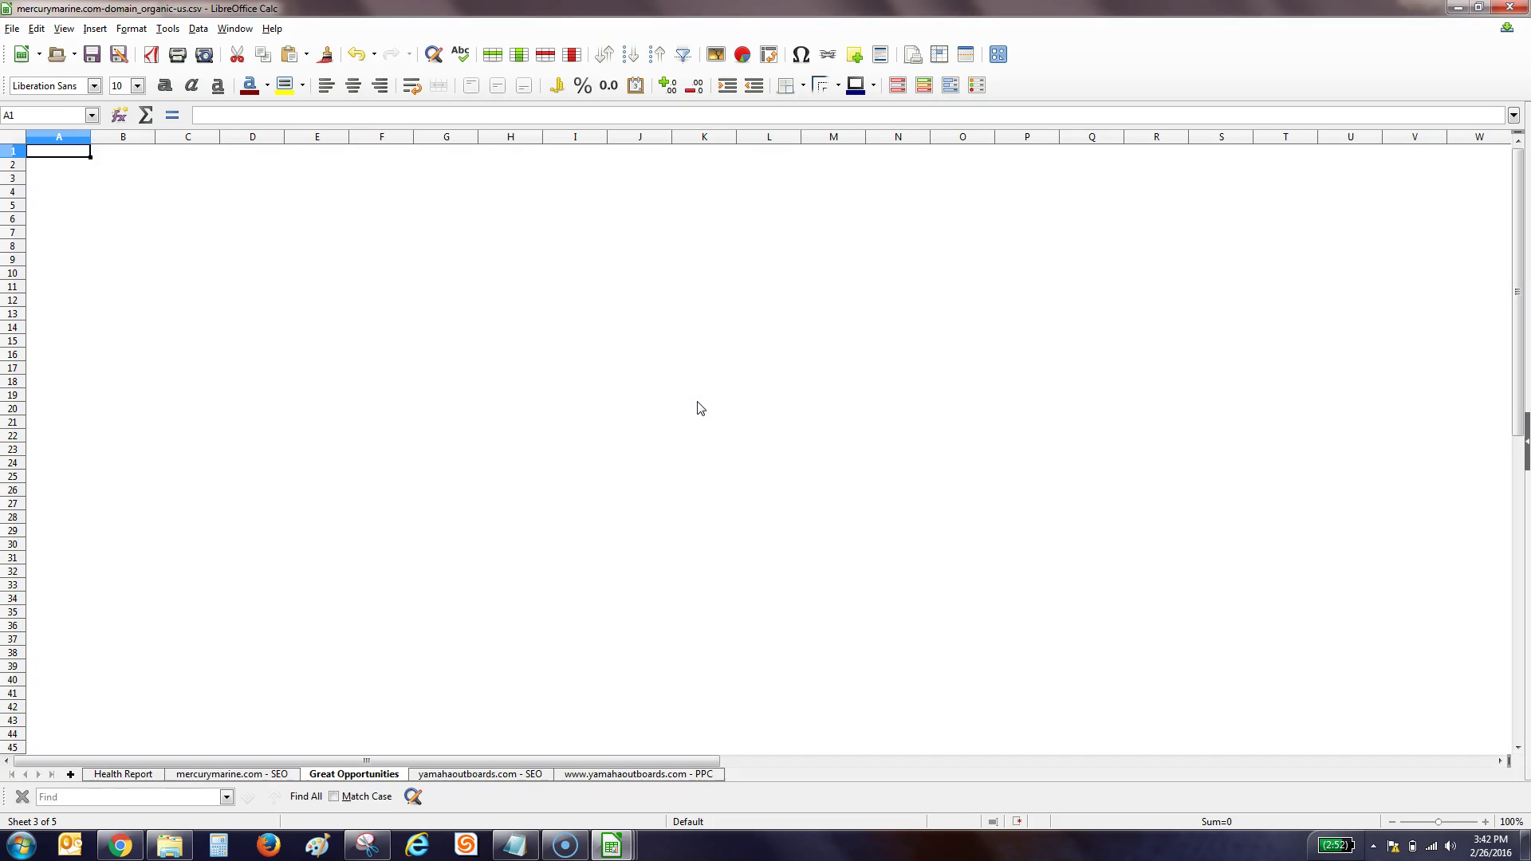
- Paste the copied keyword rows into Great Opportunities and autofit column A
key(ctrl+v)
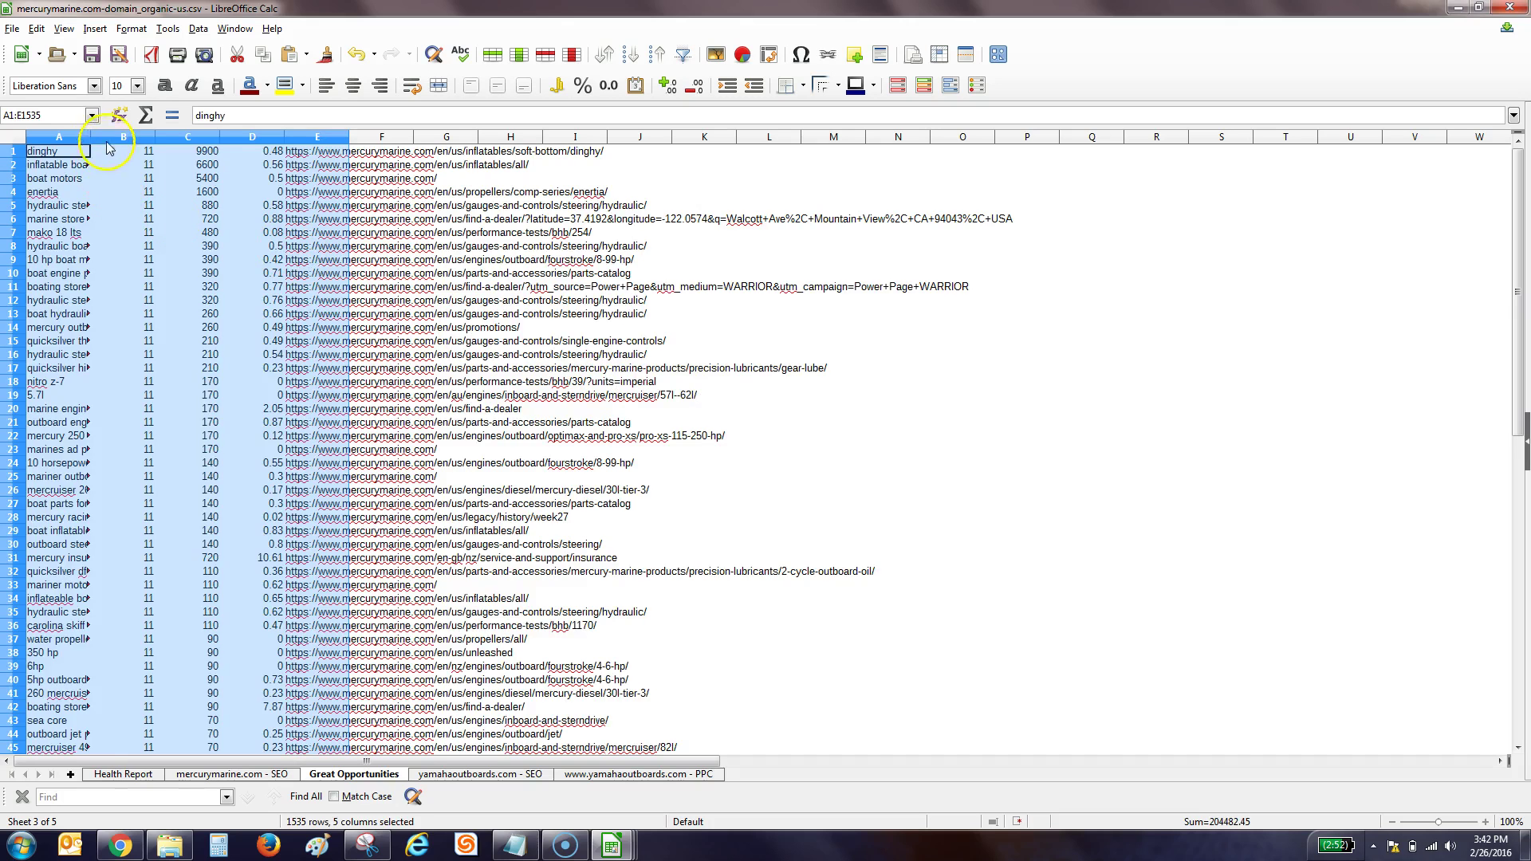
double_click(91, 137)
click(102, 182)
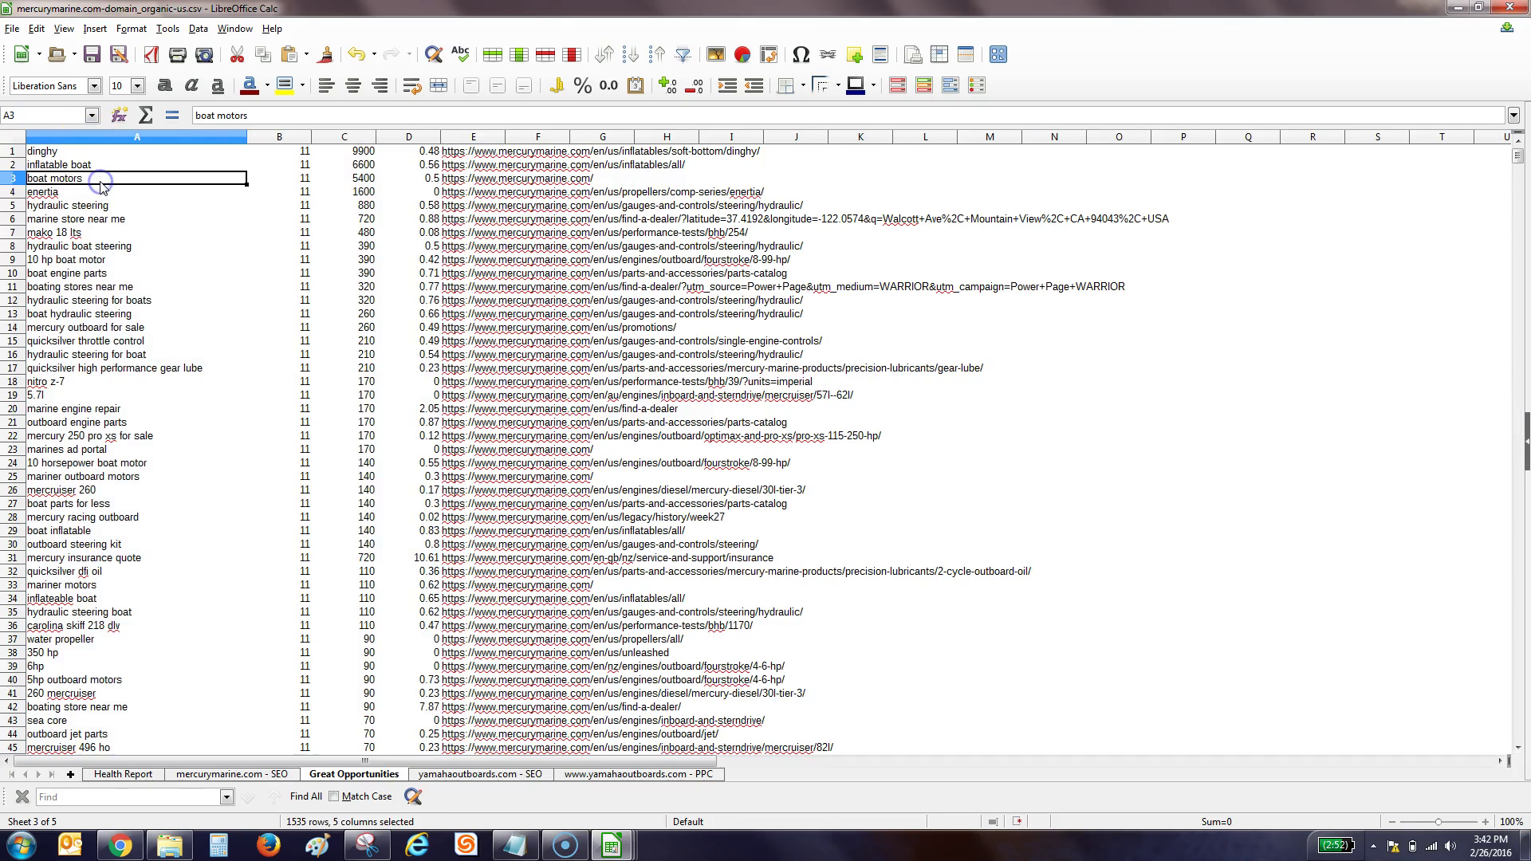
- Add the Keyword, Position, Search Volume, CPC, Url header row above the data, copied from the SEO sheet
click(231, 775)
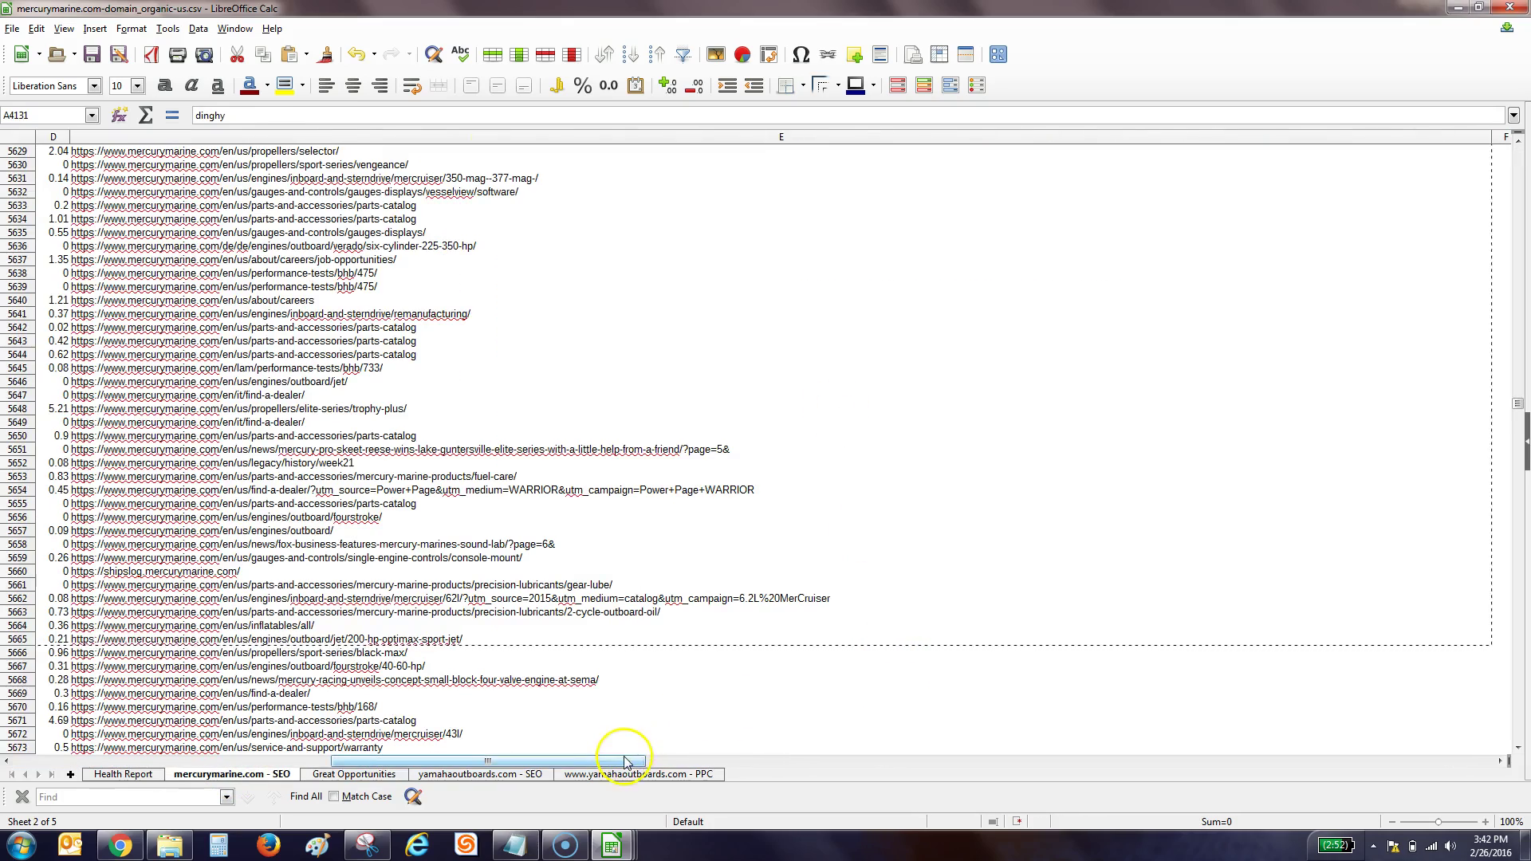
drag(625, 761, 347, 761)
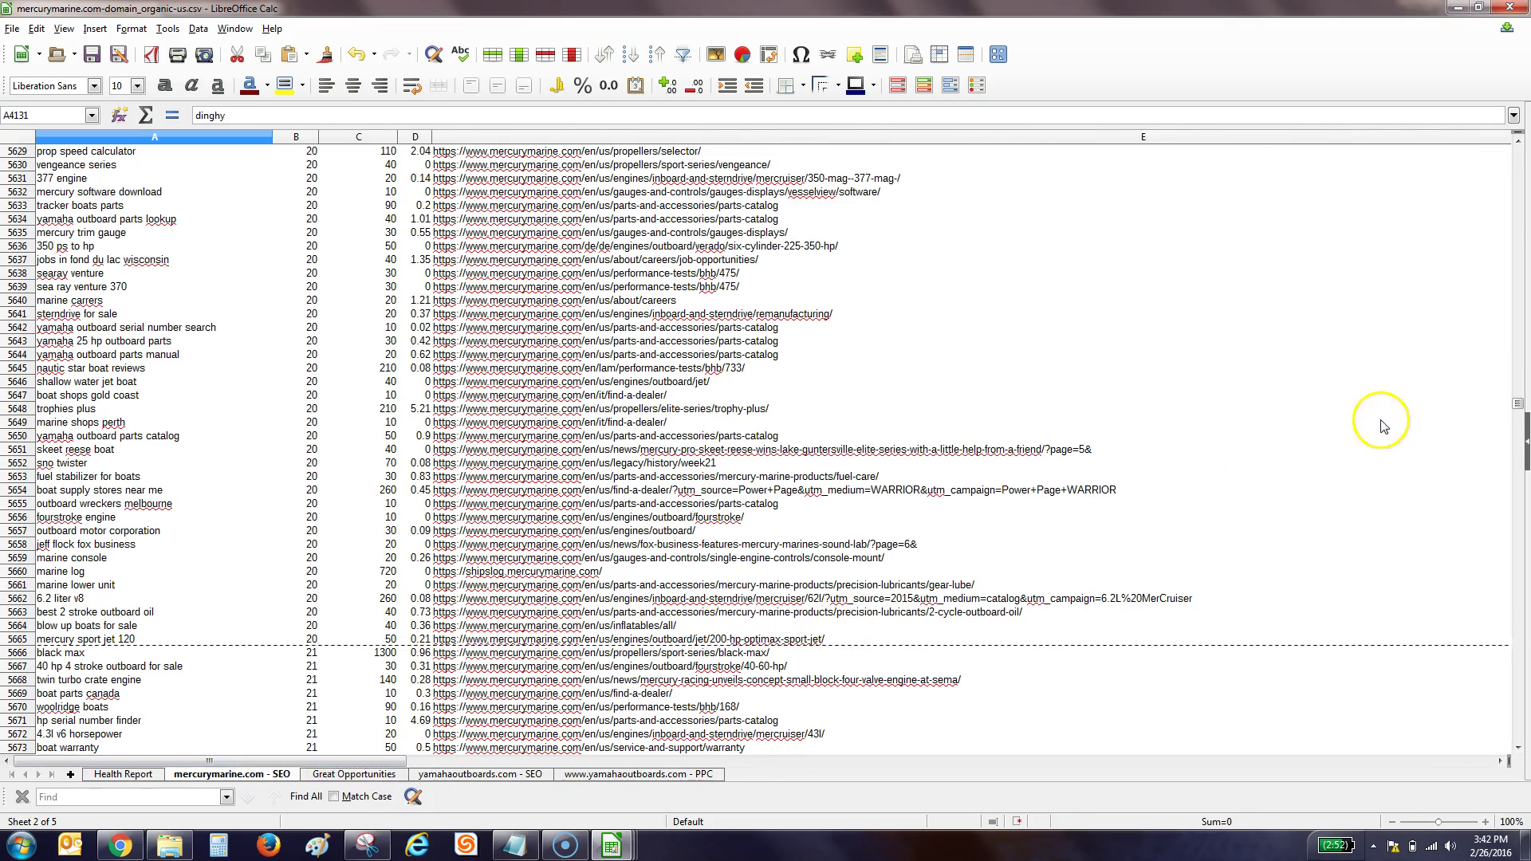
drag(1518, 403, 1520, 134)
click(14, 150)
key(ctrl+c)
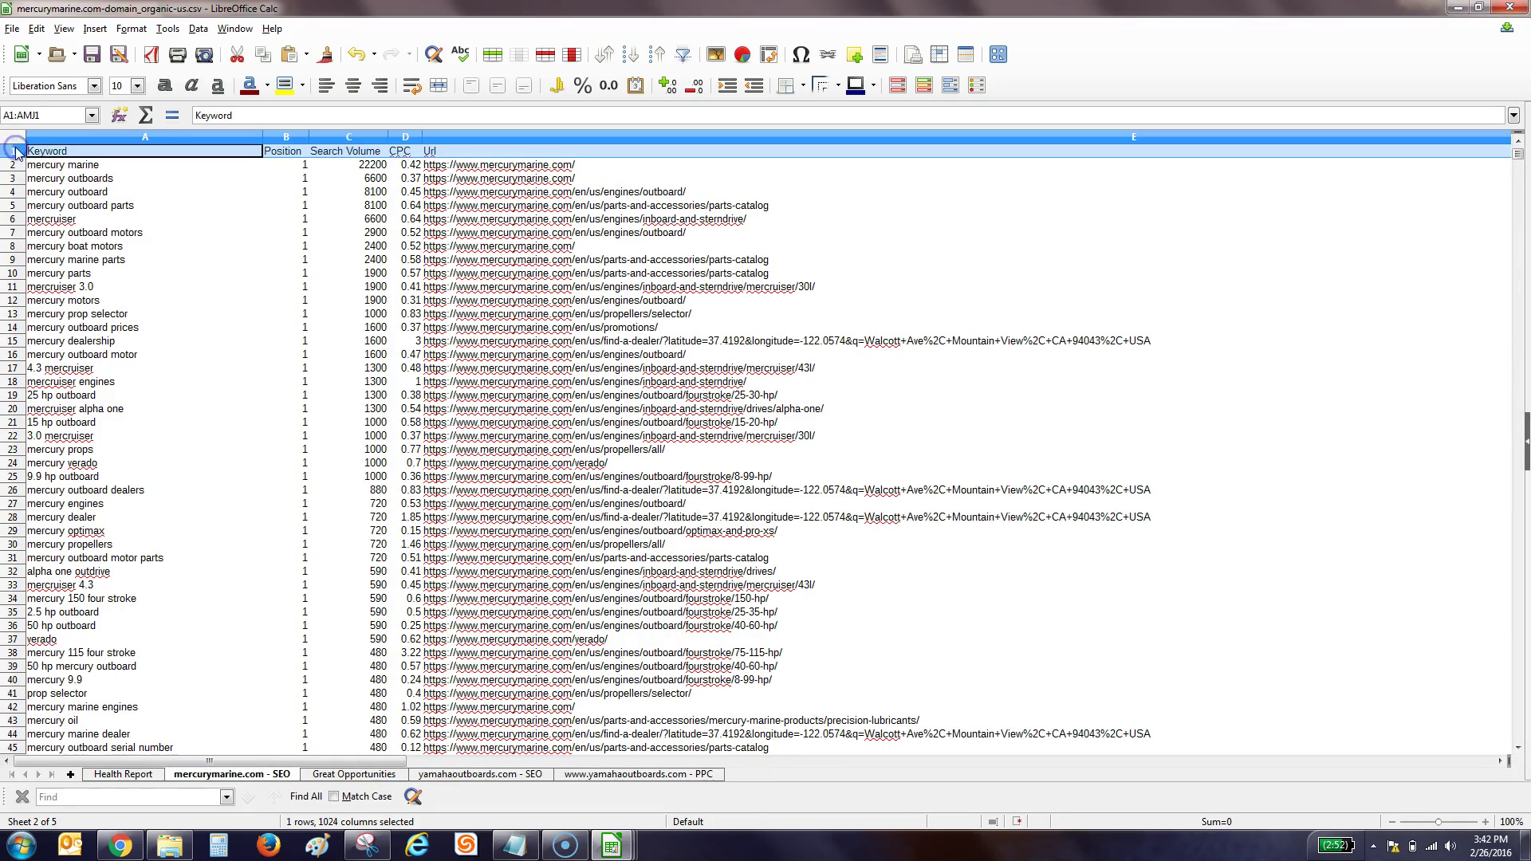
click(343, 774)
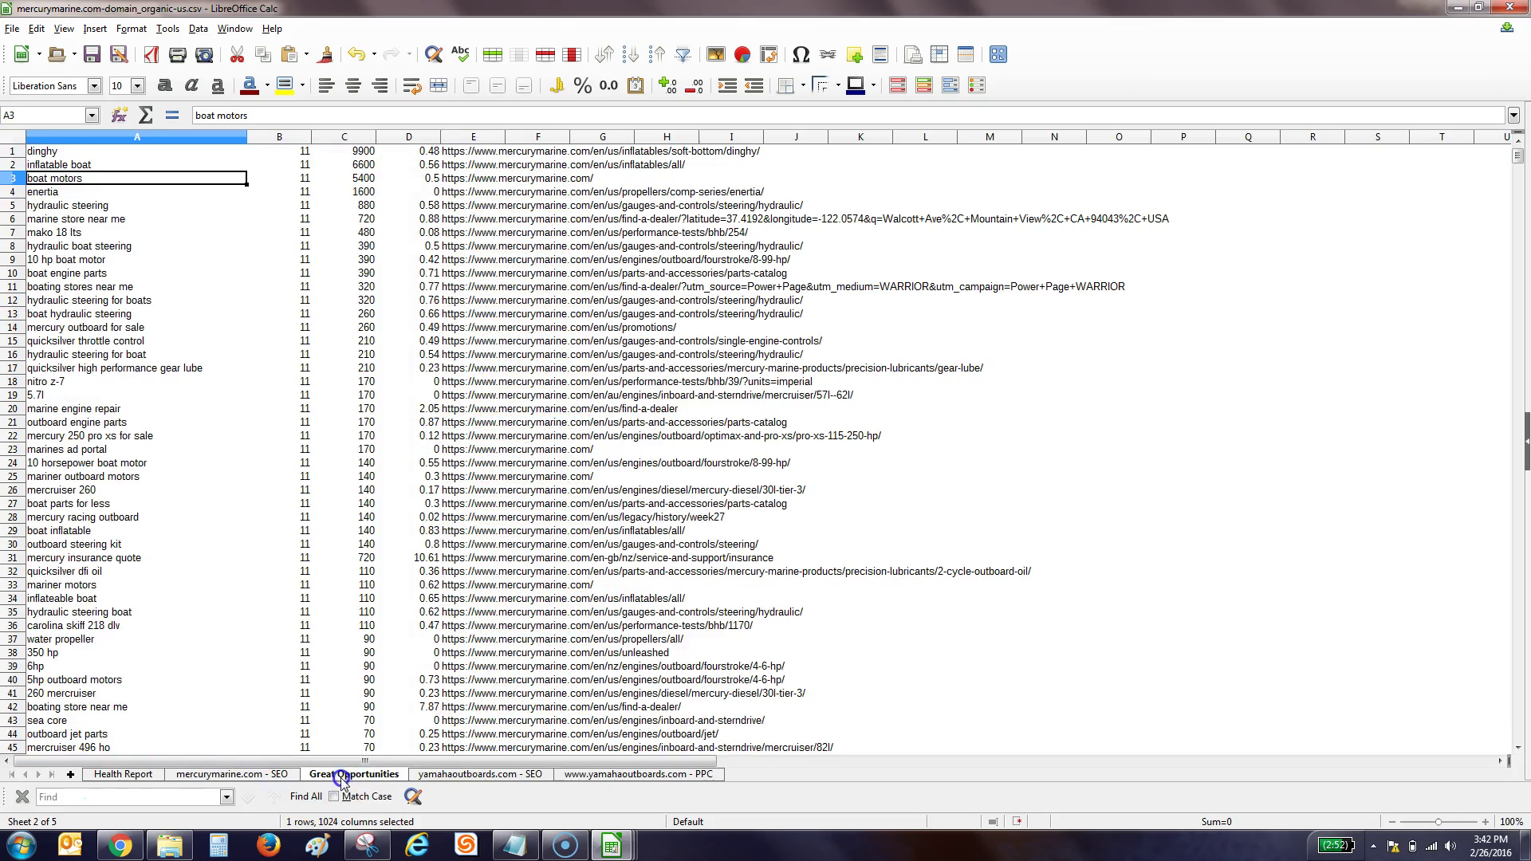
click(14, 150)
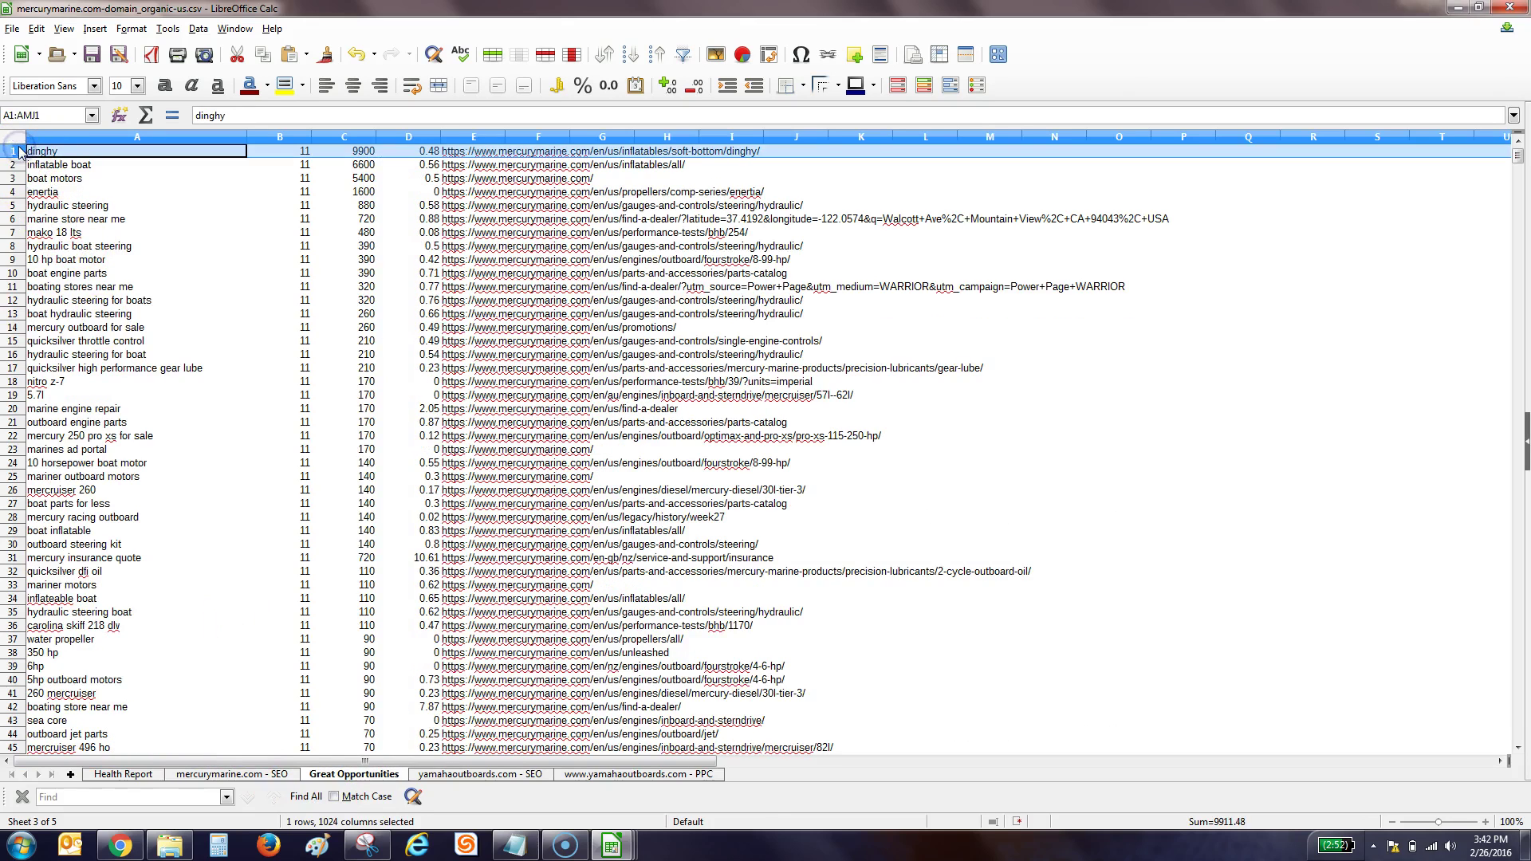
right_click(16, 151)
click(71, 225)
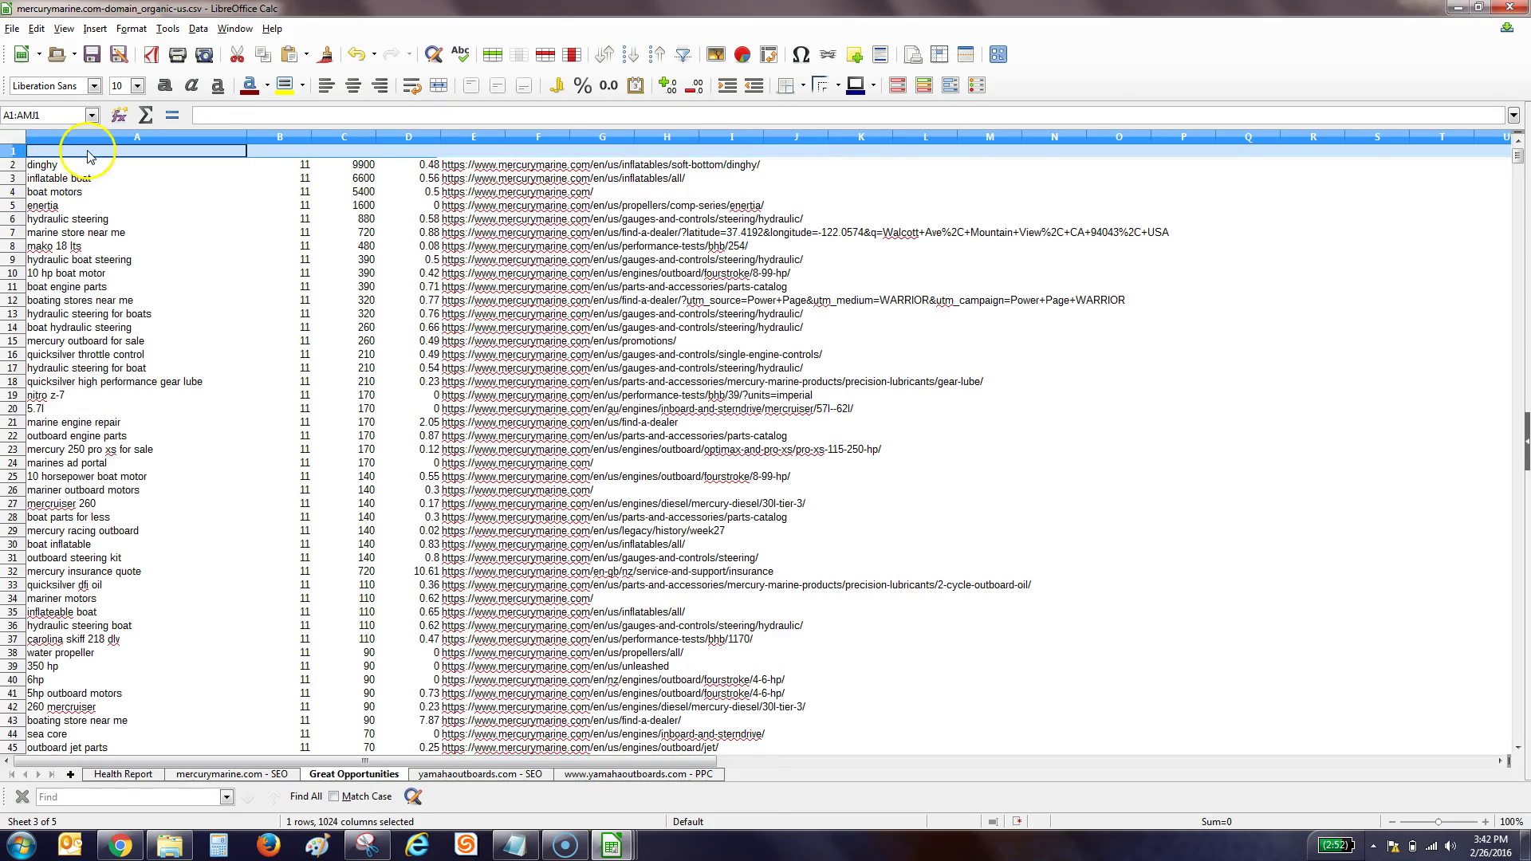
key(ctrl+v)
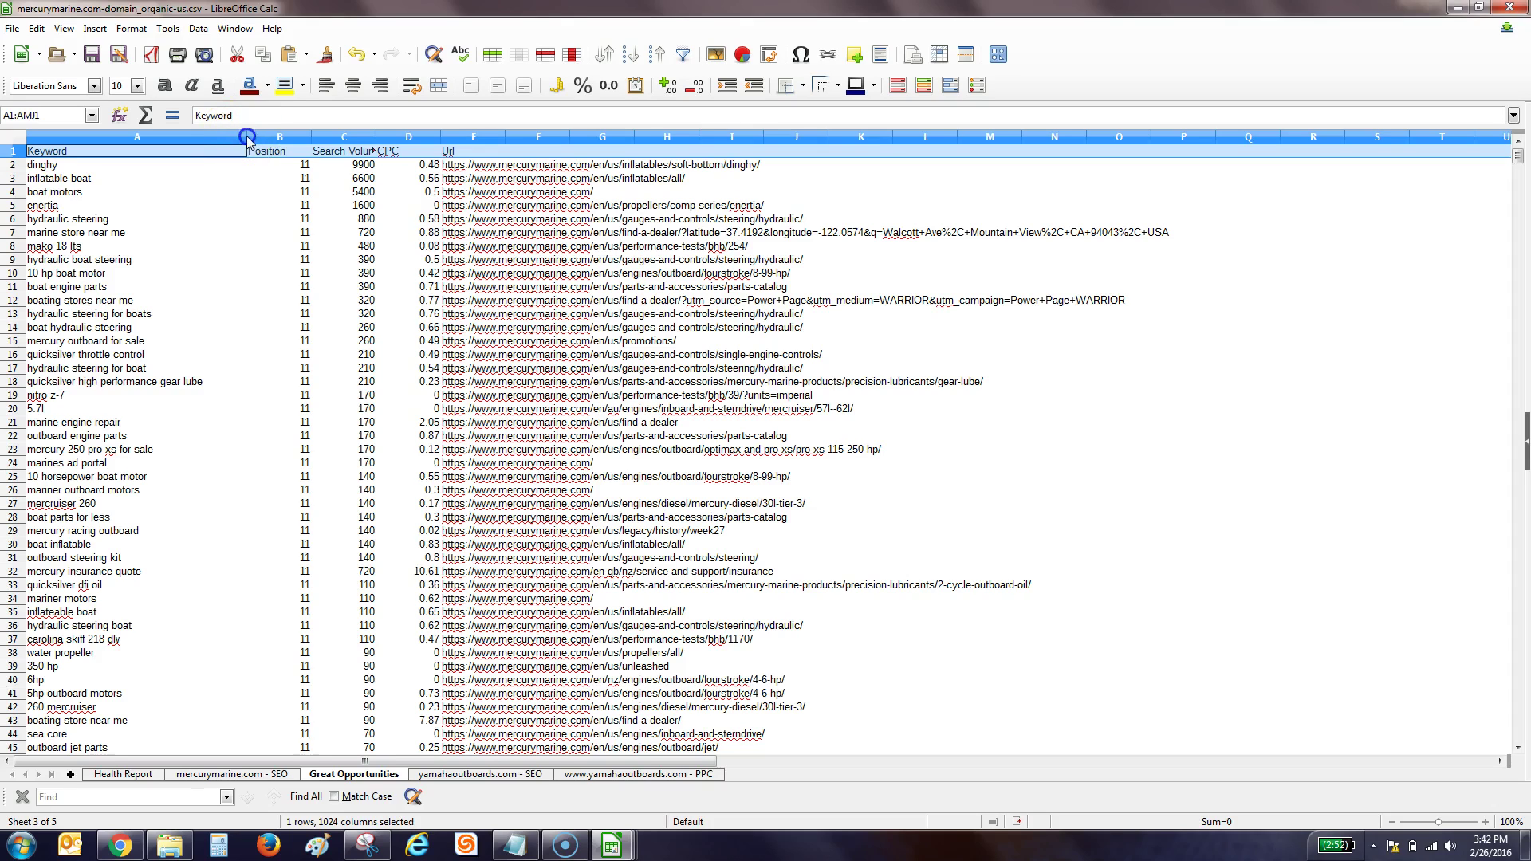
- Autofit column C and check the dinghy row's 9900 search volume
double_click(375, 137)
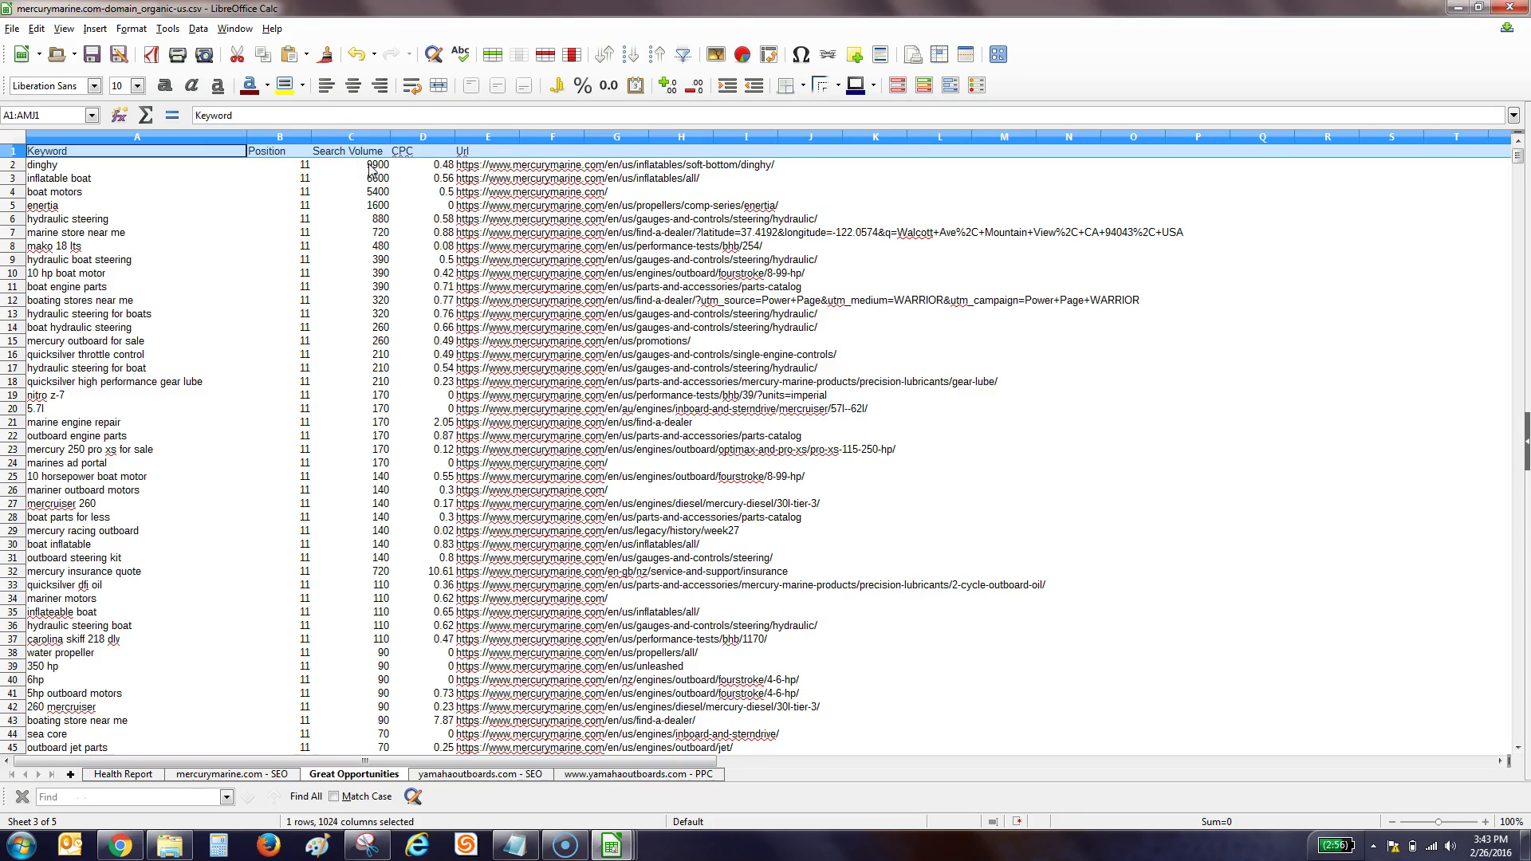
click(370, 168)
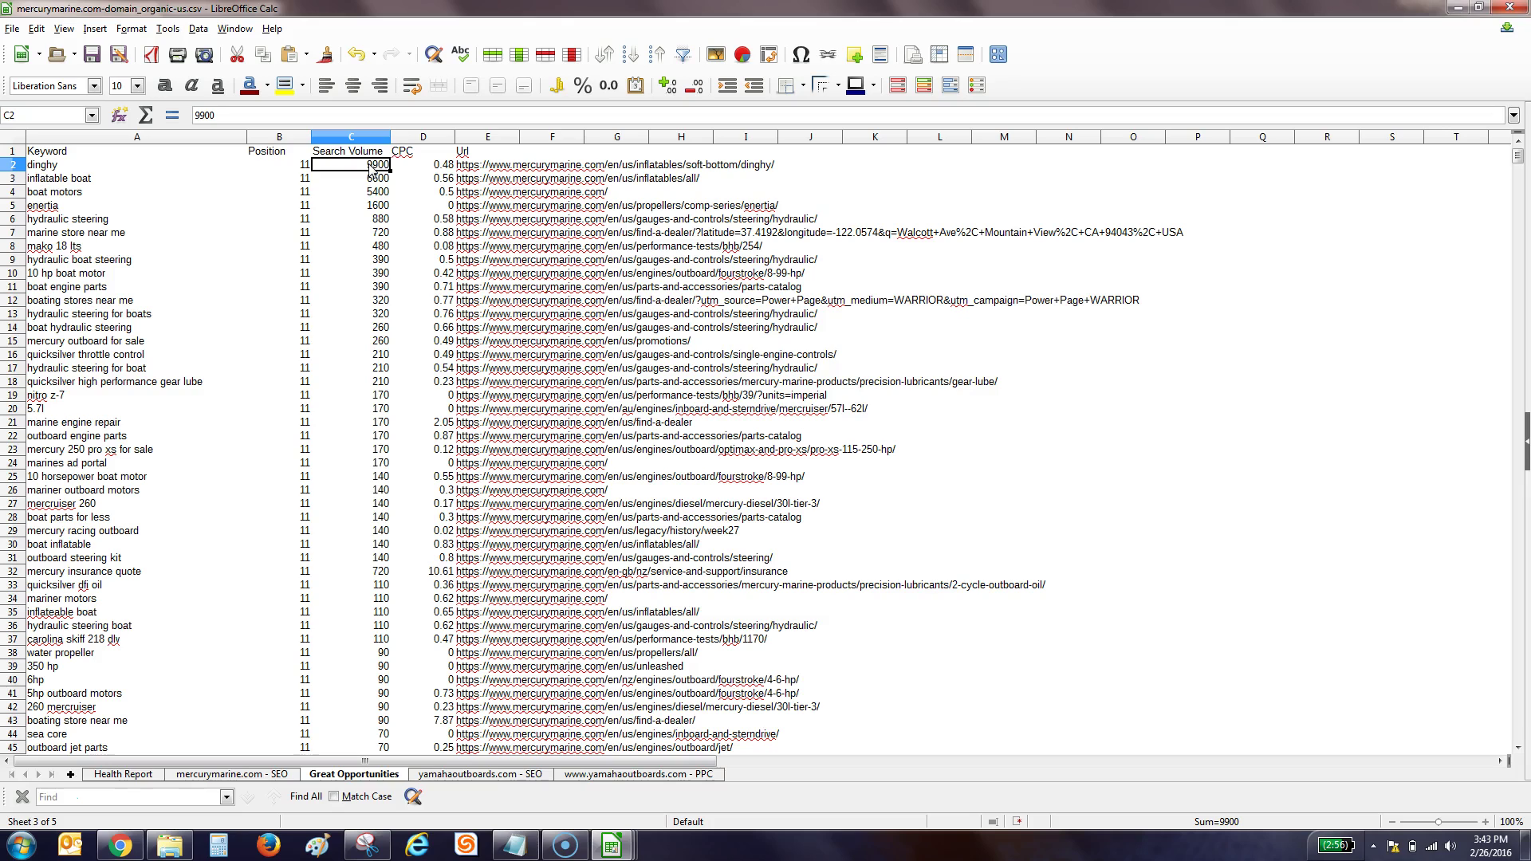
key(Home)
key(Right)
key(Right)
key(Right)
key(Left)
key(Left)
key(Left)
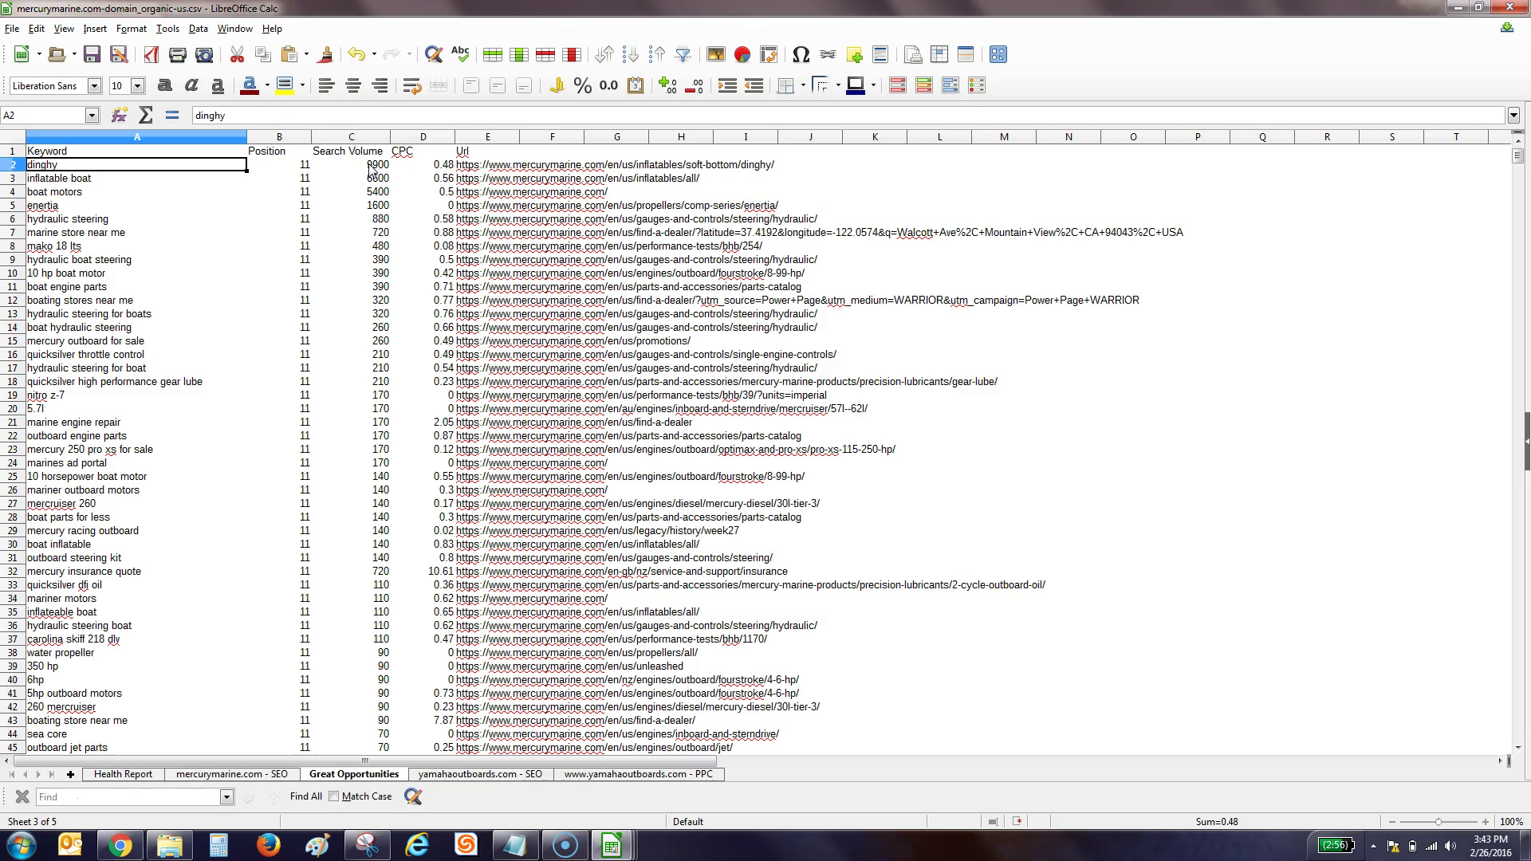
- Sort all rows below the header by column C, Search Volume, descending
key(ctrl+a)
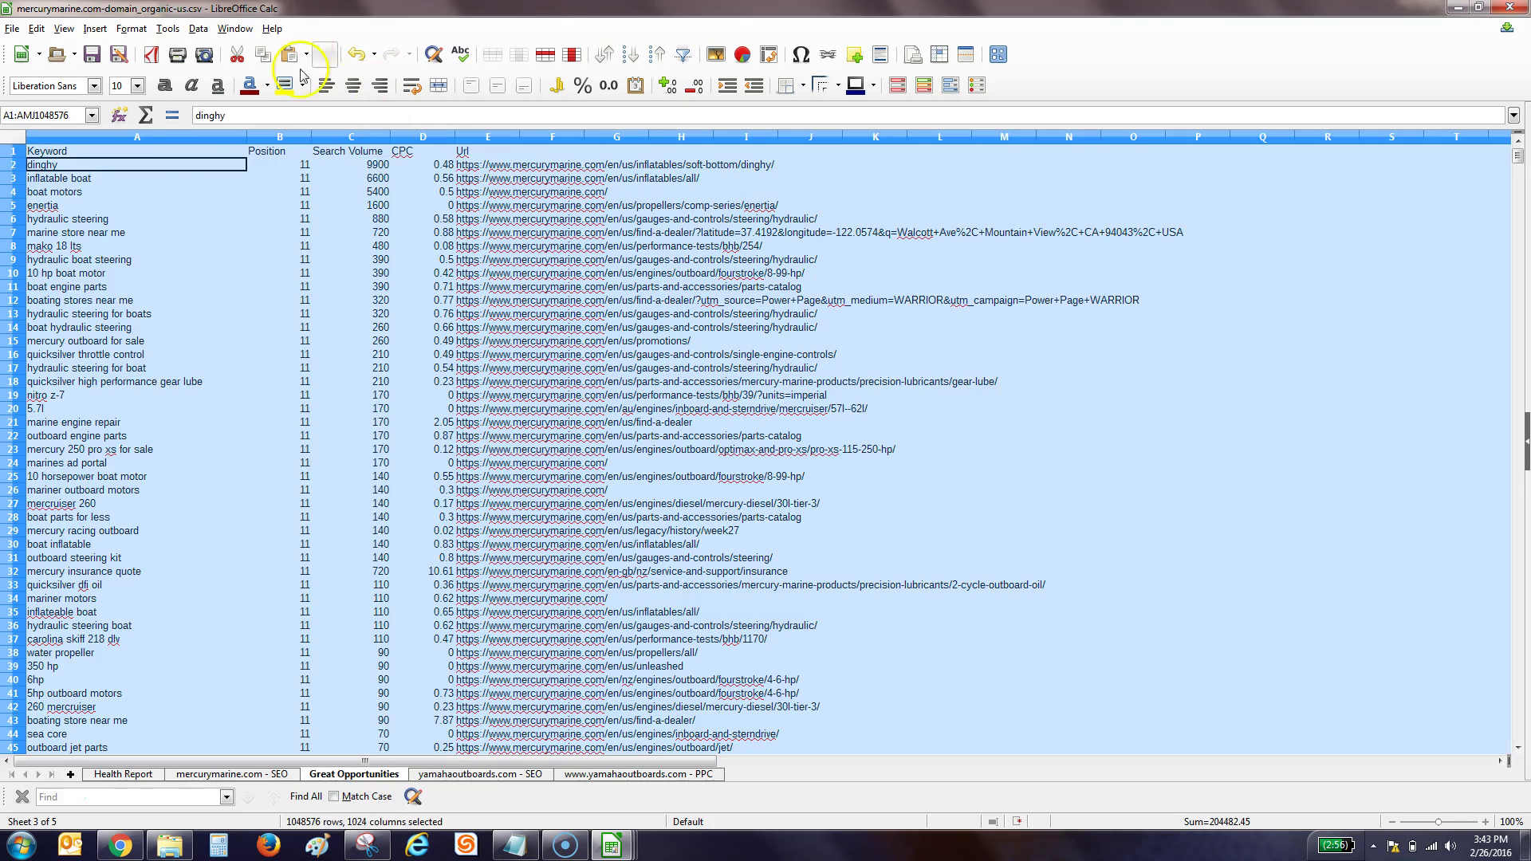
ctrl+click(17, 150)
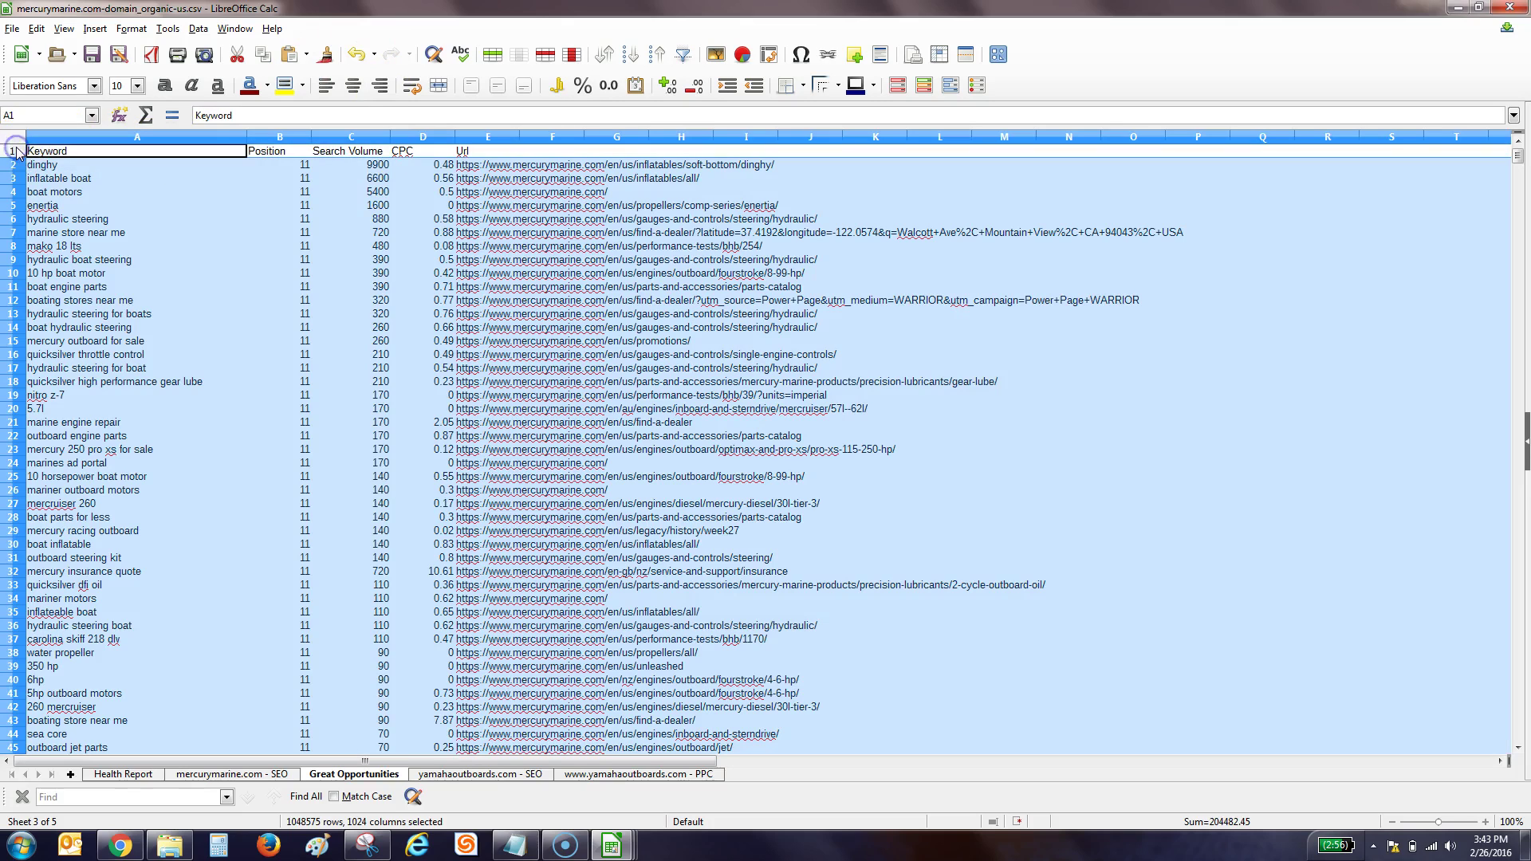
click(197, 28)
click(226, 147)
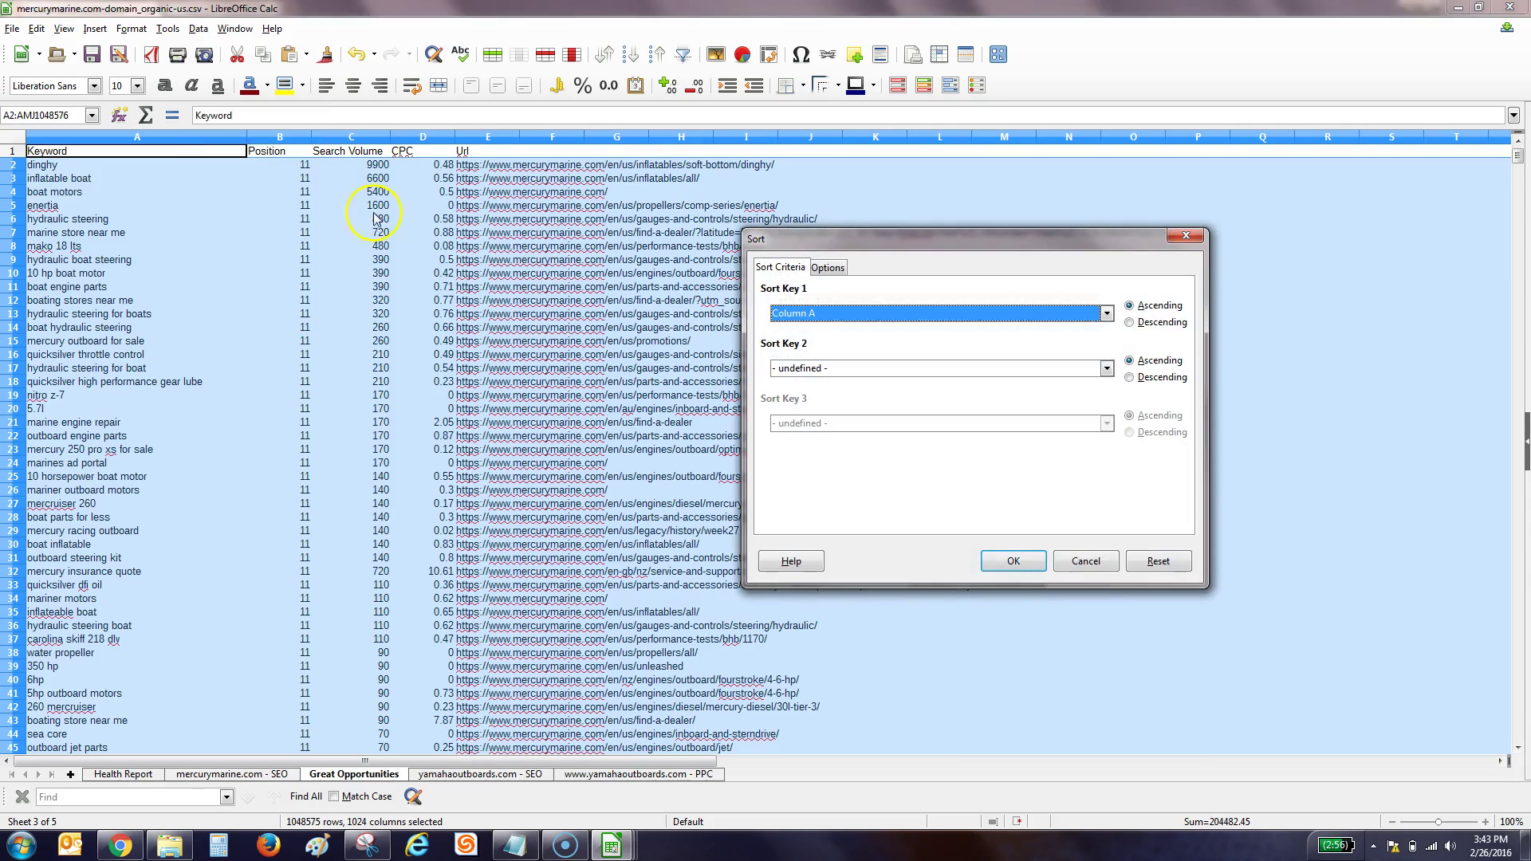
click(818, 313)
click(821, 354)
click(1129, 322)
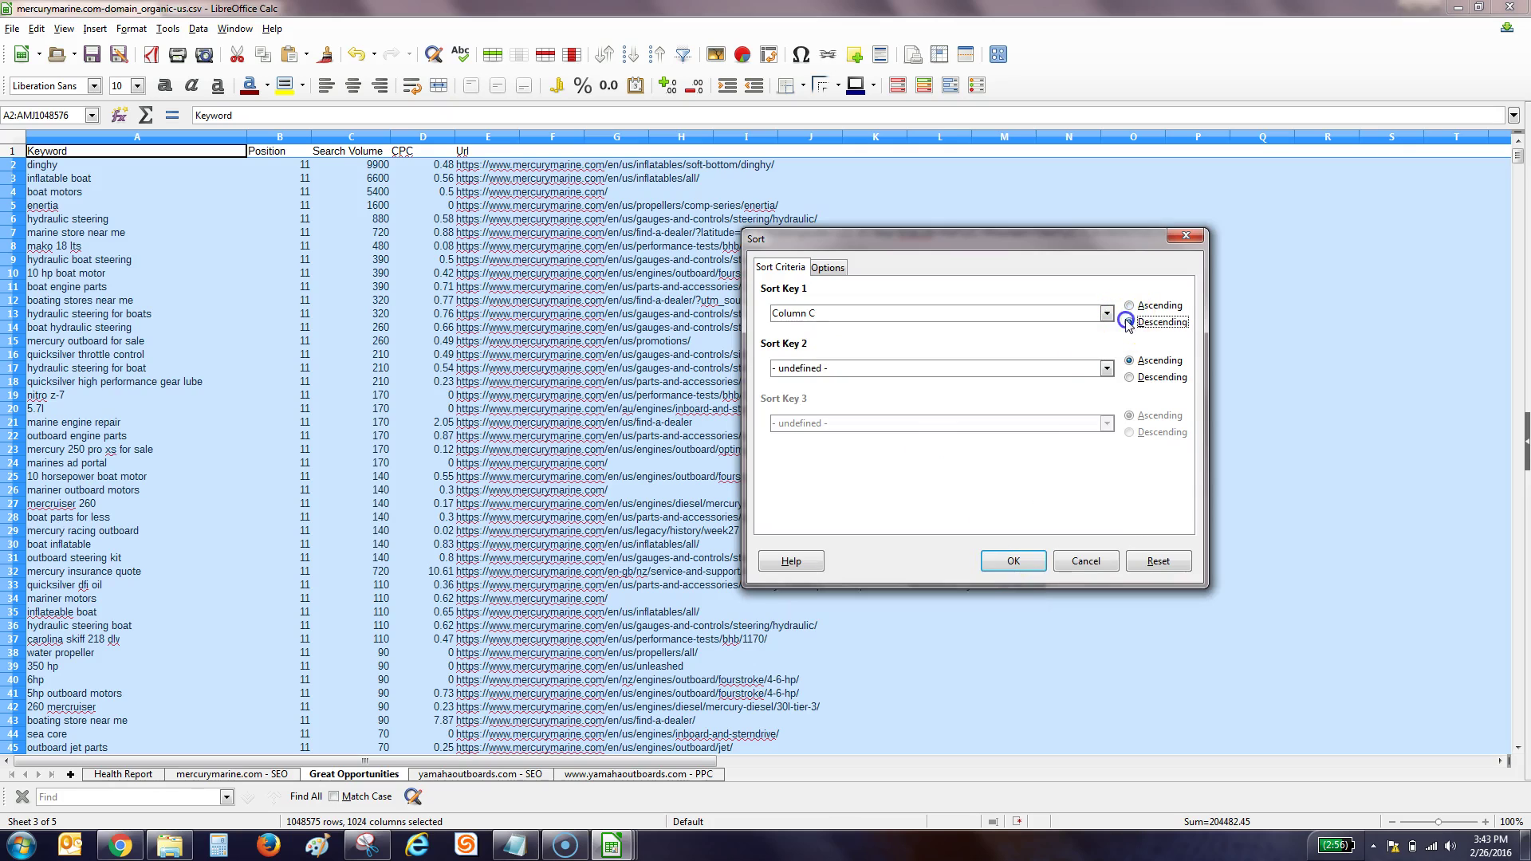
click(1013, 561)
- Review the sorted keywords' positions and search volumes, including both inflatable boat rows
click(158, 168)
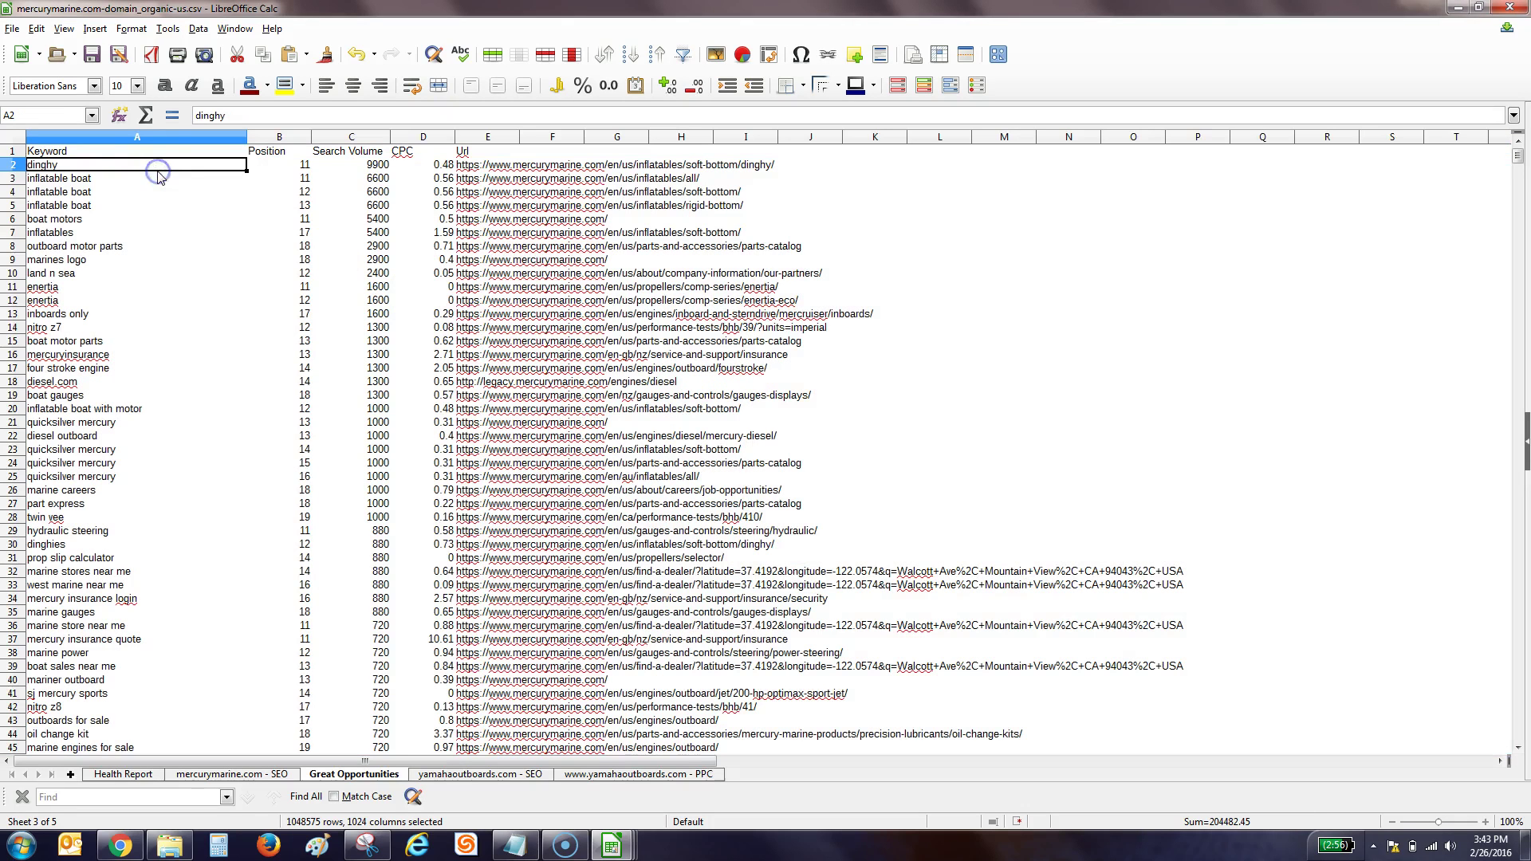
key(Down)
key(Down)
key(Down)
key(Down)
key(Down)
key(Down)
key(Down)
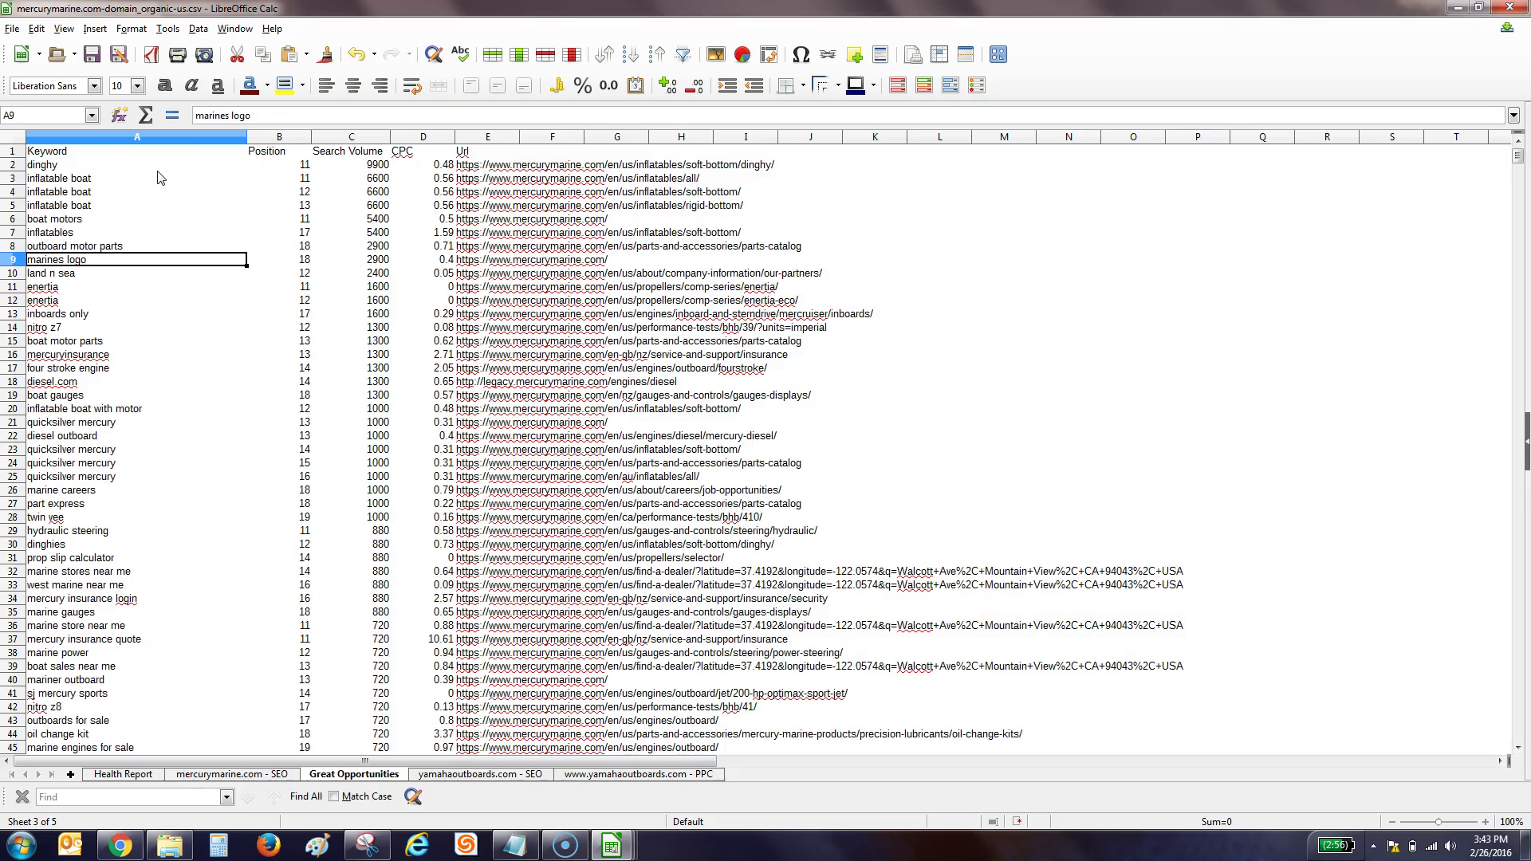
key(Down)
key(Down)
key(Down)
key(Down)
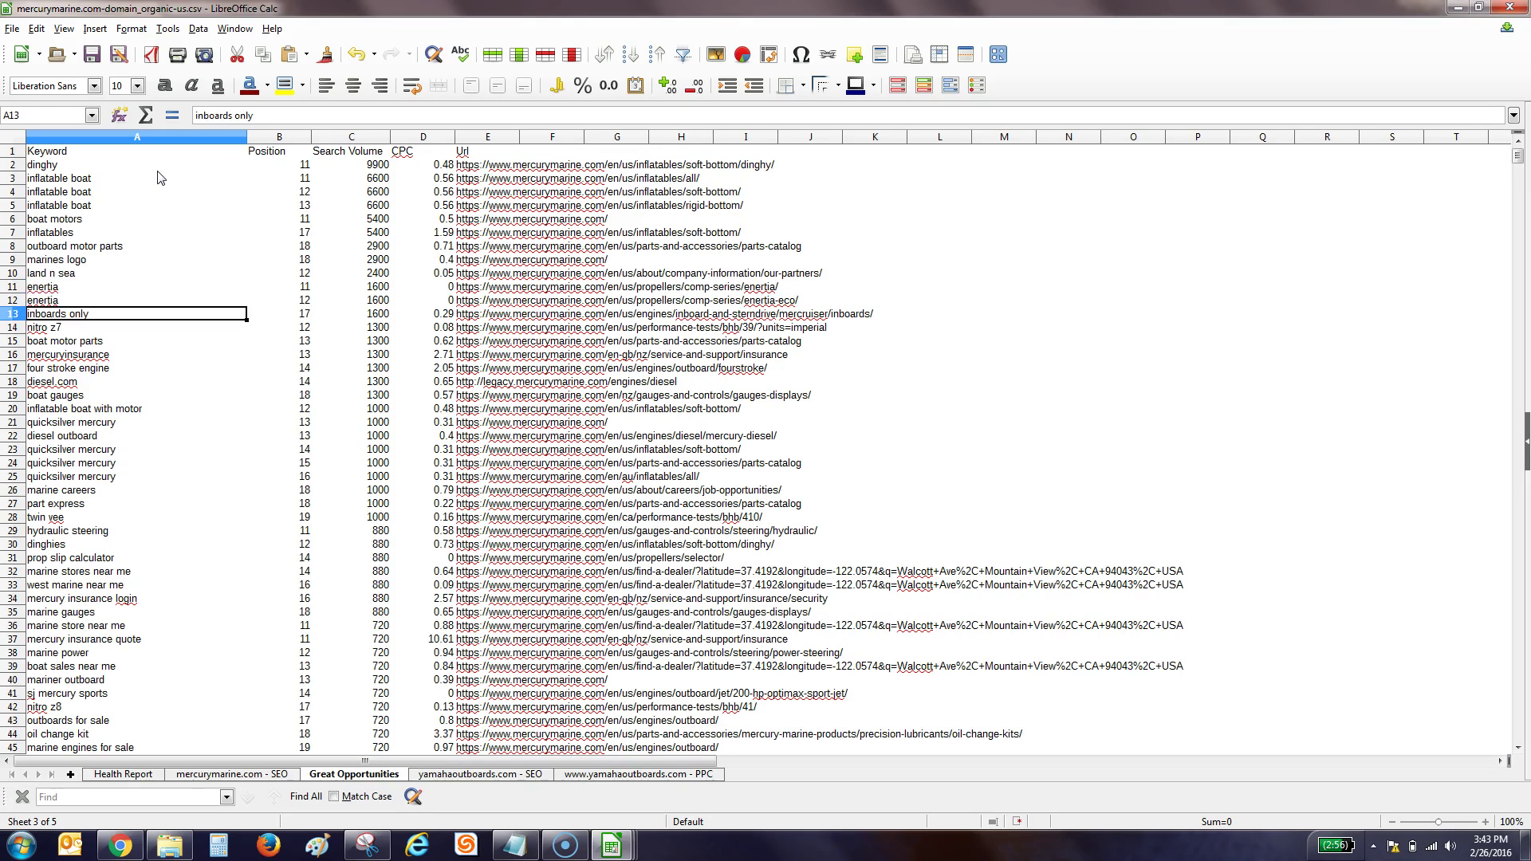
key(Up)
key(Up)
key(Up)
key(Up)
key(Up)
key(Up)
key(Up)
key(Up)
key(Up)
key(Up)
key(Up)
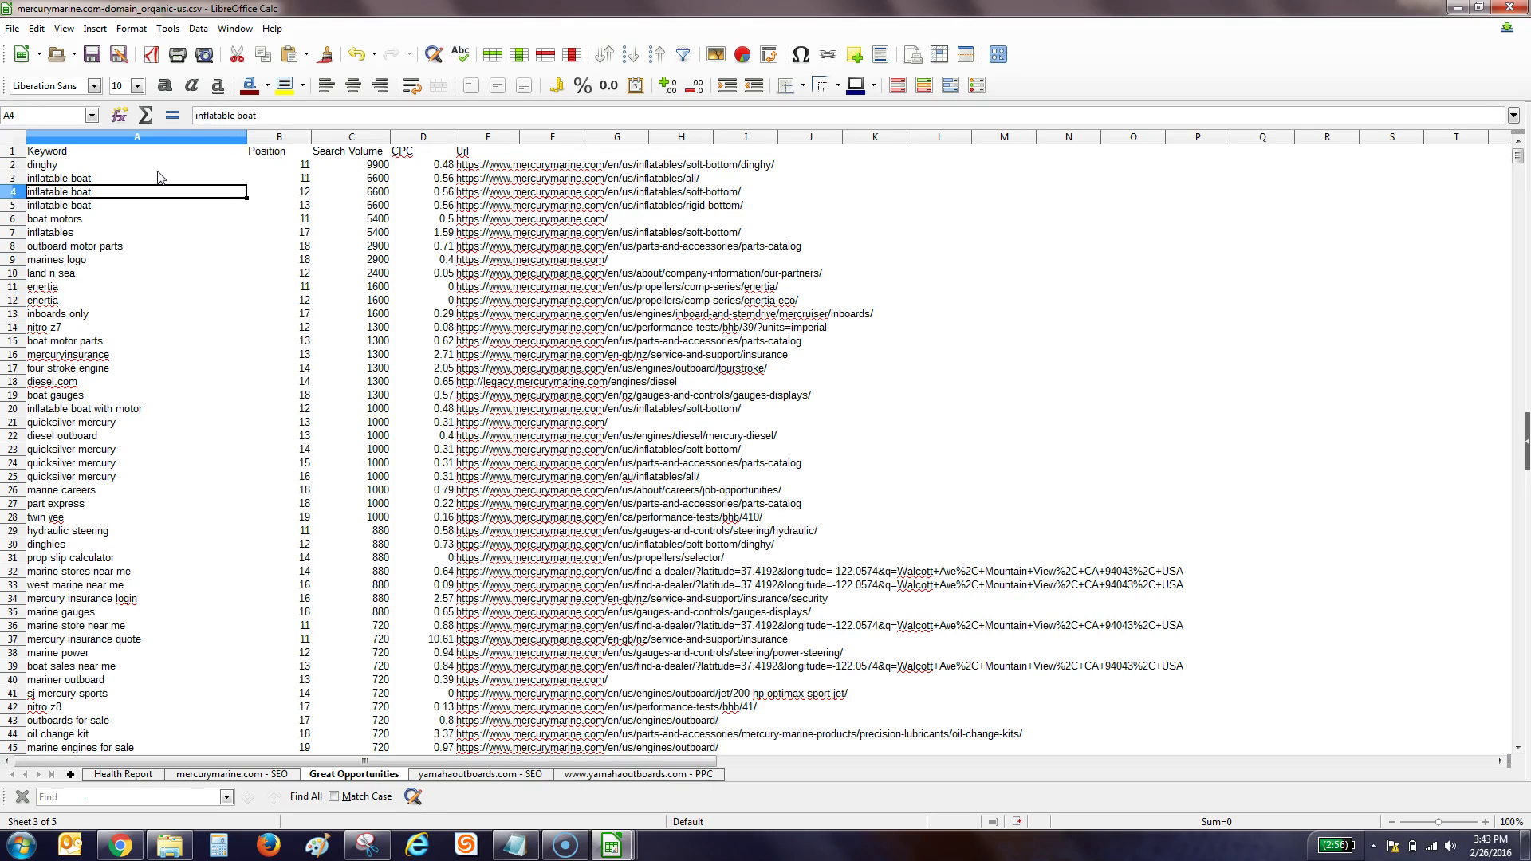
key(Right)
key(Right)
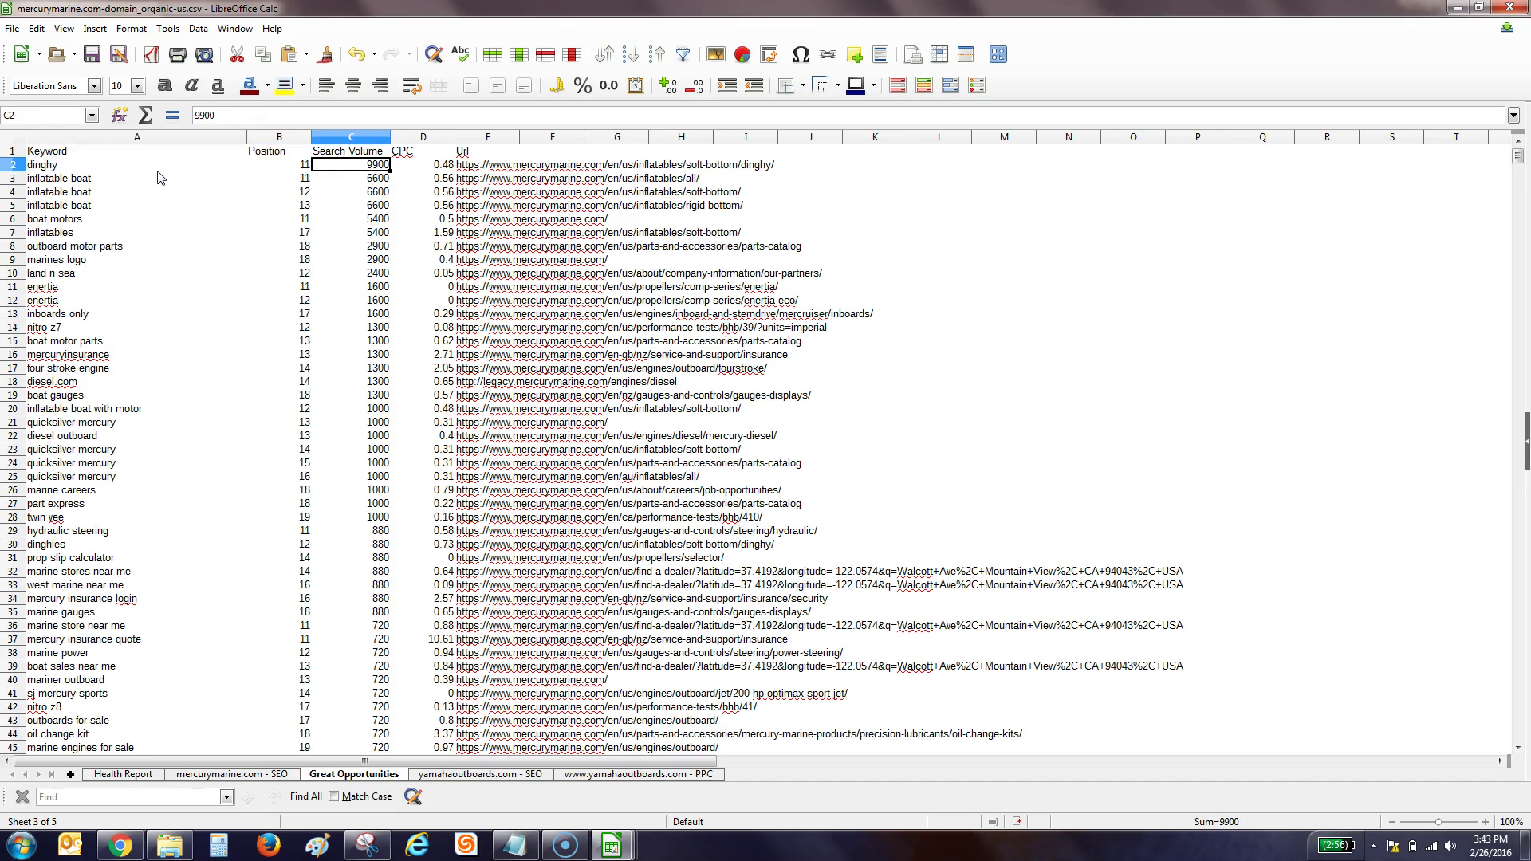
key(Down)
key(Left)
key(Up)
key(Down)
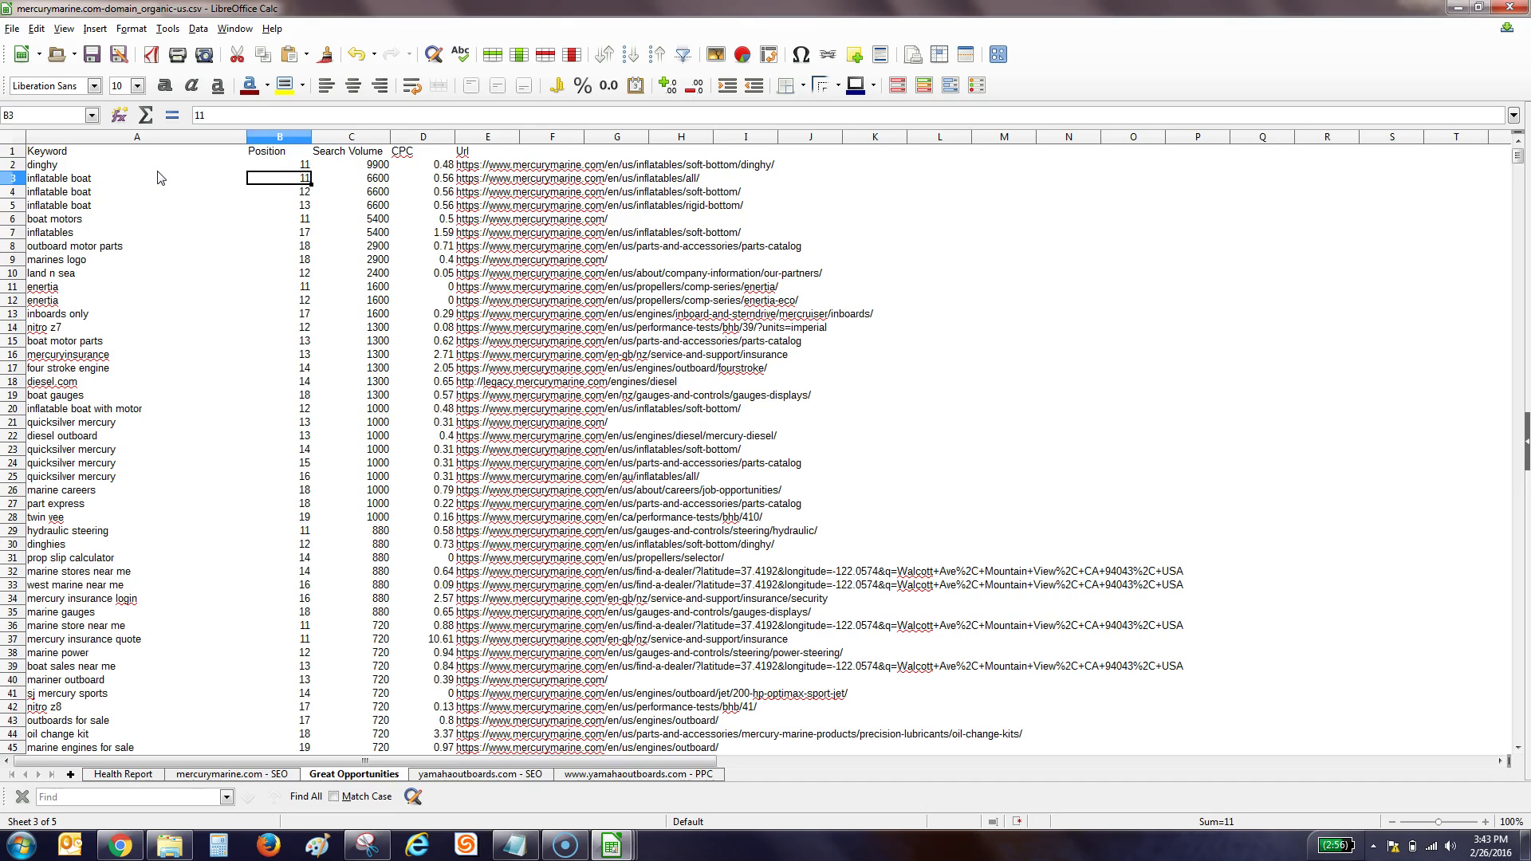
key(Right)
key(Down)
key(Left)
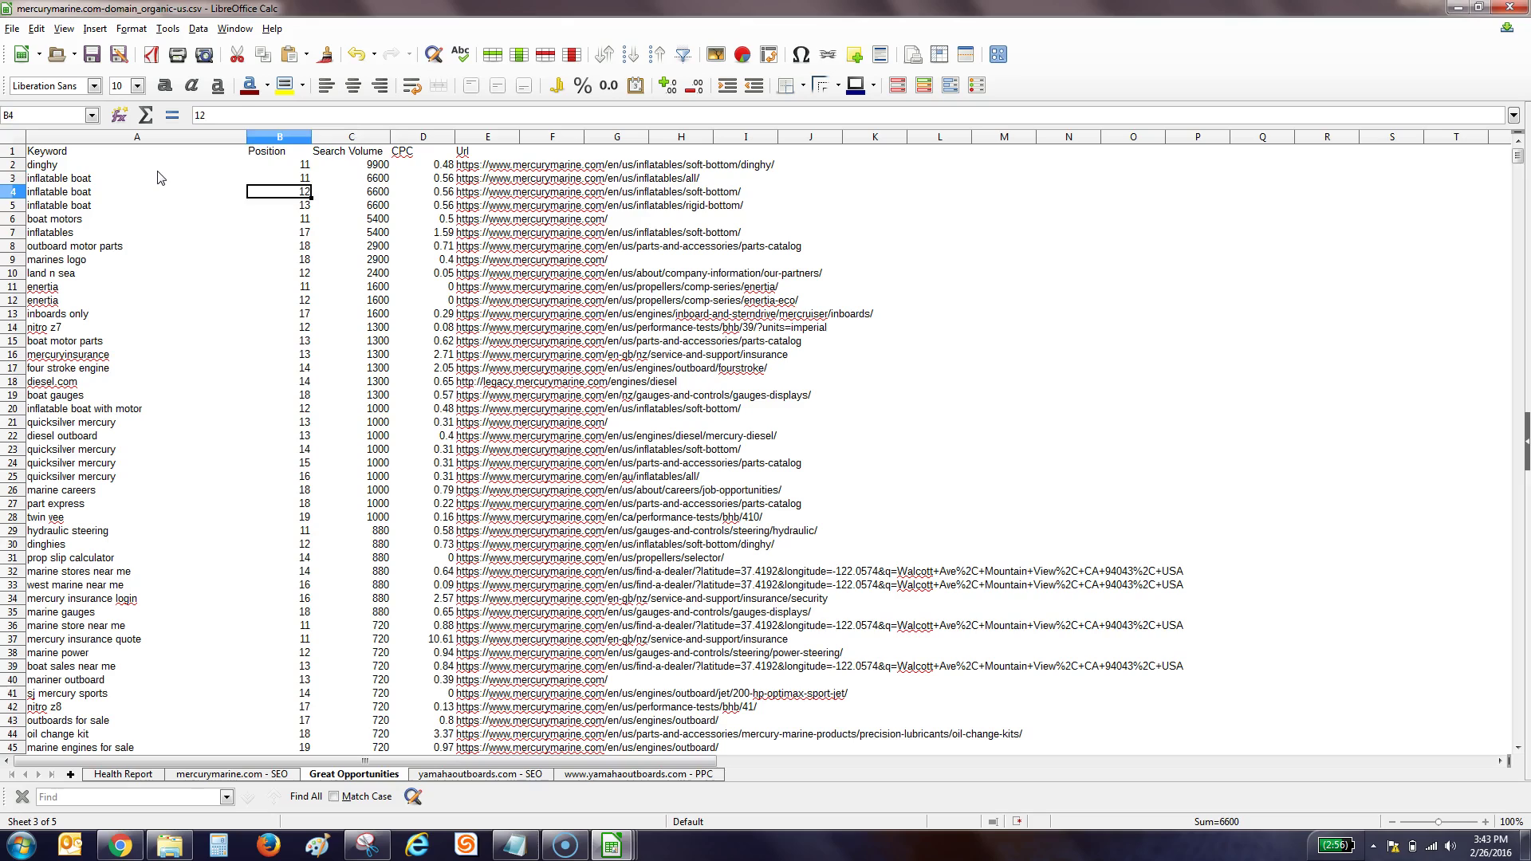
key(Left)
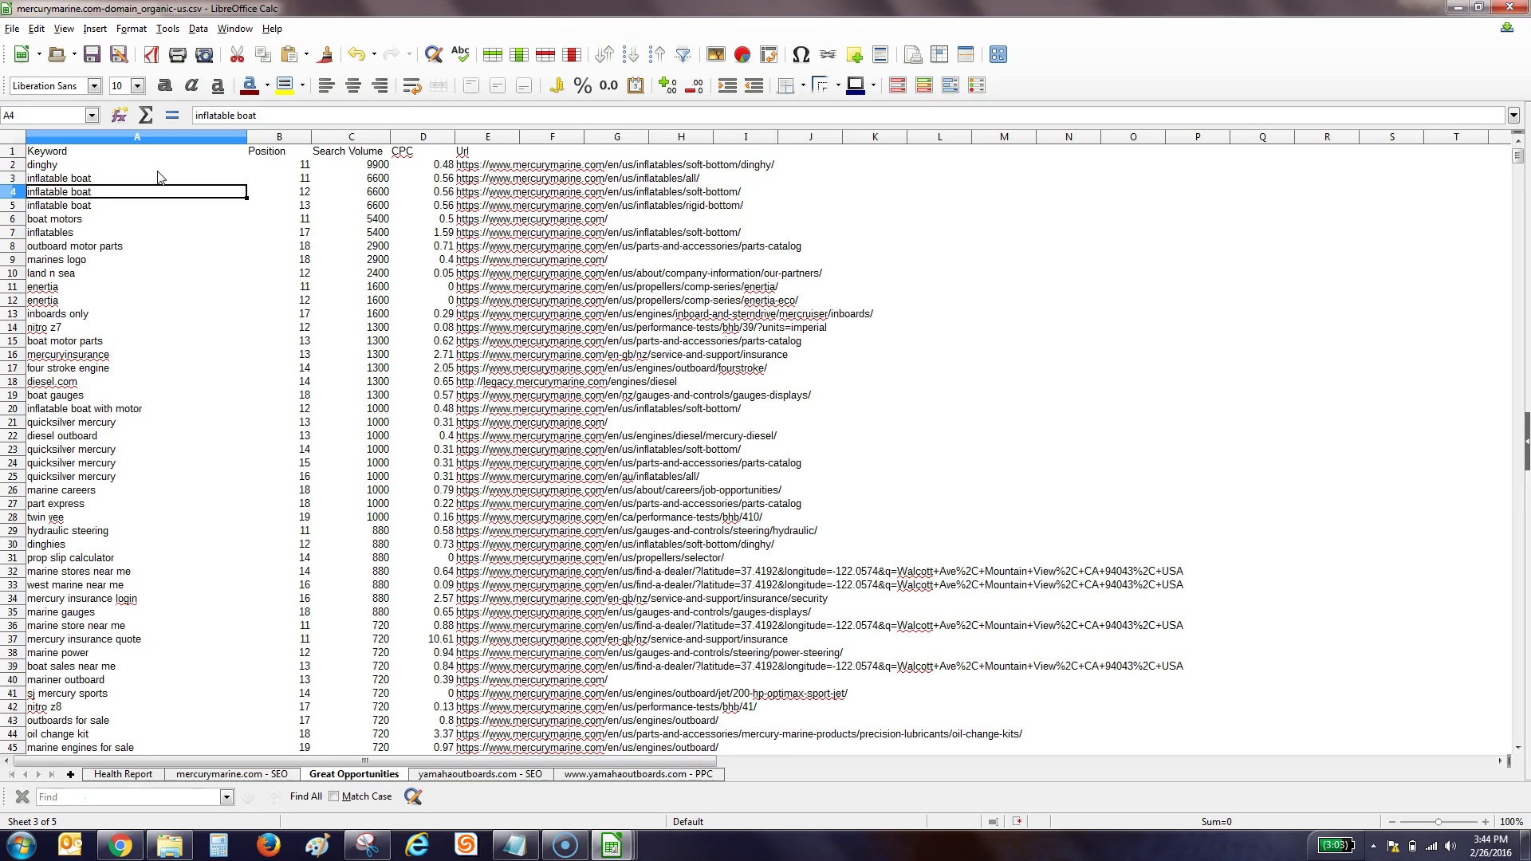
- Confirm top keyword dinghy's search volume of 9900, then go to the Health Report sheet
click(163, 165)
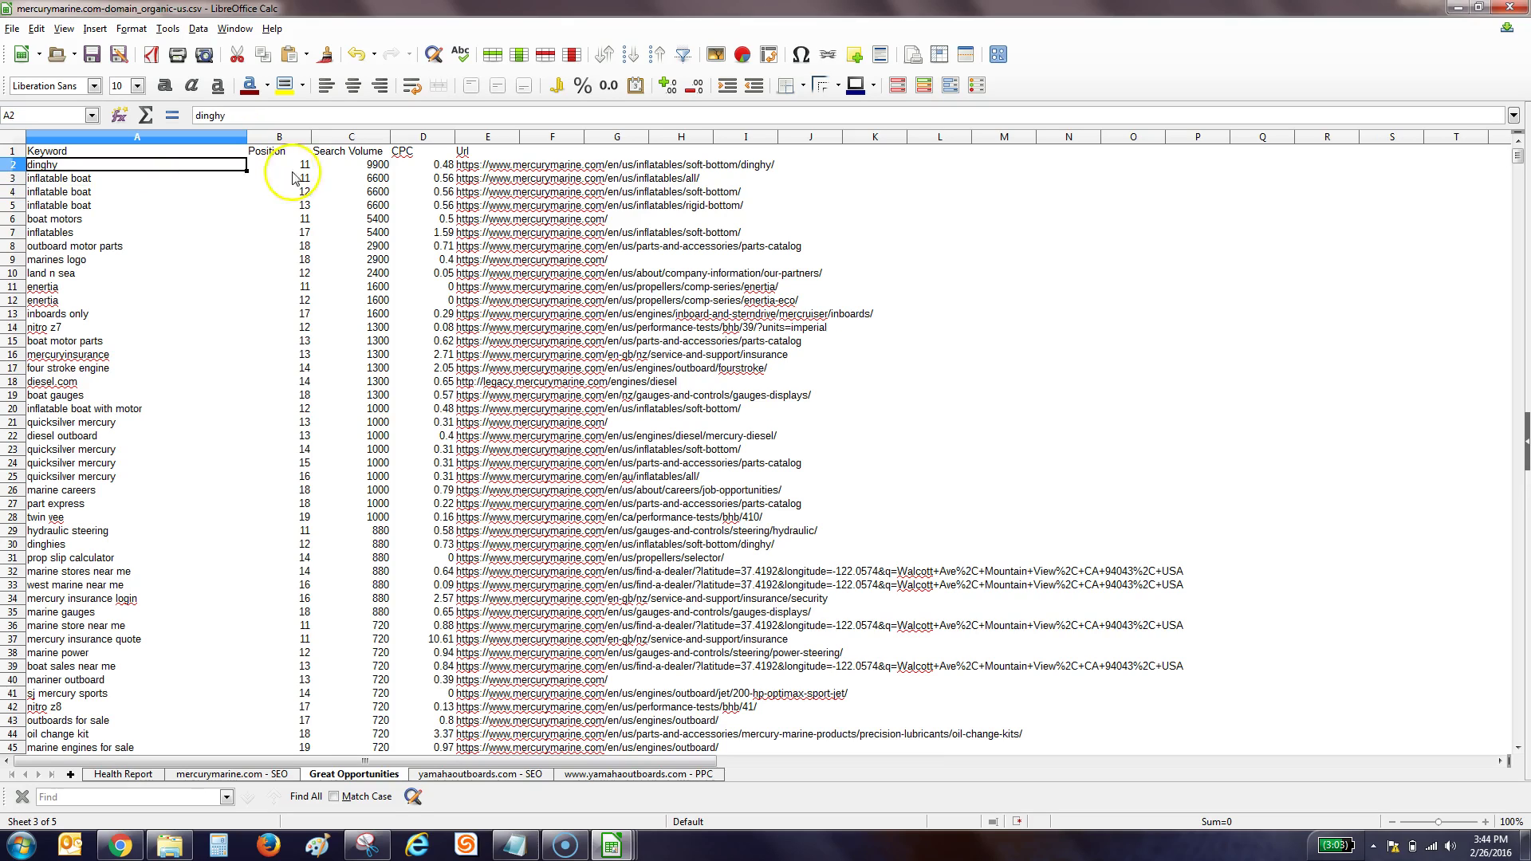
click(341, 165)
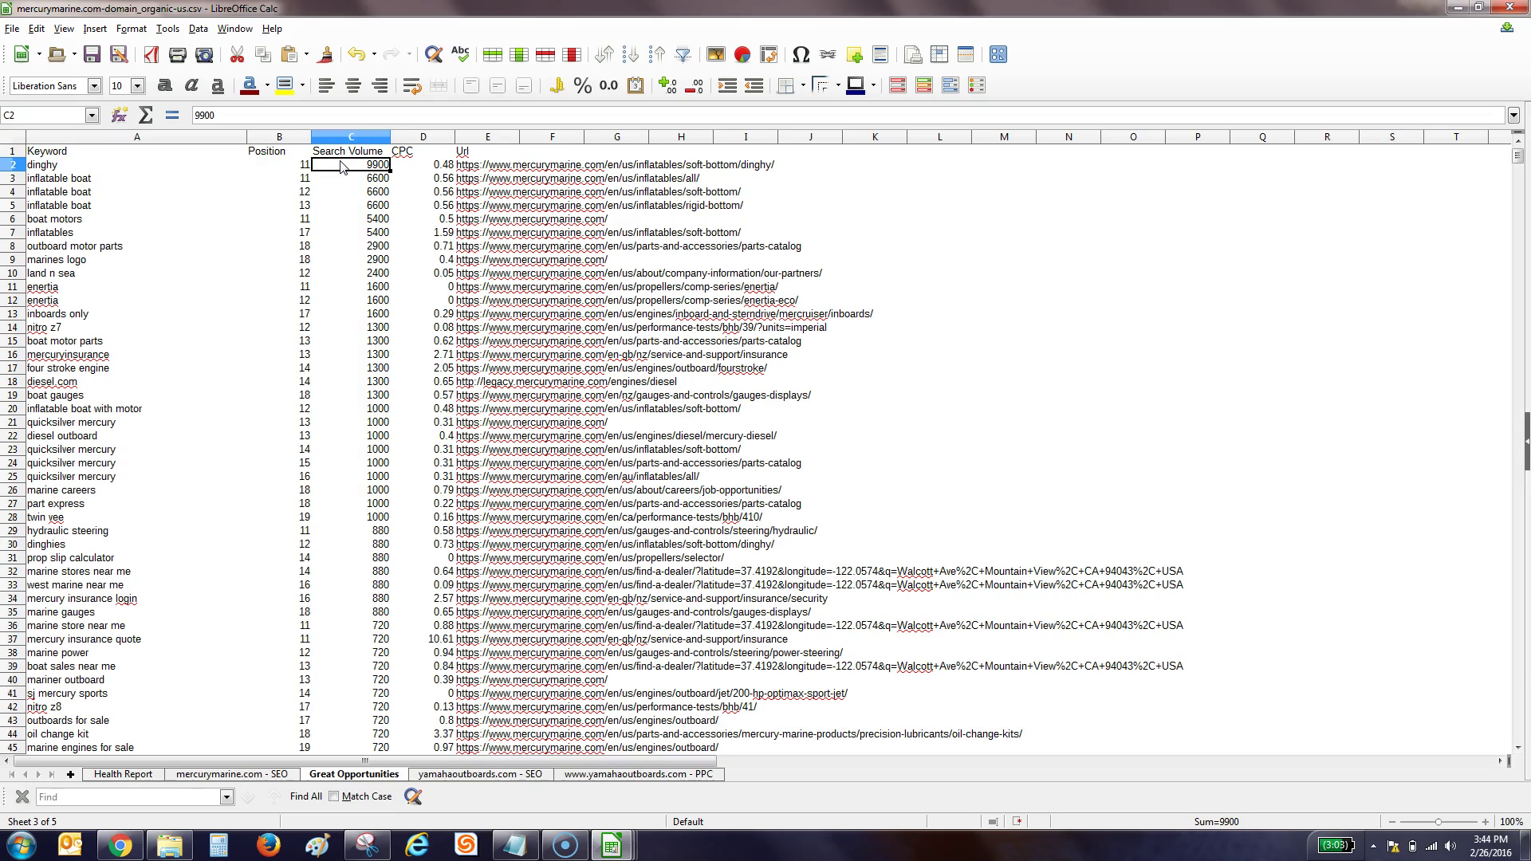
click(409, 795)
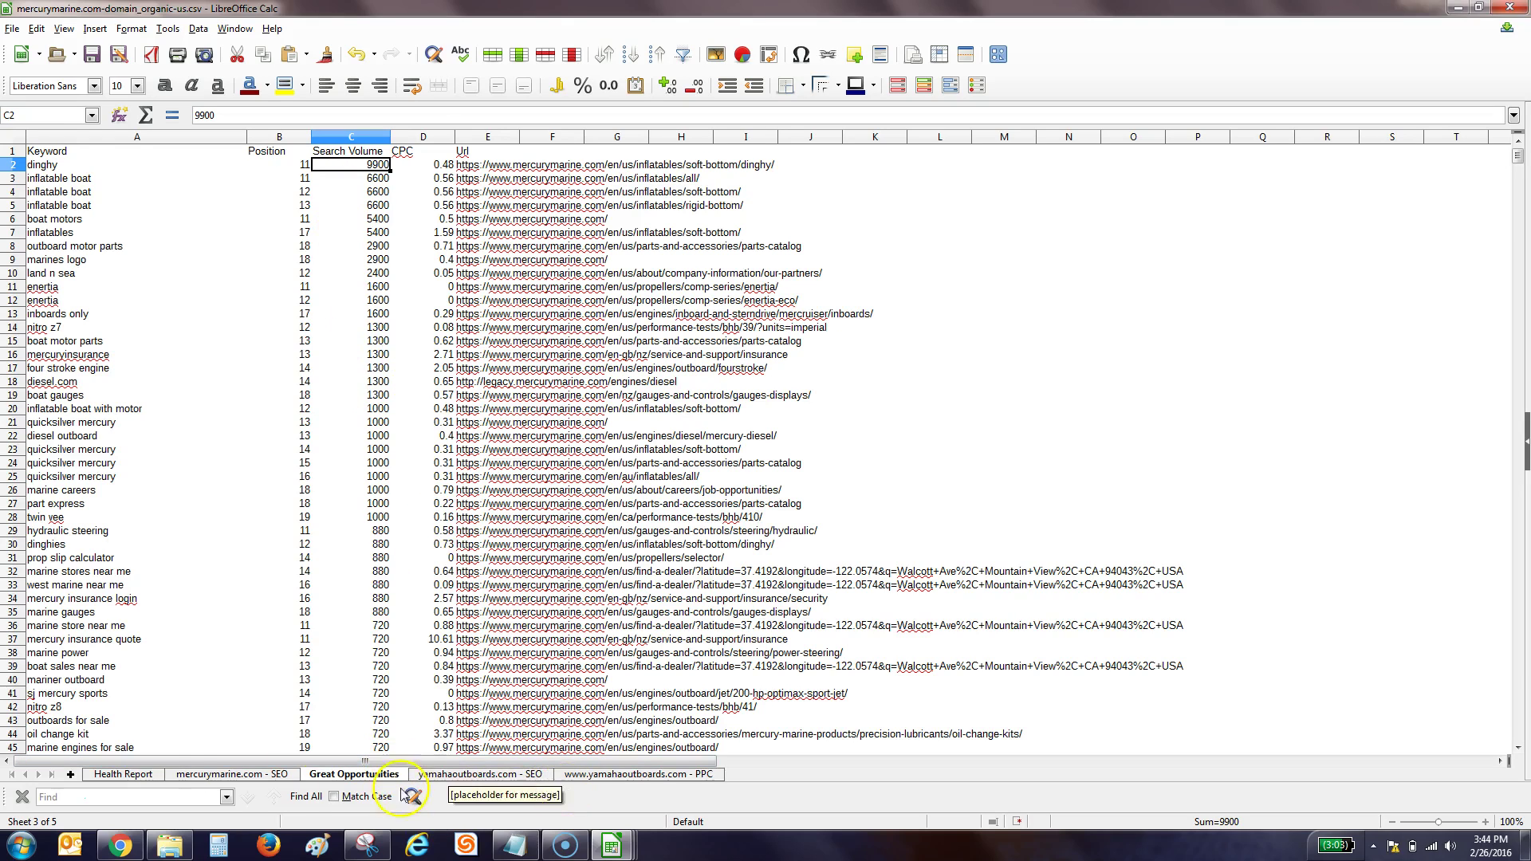
click(148, 775)
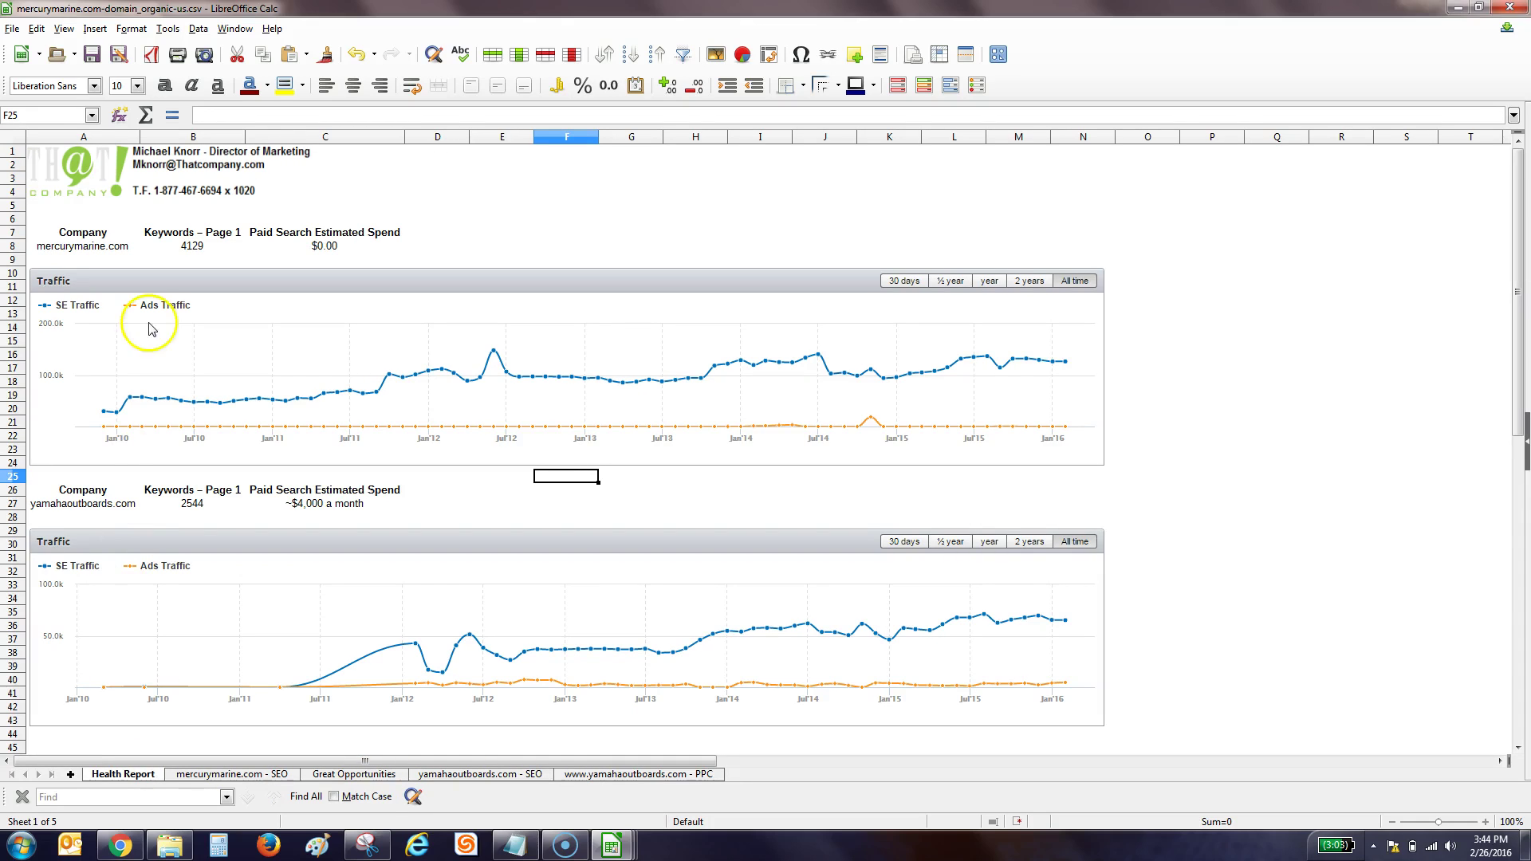
- Start Save As in the Initial Market Research NEW folder with the Excel .xlsx file type
click(13, 29)
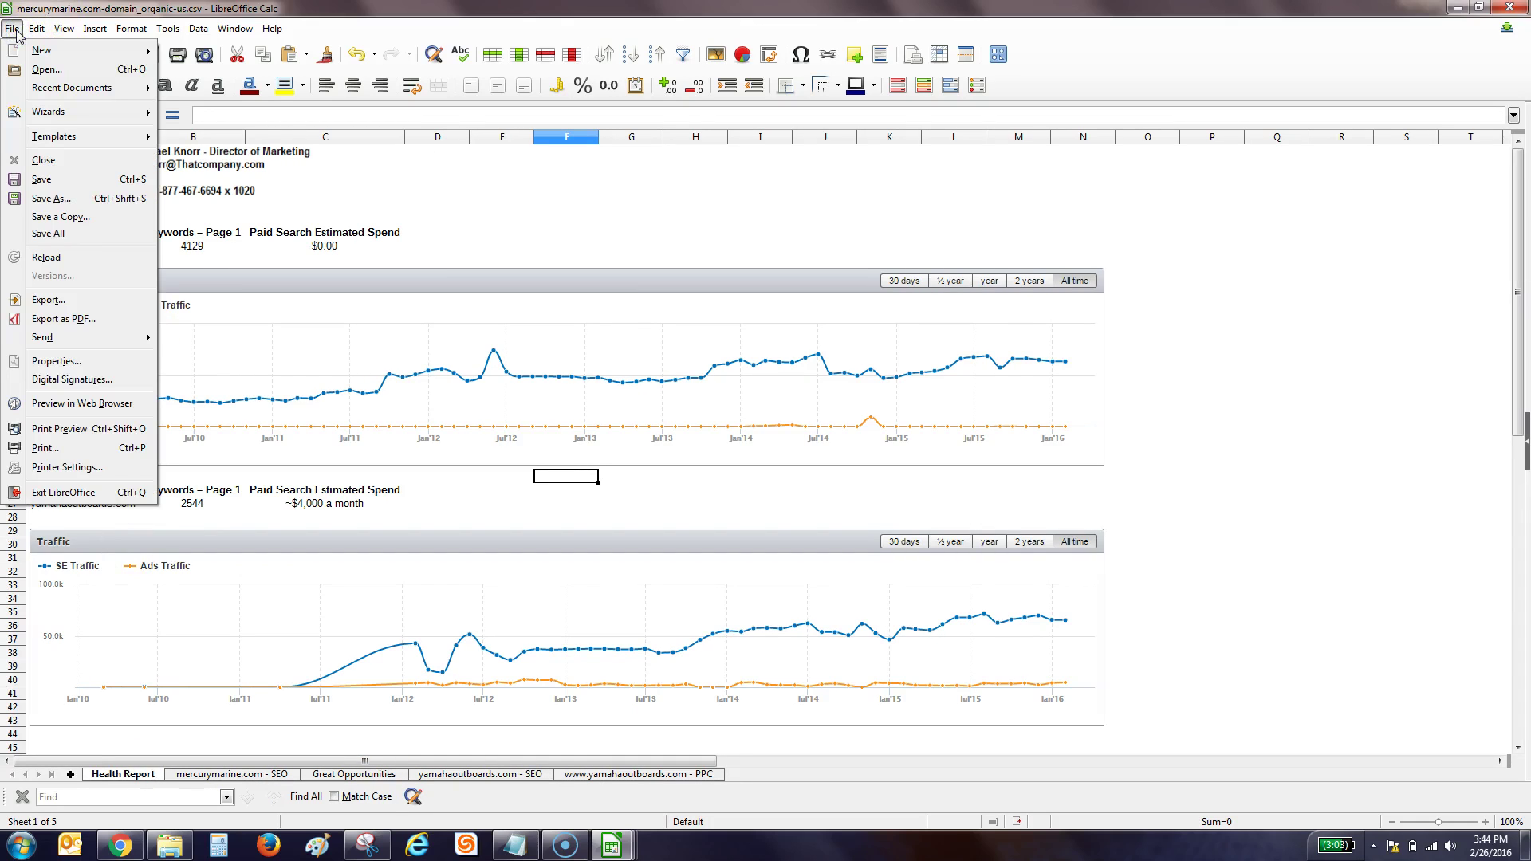
click(49, 199)
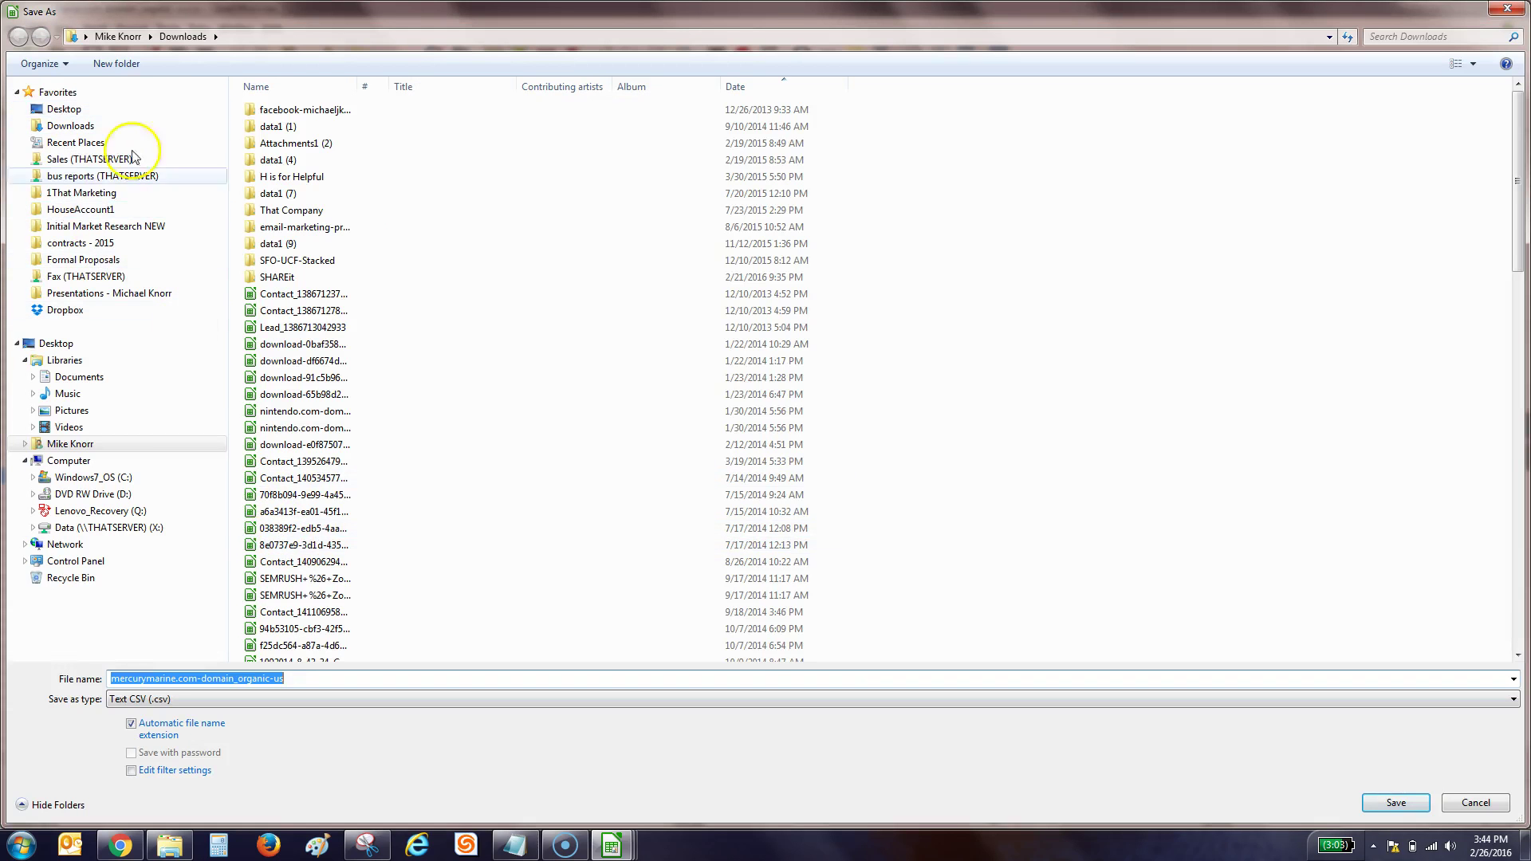
click(111, 228)
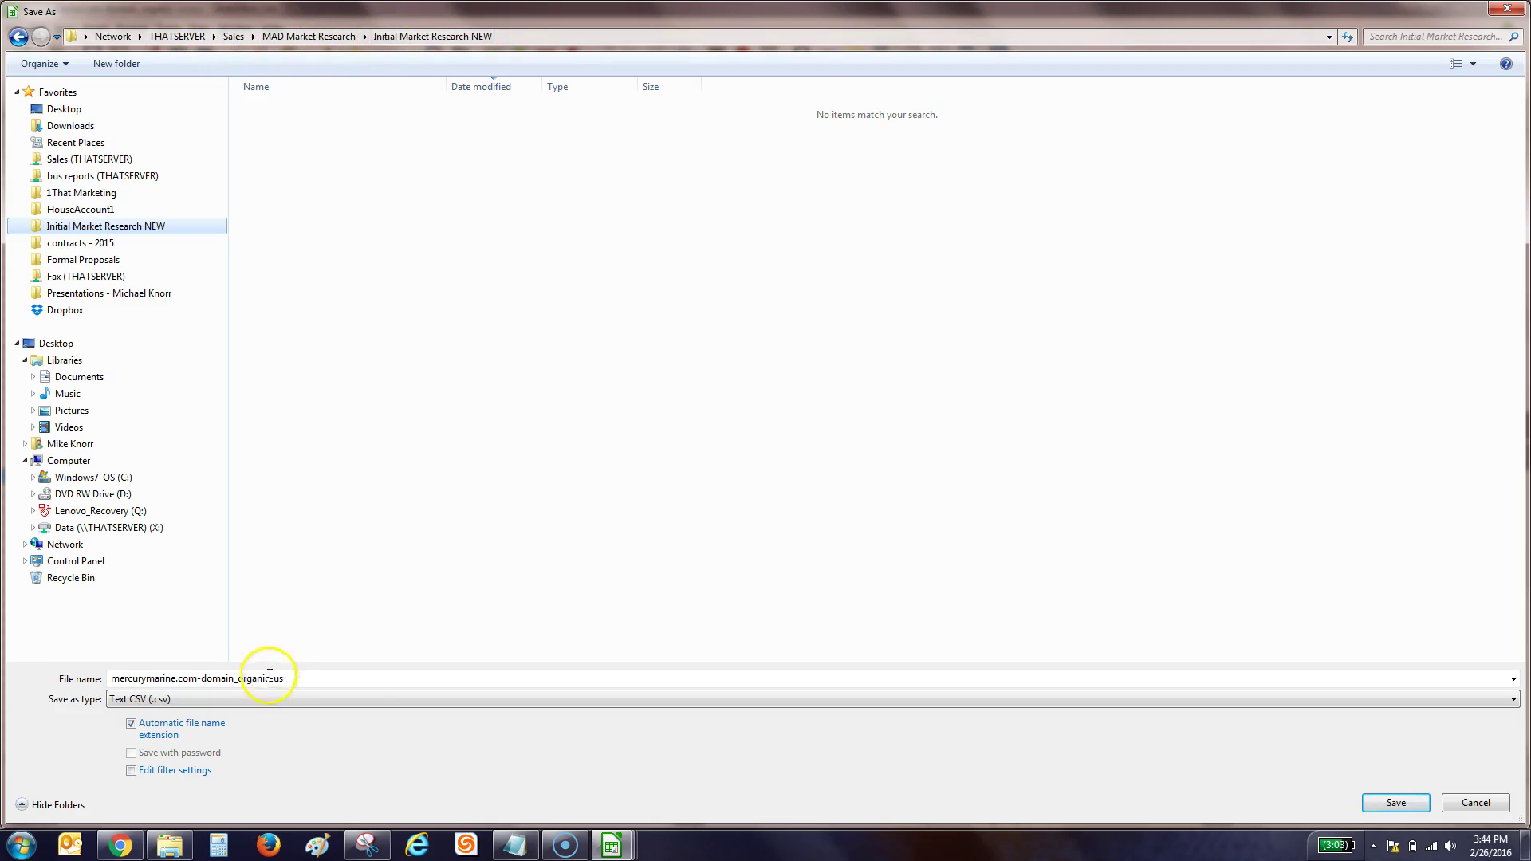
click(267, 699)
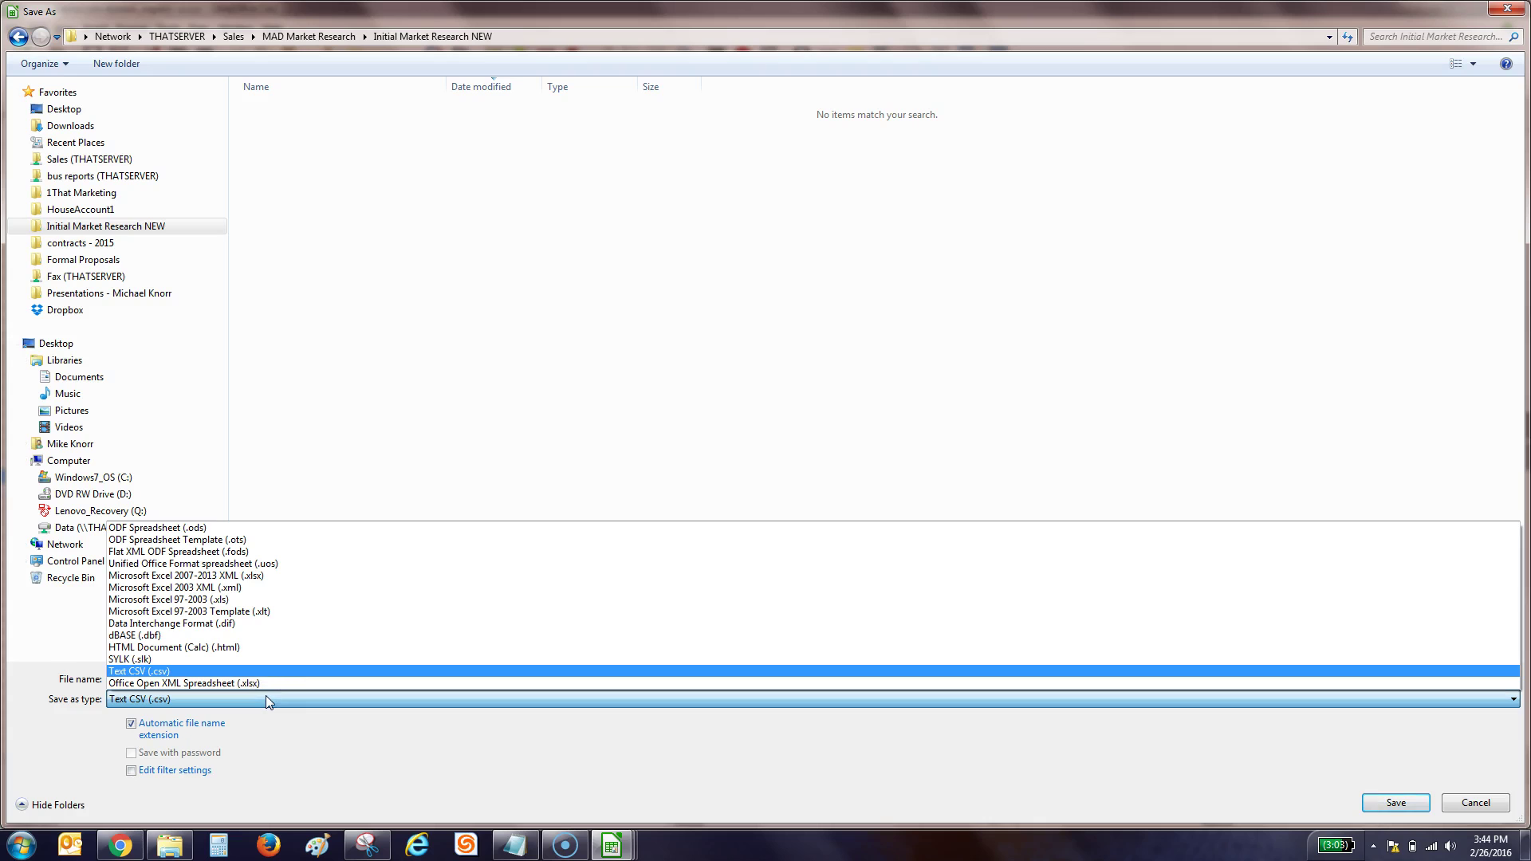
click(266, 684)
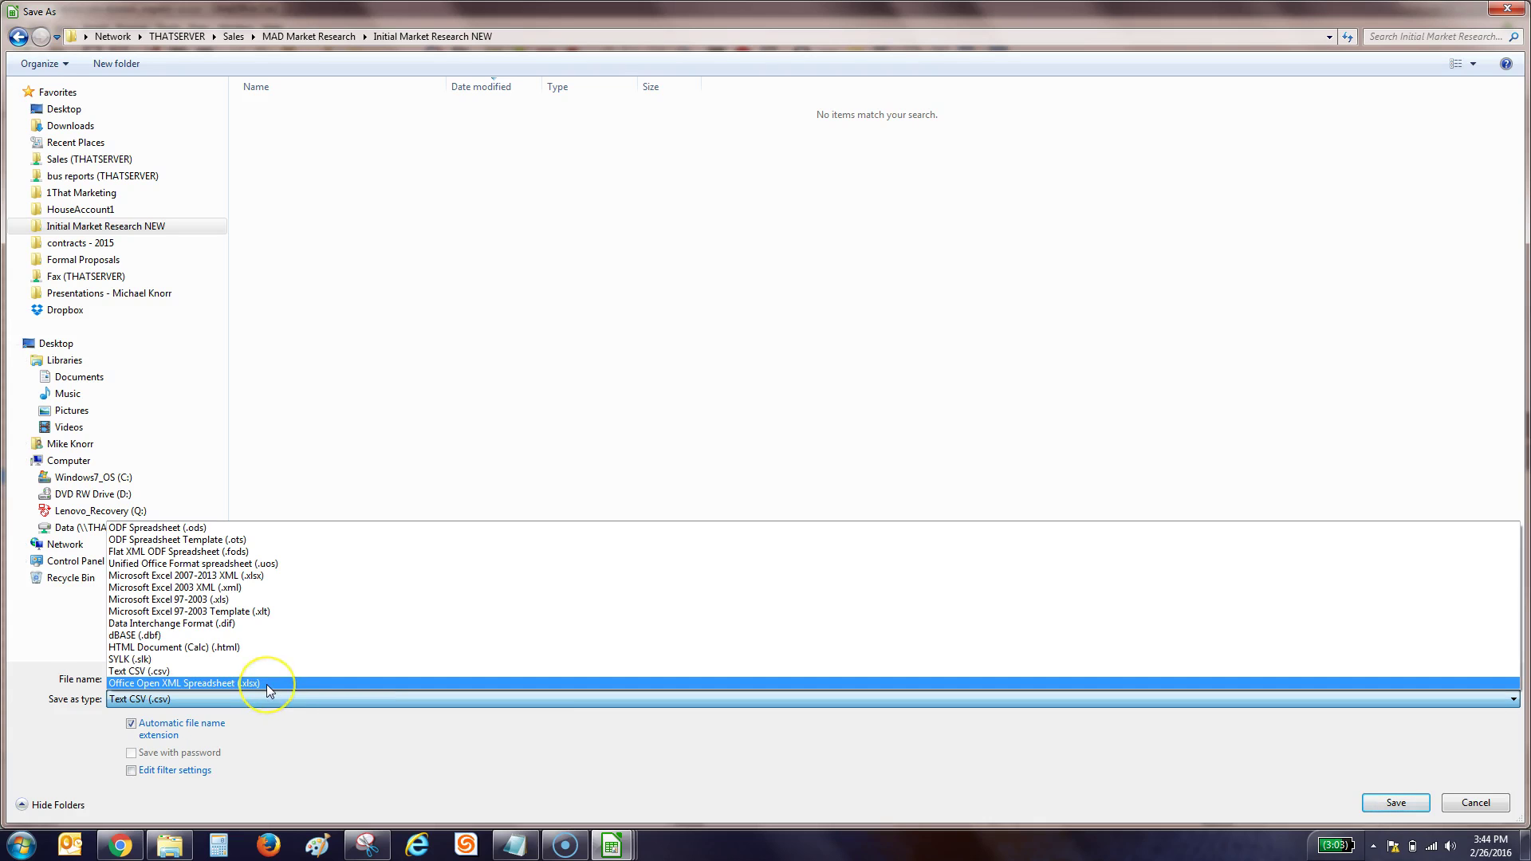
click(266, 684)
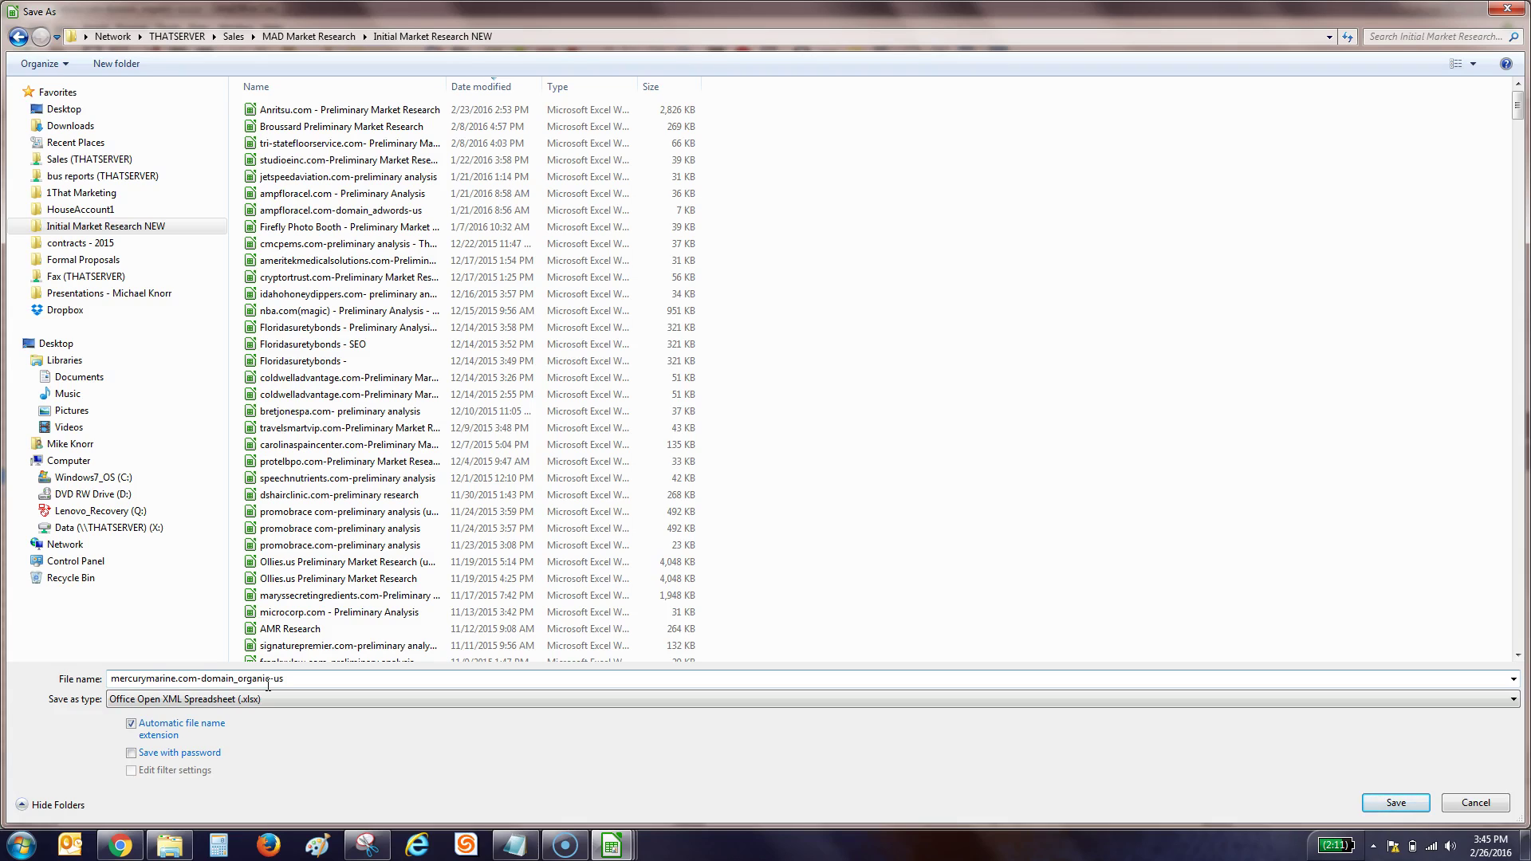
- Name the file 'mercurymarine.com- Preliminary Analysis - That Company' and save, keeping the xlsx format
double_click(203, 679)
click(298, 678)
key(BackSpace)
key(BackSpace)
key(BackSpace)
key(BackSpace)
key(BackSpace)
key(BackSpace)
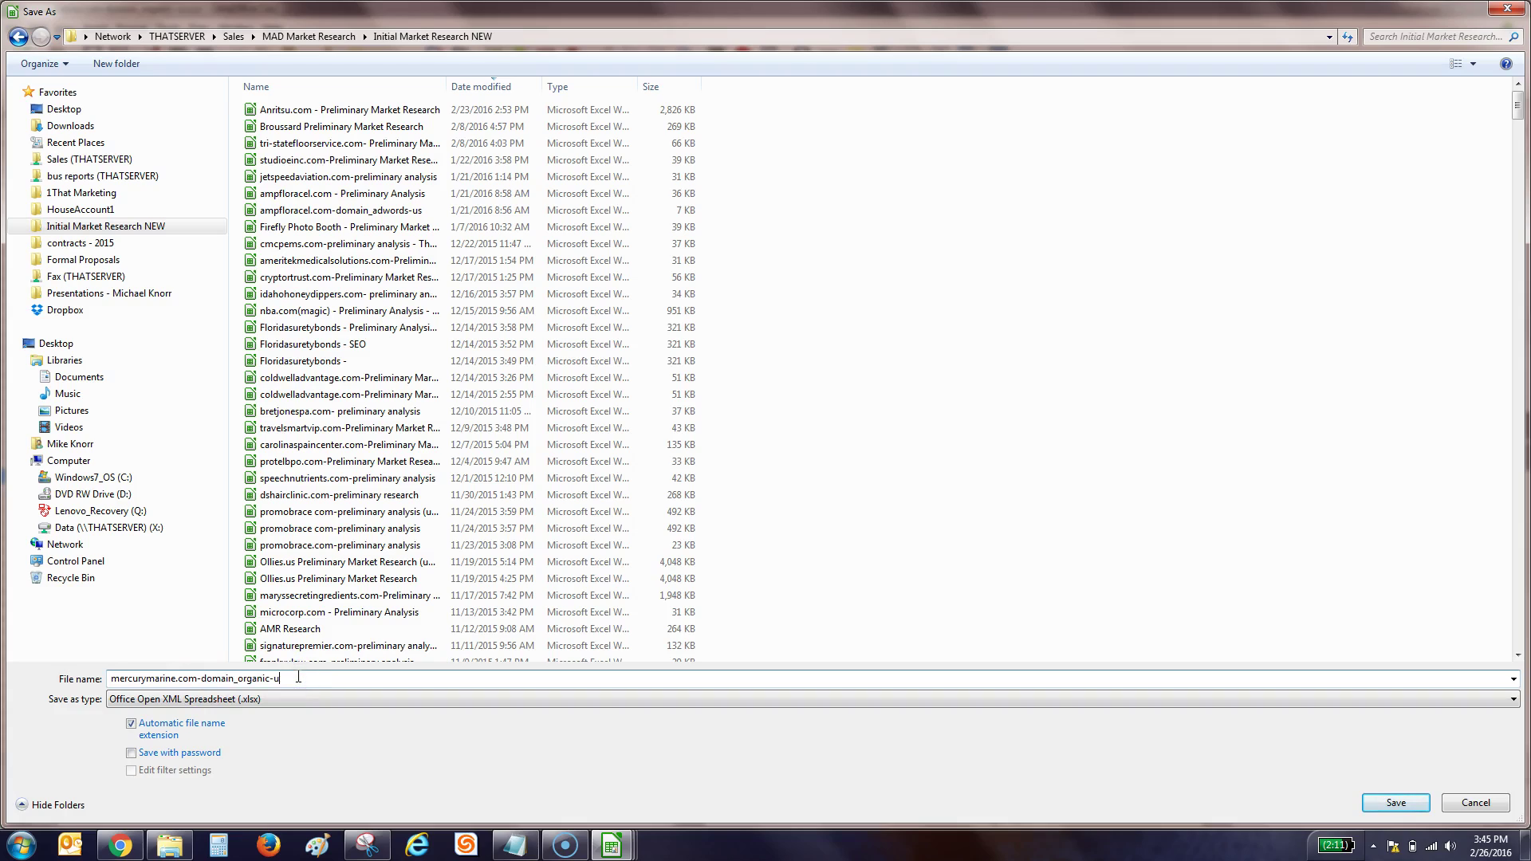
key(BackSpace)
key(BackSpace)
key(BackSpace)
key(BackSpace)
key(BackSpace)
key(BackSpace)
key(BackSpace)
key(BackSpace)
key(BackSpace)
key(BackSpace)
text(Preliminary Analysis - That Company)
click(1422, 803)
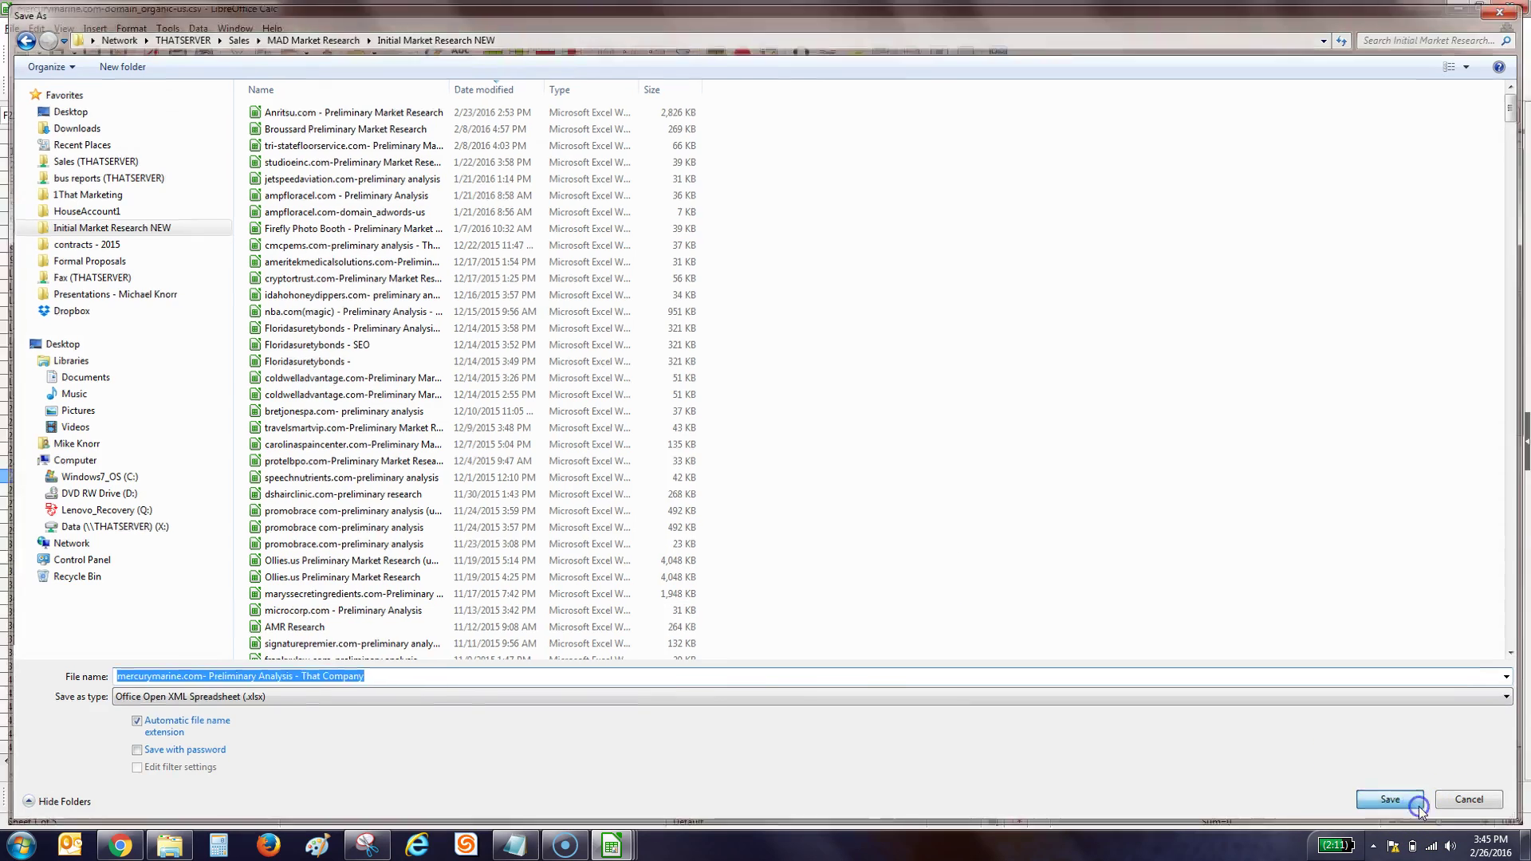
click(786, 472)
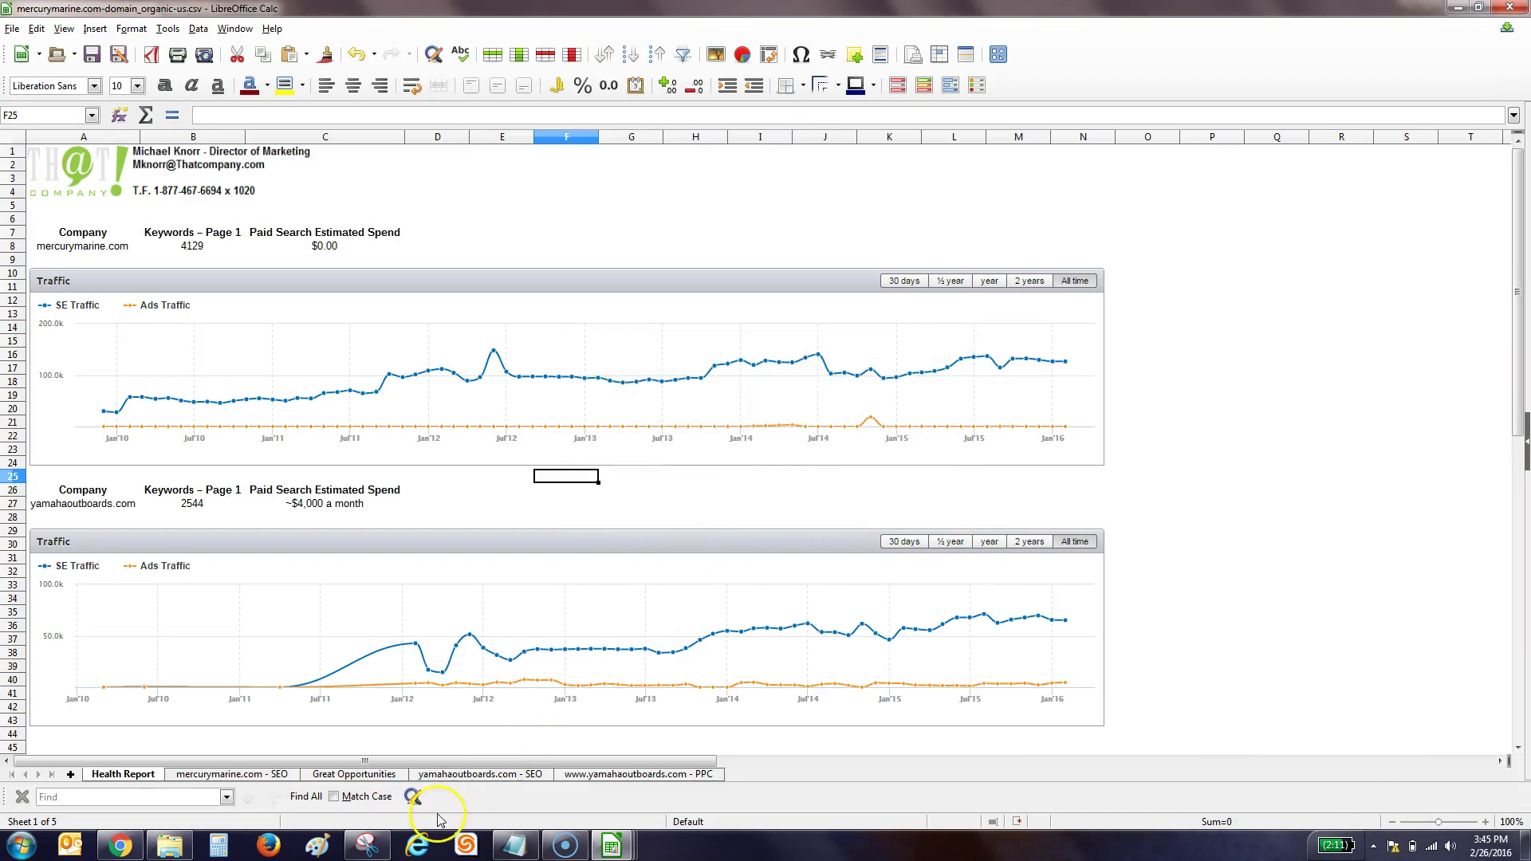
click(122, 853)
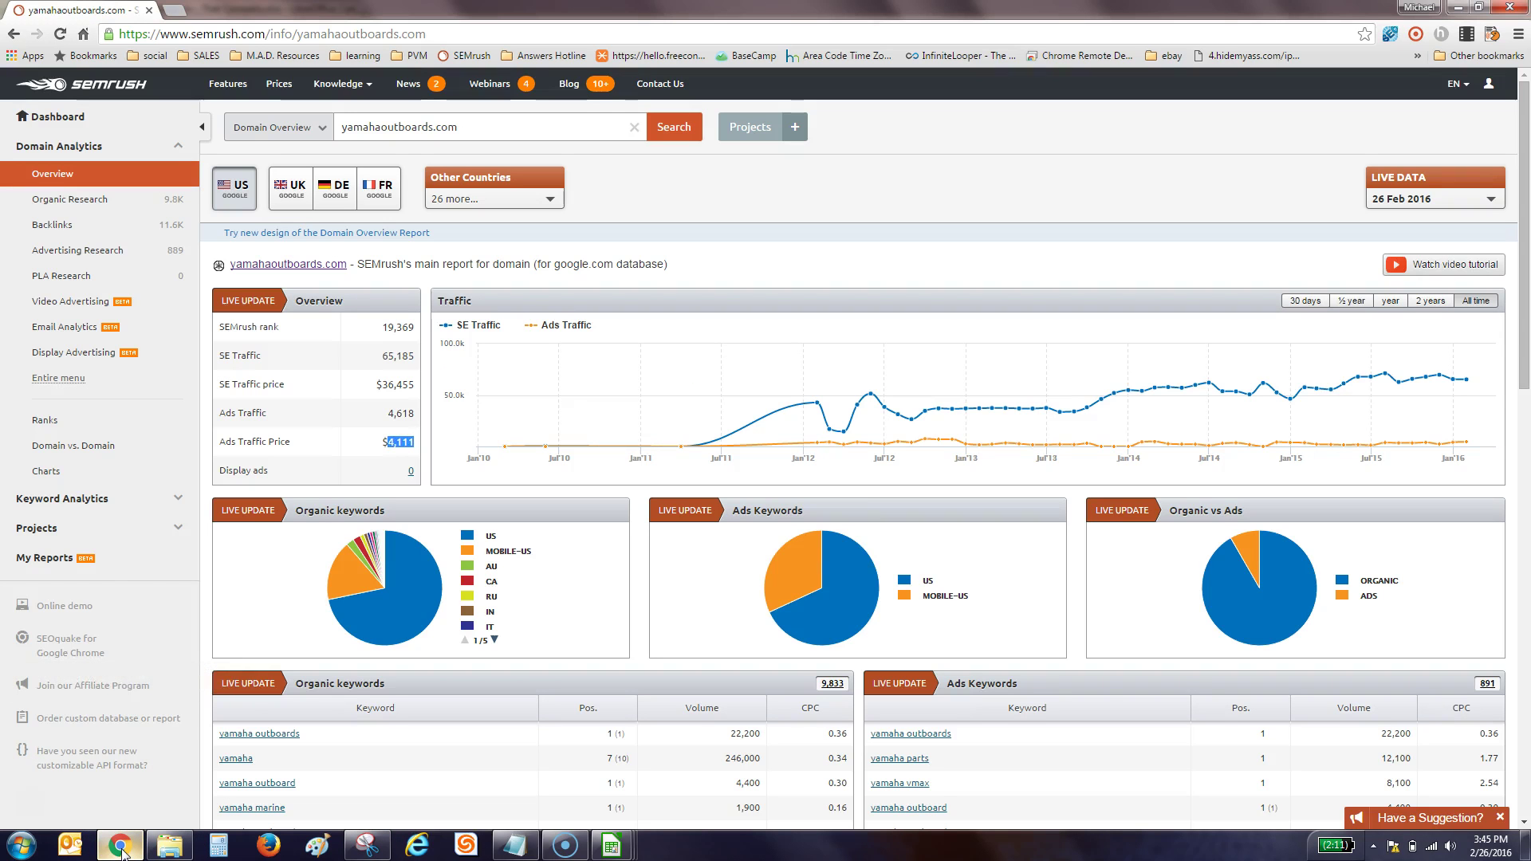